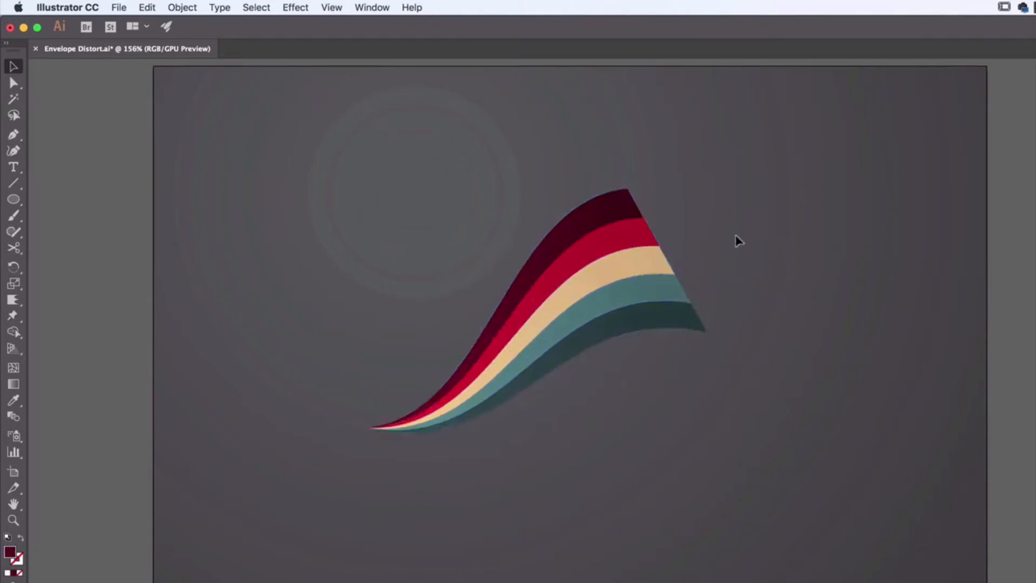
# - Rotate the striped wave clockwise until its wide end is vertical, and place it in the left half of the artboard
pyautogui.click(634, 250)
pyautogui.moveTo(674, 189); pyautogui.dragTo(696, 238)
pyautogui.moveTo(619, 334); pyautogui.dragTo(427, 328)
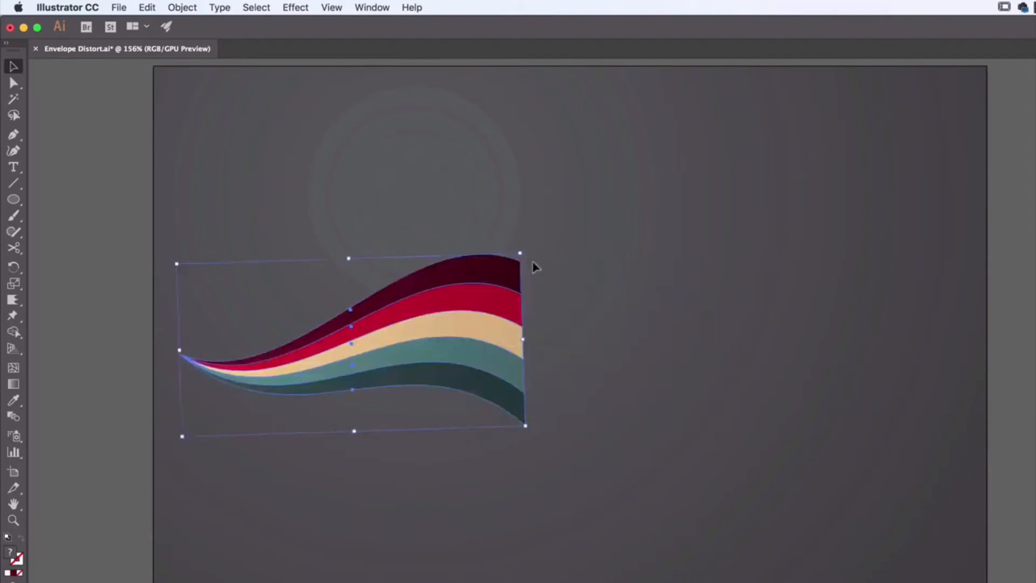
pyautogui.moveTo(508, 307); pyautogui.dragTo(521, 303)
pyautogui.click(645, 316)
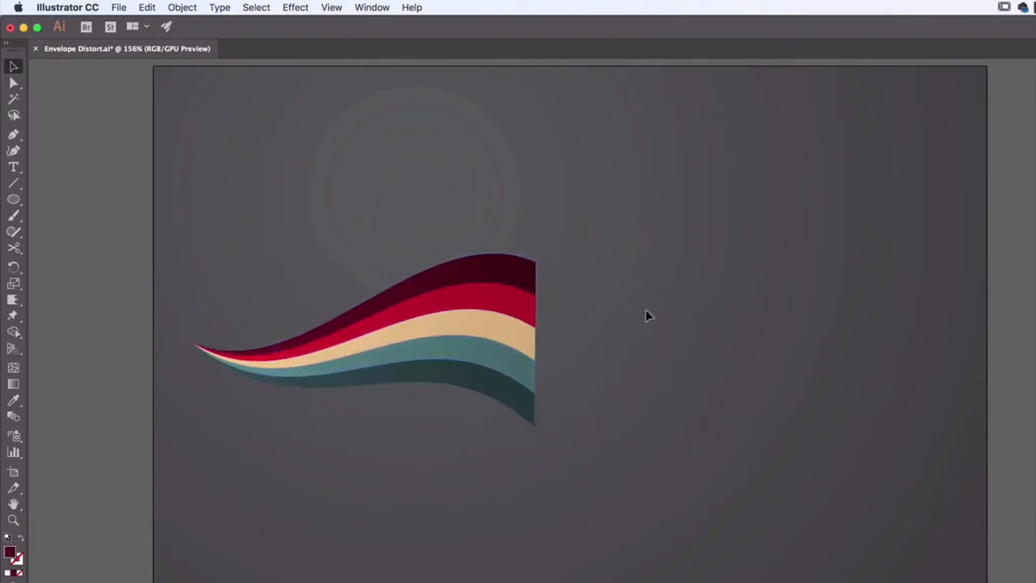
# - Add point text beside the wave's wide end containing the designer's three-letter first name in capitals, and select all of it
pyautogui.click(12, 171)
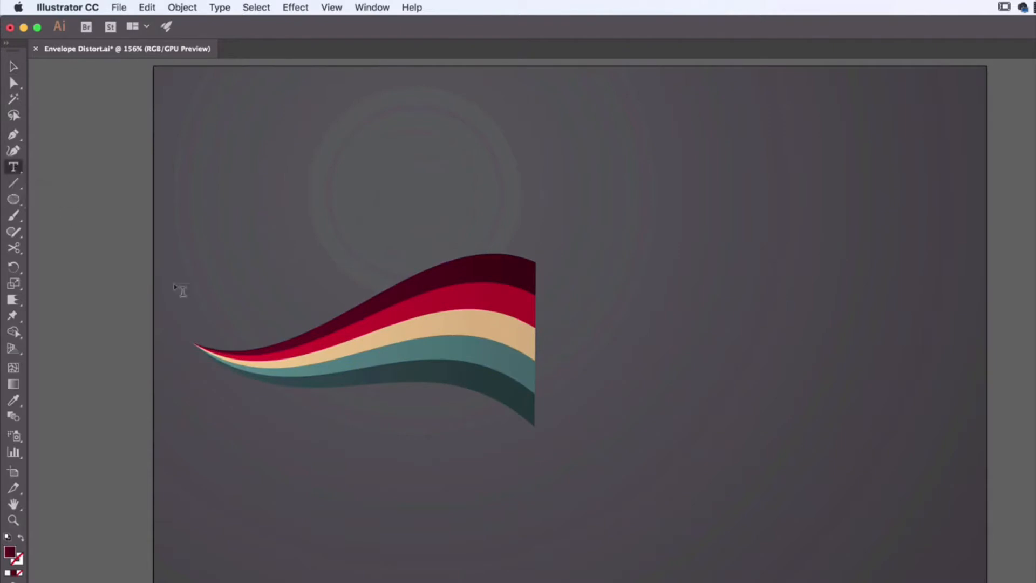
pyautogui.click(582, 332)
pyautogui.write('M')
pyautogui.write('an')
pyautogui.press('super+a')
pyautogui.write('DAN')
pyautogui.press('super+a')
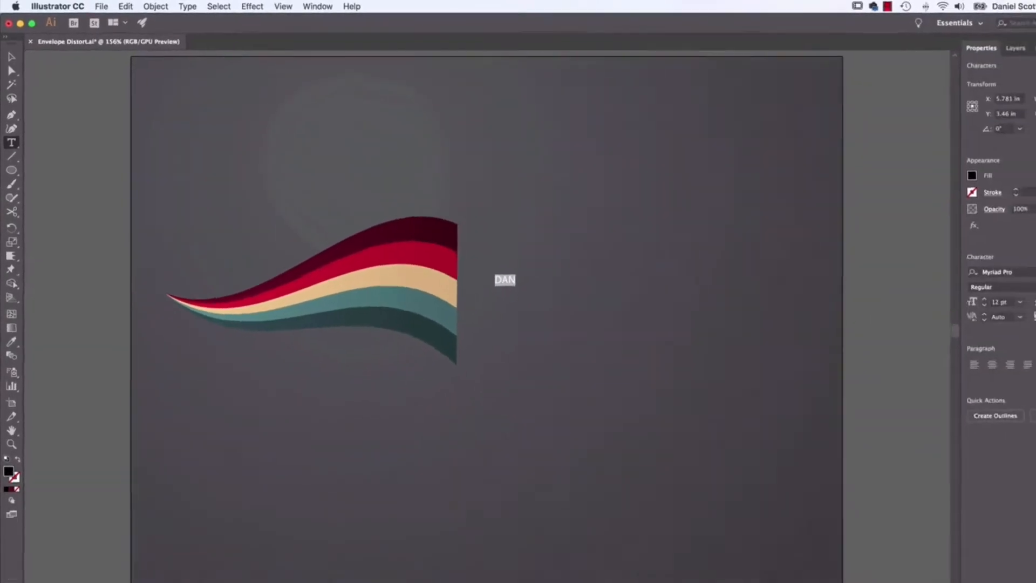
# - Set the name text's font to Museo Slab in the 1000 weight
pyautogui.click(1006, 258)
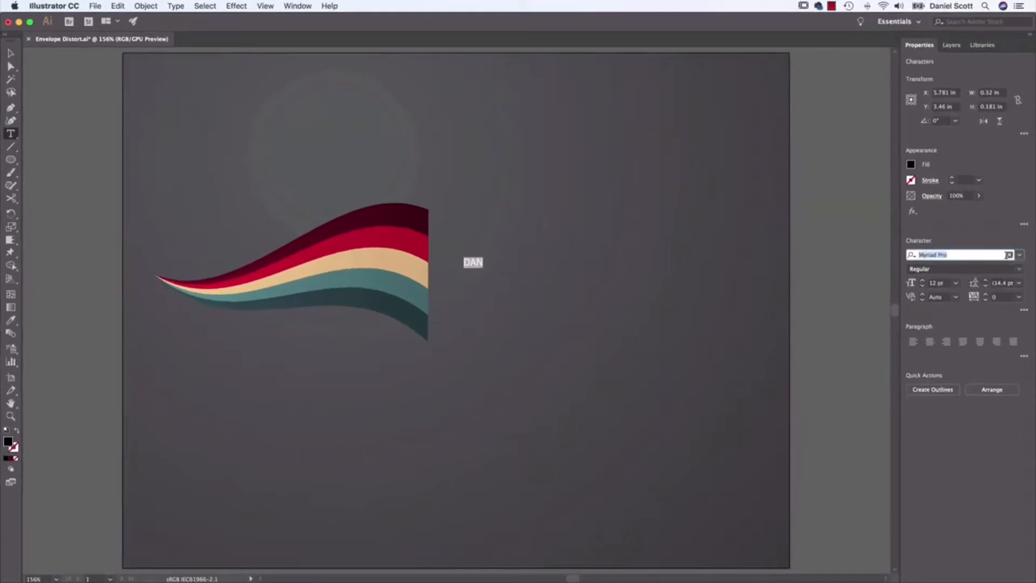
pyautogui.write('museo')
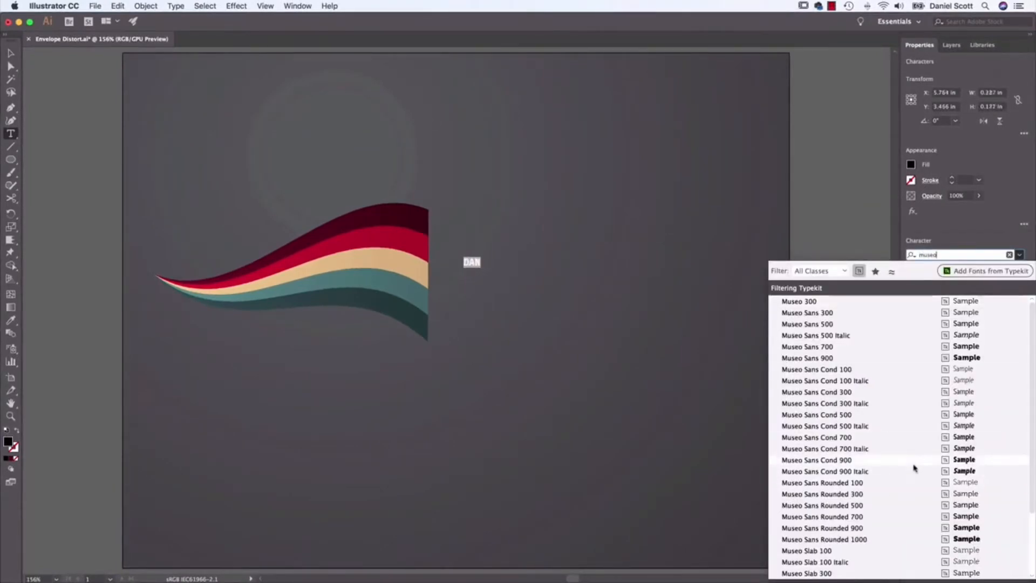
pyautogui.scroll(-3, 907, 471)
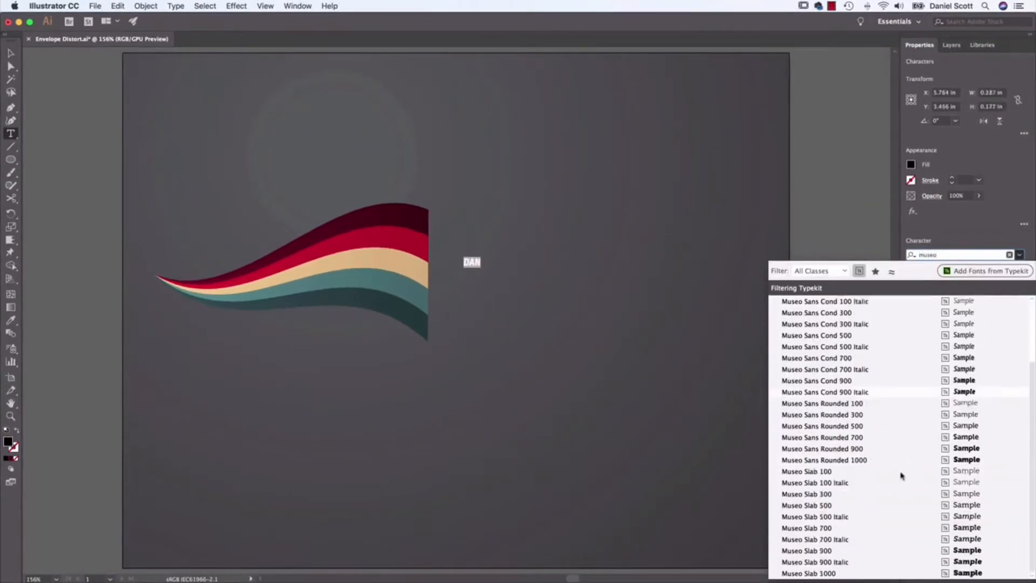
pyautogui.click(824, 577)
pyautogui.press('Escape')
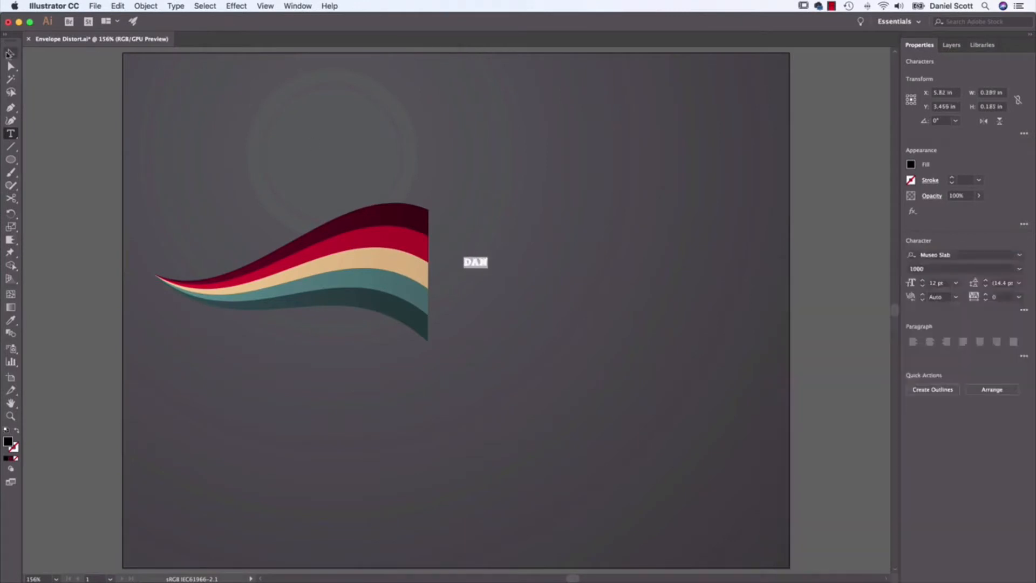
# - Scale the name text up to about 142 pt and place it directly beside the striped wave
pyautogui.moveTo(492, 271); pyautogui.dragTo(755, 387)
pyautogui.moveTo(649, 346); pyautogui.dragTo(620, 288)
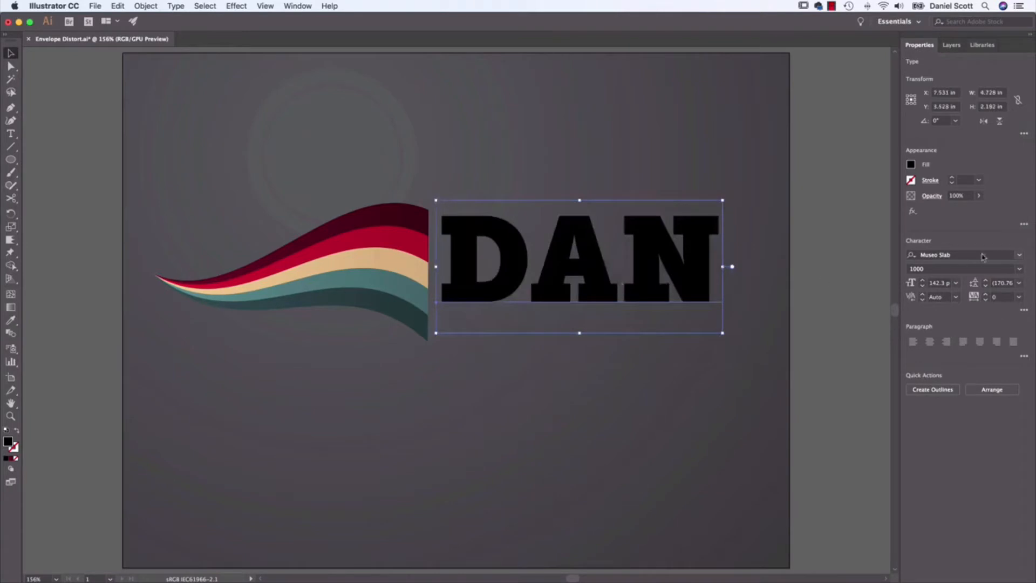
pyautogui.click(955, 284)
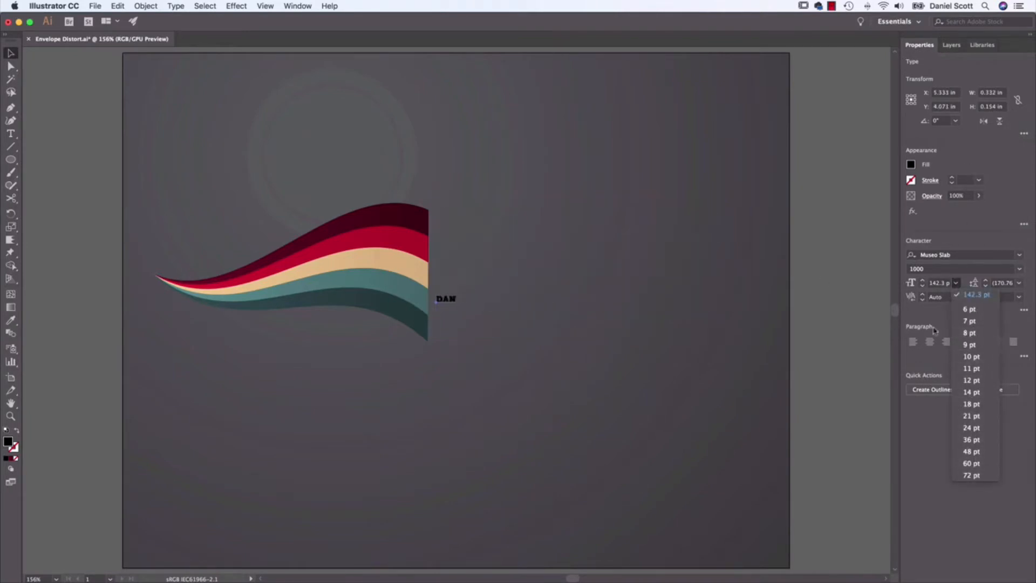
pyautogui.click(617, 316)
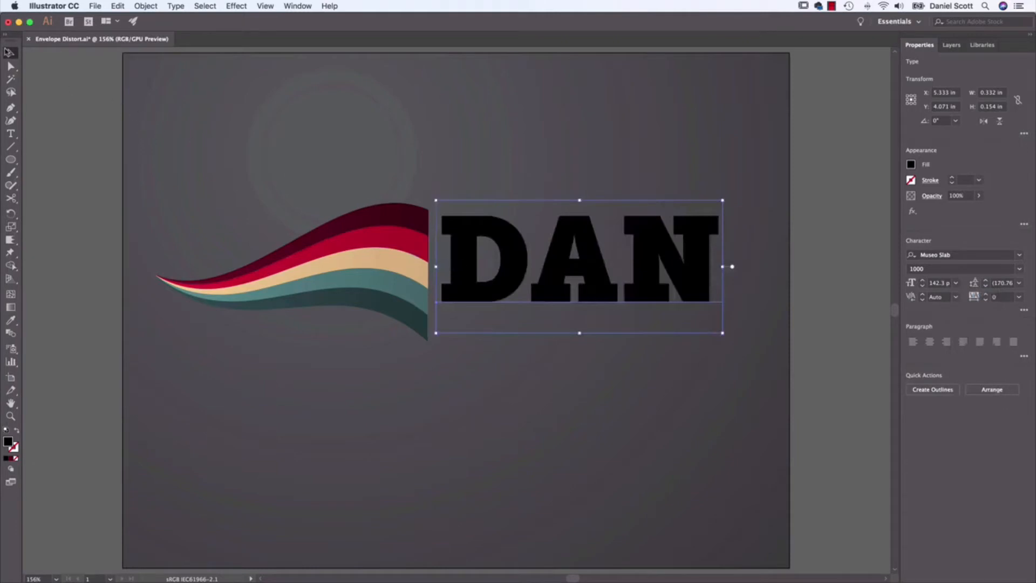
# - Shrink the striped wave, enlarge the name text to about 167 pt, and fit the text against the wave's wide end
pyautogui.click(368, 271)
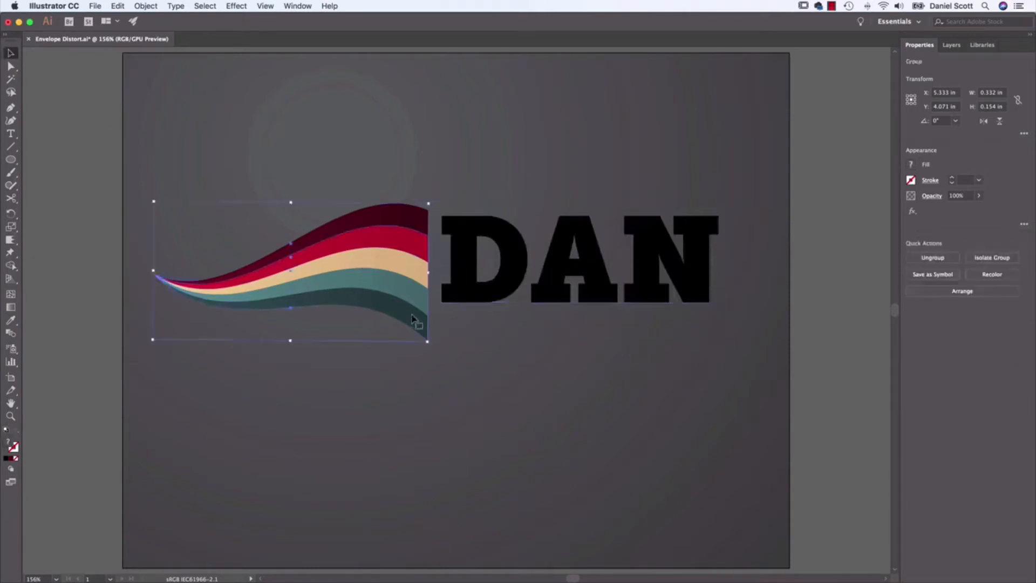
pyautogui.moveTo(429, 204); pyautogui.dragTo(369, 234)
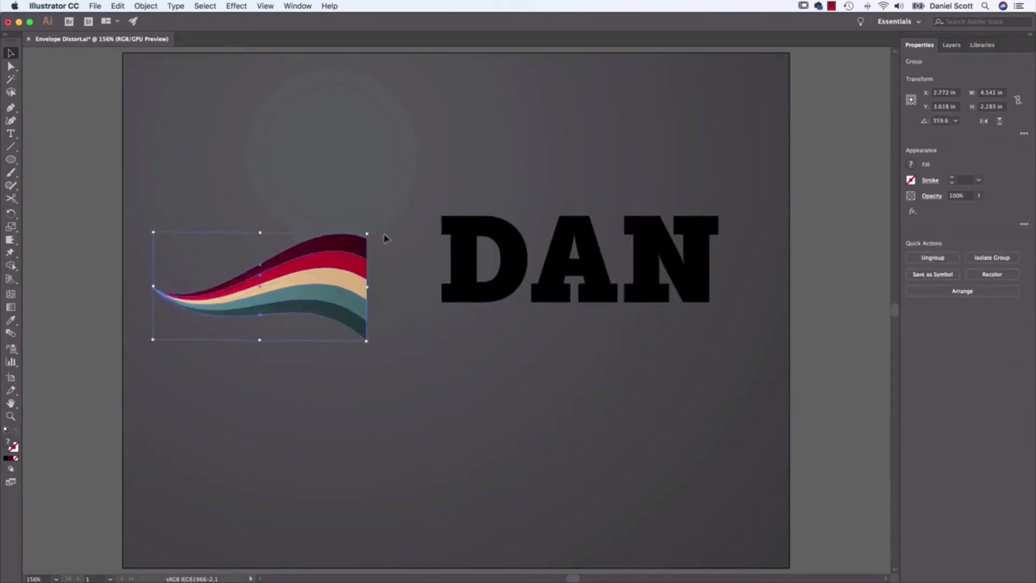
pyautogui.click(631, 294)
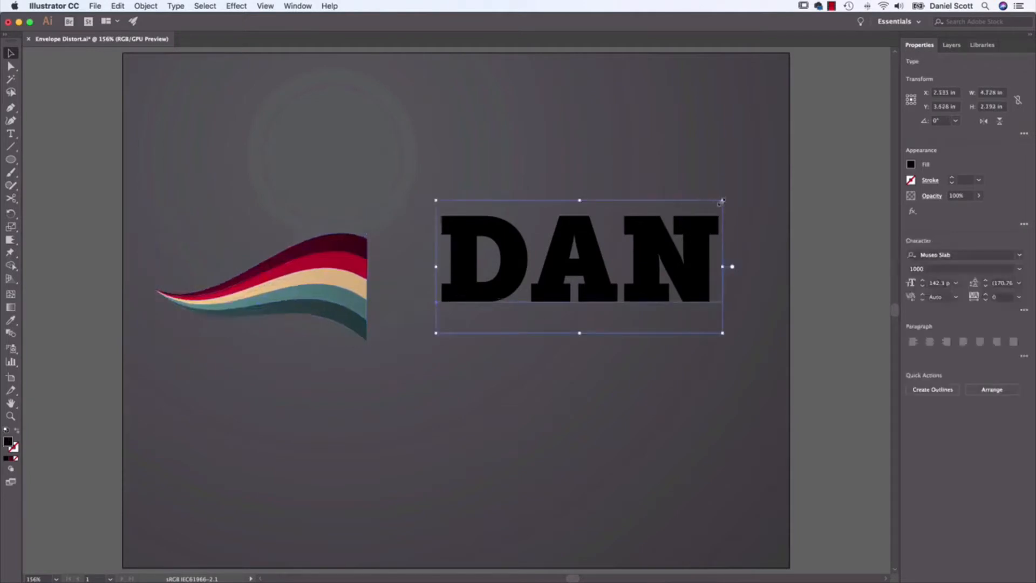
pyautogui.moveTo(723, 200); pyautogui.dragTo(739, 185)
pyautogui.moveTo(696, 286); pyautogui.dragTo(633, 321)
pyautogui.moveTo(670, 370); pyautogui.dragTo(707, 385)
pyautogui.moveTo(624, 324); pyautogui.dragTo(611, 314)
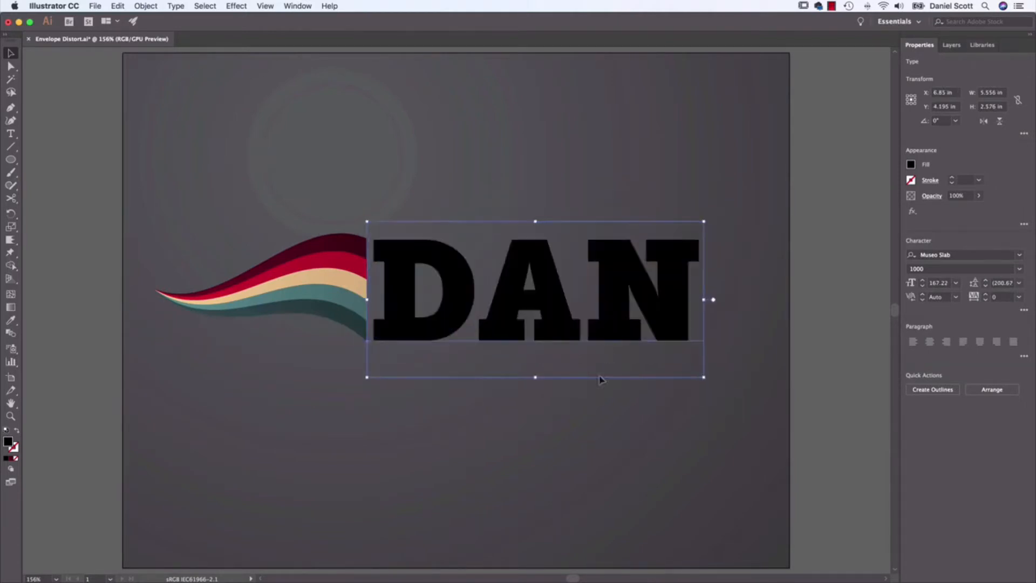
# - Change the name text's fill colour to white and deselect it
pyautogui.click(910, 164)
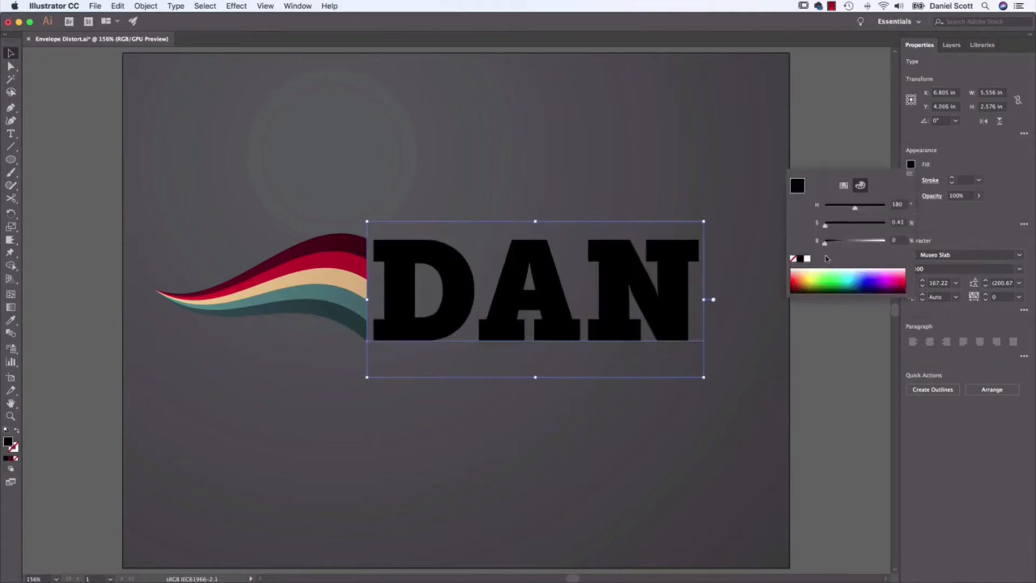
pyautogui.click(807, 262)
pyautogui.click(597, 166)
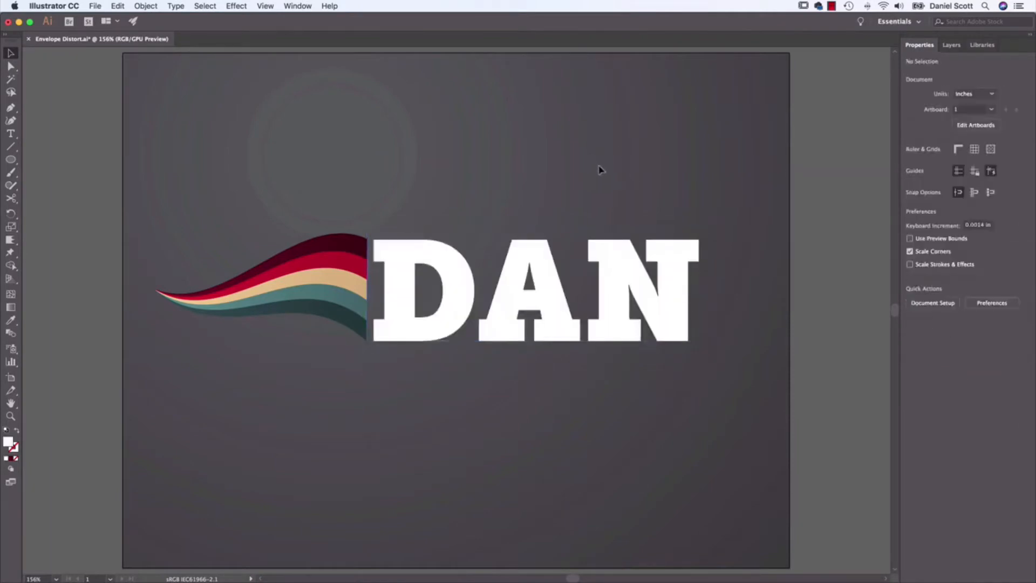
# - Apply a horizontal Fish warp effect to the name text with 36% bend and -16% horizontal distortion
pyautogui.click(610, 258)
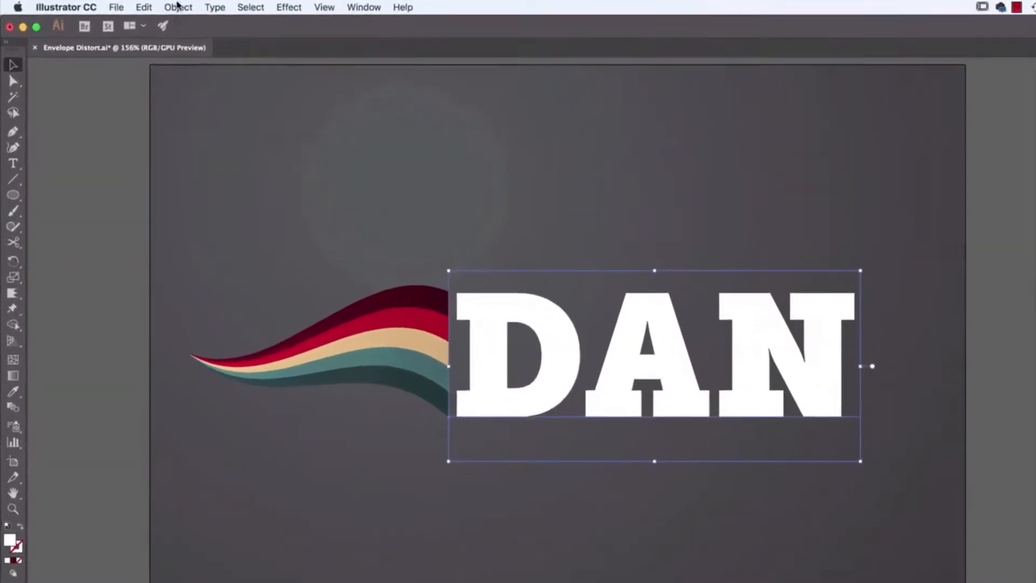
pyautogui.click(245, 6)
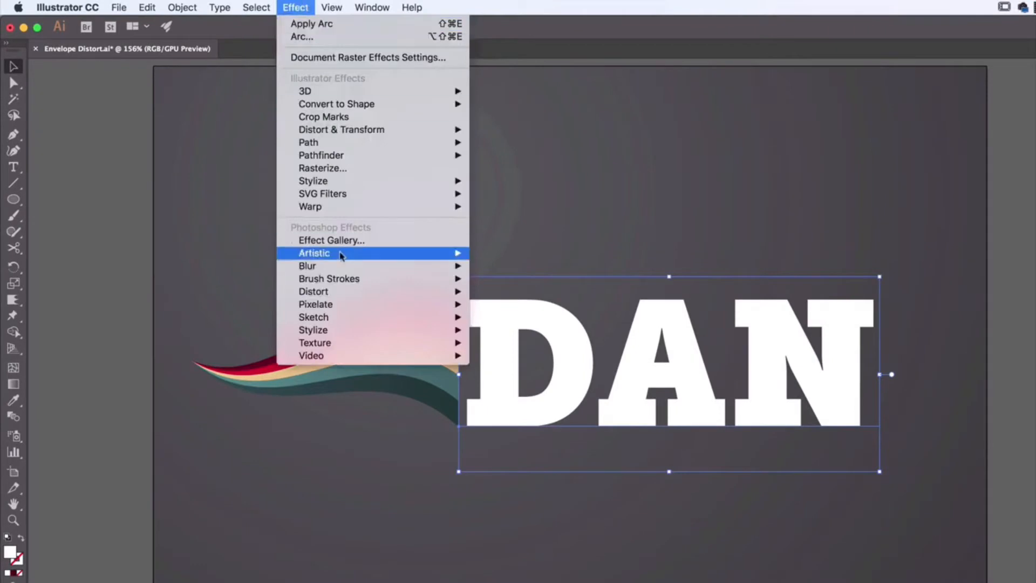
pyautogui.moveTo(378, 208)
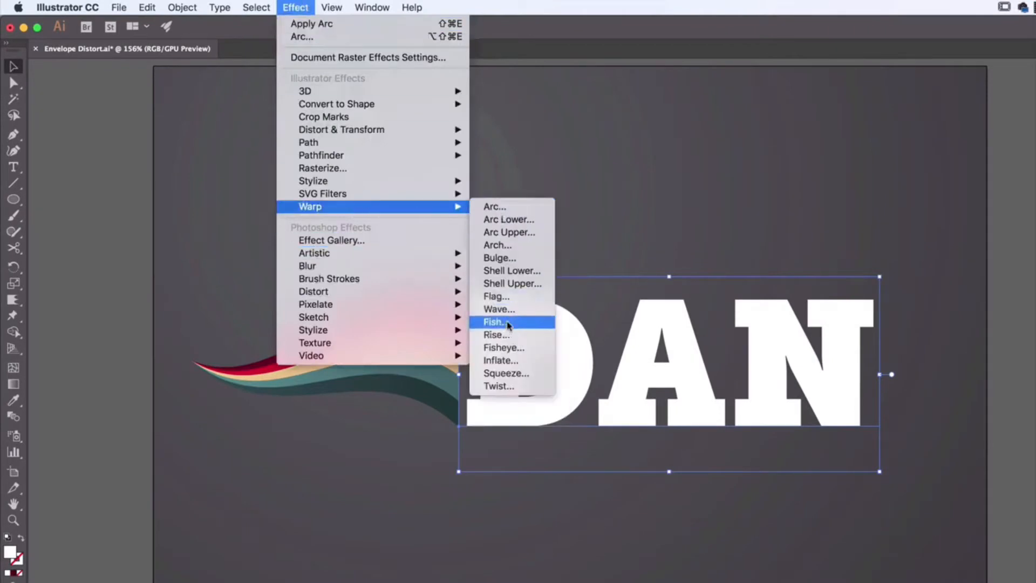
pyautogui.click(529, 322)
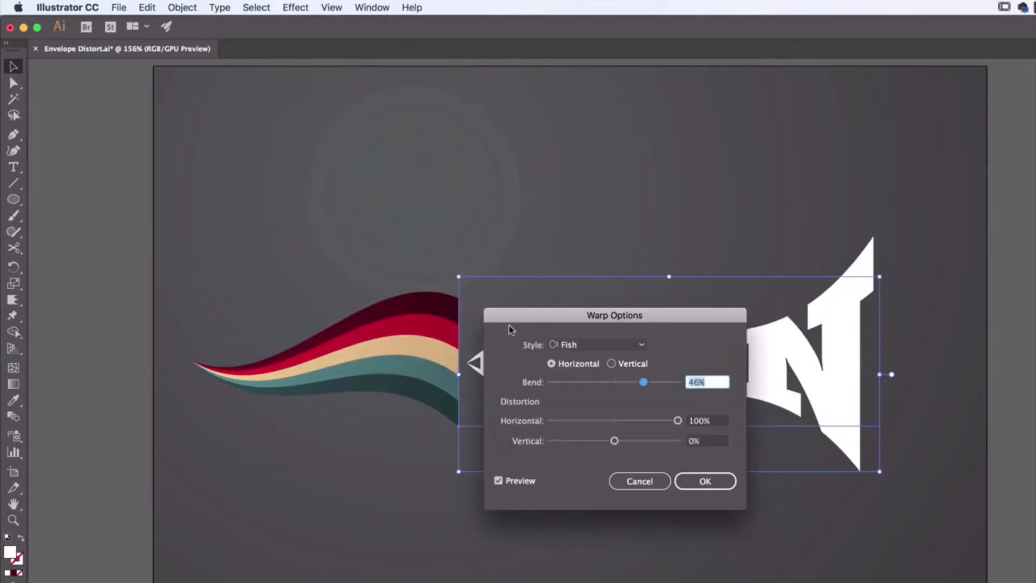
pyautogui.moveTo(646, 318); pyautogui.dragTo(737, 395)
pyautogui.moveTo(687, 467); pyautogui.dragTo(728, 463)
pyautogui.moveTo(768, 499); pyautogui.dragTo(691, 497)
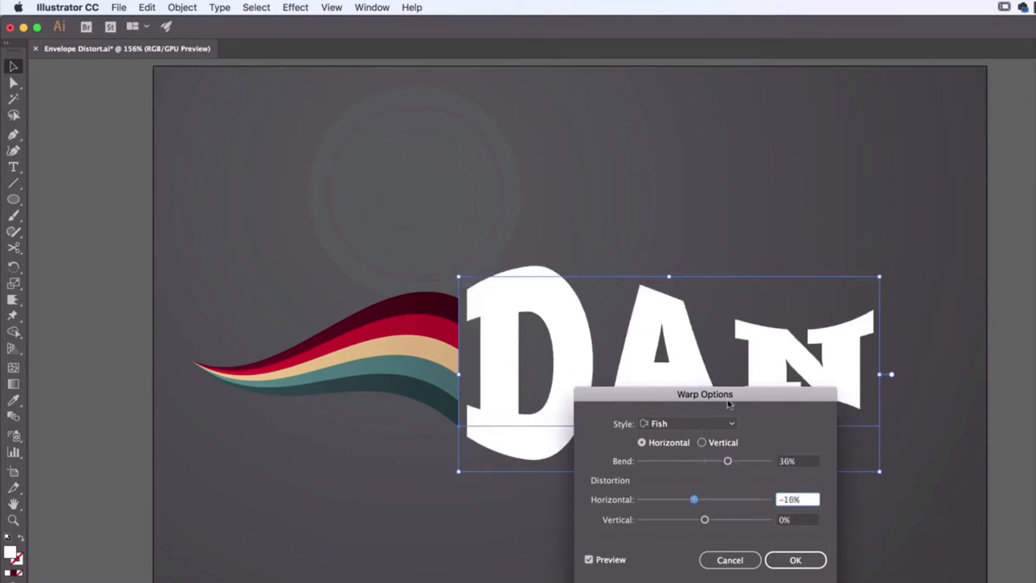
pyautogui.moveTo(739, 393); pyautogui.dragTo(376, 372)
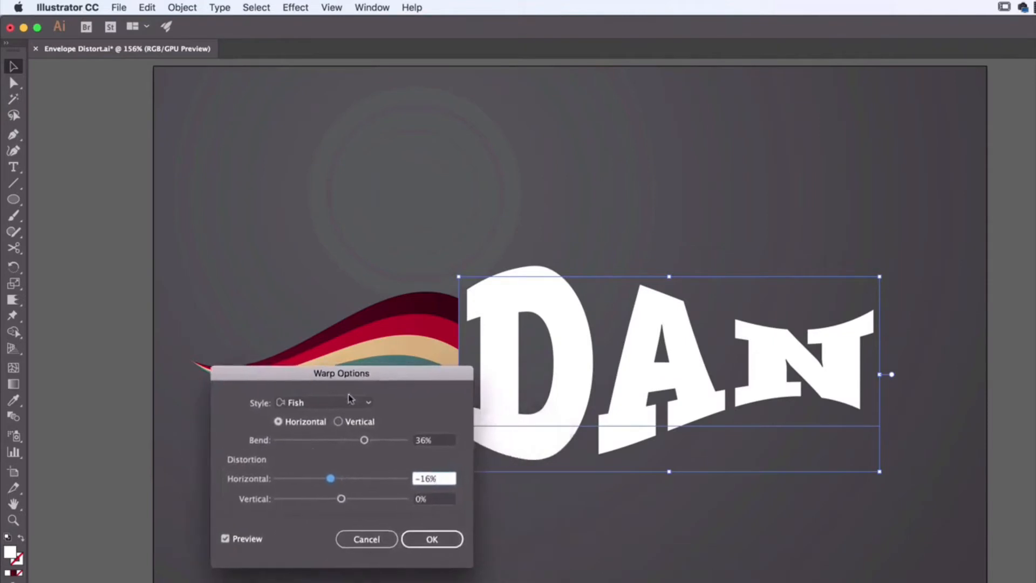
pyautogui.click(431, 540)
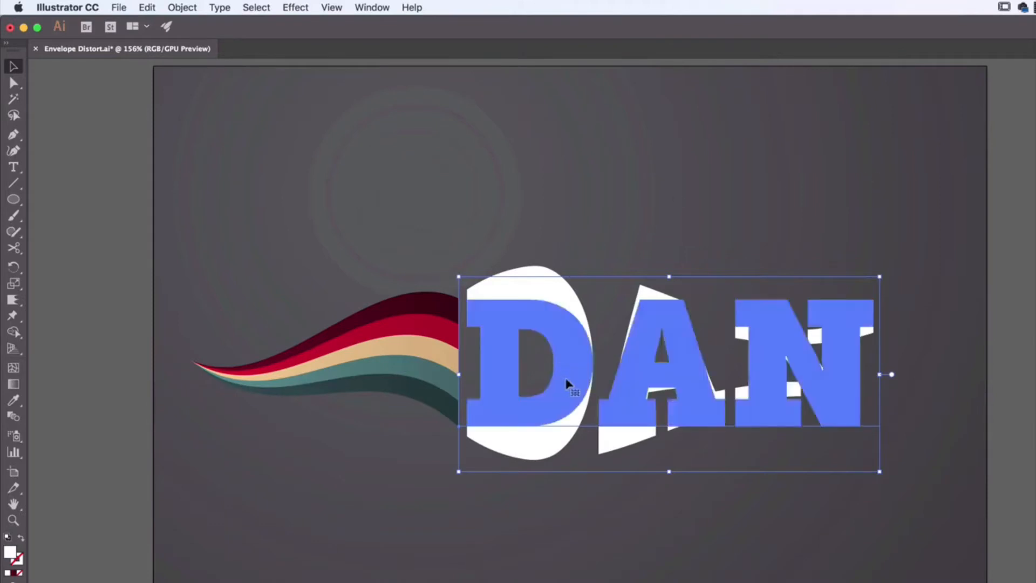
# - Retype the warped live text as a different three-letter name in capitals
pyautogui.press('t')
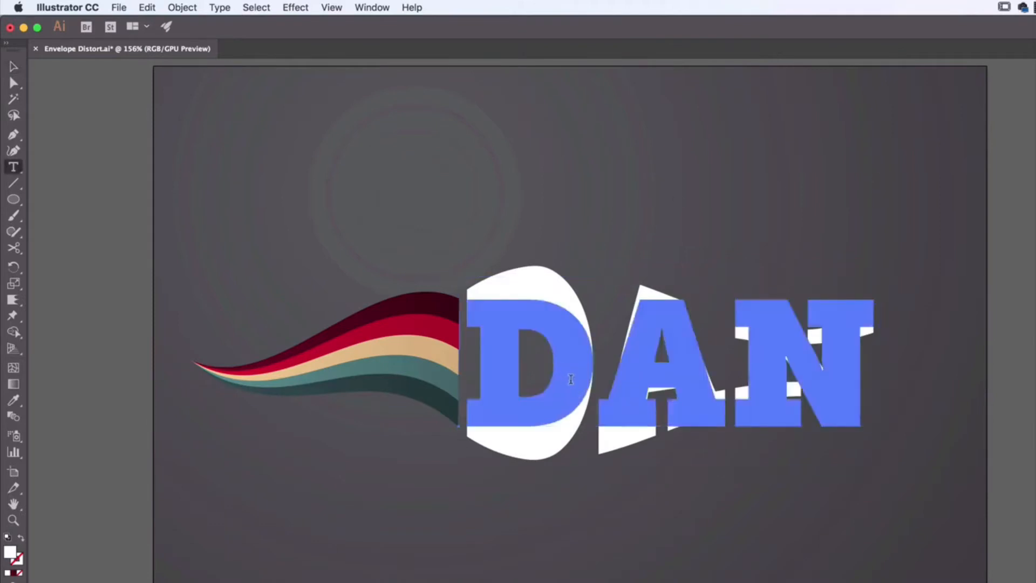
pyautogui.click(571, 380)
pyautogui.press('BackSpace')
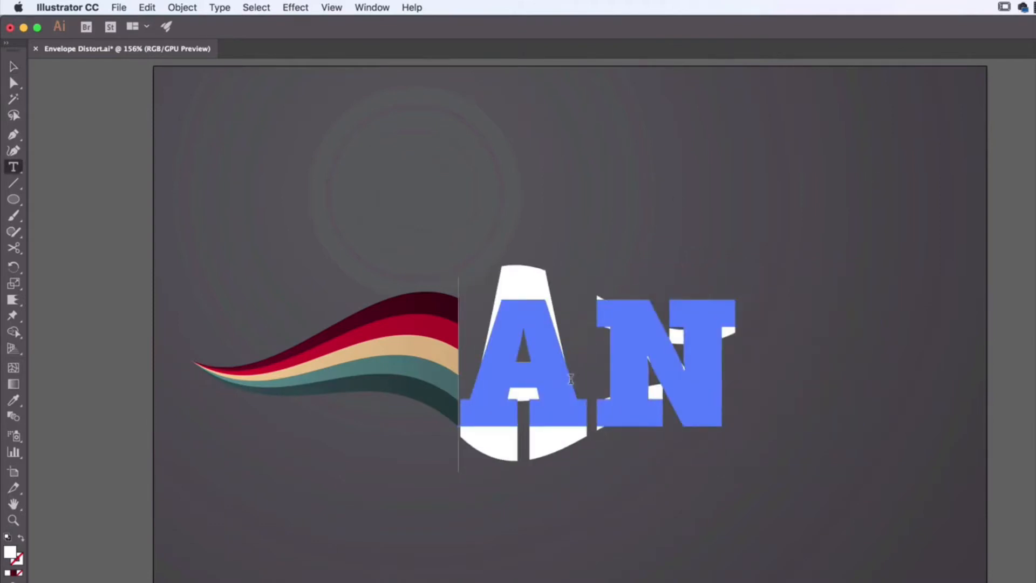
pyautogui.write('J')
pyautogui.press('BackSpace')
pyautogui.write('WAl')
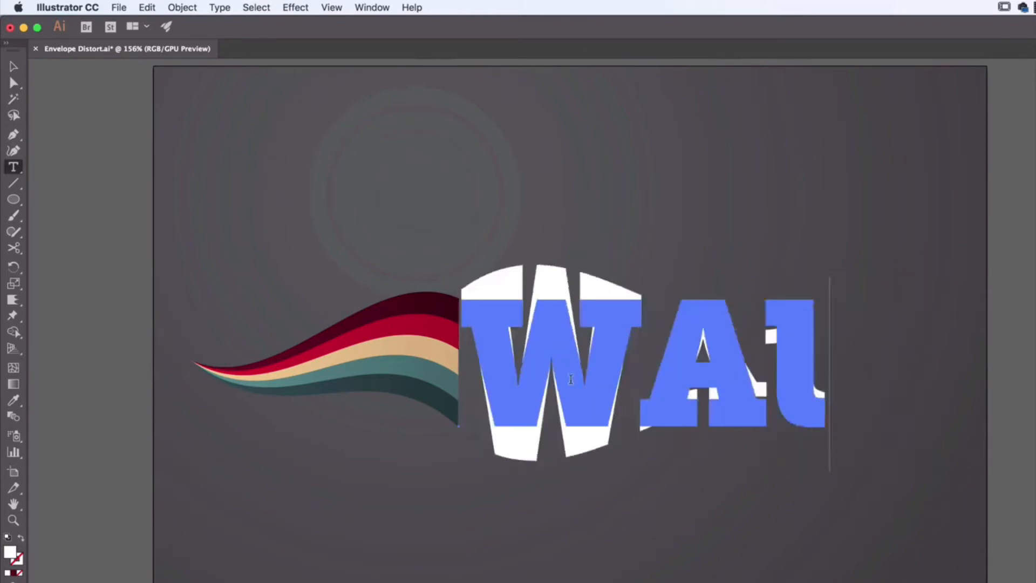
pyautogui.press('BackSpace')
pyautogui.write('L')
# - Replace the whole warped text with another three-letter first name in capitals and finish editing it
pyautogui.press('super+a')
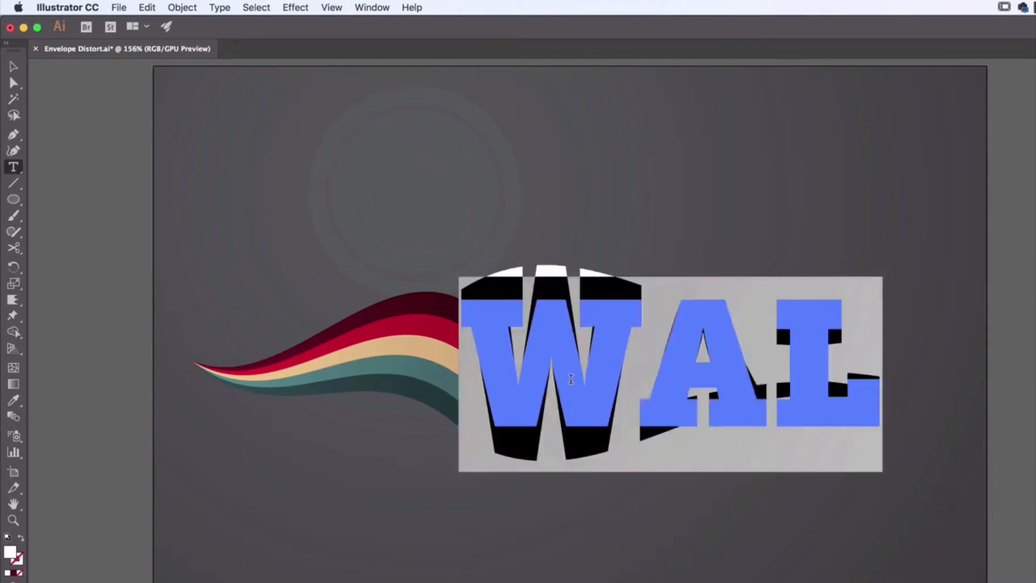
pyautogui.write('Be')
pyautogui.press('BackSpace')
pyautogui.write('EM')
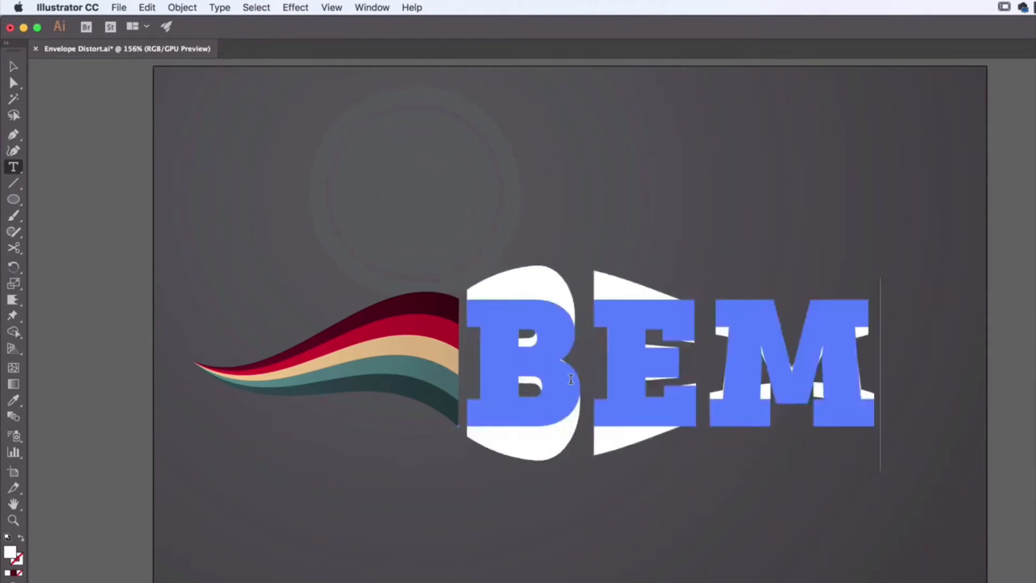
pyautogui.press('BackSpace')
pyautogui.write('N')
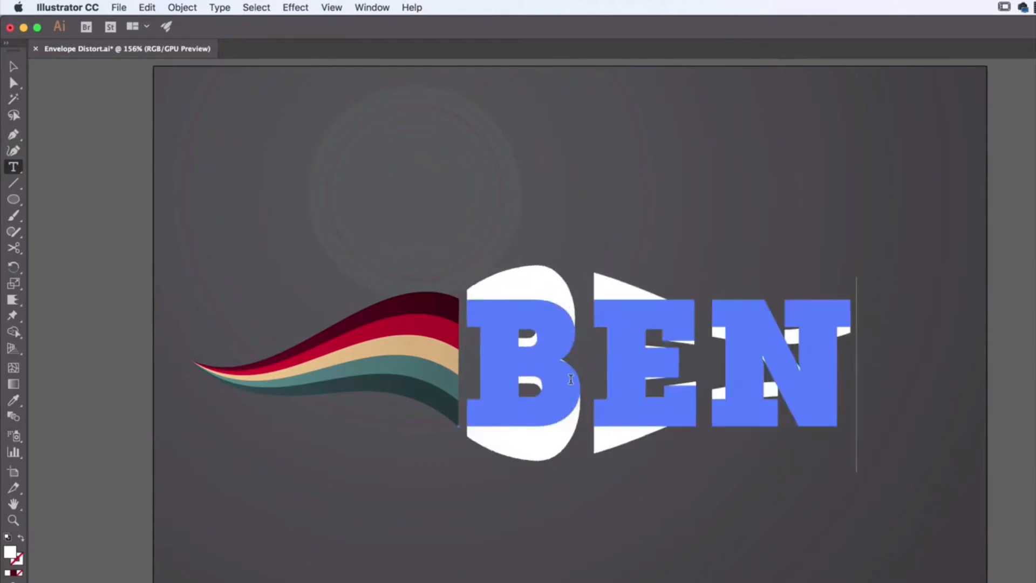
pyautogui.click(6, 67)
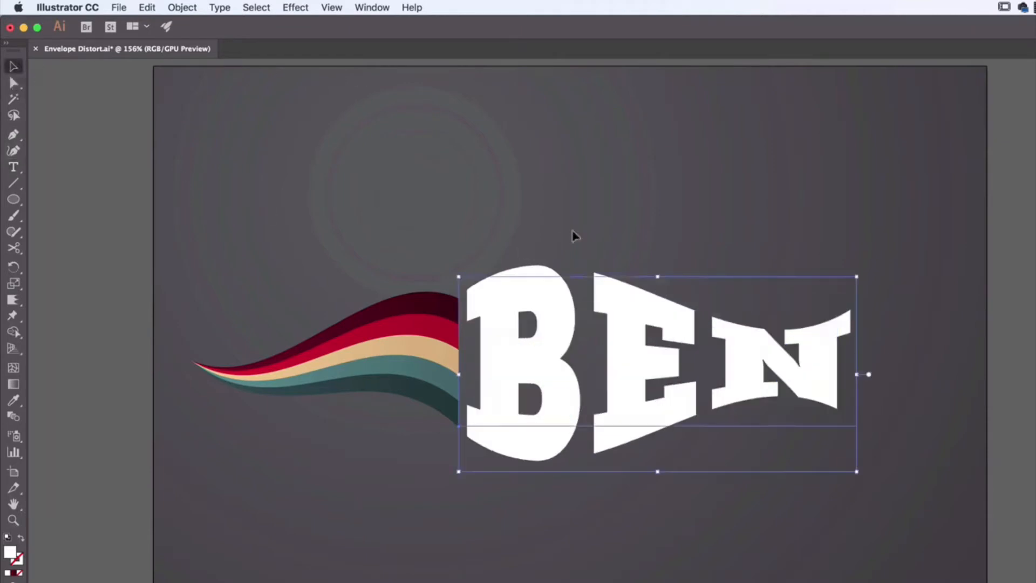
# - Expand the appearance of the warped name text and move the resulting shapes up and away from the striped wave
pyautogui.click(366, 205)
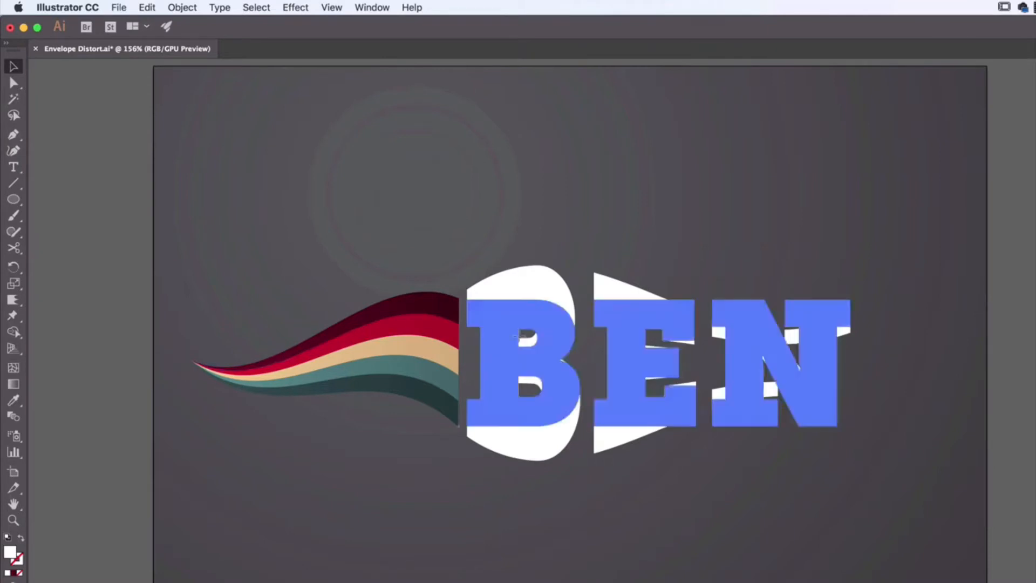
pyautogui.click(551, 282)
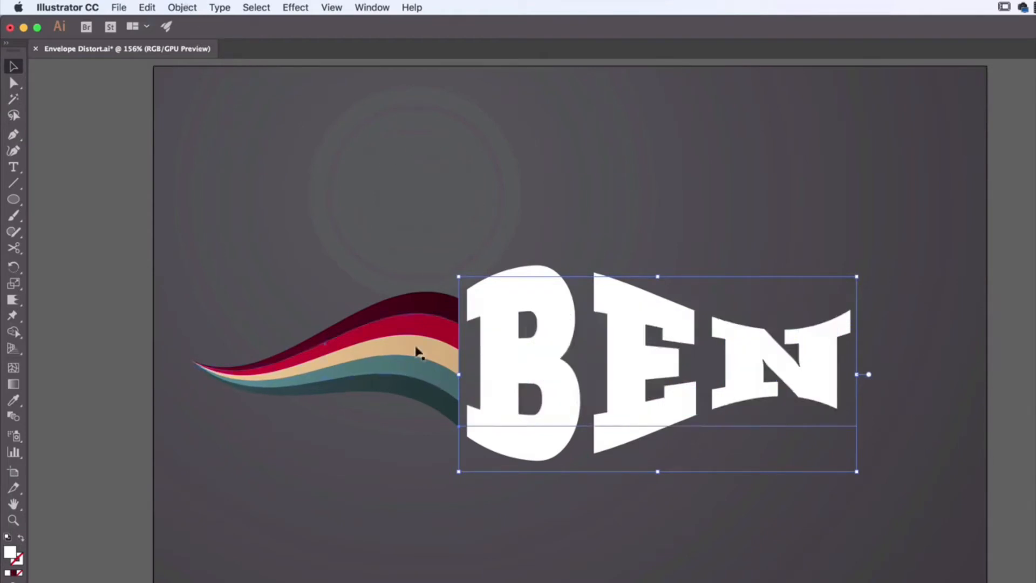
pyautogui.click(189, 7)
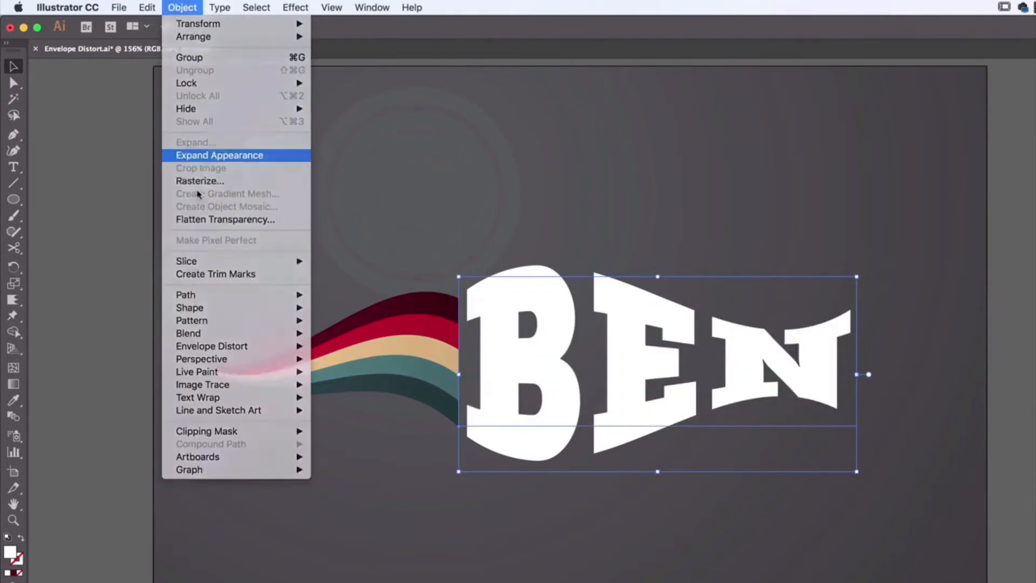
pyautogui.click(216, 156)
pyautogui.moveTo(533, 346); pyautogui.dragTo(601, 273)
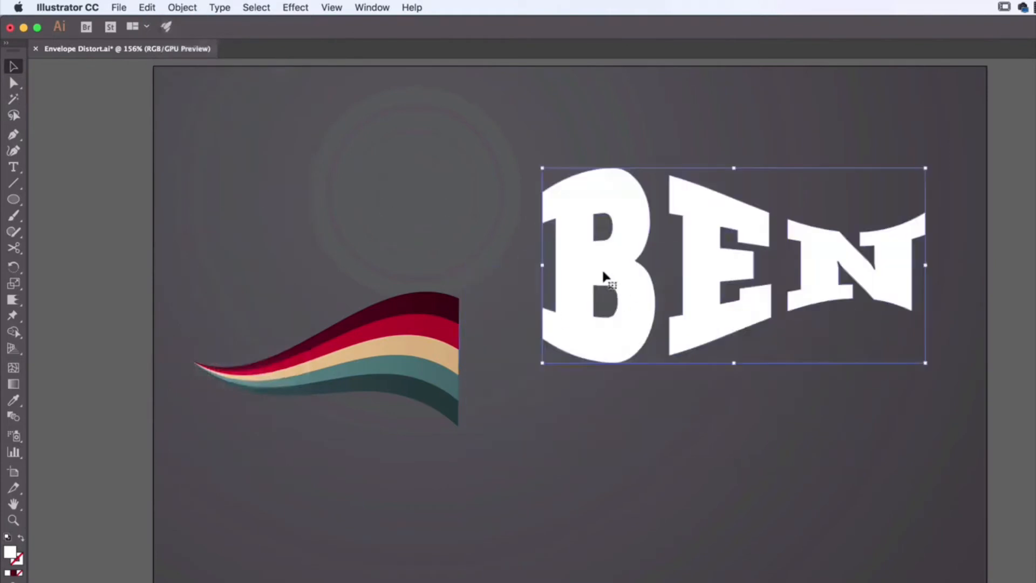
# - Undo the move of the expanded name shapes, and try rotating them about 45 degrees before reverting that rotation
pyautogui.press('super+z')
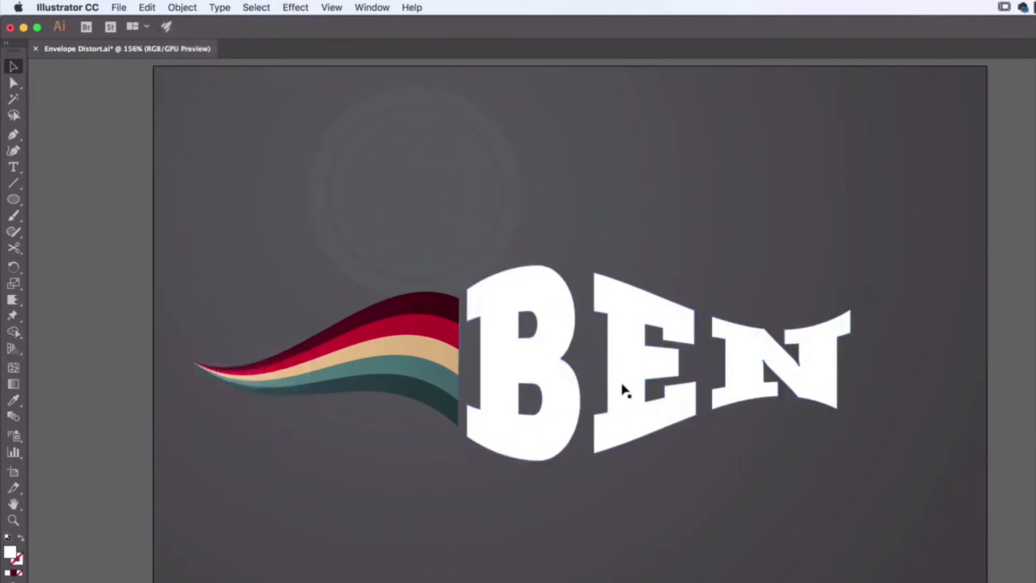
pyautogui.moveTo(856, 462); pyautogui.dragTo(883, 321)
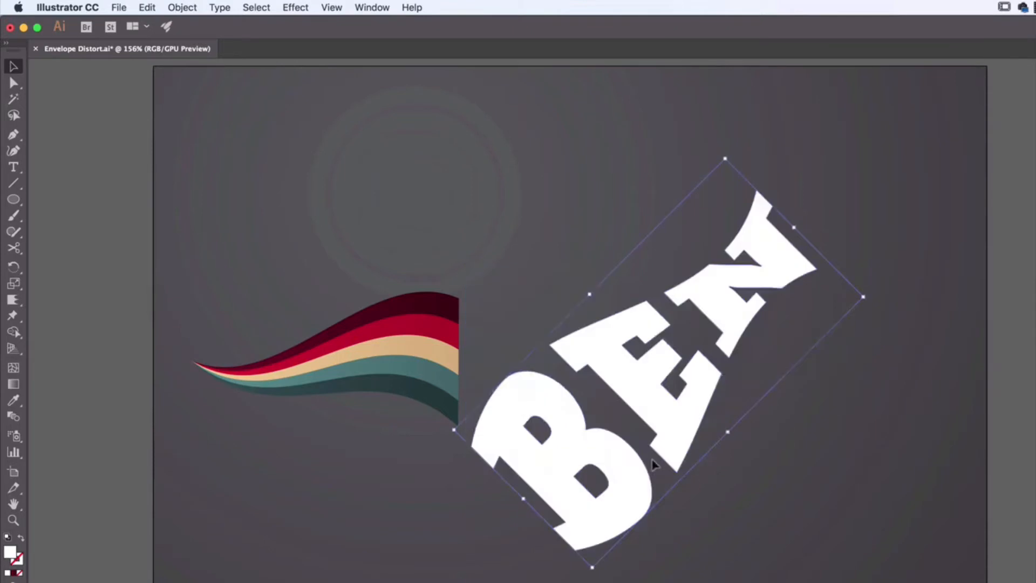
pyautogui.press('super+z')
pyautogui.click(558, 161)
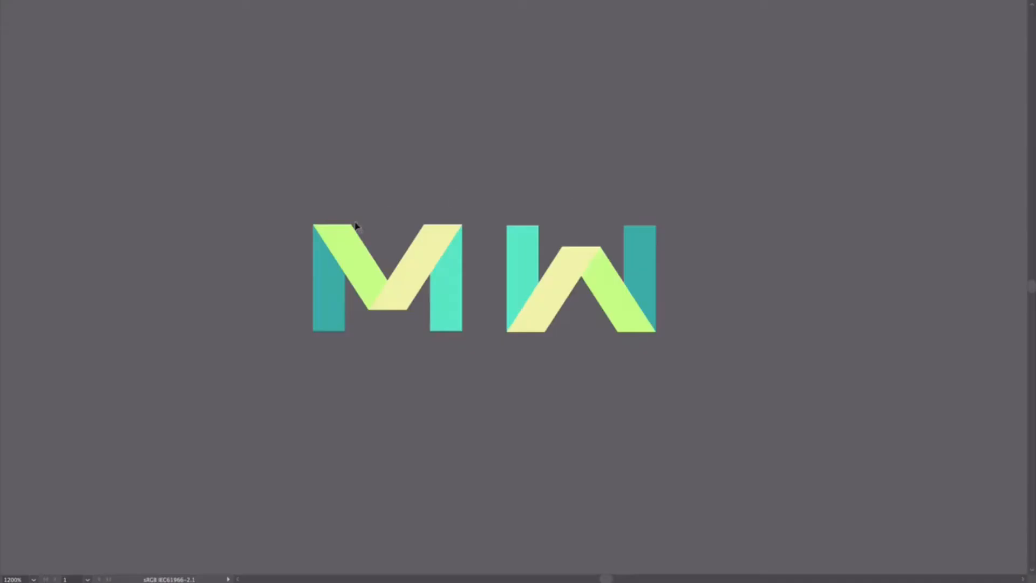
# - Examine the M and W motifs and the repeating pattern fills on both artboards, in overview and close up
pyautogui.click(368, 314)
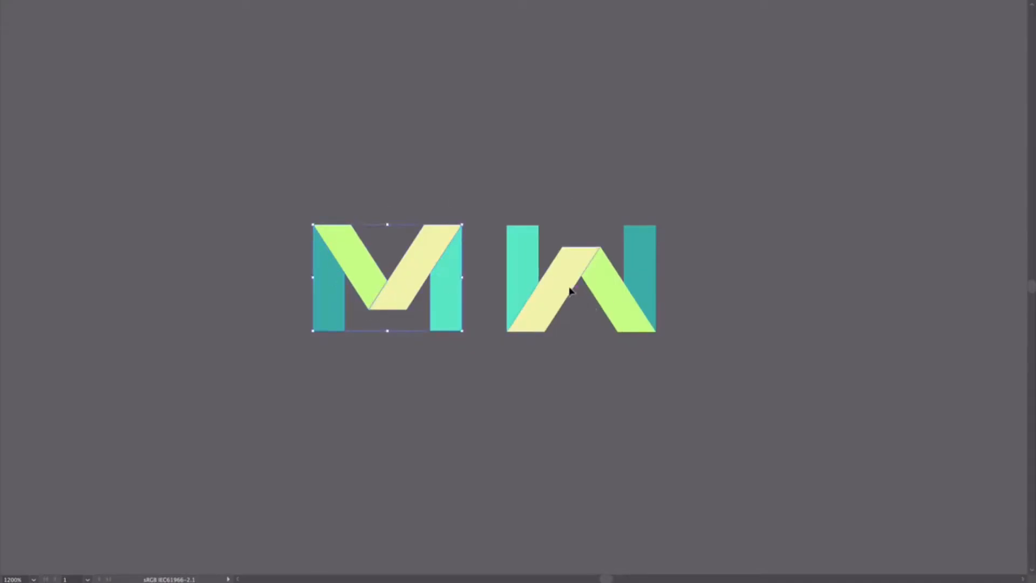
pyautogui.click(582, 302)
pyautogui.click(750, 265)
pyautogui.moveTo(838, 230); pyautogui.dragTo(410, 273)
pyautogui.scroll(-1, 410, 273)
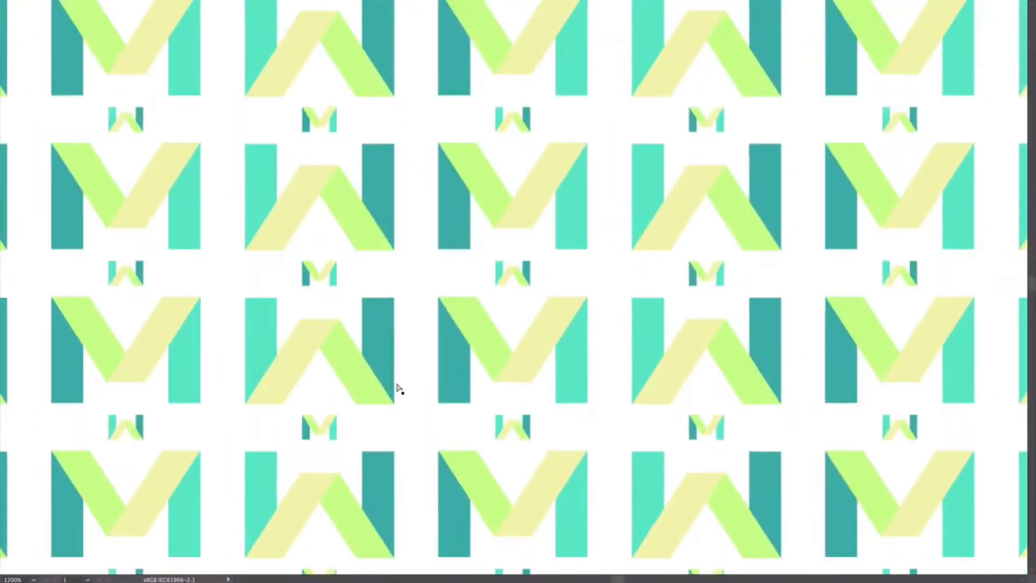
pyautogui.hotkey('ctrl', '-')
pyautogui.hotkey('ctrl', '-')
pyautogui.hotkey('ctrl', '-')
pyautogui.hotkey('ctrl', '-')
pyautogui.hotkey('ctrl', '-')
pyautogui.hotkey('ctrl', '-')
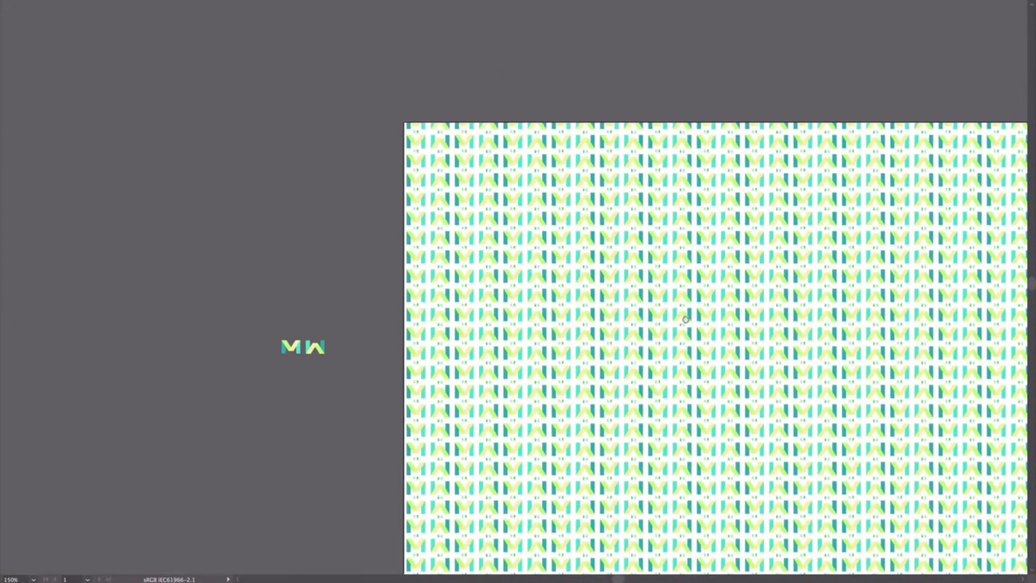
pyautogui.hscroll(15, 685, 320)
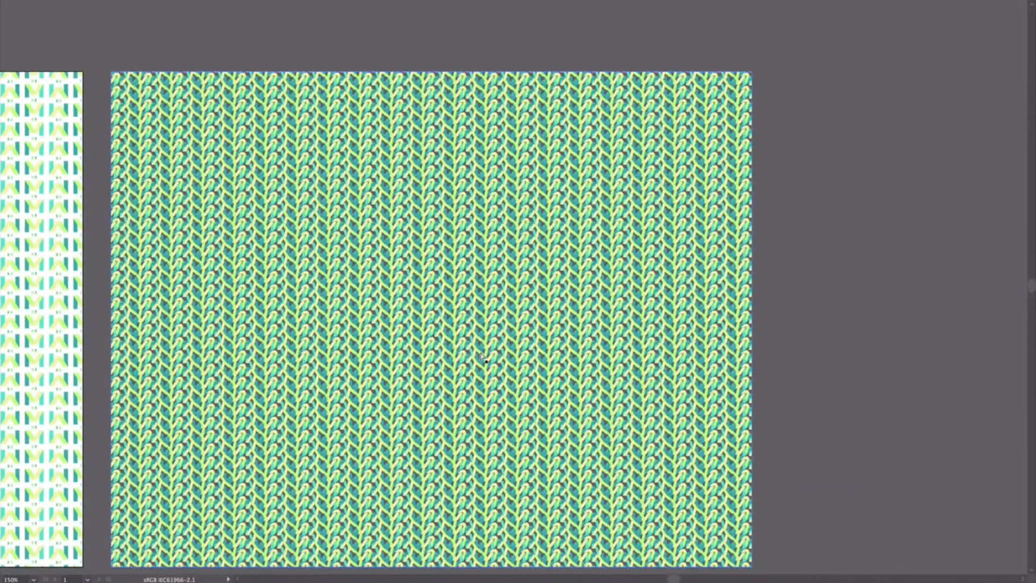
pyautogui.hotkey('ctrl', '+')
pyautogui.hotkey('ctrl', '+')
pyautogui.hotkey('ctrl', '+')
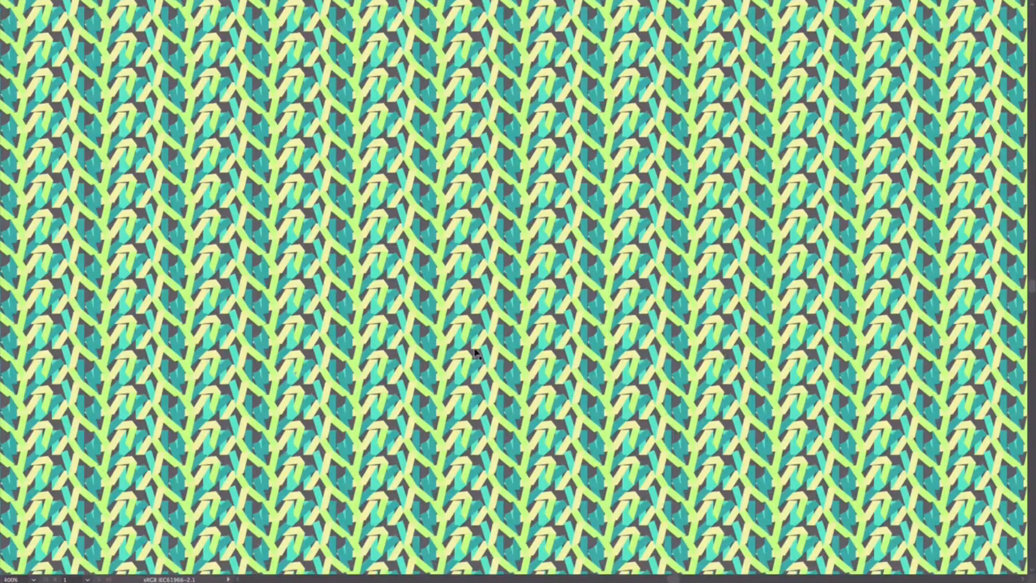
pyautogui.moveTo(694, 221); pyautogui.dragTo(458, 336)
pyautogui.moveTo(484, 196); pyautogui.dragTo(710, 250)
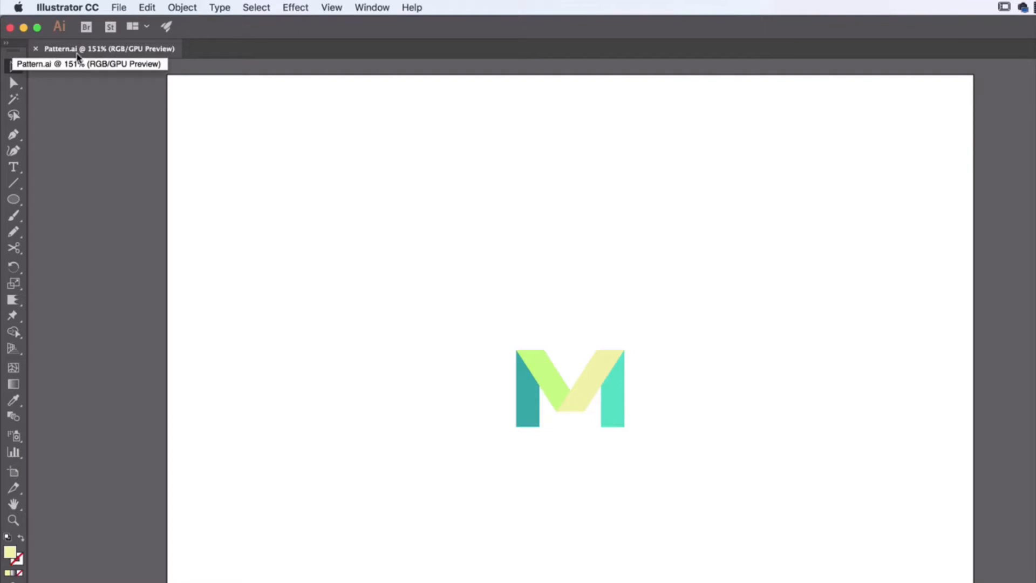
# - Select all the coloured shapes of the M logo in Pattern.ai and group them
pyautogui.moveTo(431, 218); pyautogui.dragTo(687, 423)
pyautogui.click(688, 389)
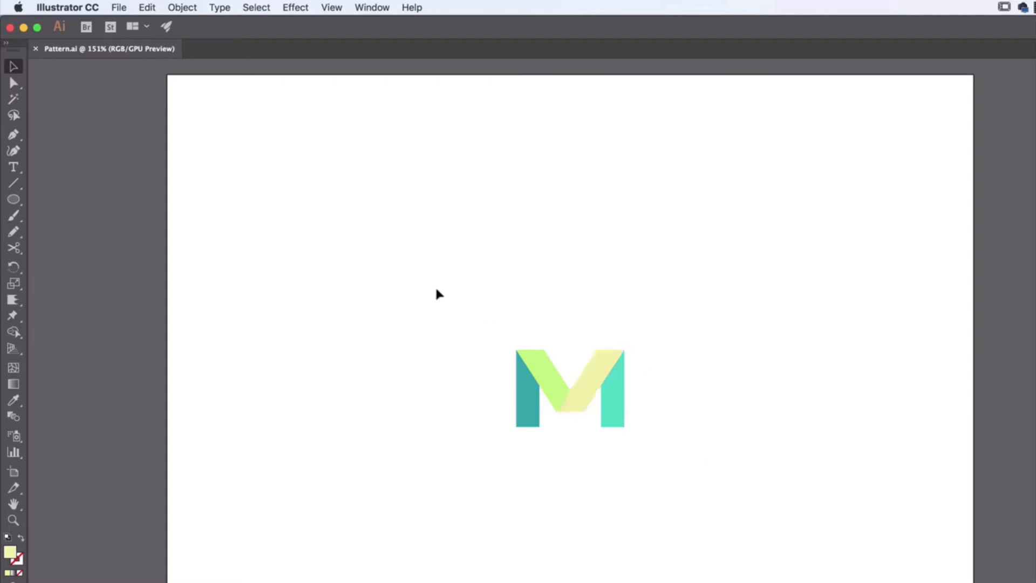
pyautogui.moveTo(437, 293); pyautogui.dragTo(669, 393)
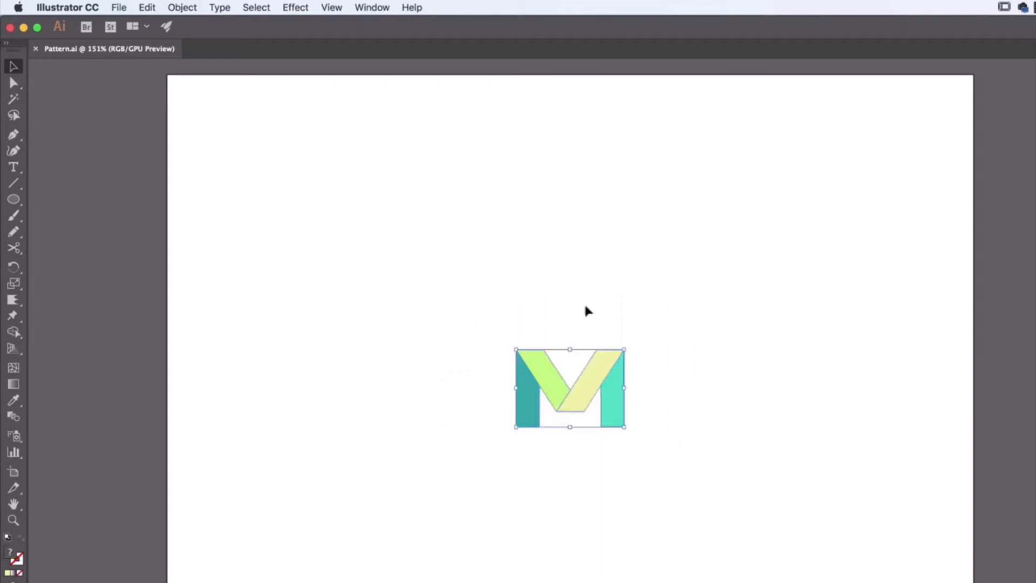
pyautogui.click(181, 7)
pyautogui.click(189, 56)
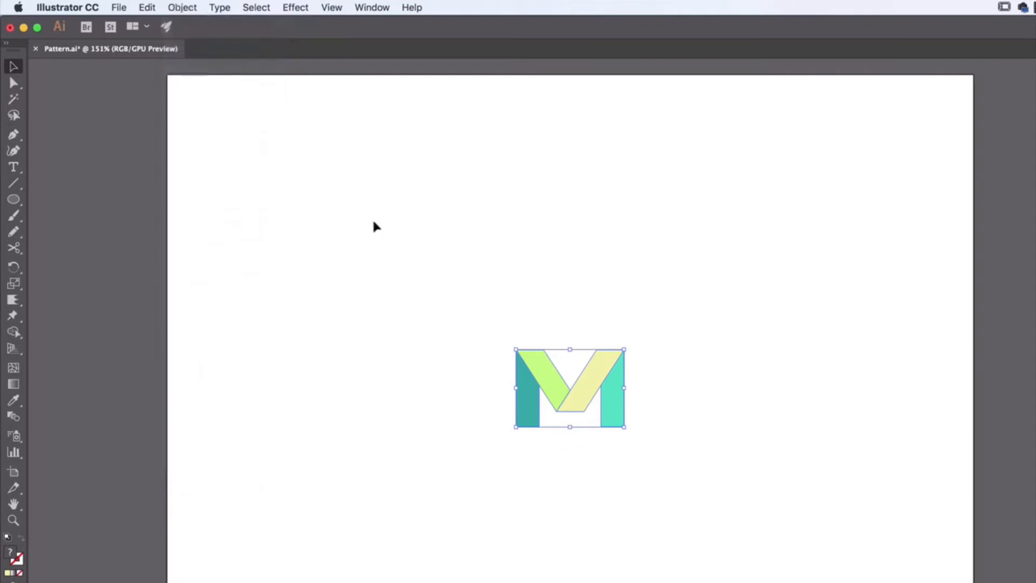
# - Place a copy of the M group rotated 180 degrees beside the original, level with it and separated by a small gap
pyautogui.moveTo(594, 368); pyautogui.dragTo(775, 363)
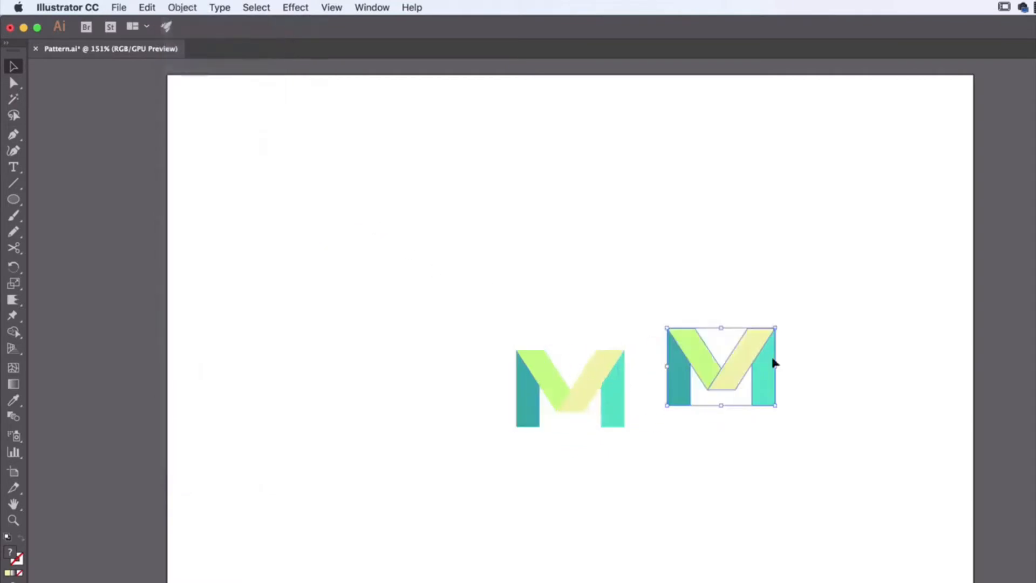
pyautogui.moveTo(780, 326); pyautogui.dragTo(670, 404)
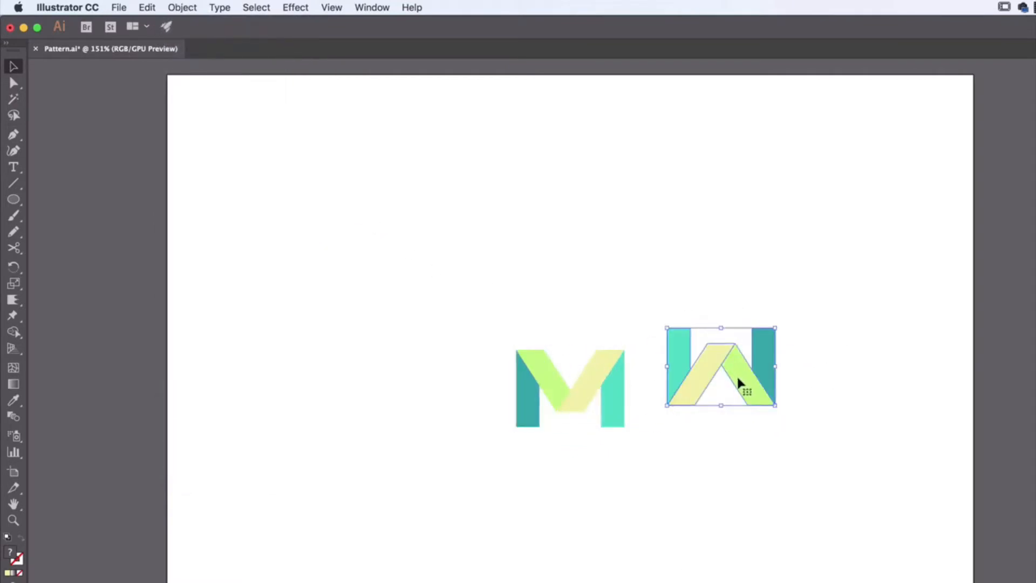
pyautogui.moveTo(738, 380)
pyautogui.mouseDown()
pyautogui.moveTo(739, 425)
pyautogui.moveTo(731, 400)
pyautogui.mouseUp()
pyautogui.click(758, 477)
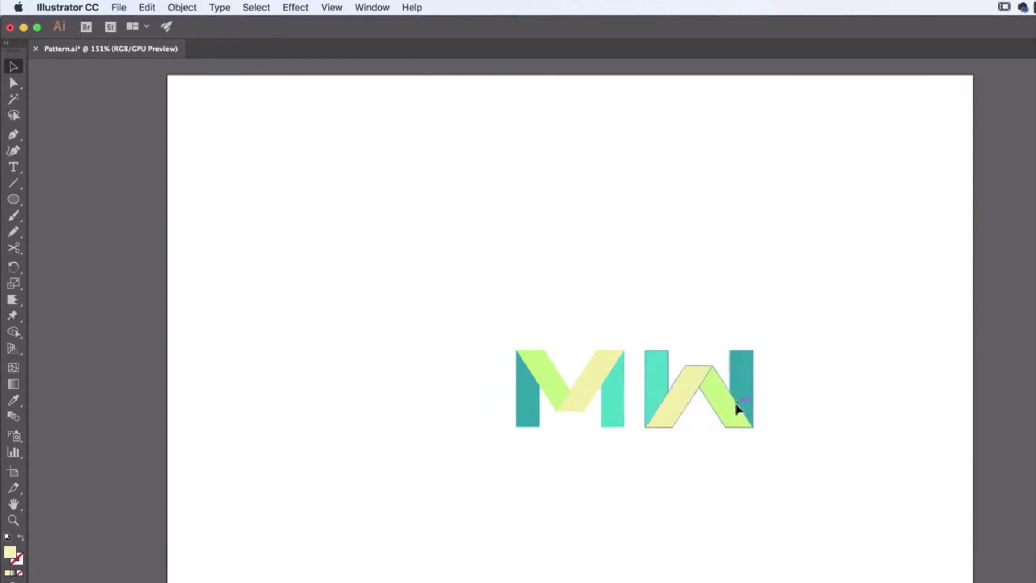
pyautogui.moveTo(727, 407); pyautogui.dragTo(738, 409)
pyautogui.click(822, 411)
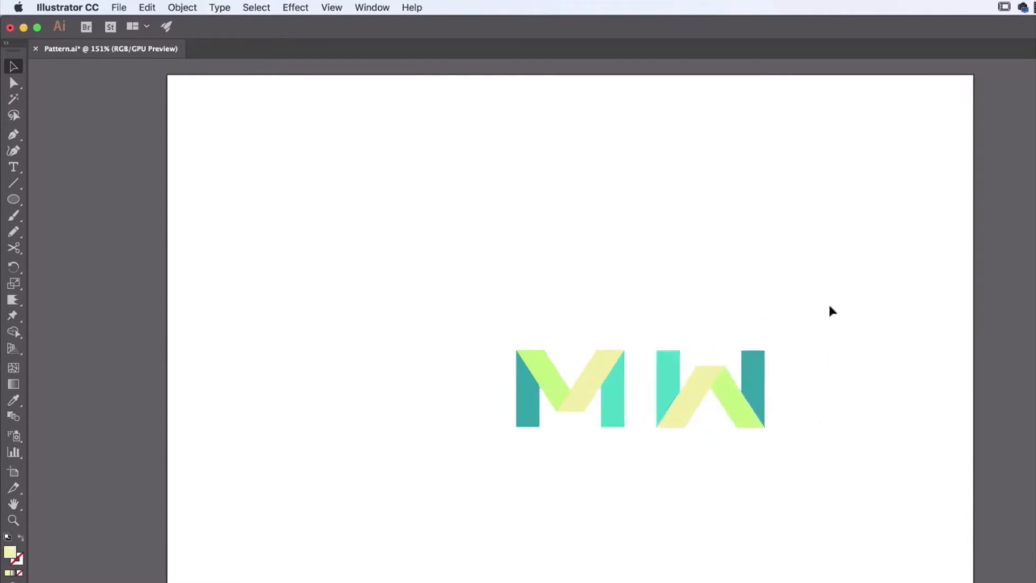
# - Scale the M and W pair down proportionally to about 0.74 in wide
pyautogui.moveTo(842, 282); pyautogui.dragTo(493, 462)
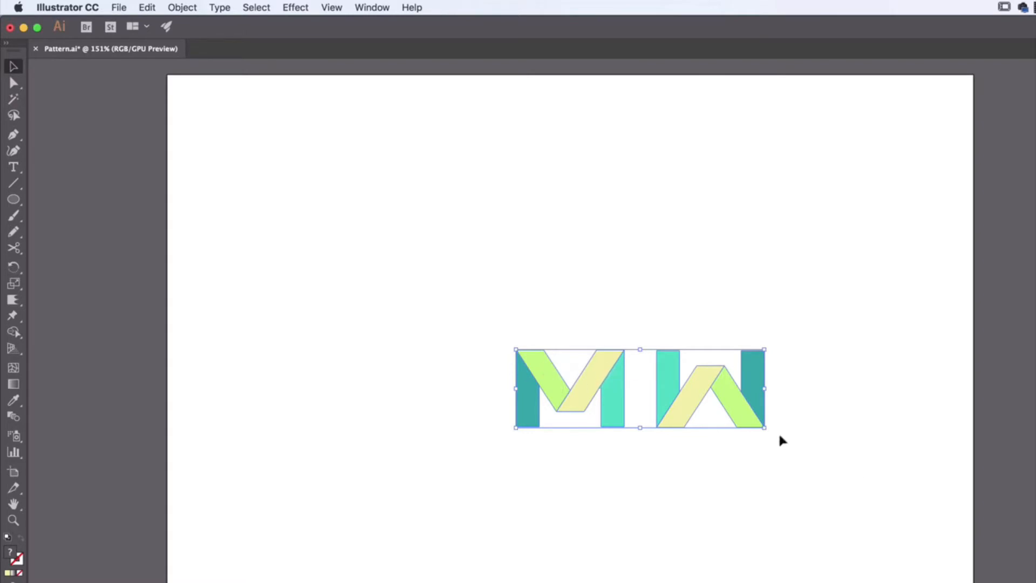
pyautogui.moveTo(764, 428); pyautogui.dragTo(571, 367)
pyautogui.click(615, 384)
pyautogui.click(540, 359)
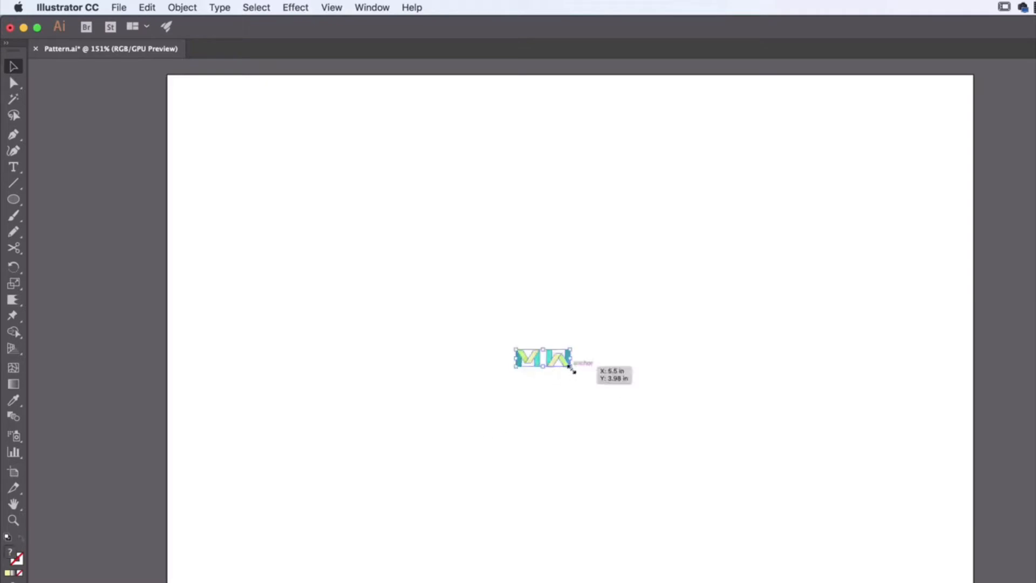
pyautogui.click(596, 409)
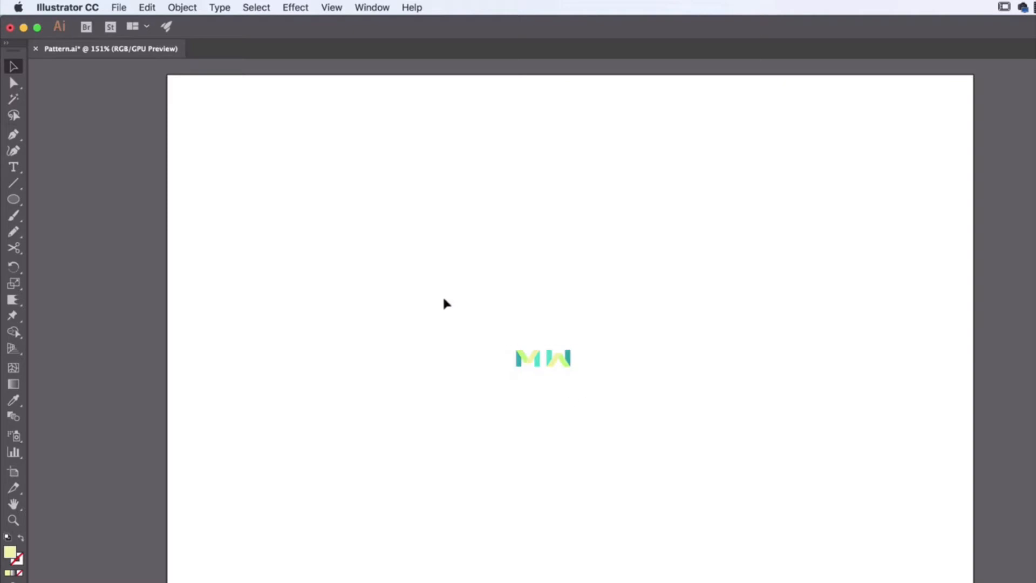
# - Make a new pattern from the small M and W pair using Pattern Options
pyautogui.moveTo(443, 297); pyautogui.dragTo(620, 409)
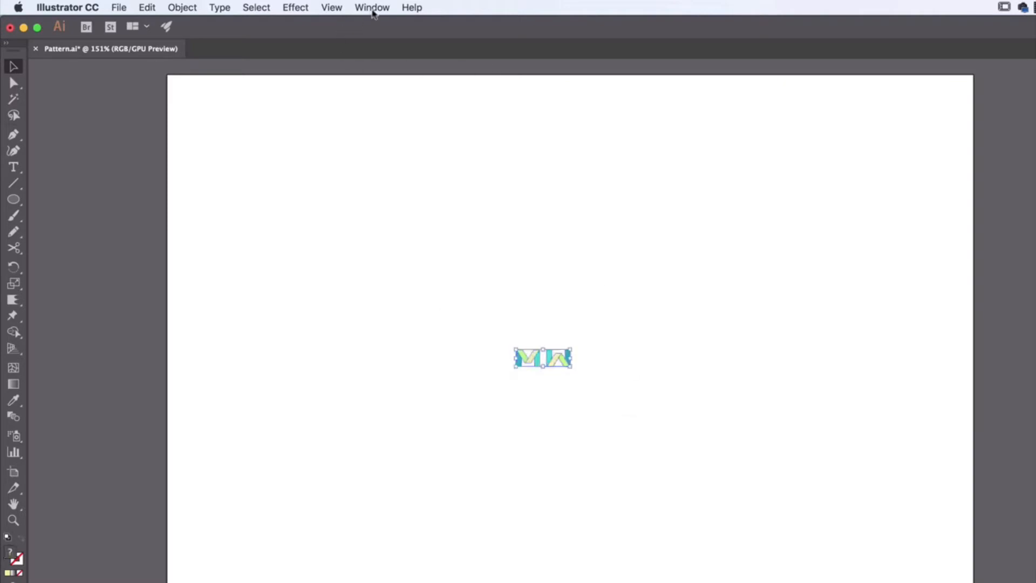
pyautogui.click(373, 9)
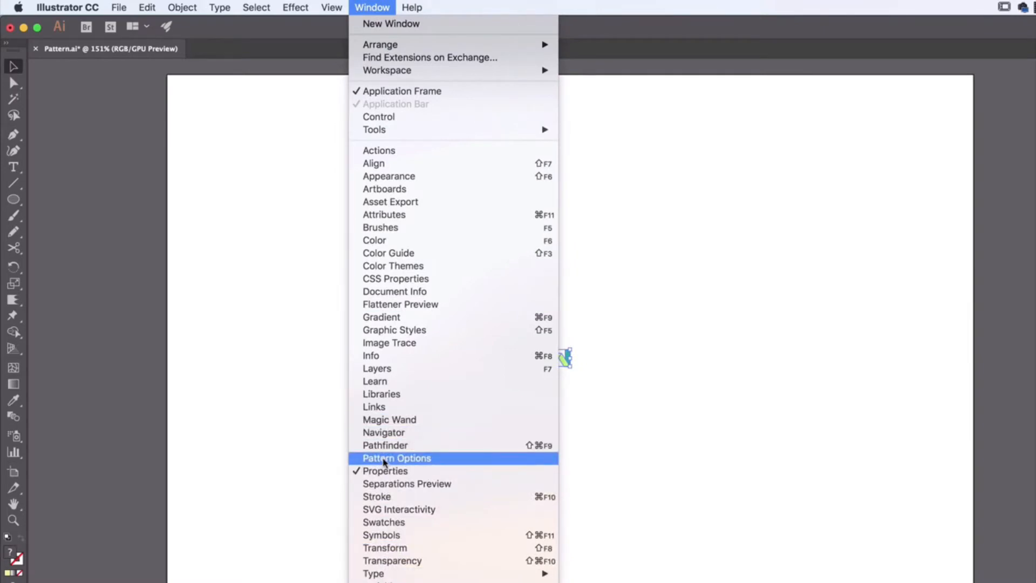
pyautogui.click(385, 460)
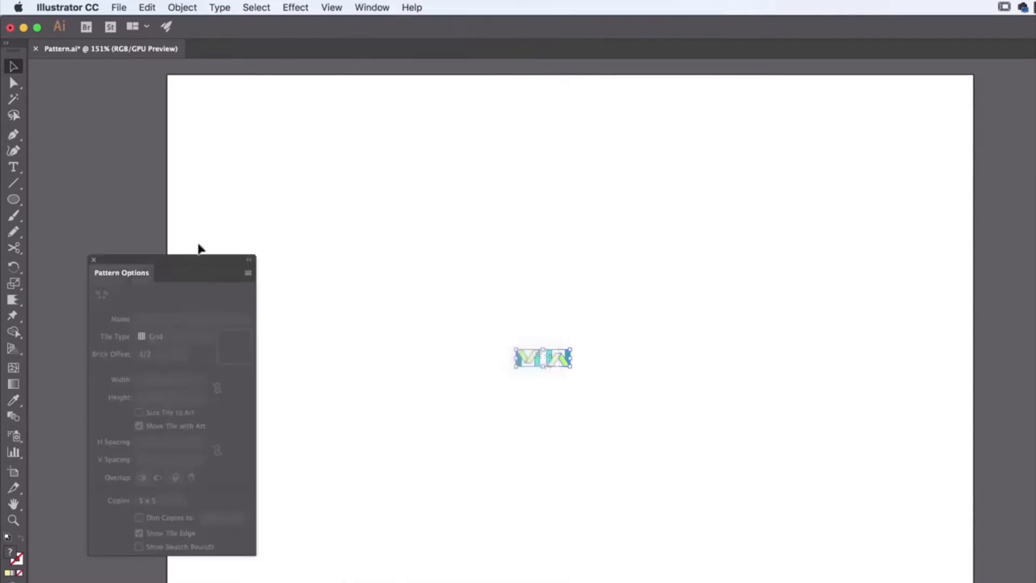
pyautogui.moveTo(183, 264); pyautogui.dragTo(883, 111)
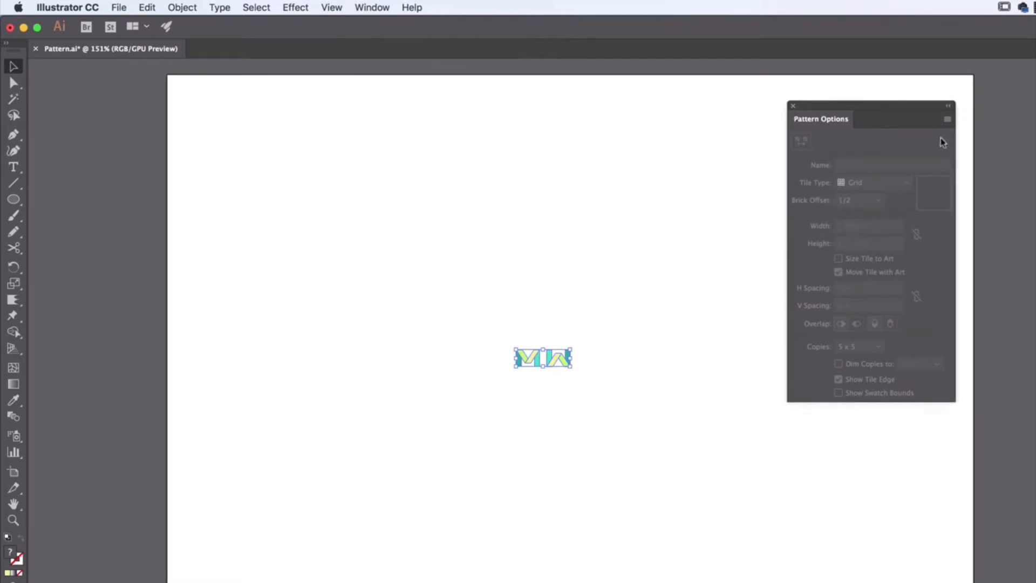
pyautogui.click(948, 120)
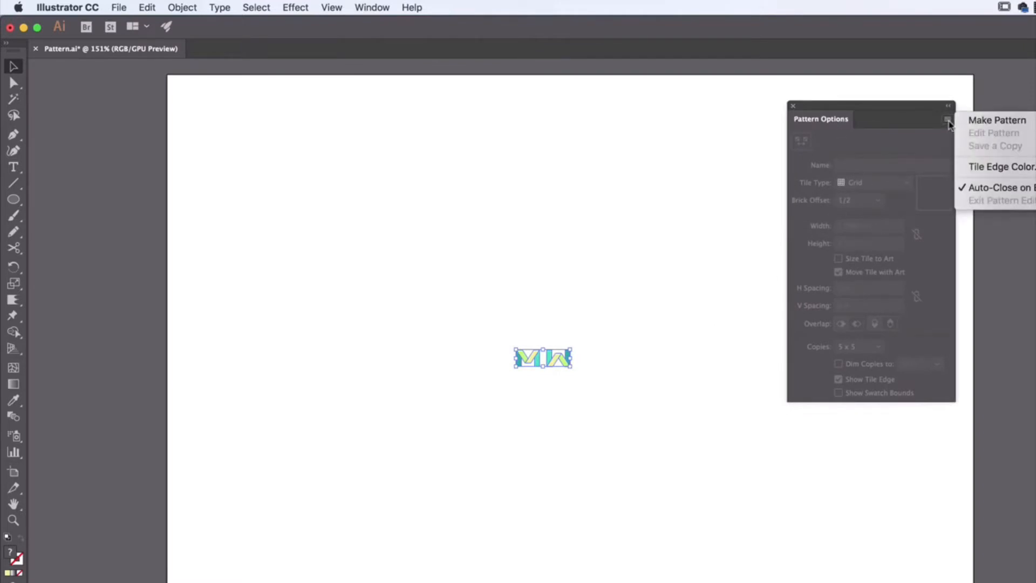
pyautogui.click(982, 120)
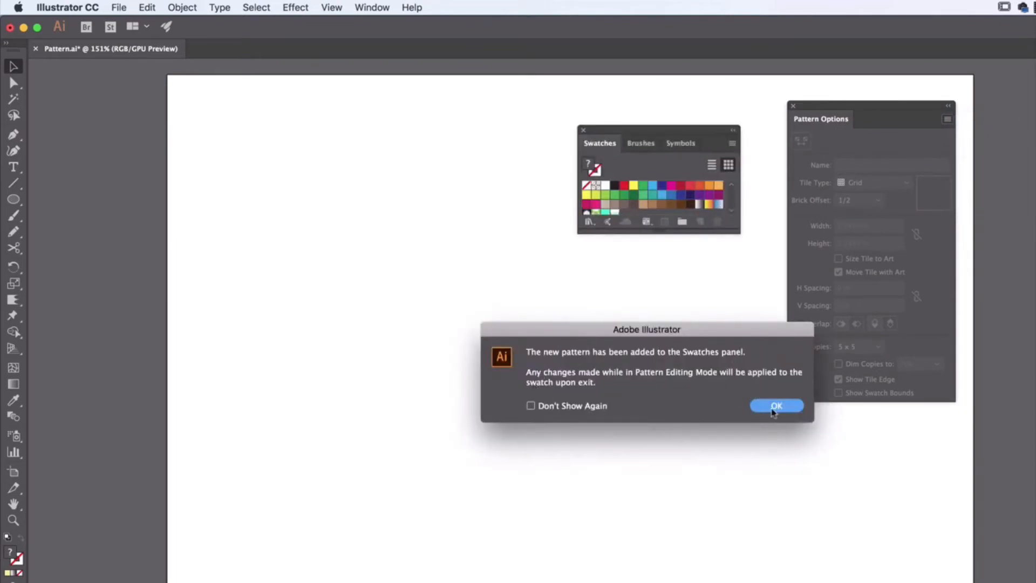
pyautogui.click(777, 406)
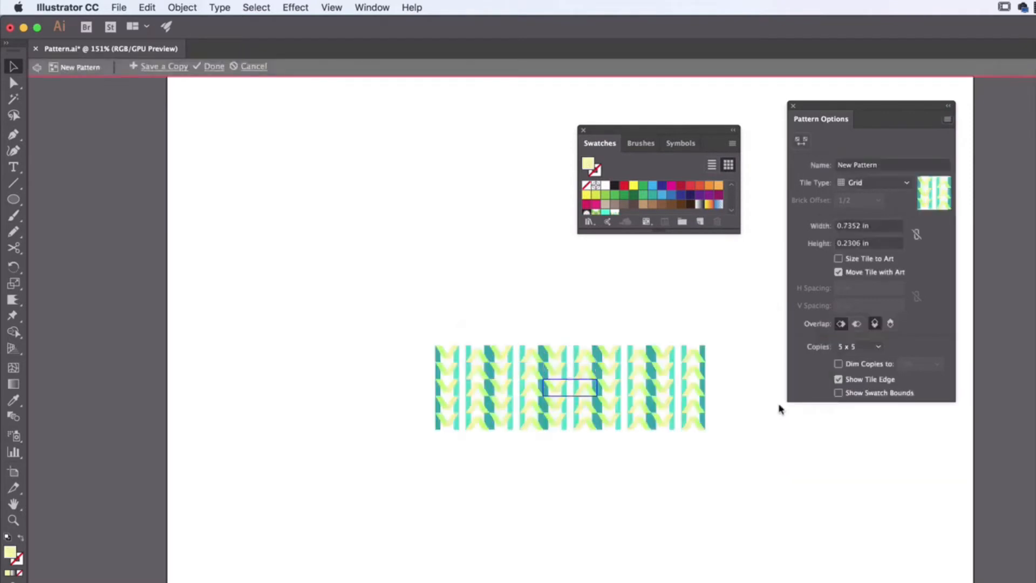
# - Dim the pattern copies to 70% and select the original M inside the centre tile
pyautogui.press('super+equal')
pyautogui.press('super+equal')
pyautogui.press('super+equal')
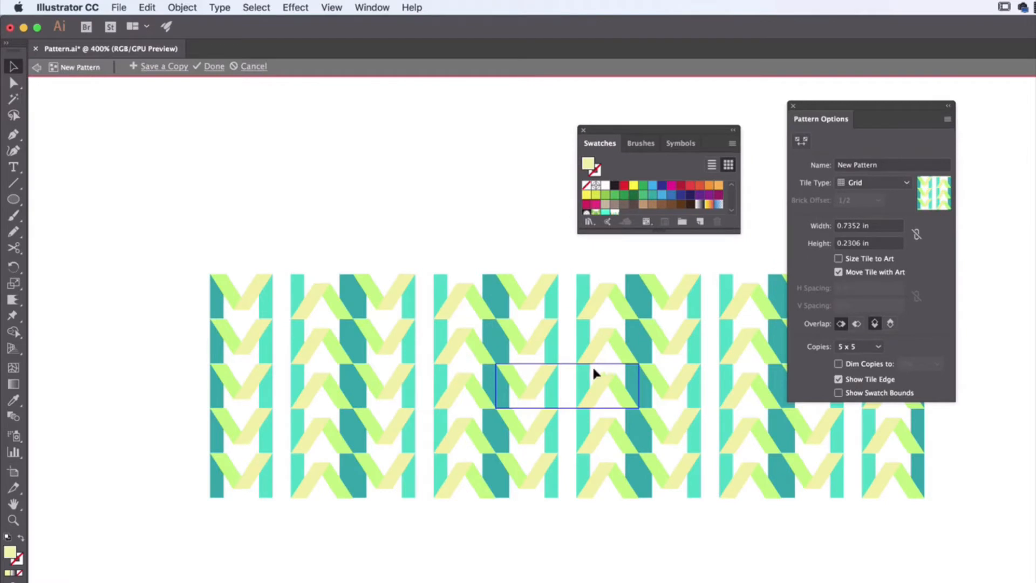
pyautogui.click(603, 382)
pyautogui.click(838, 364)
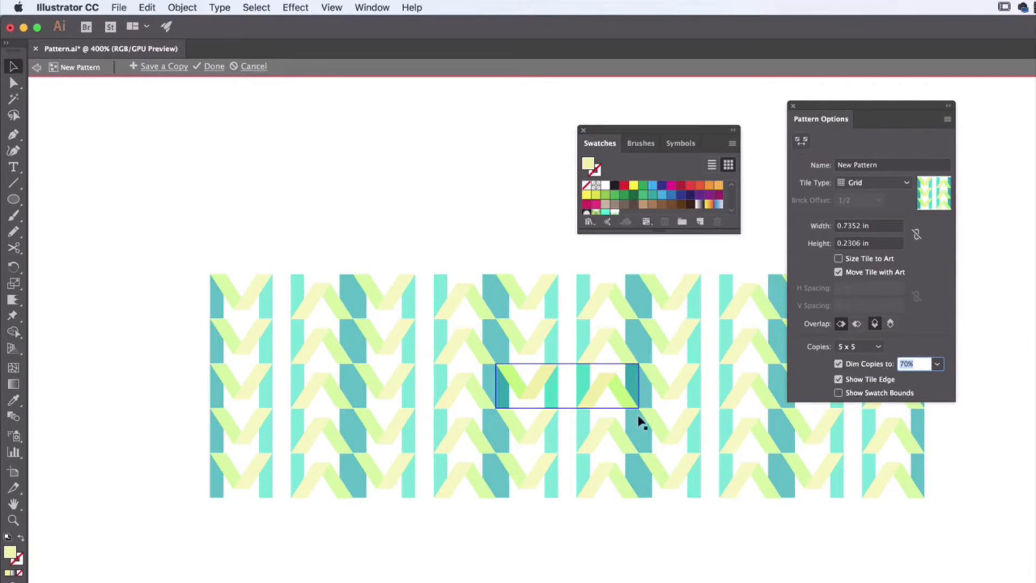
pyautogui.moveTo(640, 419); pyautogui.dragTo(527, 397)
pyautogui.click(527, 397)
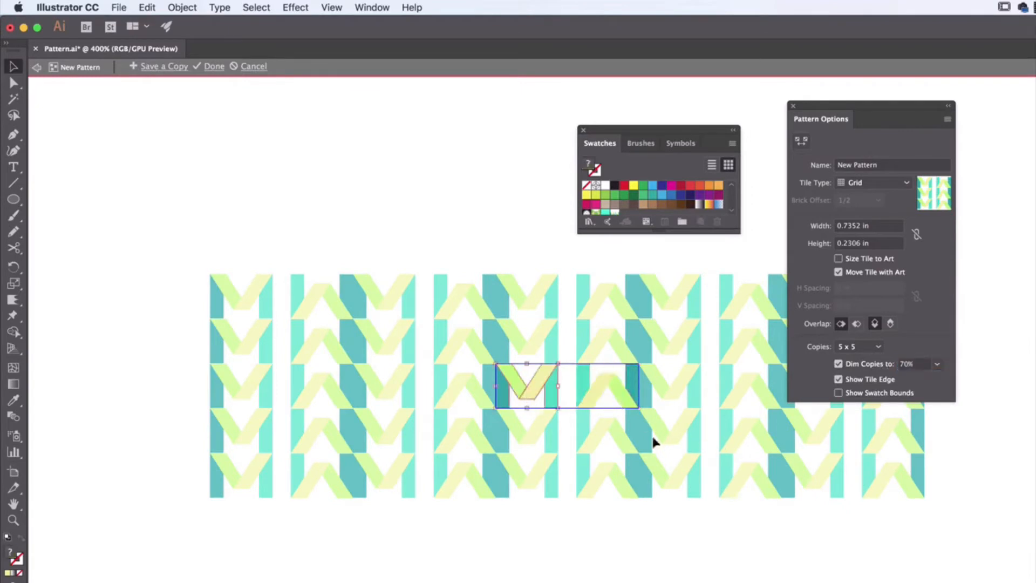
pyautogui.click(747, 399)
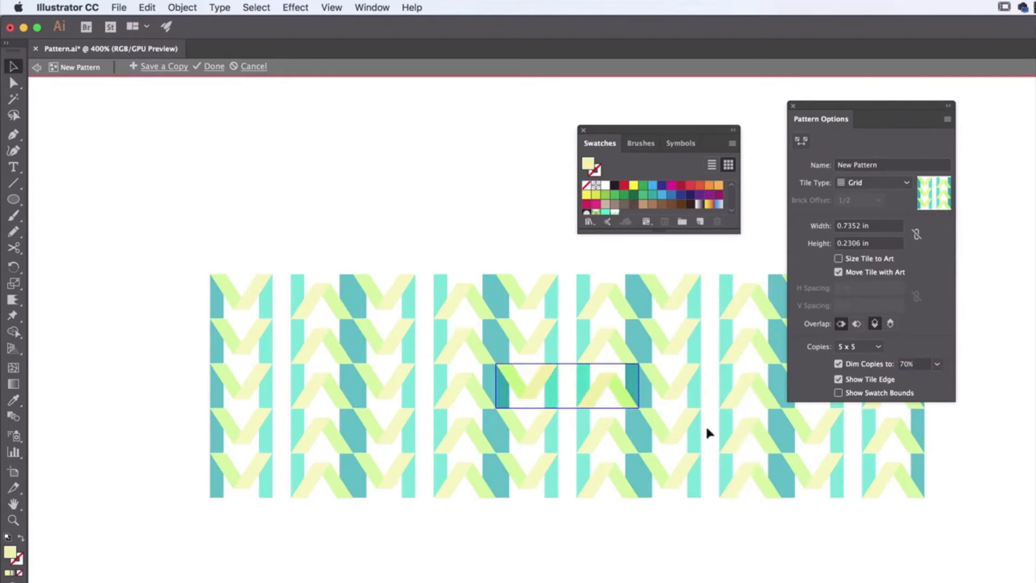
# - Turn off the dimming of the pattern copies and hide the tile edge
pyautogui.click(838, 364)
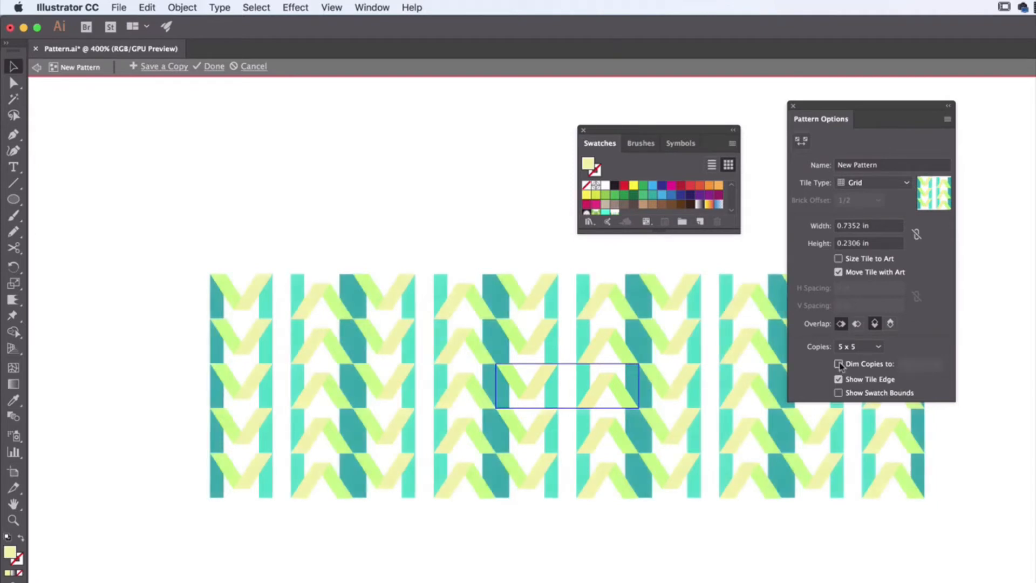
pyautogui.click(839, 380)
pyautogui.click(840, 380)
pyautogui.click(840, 380)
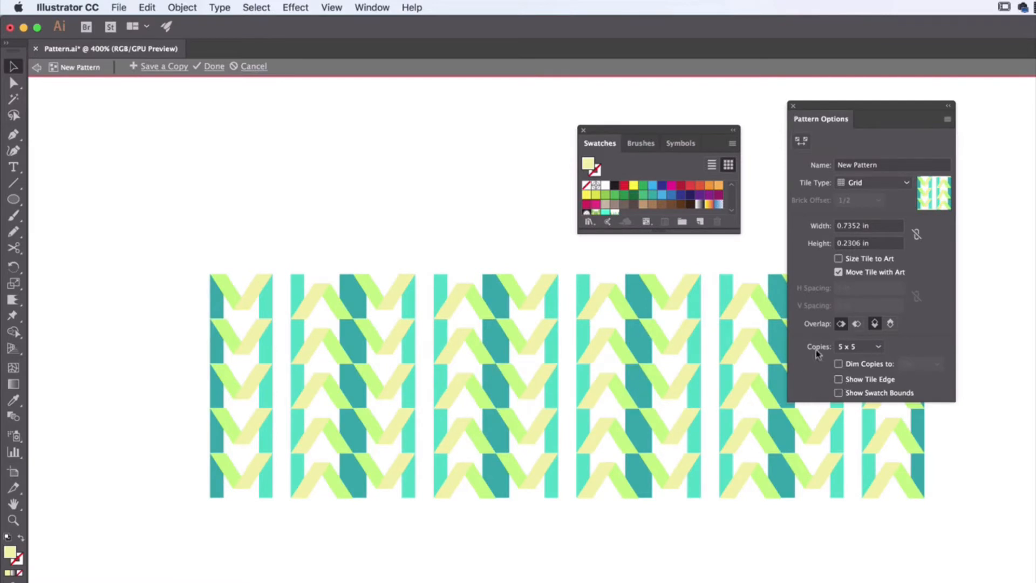
# - Set the number of pattern copies shown around the tile to 9 x 9
pyautogui.click(596, 390)
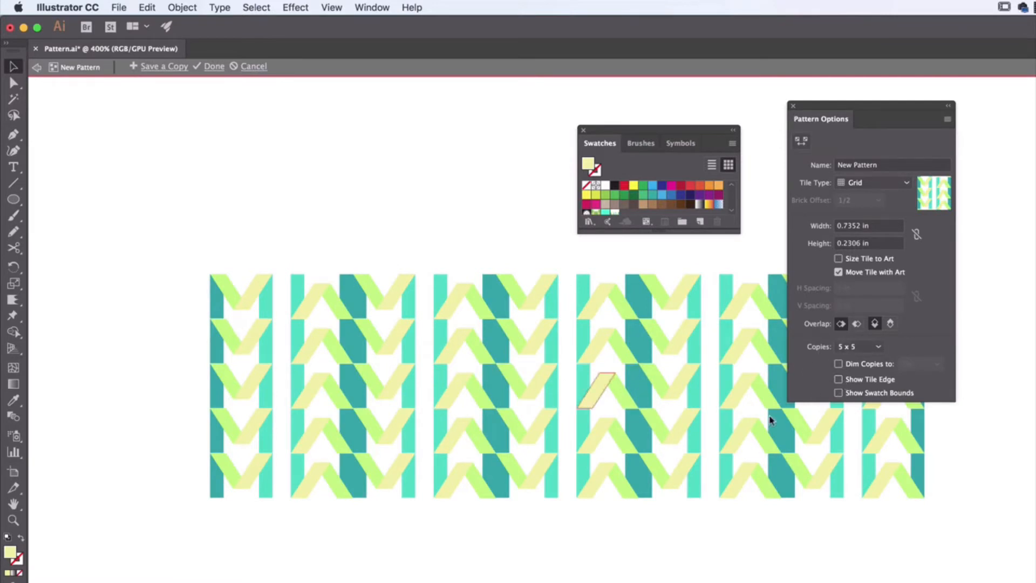
pyautogui.click(864, 347)
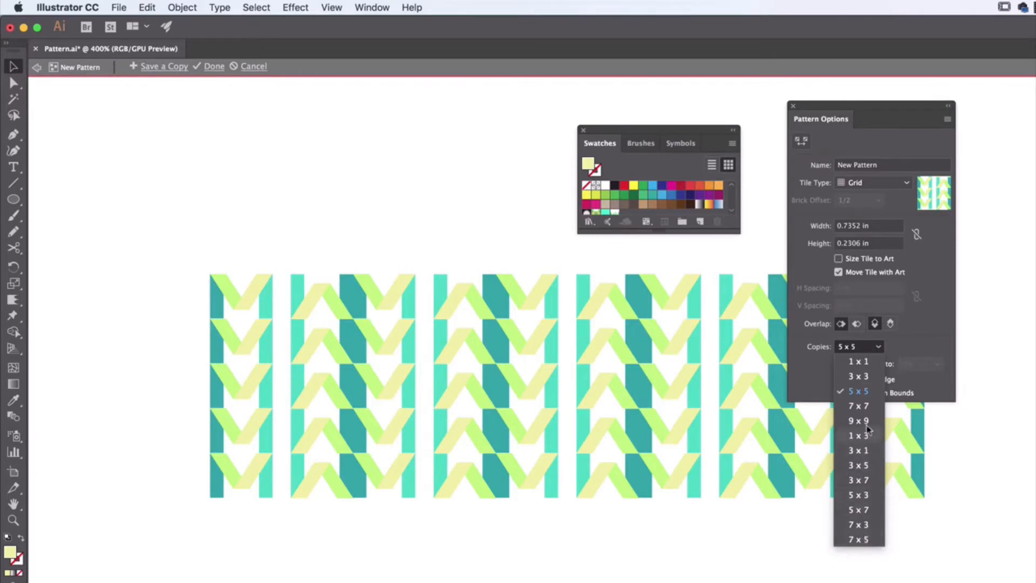
pyautogui.click(859, 421)
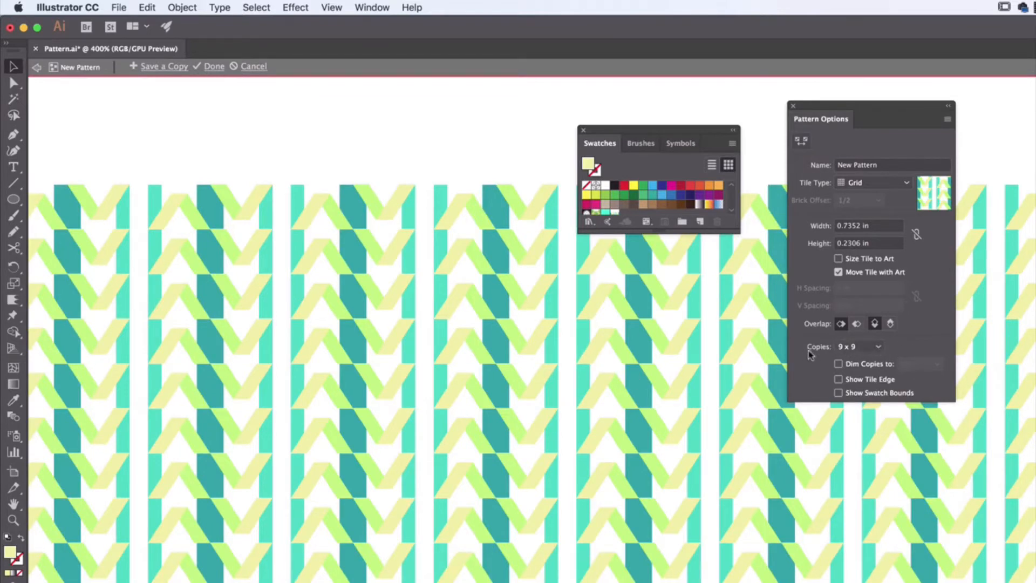
# - Try the Brick by Row tile type and switch to Brick by Column for the pattern
pyautogui.scroll(3, 458, 353)
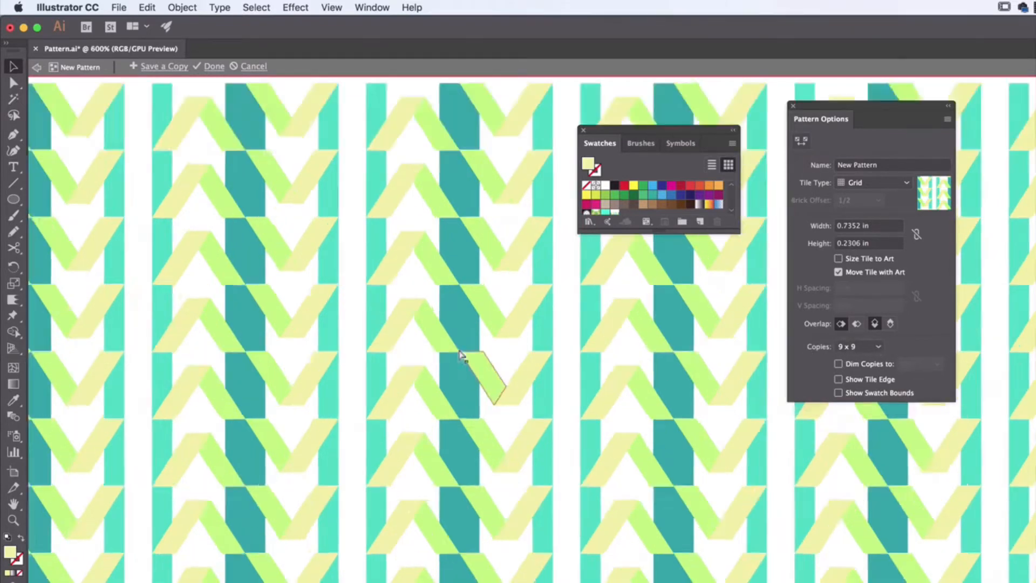
pyautogui.scroll(-2, 460, 354)
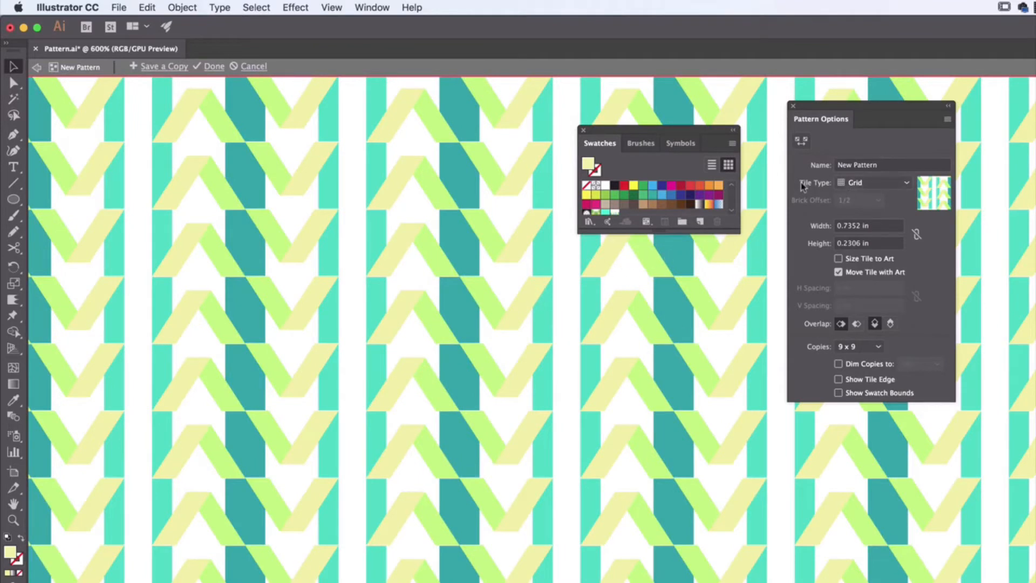
pyautogui.click(896, 183)
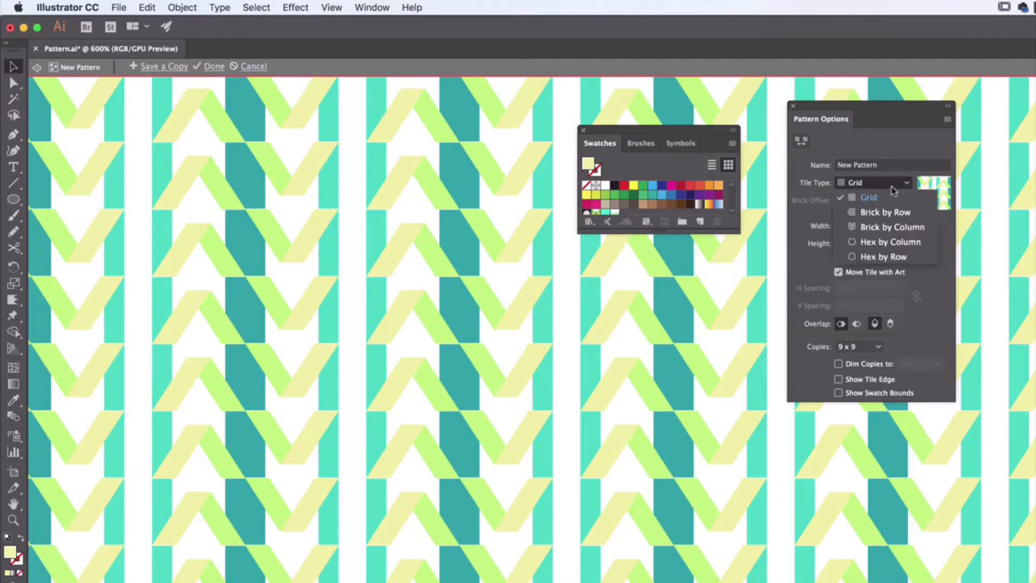
pyautogui.click(863, 212)
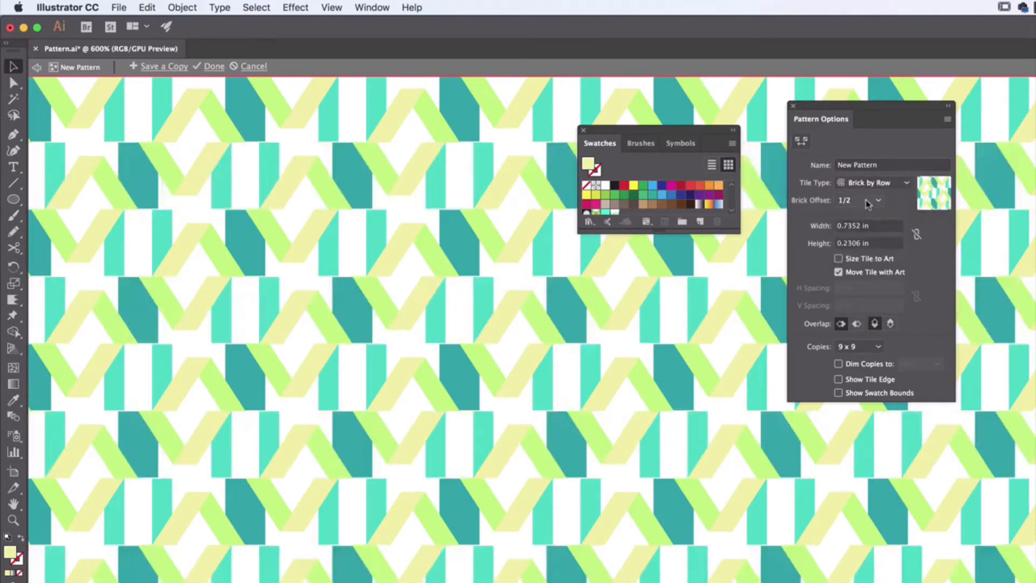
pyautogui.click(871, 183)
pyautogui.click(870, 227)
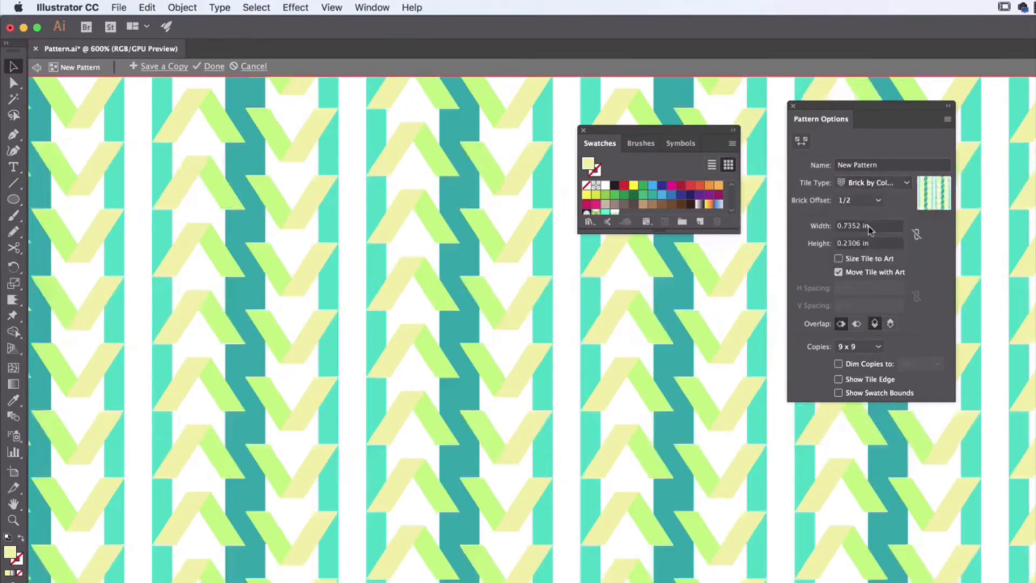
# - Try the Hex by Column tile type and switch to Hex by Row
pyautogui.click(871, 183)
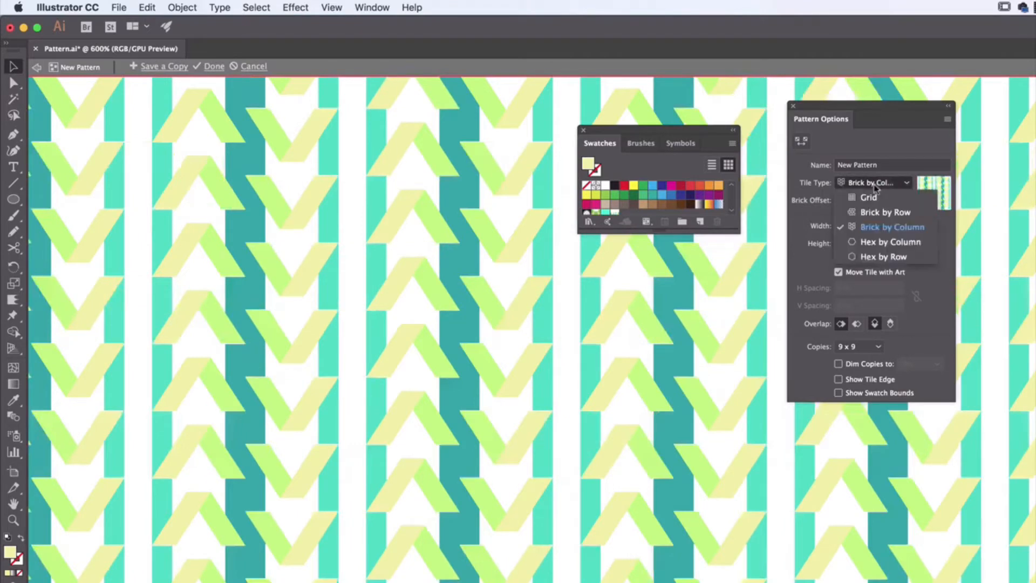
pyautogui.click(871, 242)
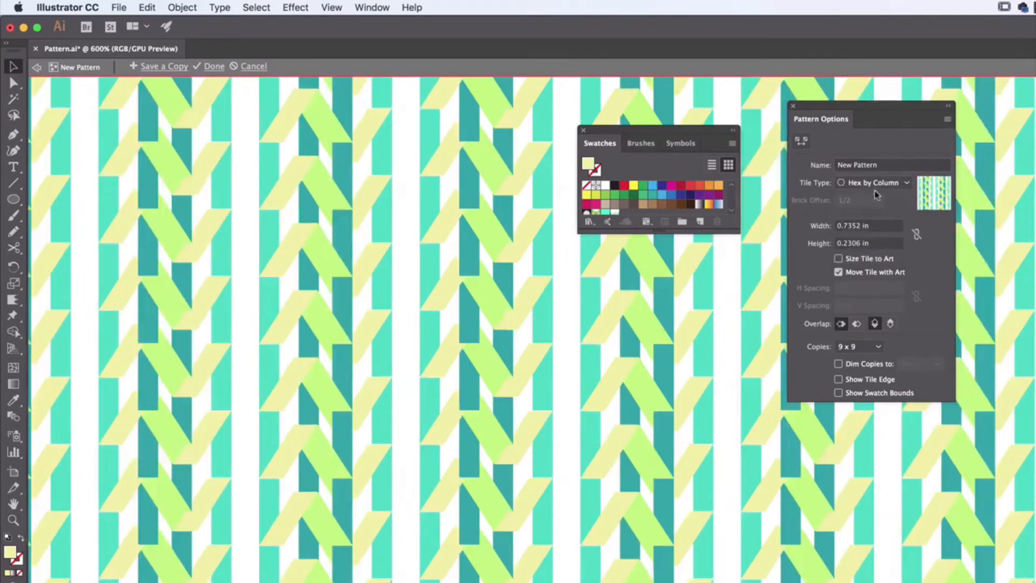
pyautogui.click(872, 183)
pyautogui.click(865, 256)
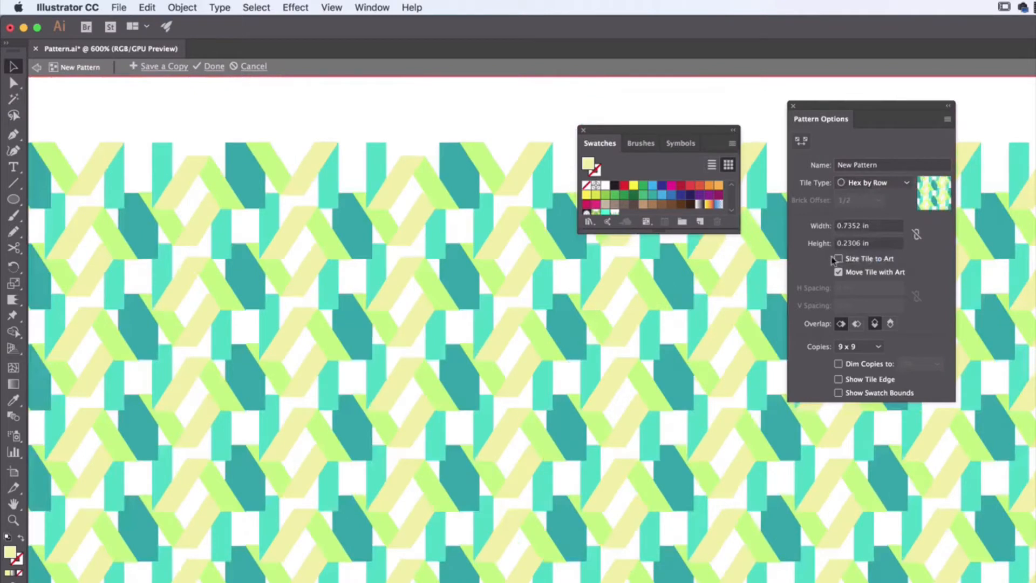
# - Set the pattern tile's width to 1 in and its height to 0.3 in
pyautogui.click(872, 226)
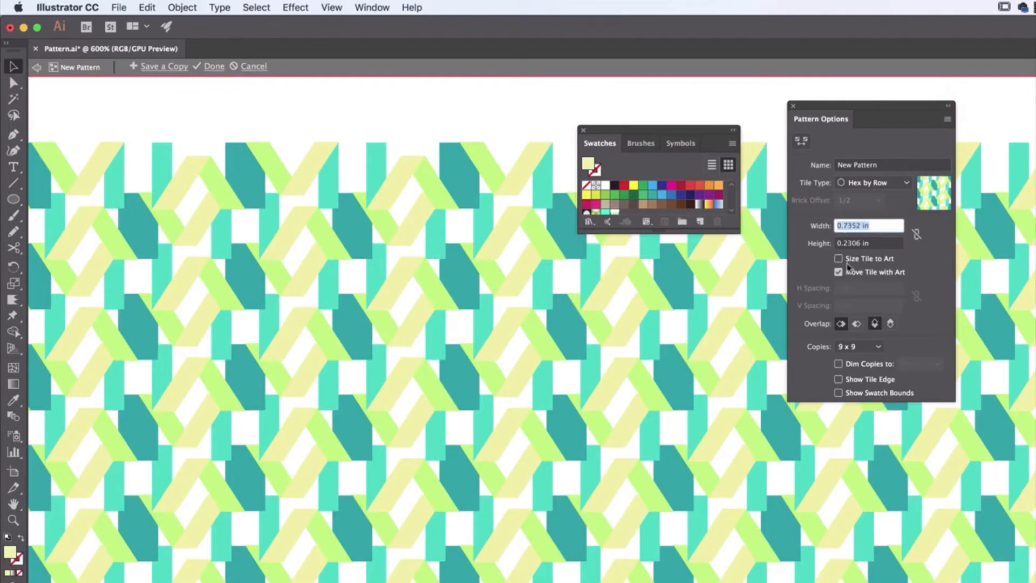
pyautogui.write('1')
pyautogui.press('Tab')
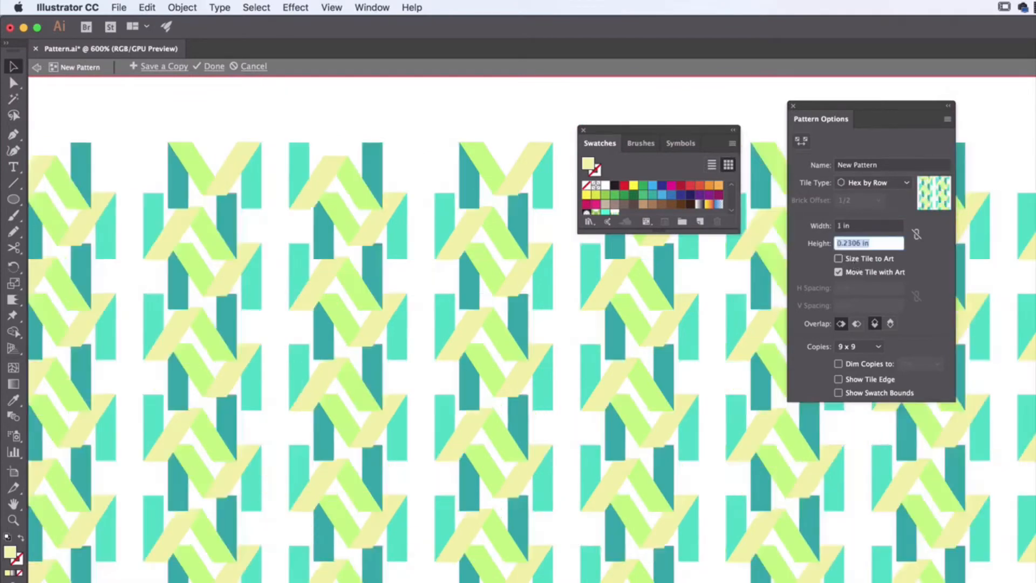
pyautogui.write('0.3')
pyautogui.press('Tab')
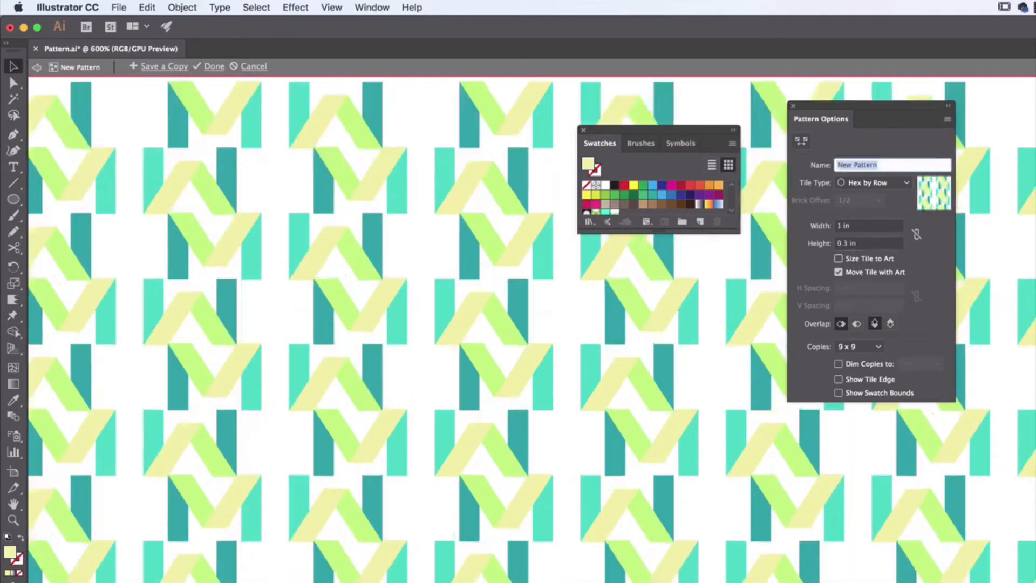
# - Increase the tile height to 0.5 in and again to 1 in to spread the rows apart
pyautogui.click(854, 247)
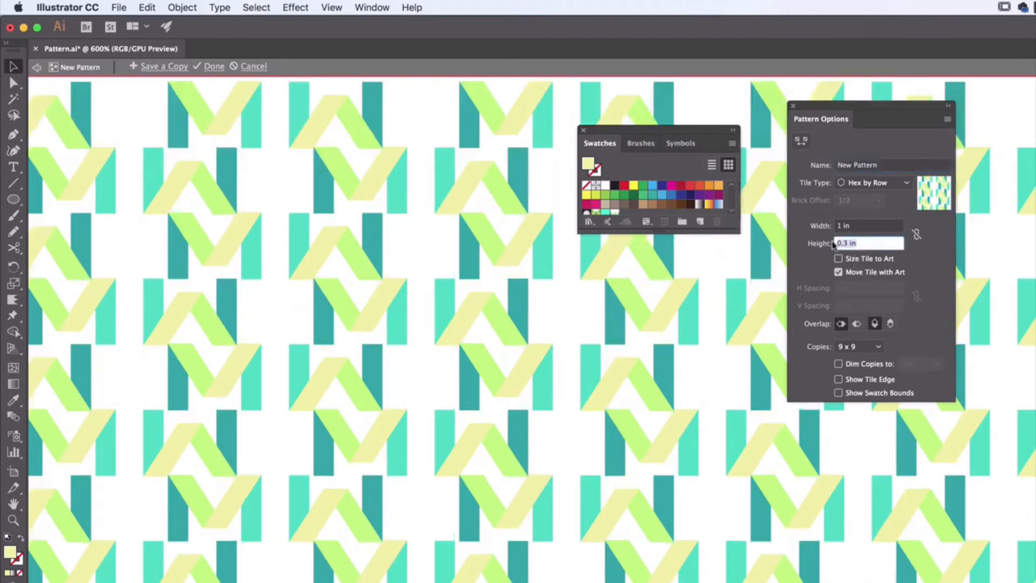
pyautogui.write('0.5')
pyautogui.press('Tab')
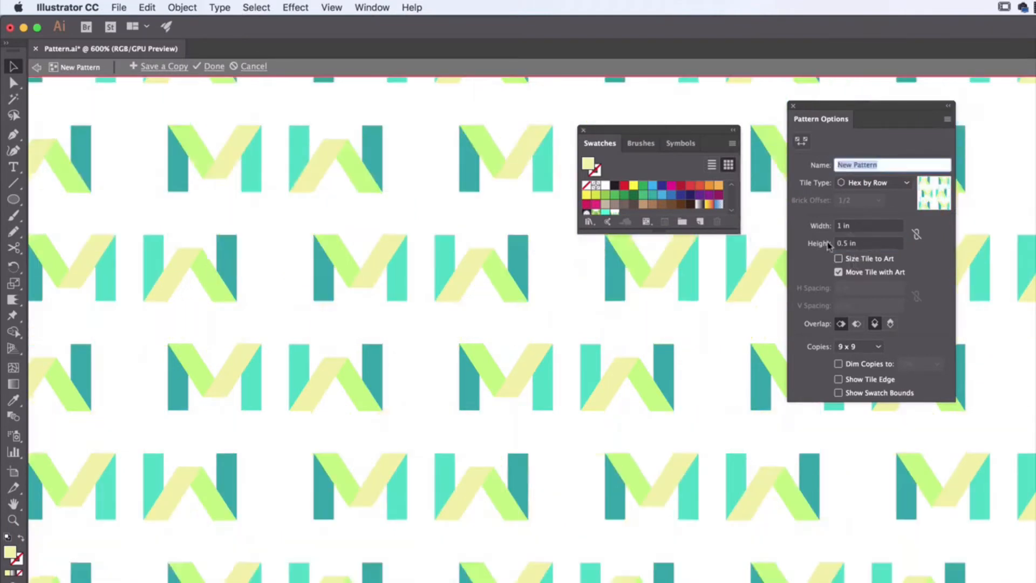
pyautogui.click(882, 243)
pyautogui.write('1')
pyautogui.press('Tab')
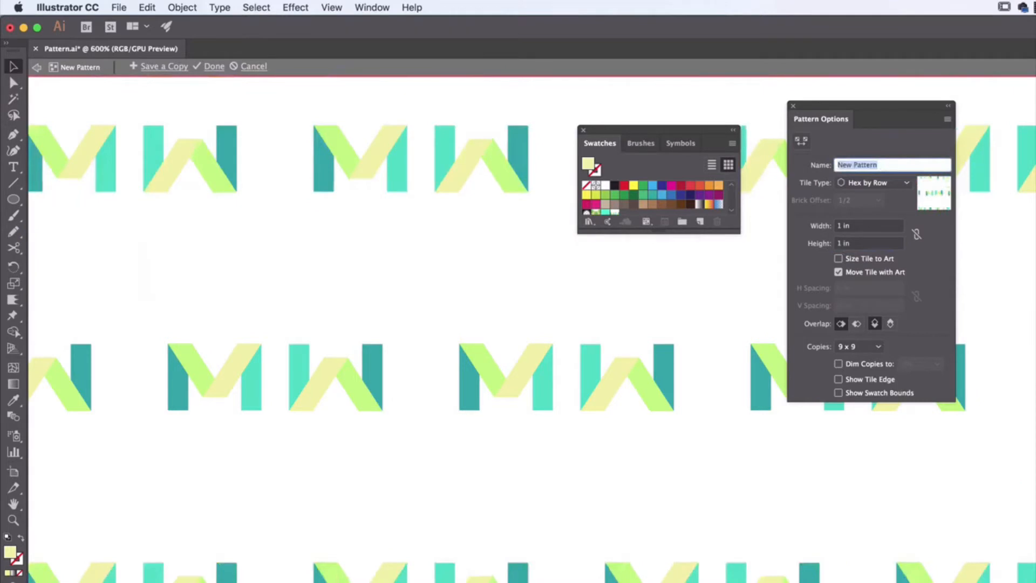
# - Set both the width and the height of the pattern tile to 0.5 in
pyautogui.click(869, 226)
pyautogui.write('.5')
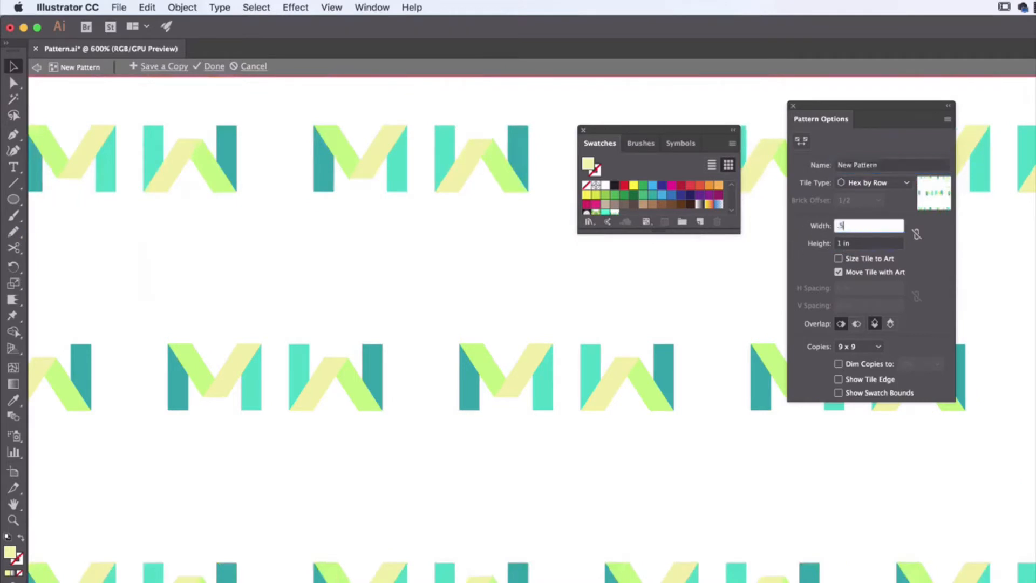
pyautogui.press('Tab')
pyautogui.write('.5')
pyautogui.press('Tab')
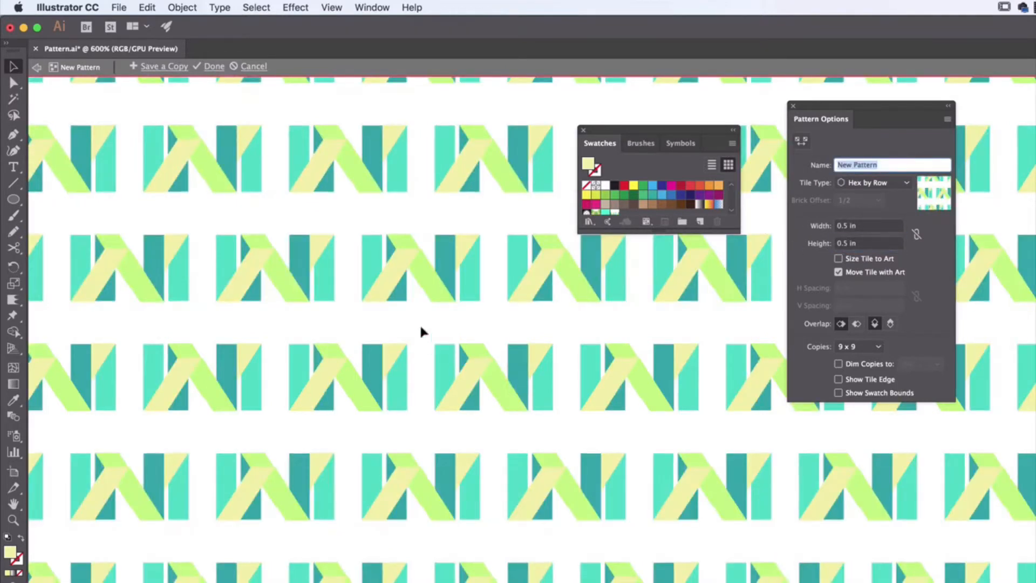
# - Set the tile height to 0.7 in and the tile width to 0.25 in
pyautogui.click(866, 243)
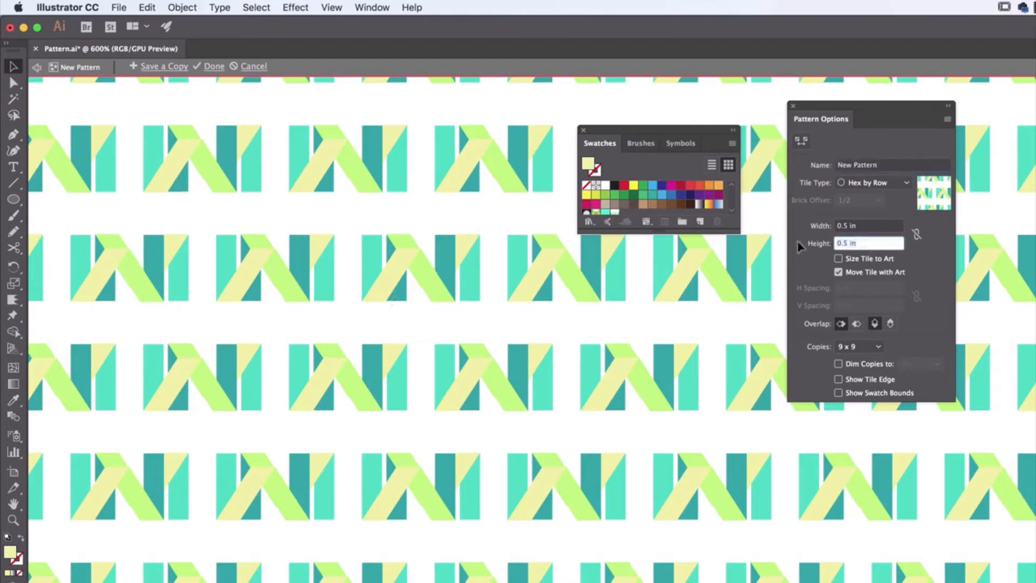
pyautogui.write('17')
pyautogui.press('Tab')
pyautogui.click(871, 226)
pyautogui.write('.25')
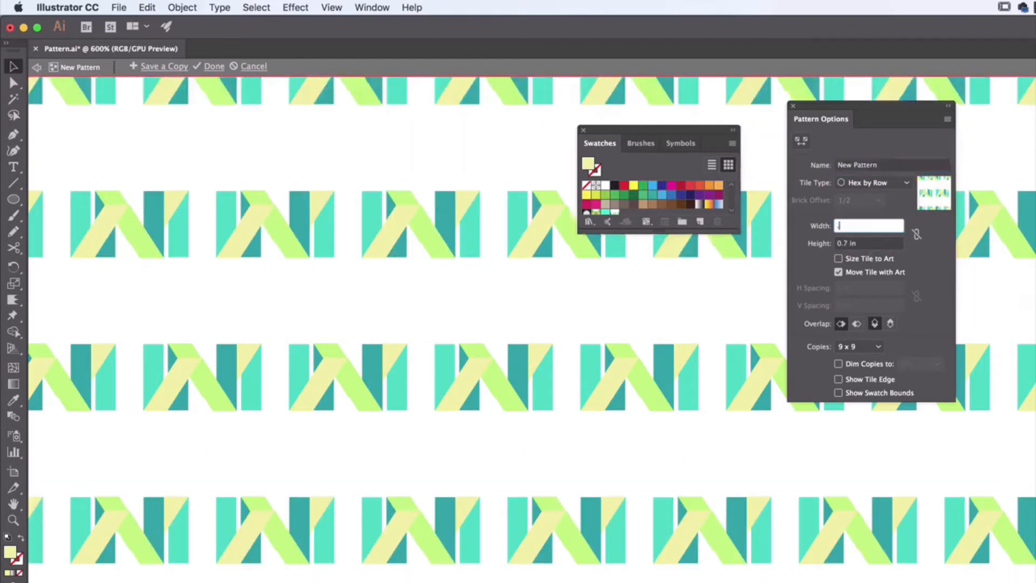
pyautogui.press('Tab')
# - Widen the pattern tile to 1 in
pyautogui.click(864, 227)
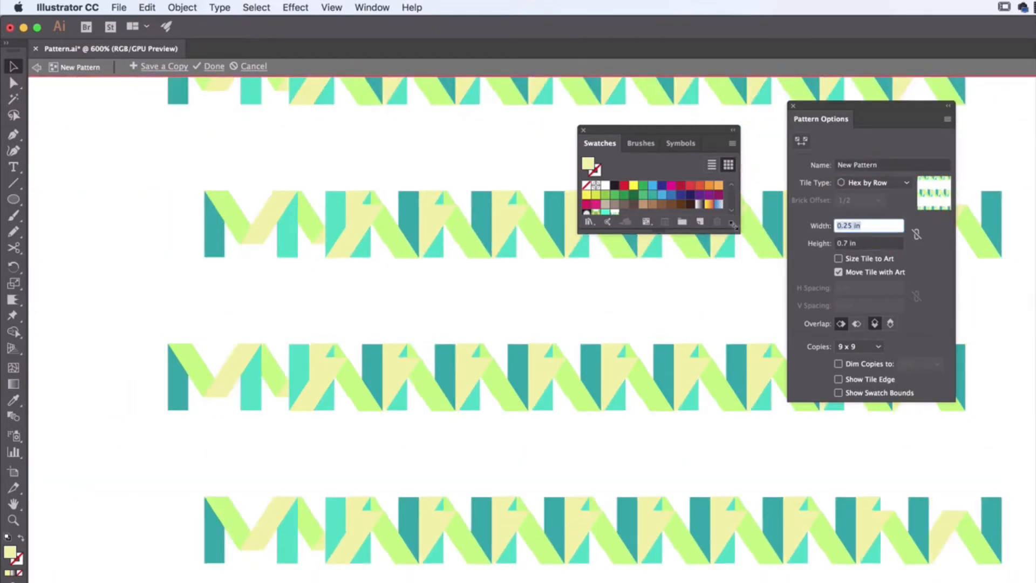
pyautogui.write('1')
pyautogui.press('Tab')
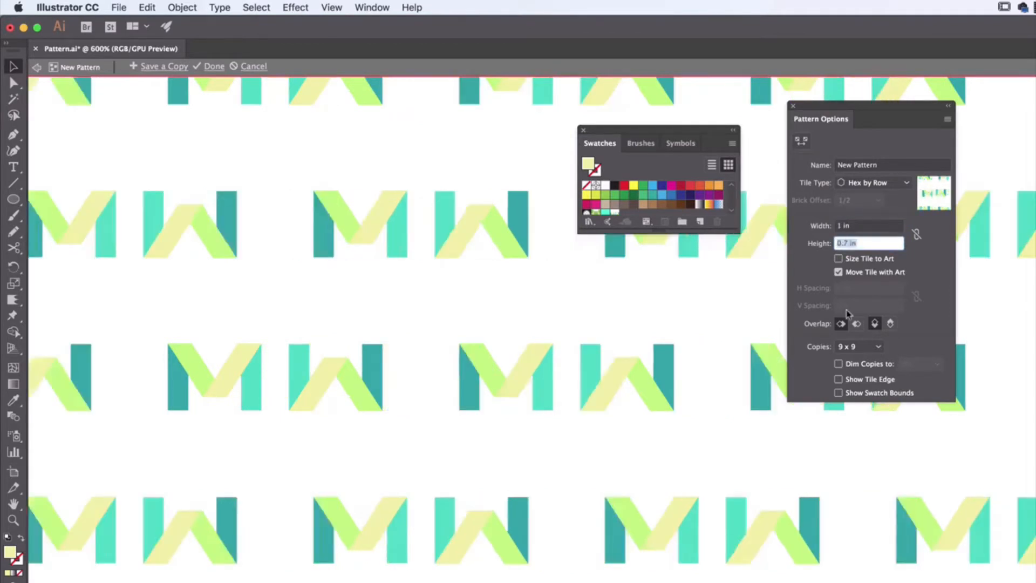
# - Set the overlap to Right in Front and Bottom in Front, and reduce the tile height to 0.2 in
pyautogui.click(857, 324)
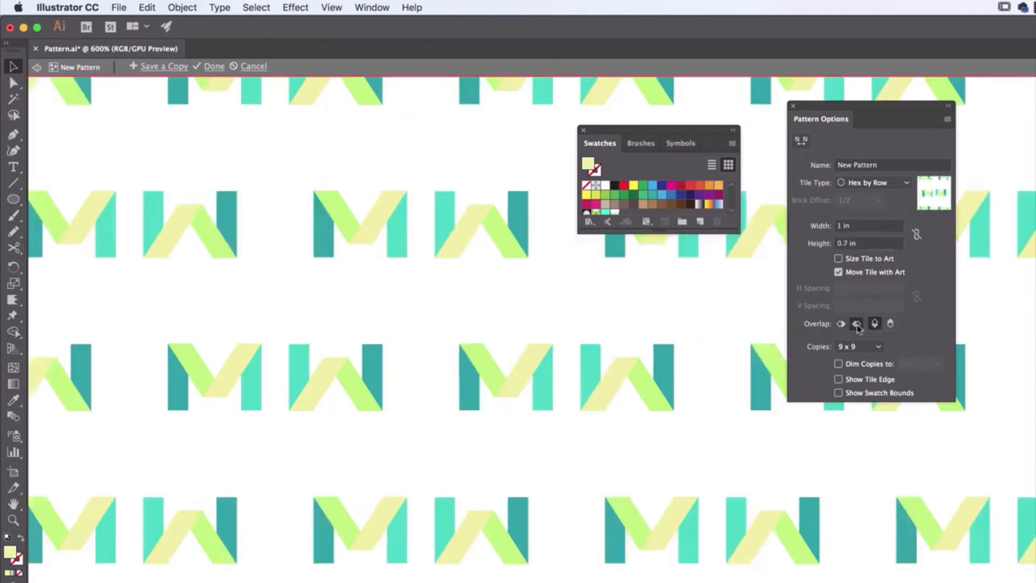
pyautogui.click(890, 324)
pyautogui.click(867, 244)
pyautogui.write('0.2')
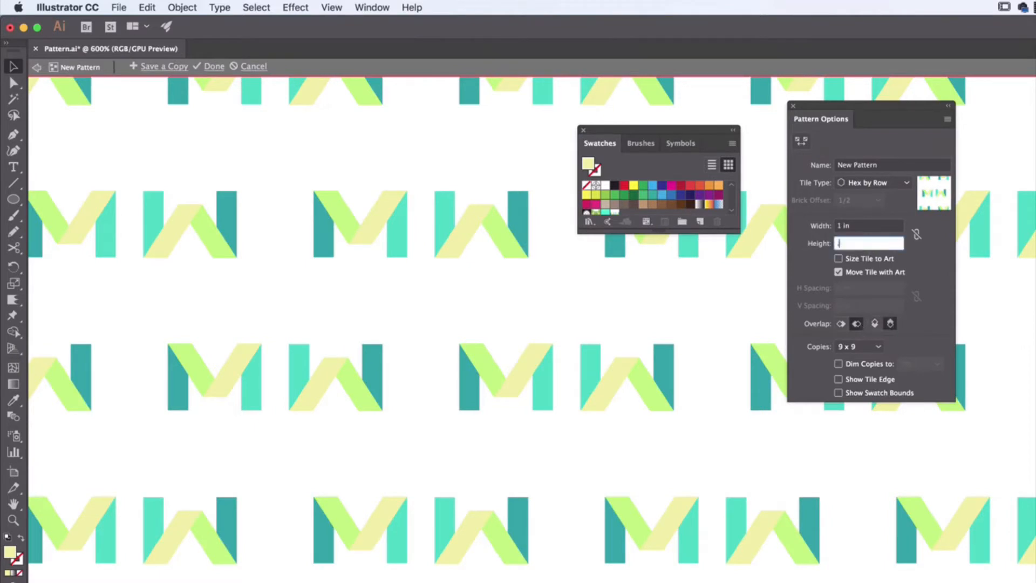
pyautogui.press('Tab')
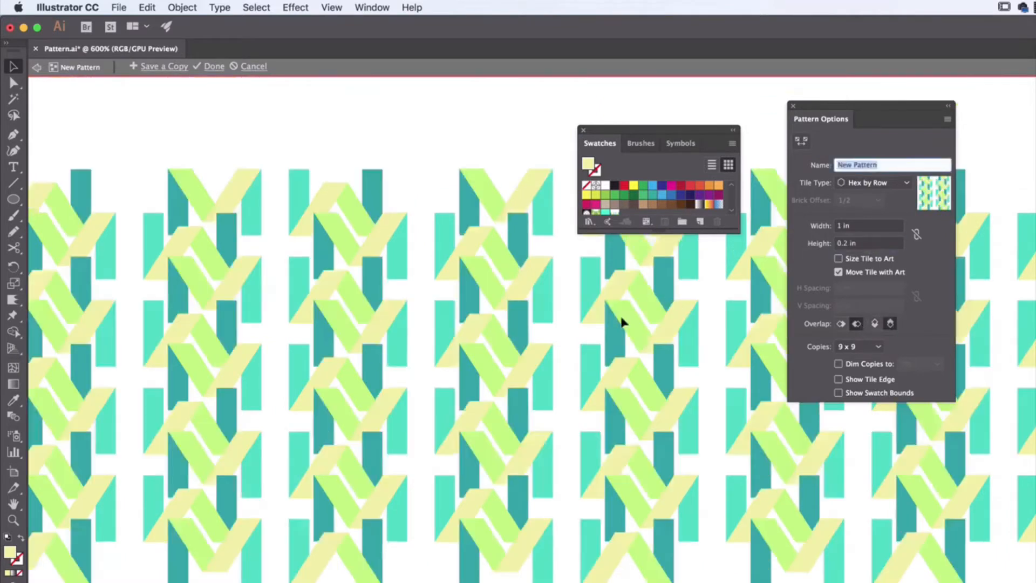
# - Try Left in Front for the overlap, and settle on Right in Front with Top in Front
pyautogui.click(840, 323)
pyautogui.click(875, 324)
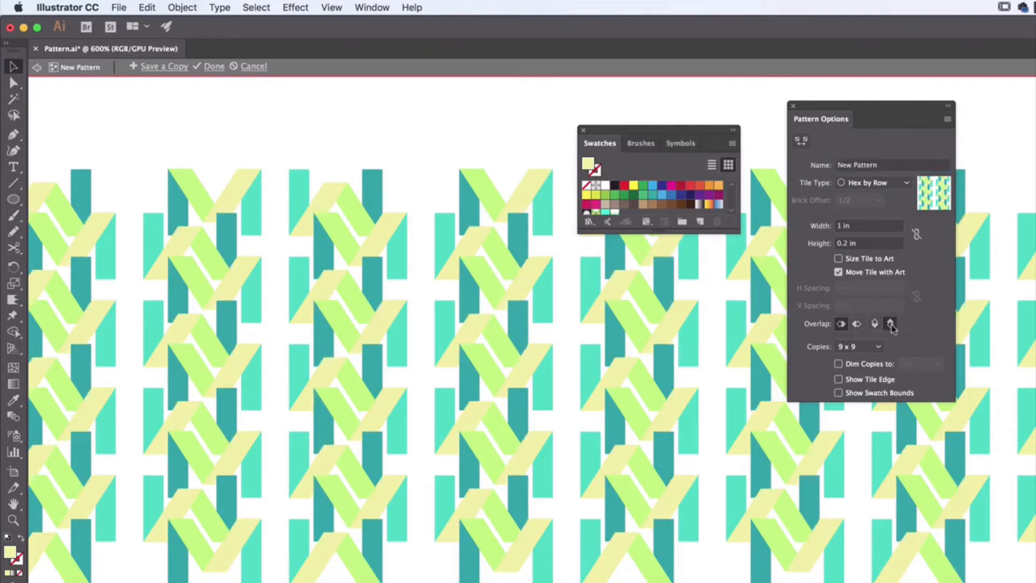
pyautogui.click(856, 323)
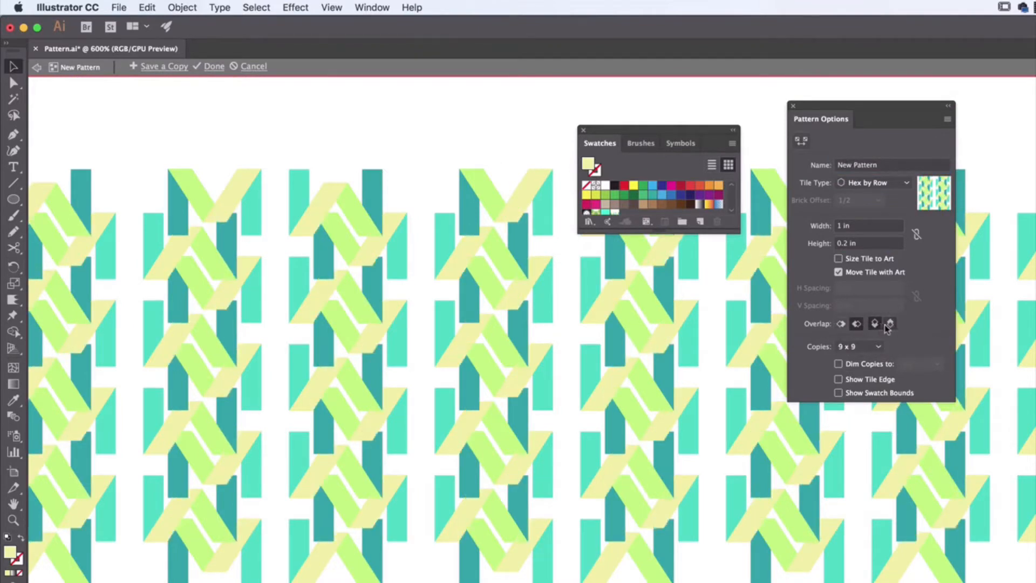
pyautogui.click(890, 325)
pyautogui.click(877, 325)
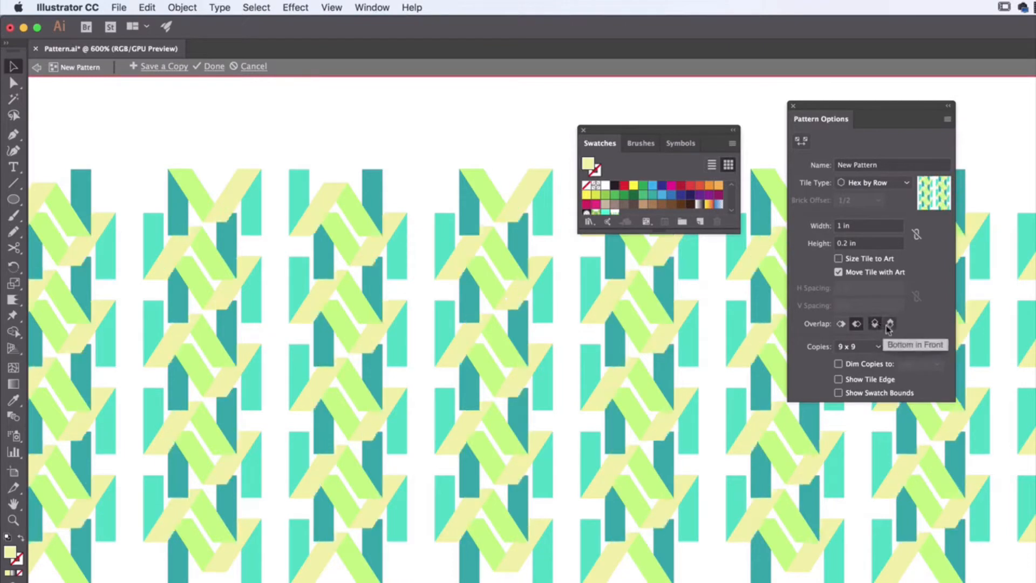
# - Rename the pattern as M Company
pyautogui.click(892, 165)
pyautogui.press('BackSpace')
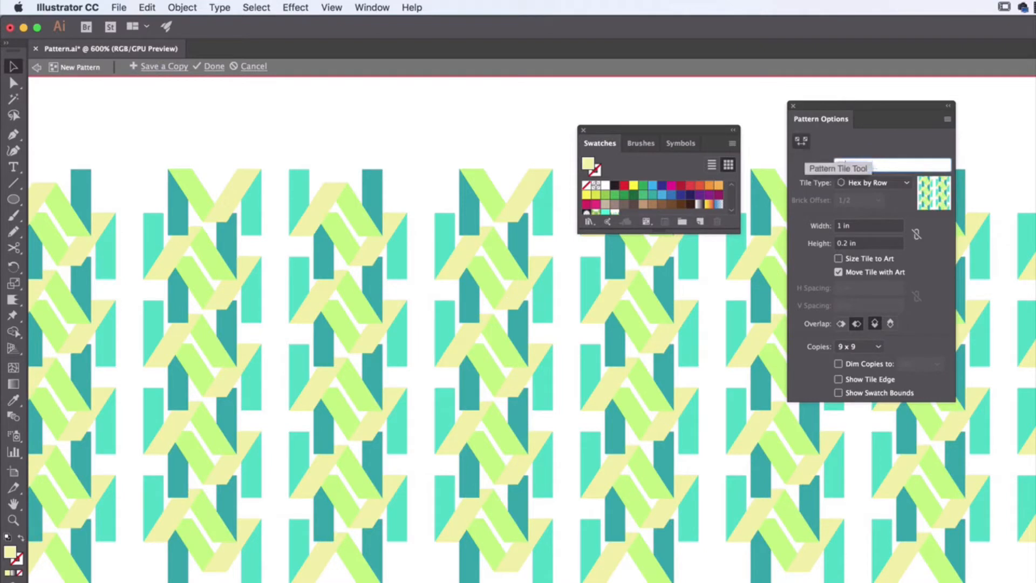
pyautogui.write('M Co')
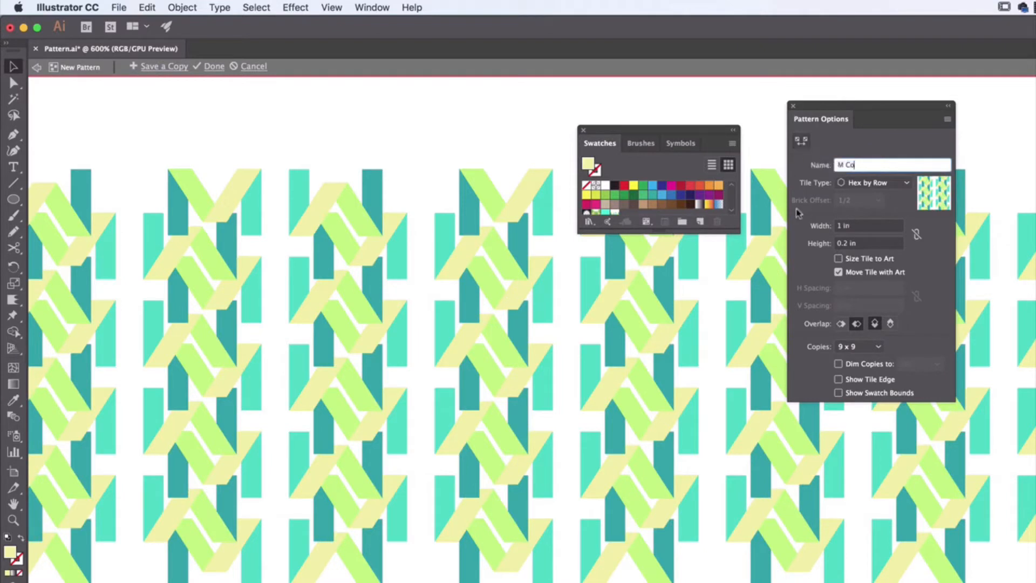
pyautogui.write('mpany')
# - Change the tile type to Grid and set the tile height to 0.5 in
pyautogui.click(872, 183)
pyautogui.click(863, 199)
pyautogui.click(860, 242)
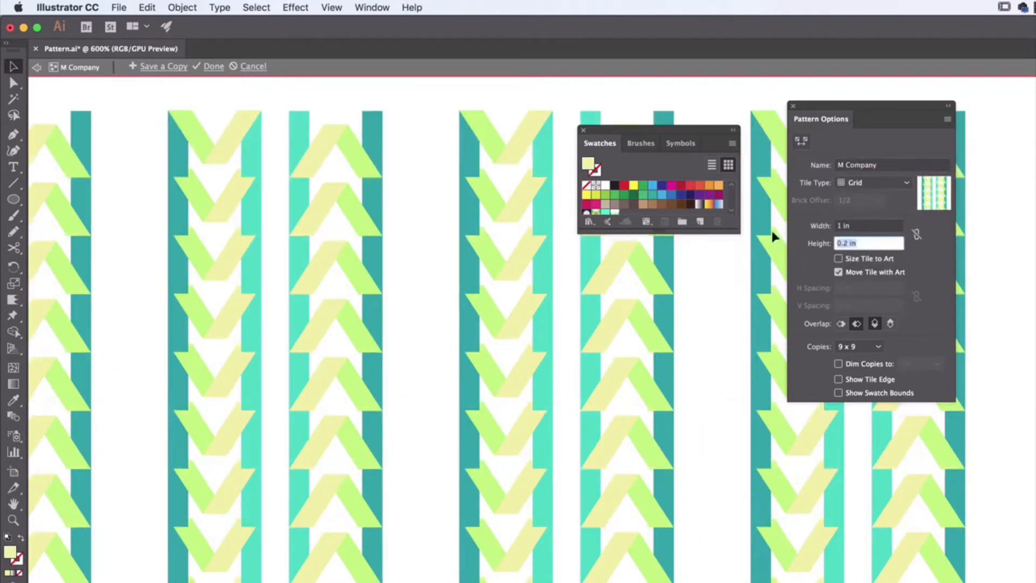
pyautogui.write('0.5')
pyautogui.press('Tab')
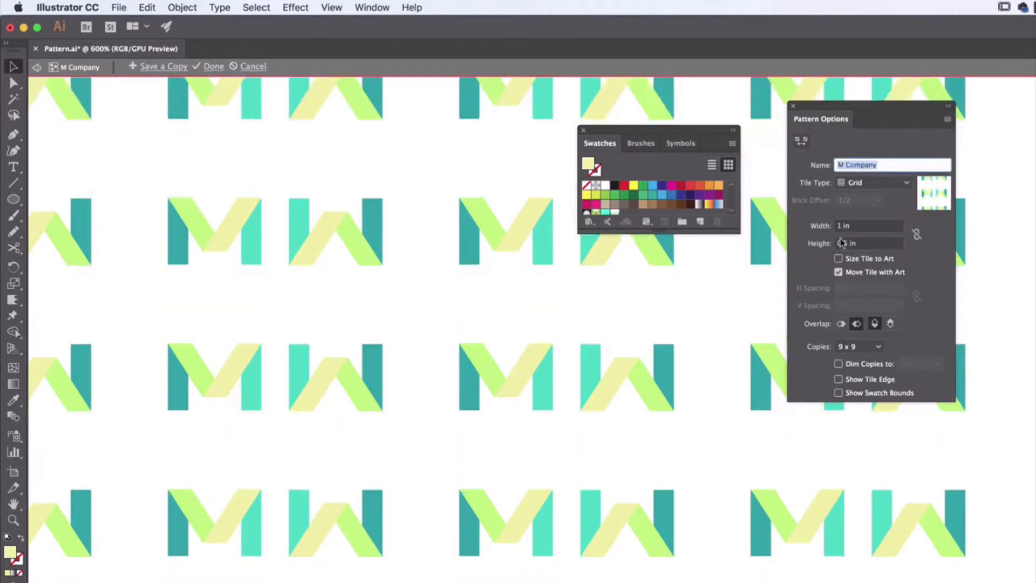
# - Reduce the height of the grid tile to 0.3 in
pyautogui.click(870, 246)
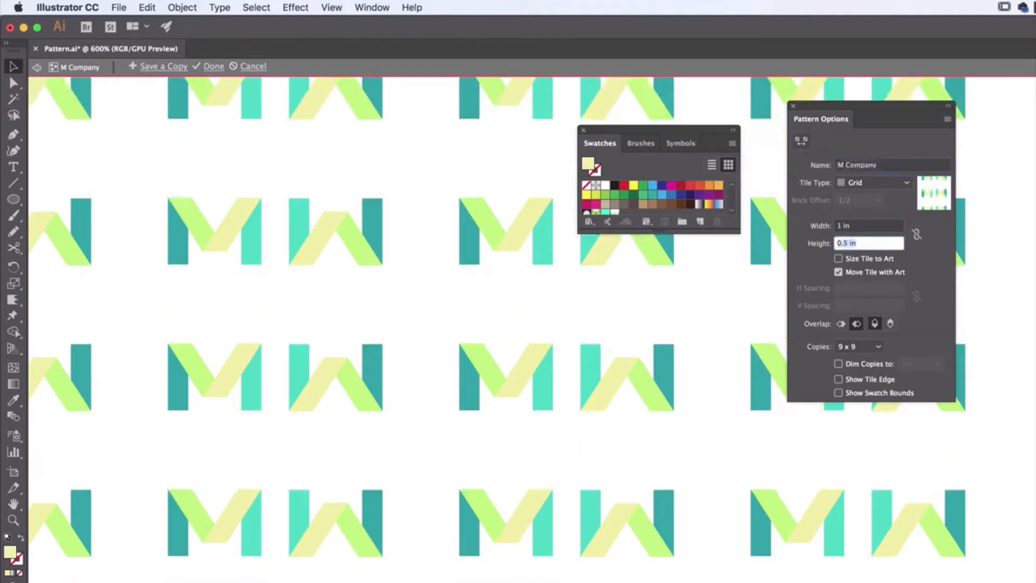
pyautogui.press('BackSpace')
pyautogui.write('0.3')
pyautogui.press('Tab')
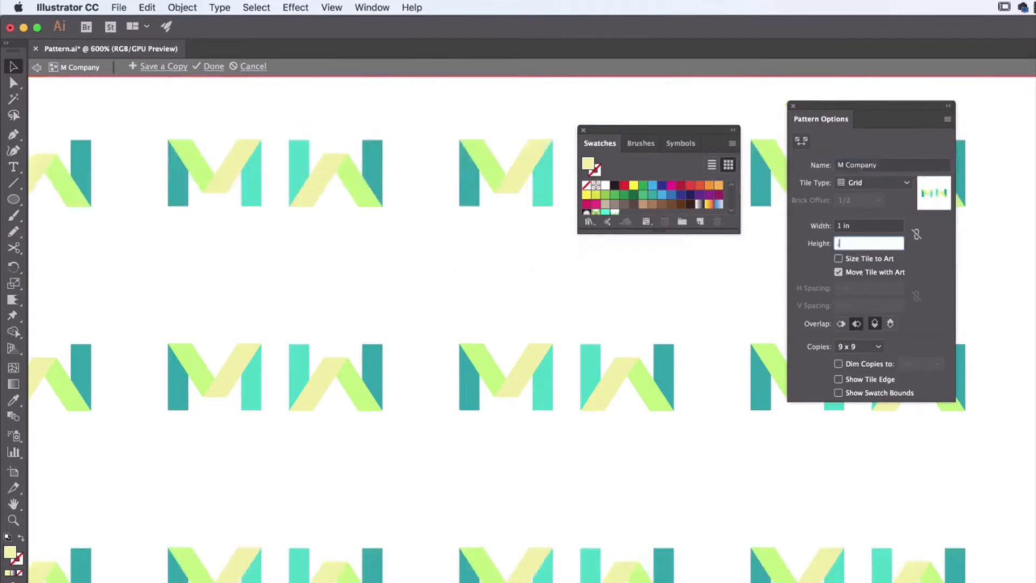
# - Set the width of the grid tile to 0.7 in
pyautogui.click(864, 227)
pyautogui.press('BackSpace')
pyautogui.write('0.7')
pyautogui.press('Tab')
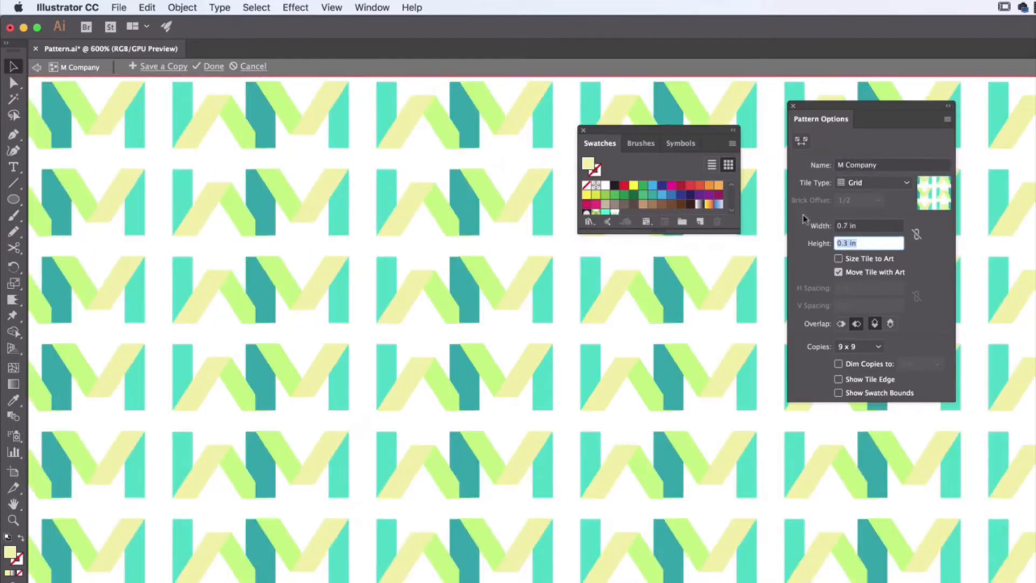
# - Try wider grid tiles for the pattern, with widths of 0.8 in and 0.85 in
pyautogui.hotkey('shift', 'Tab')
pyautogui.write('0.8')
pyautogui.press('Tab')
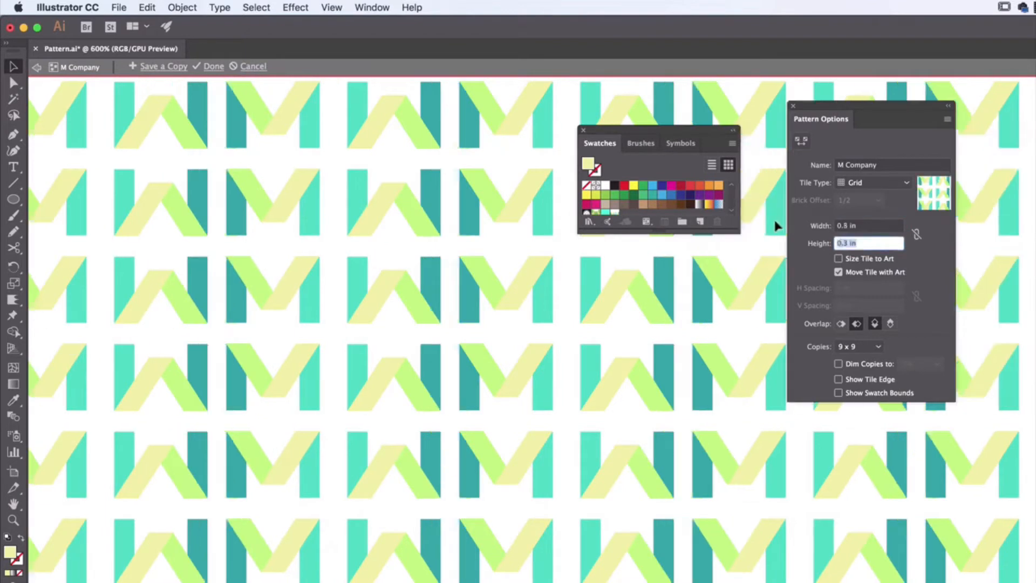
pyautogui.hotkey('shift', 'Tab')
pyautogui.write('0.75')
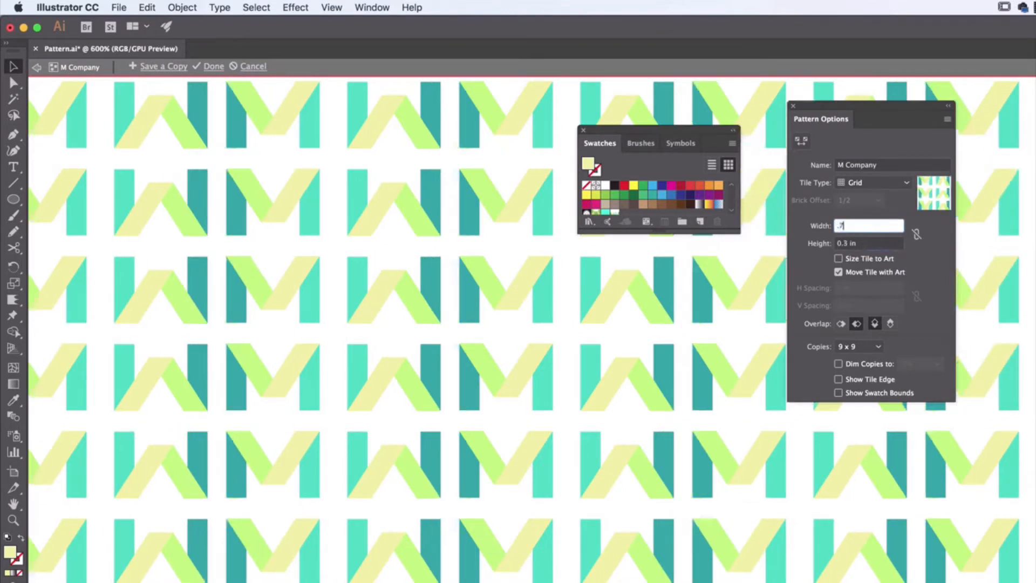
pyautogui.press('Tab')
pyautogui.hotkey('shift', 'Tab')
pyautogui.write('.8')
pyautogui.press('Tab')
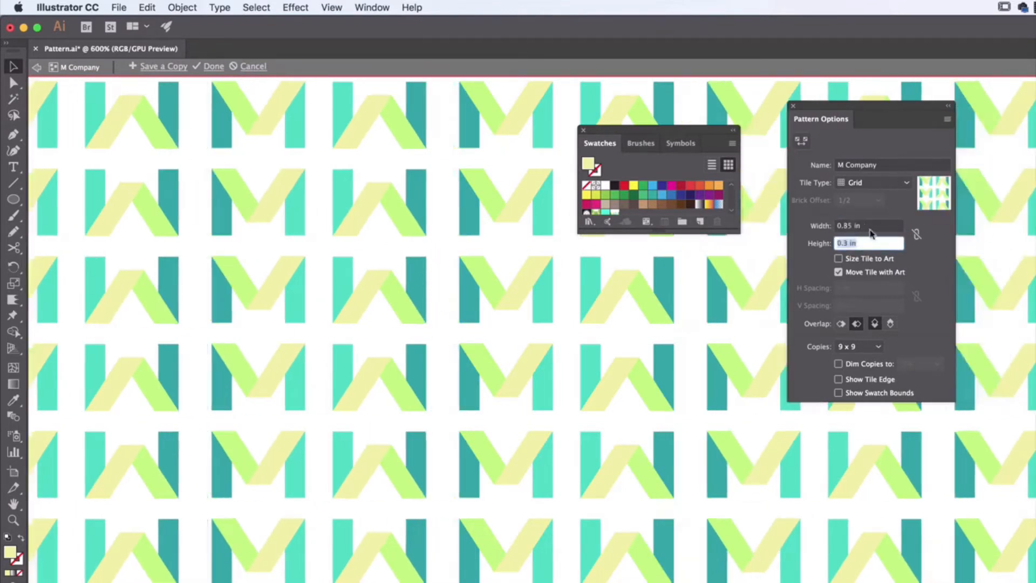
# - Try a tile width of 0.87 in, then settle on 0.83 in
pyautogui.hotkey('shift', 'Tab')
pyautogui.write('.87')
pyautogui.press('Tab')
pyautogui.hotkey('shift', 'Tab')
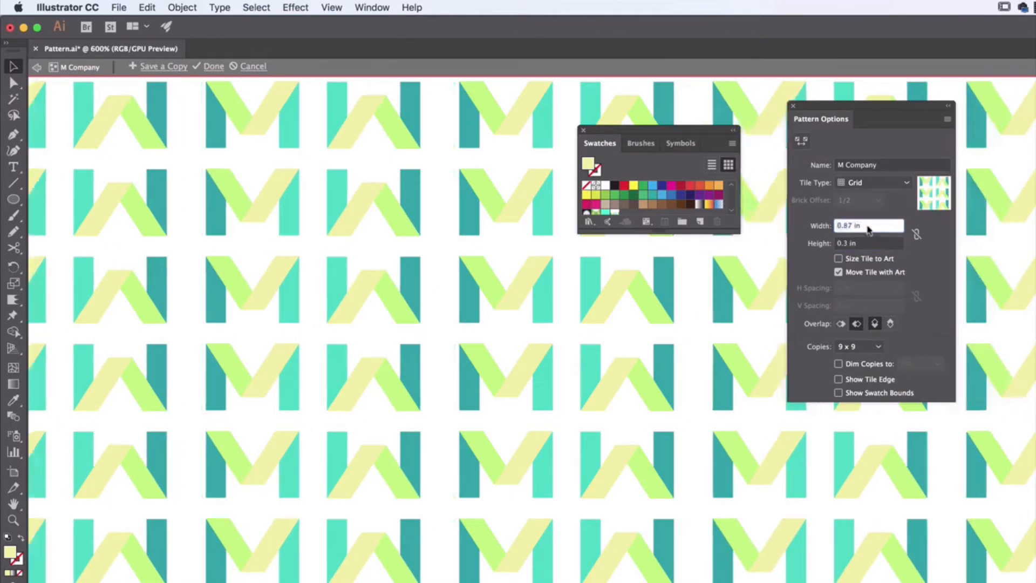
pyautogui.write('.83')
pyautogui.press('Tab')
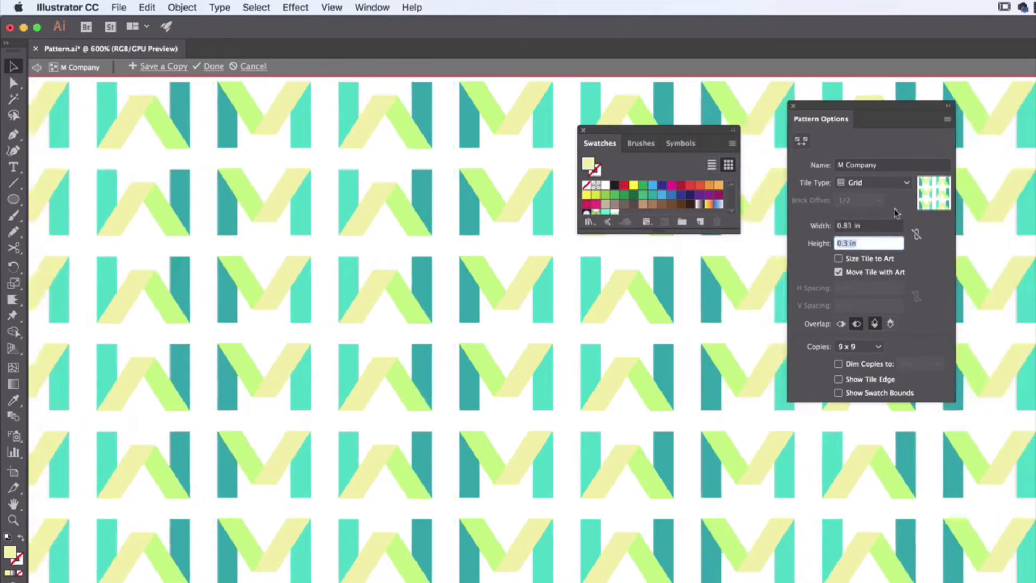
# - Set the tile height to 0.33 in and finish editing the M Company pattern
pyautogui.click(881, 226)
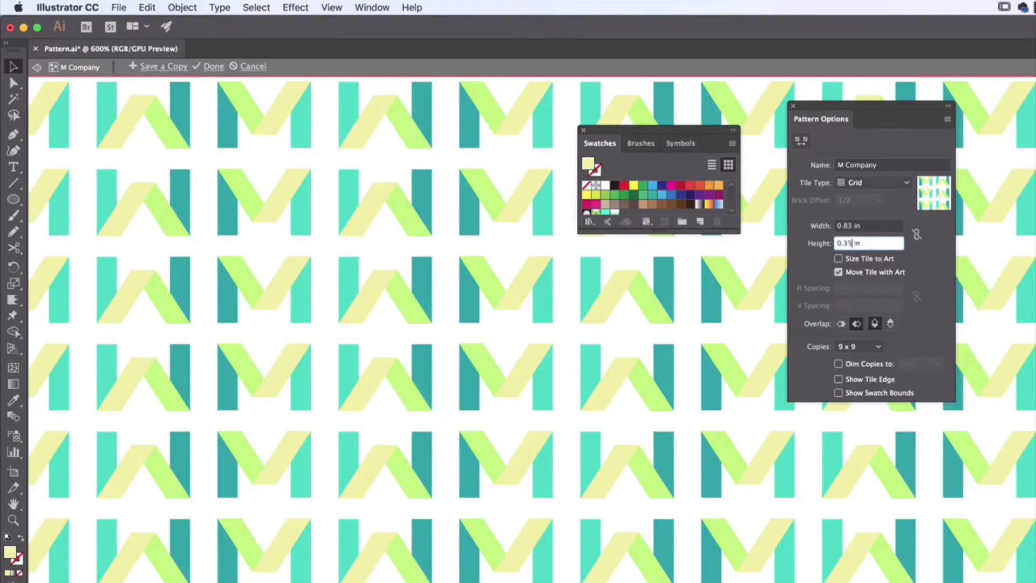
pyautogui.press('Tab')
pyautogui.click(848, 243)
pyautogui.write('3')
pyautogui.press('Tab')
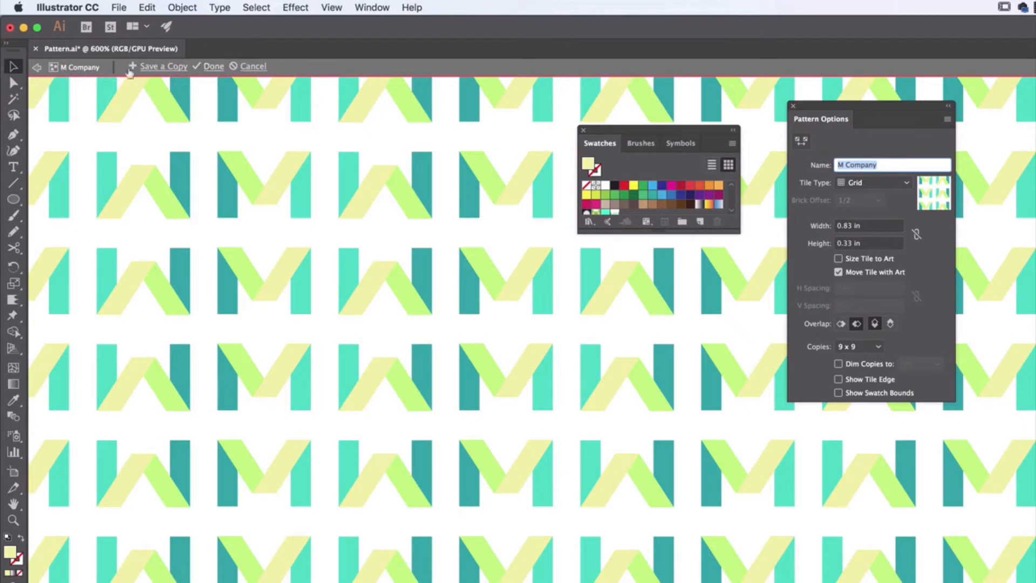
pyautogui.click(213, 66)
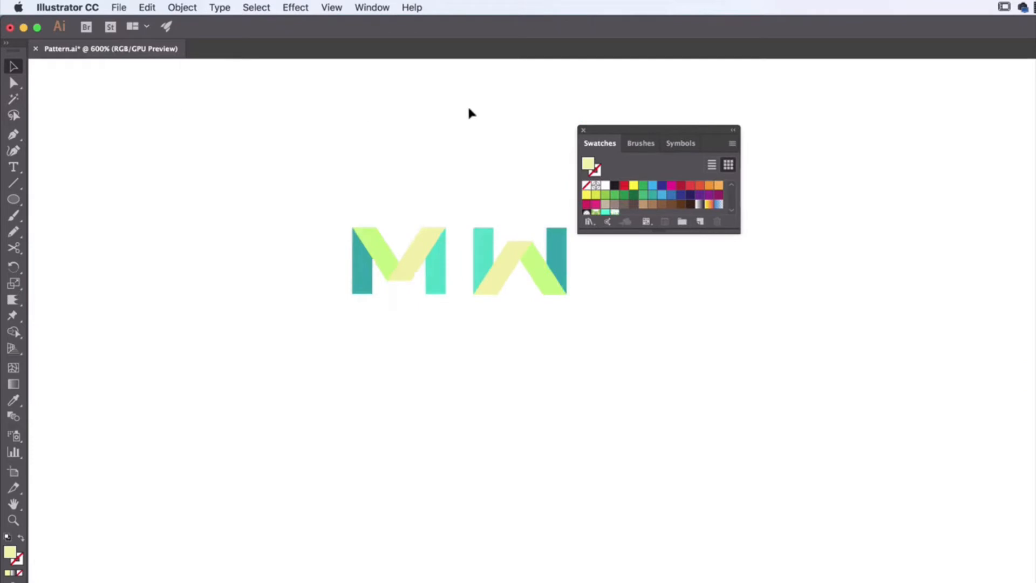
# - Move the Swatches window aside and place the M and W logos outside the artboard, beside its upper-left corner
pyautogui.moveTo(624, 132); pyautogui.dragTo(980, 78)
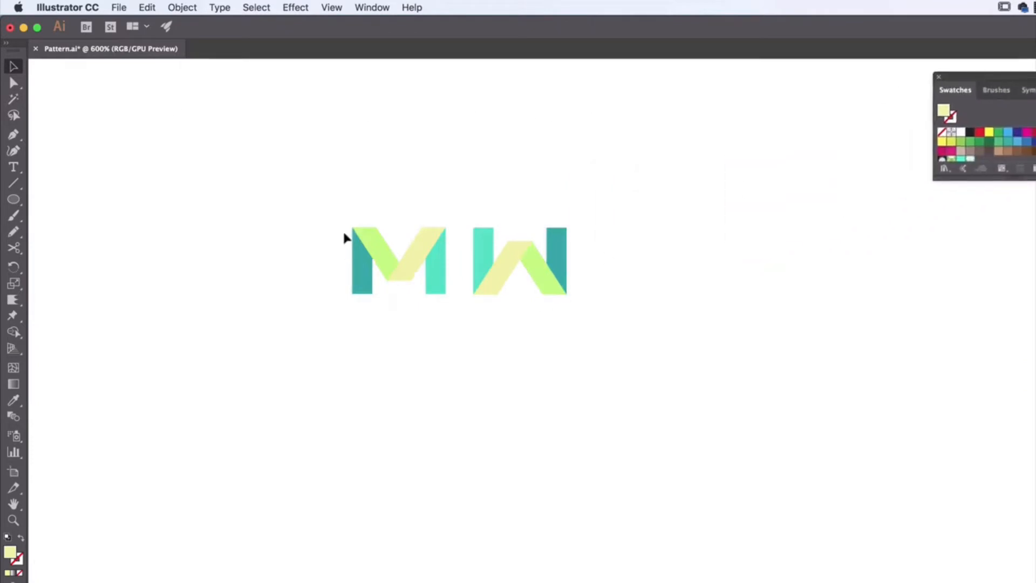
pyautogui.press('super+minus')
pyautogui.press('super+minus')
pyautogui.moveTo(302, 240); pyautogui.dragTo(809, 501)
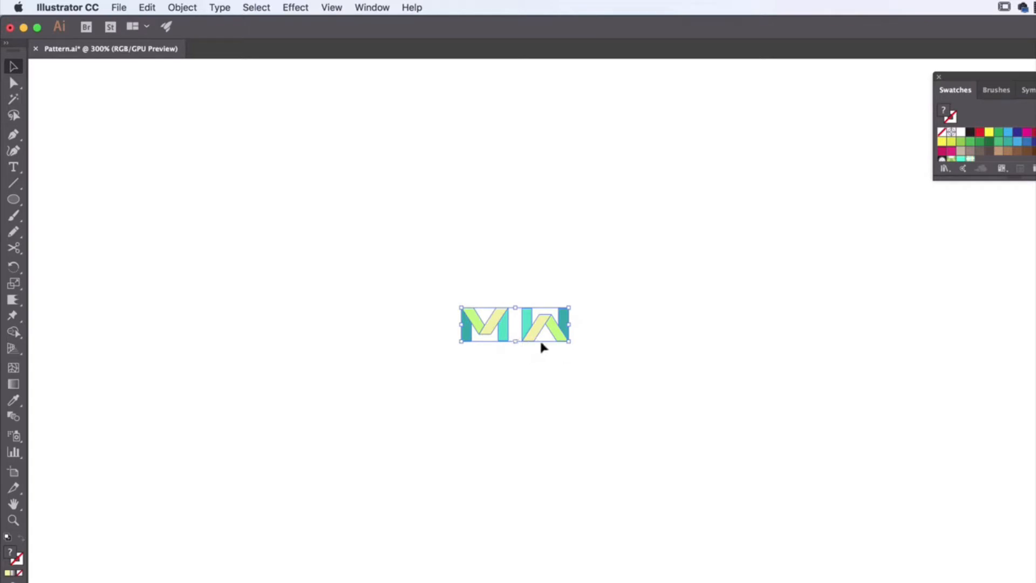
pyautogui.press('super+minus')
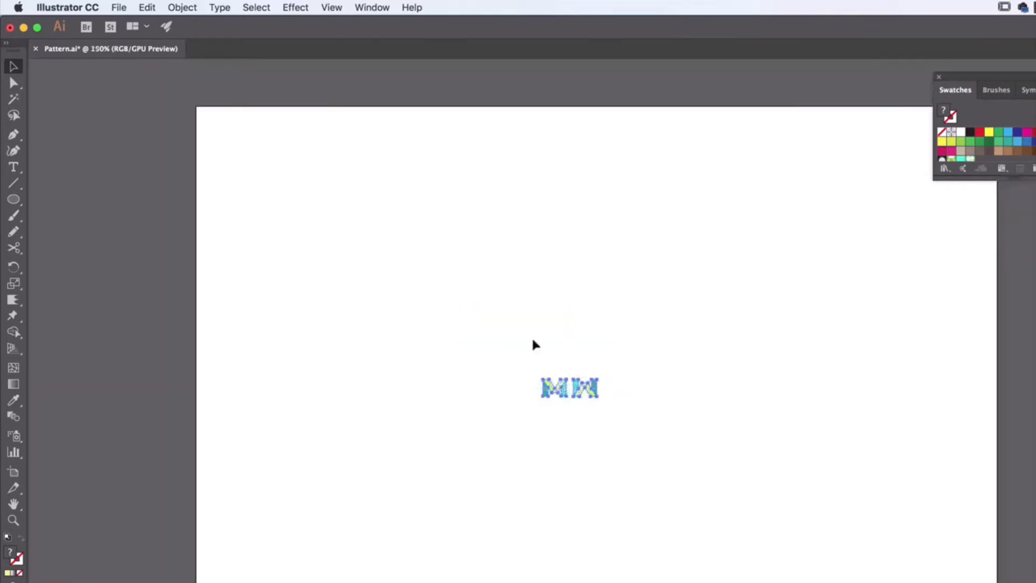
pyautogui.moveTo(582, 390); pyautogui.dragTo(137, 140)
pyautogui.click(269, 273)
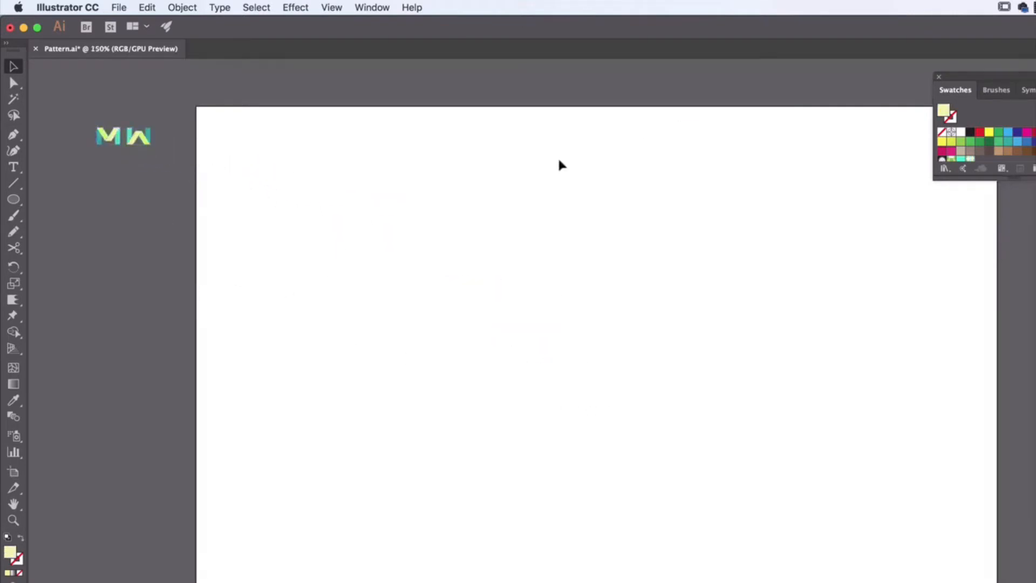
# - Draw an 11 by 8.5 in rectangle covering the whole artboard and close the floating Swatches window
pyautogui.moveTo(13, 199); pyautogui.dragTo(81, 201)
pyautogui.moveTo(197, 107); pyautogui.dragTo(998, 513)
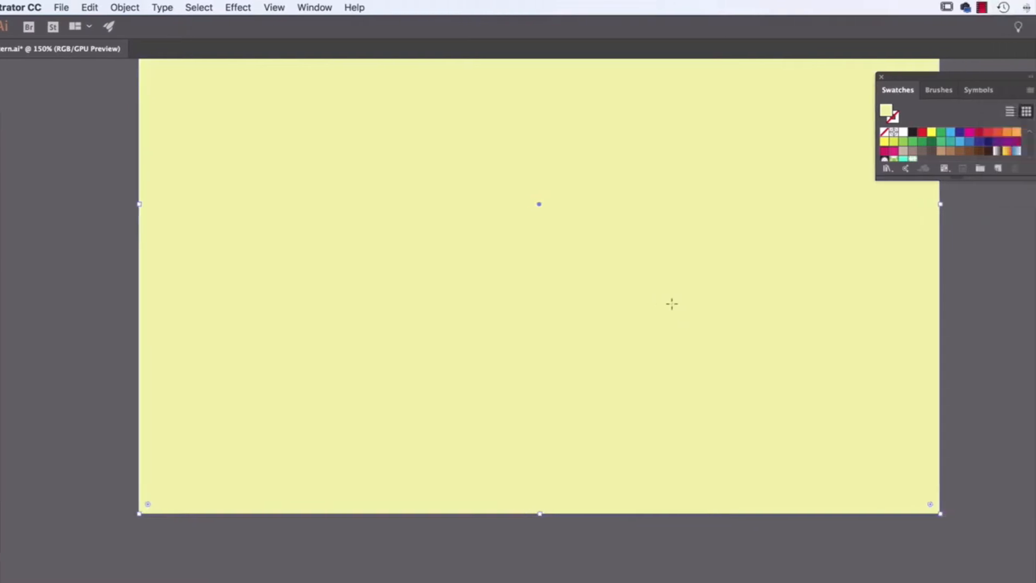
pyautogui.click(887, 226)
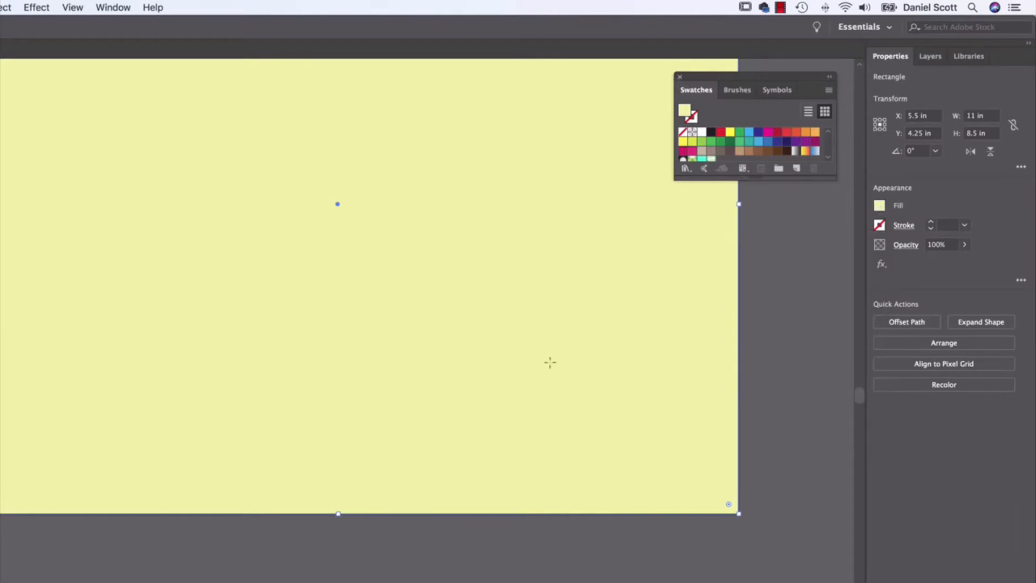
pyautogui.click(838, 204)
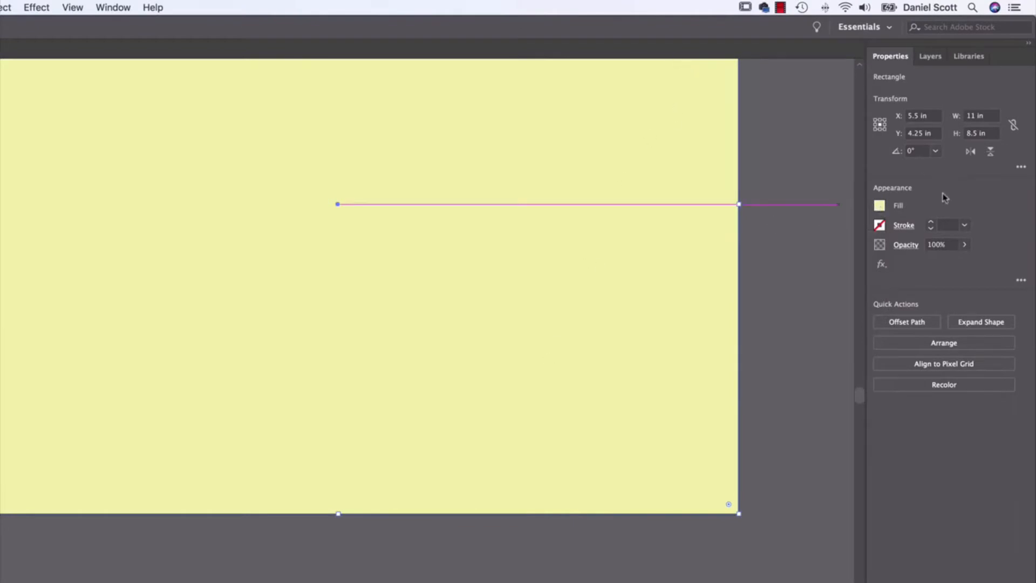
# - Fill the artboard-sized rectangle with the M Company pattern swatch
pyautogui.click(879, 206)
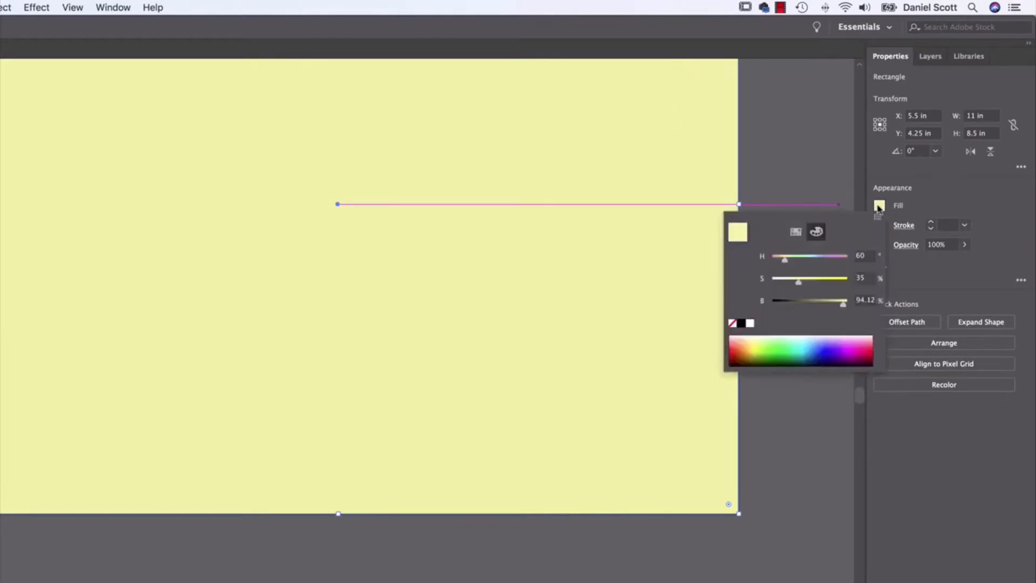
pyautogui.click(796, 231)
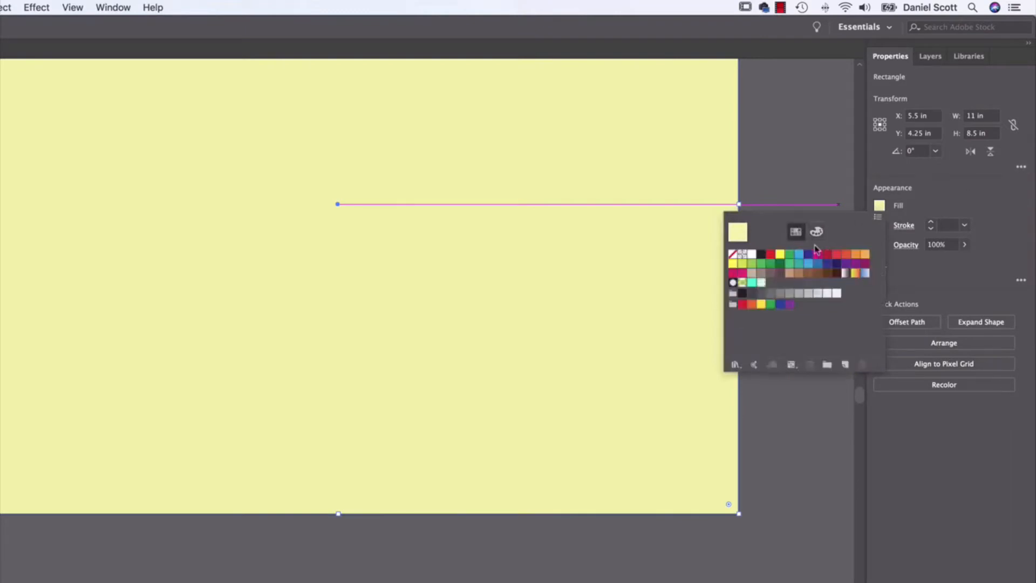
pyautogui.press('Escape')
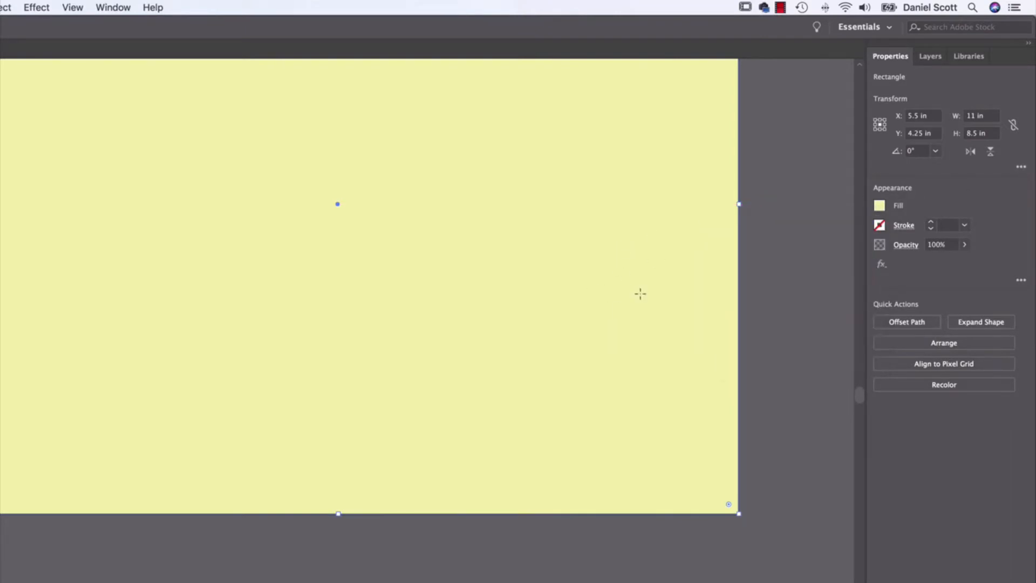
pyautogui.click(879, 207)
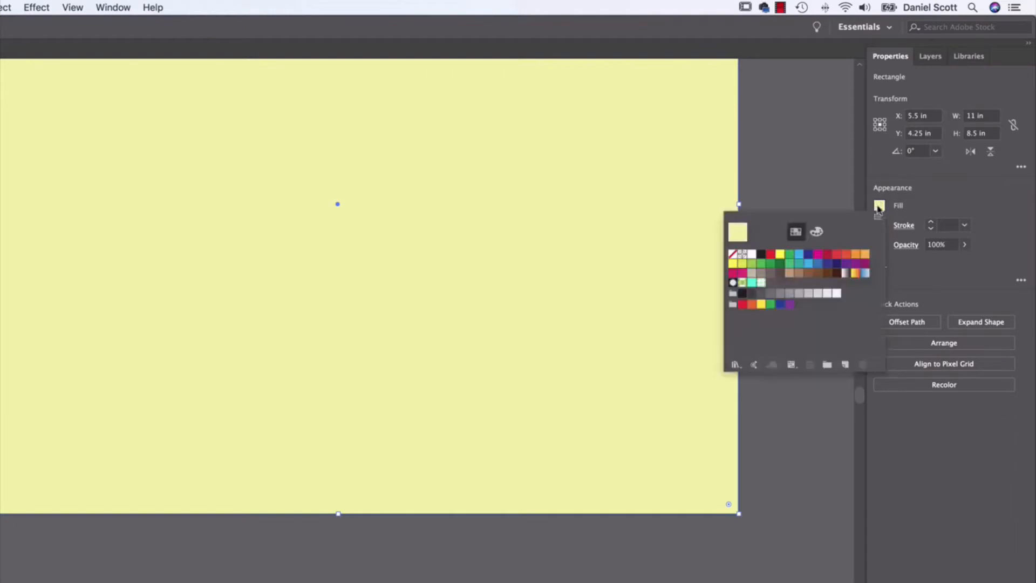
pyautogui.click(762, 282)
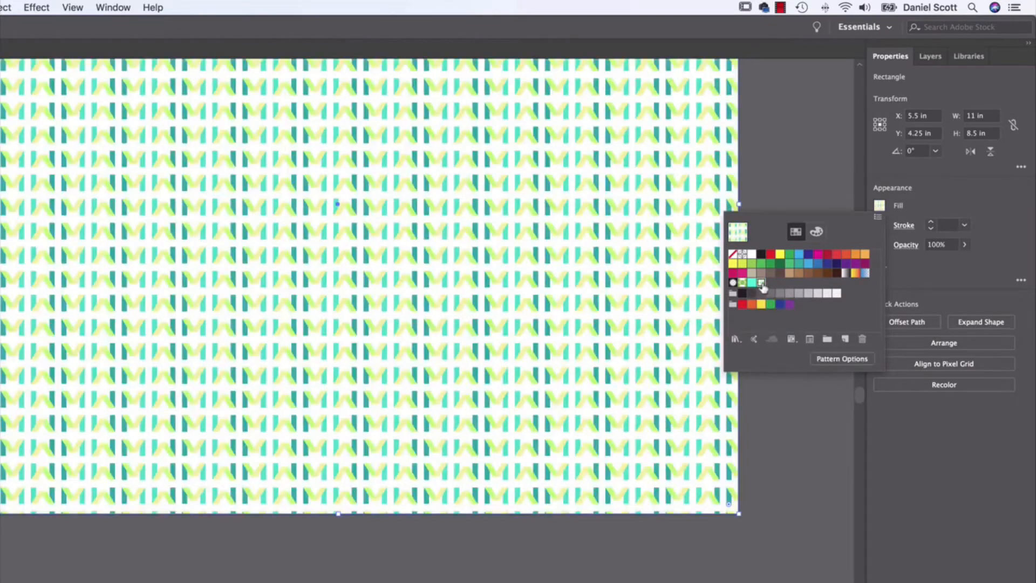
pyautogui.press('Escape')
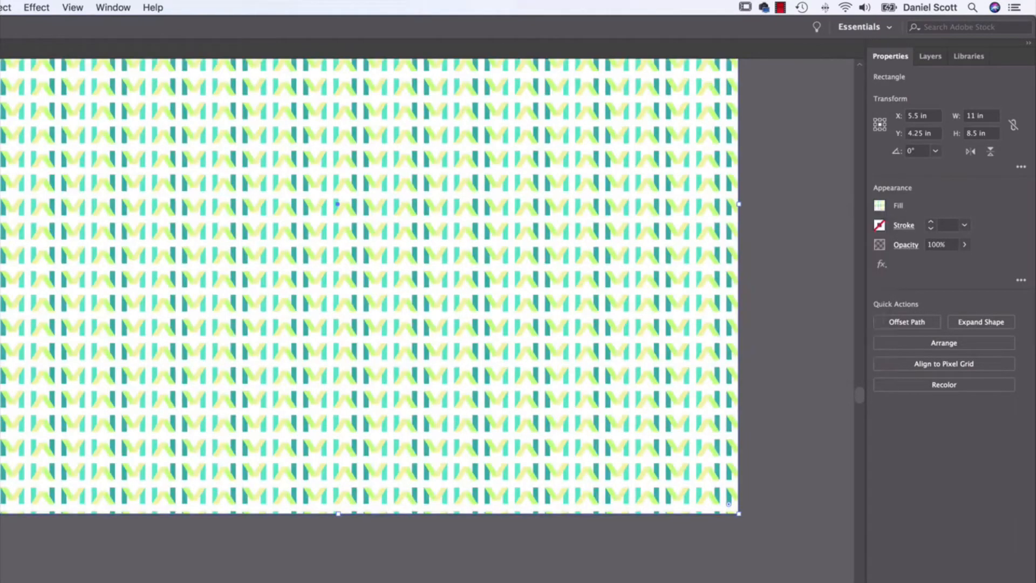
# - Reopen the rectangle's M Company pattern in pattern editing mode
pyautogui.press('super+minus')
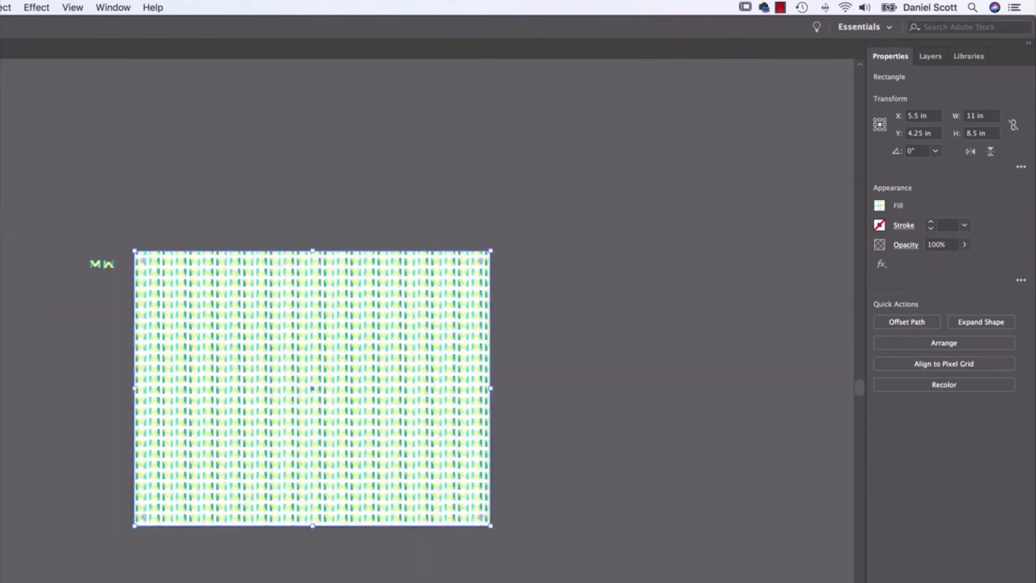
pyautogui.press('super+plus')
pyautogui.press('super+plus')
pyautogui.press('super+plus')
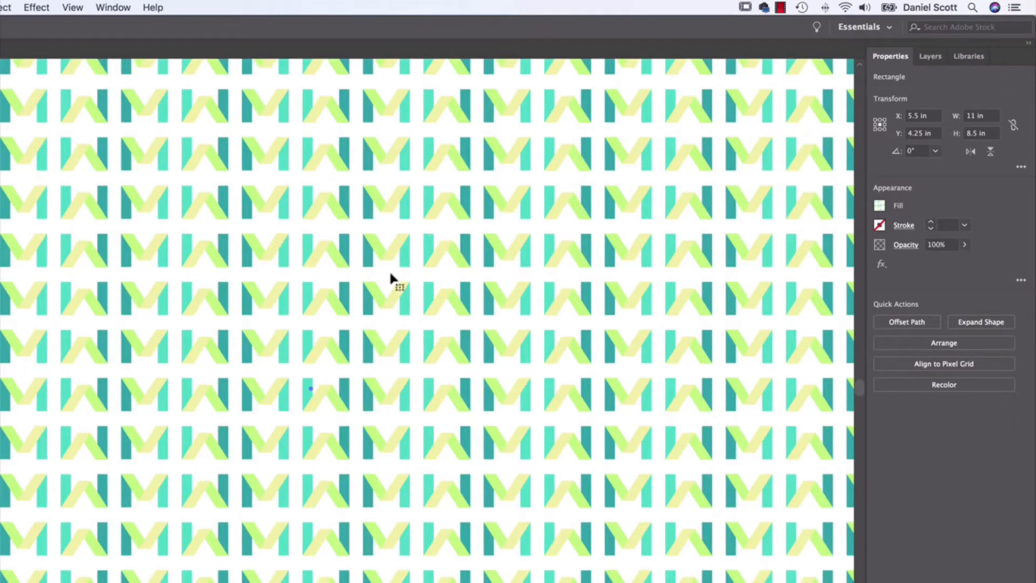
pyautogui.click(879, 208)
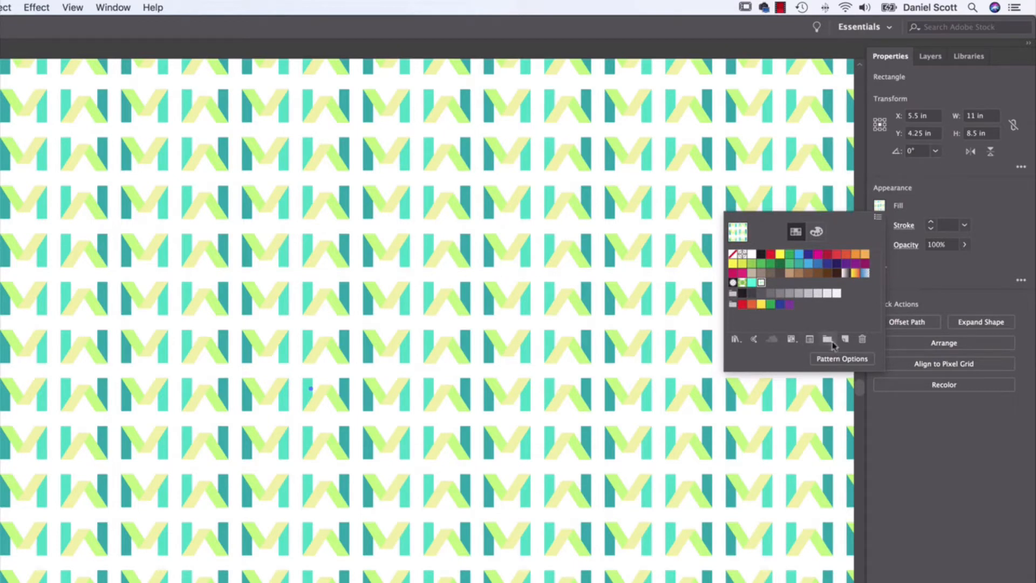
pyautogui.click(120, 7)
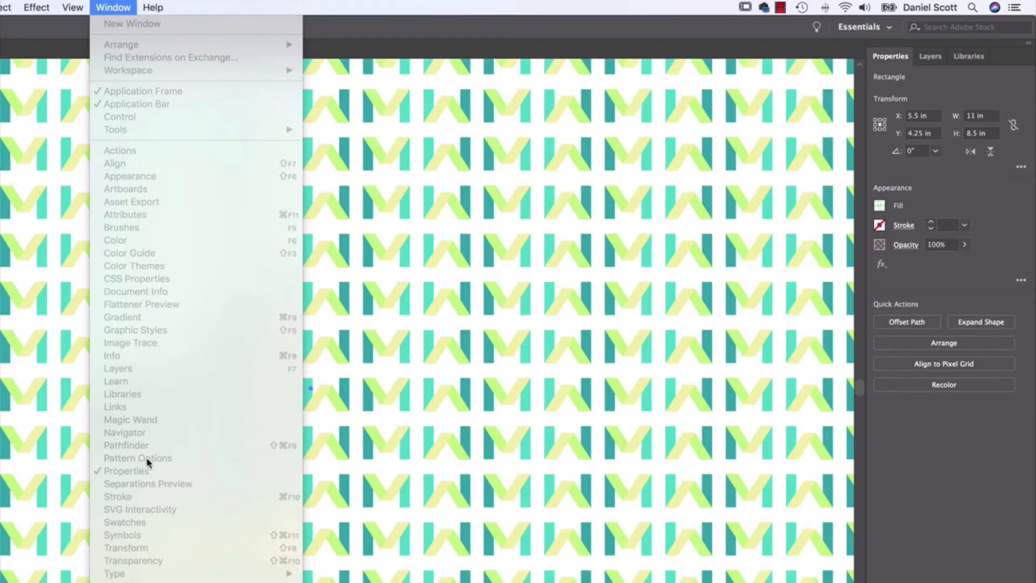
pyautogui.click(882, 204)
pyautogui.click(882, 204)
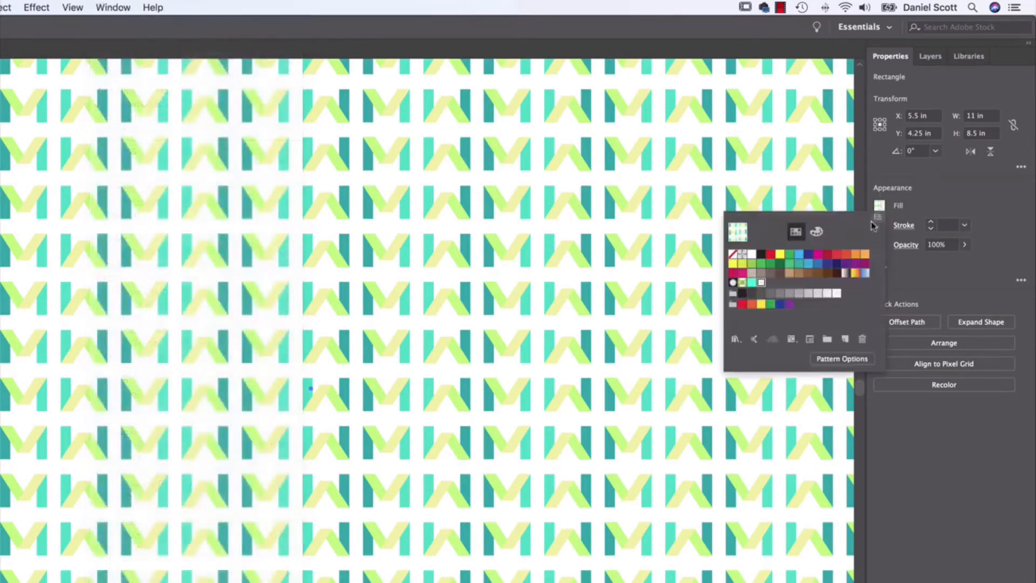
pyautogui.click(818, 359)
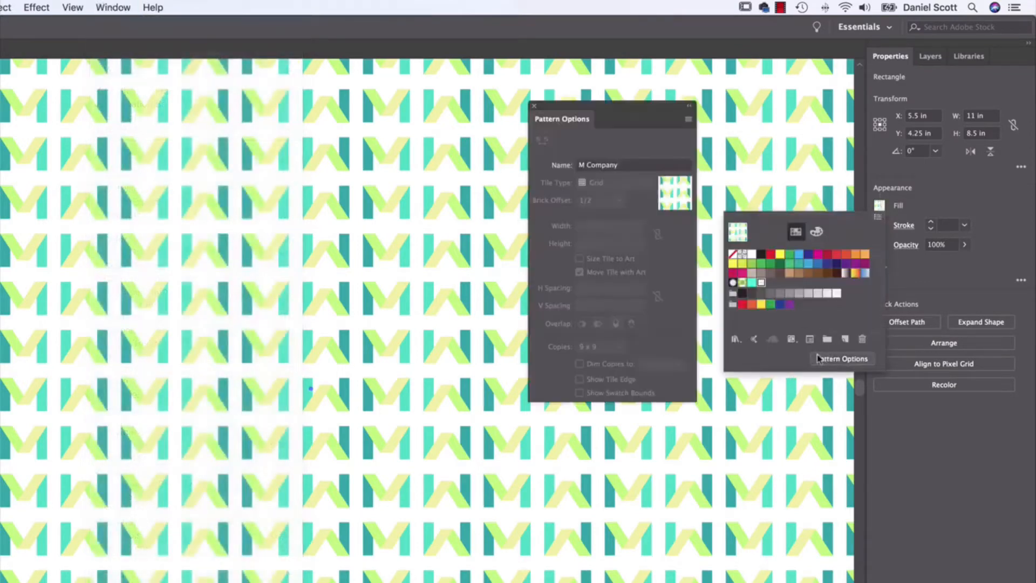
pyautogui.click(688, 121)
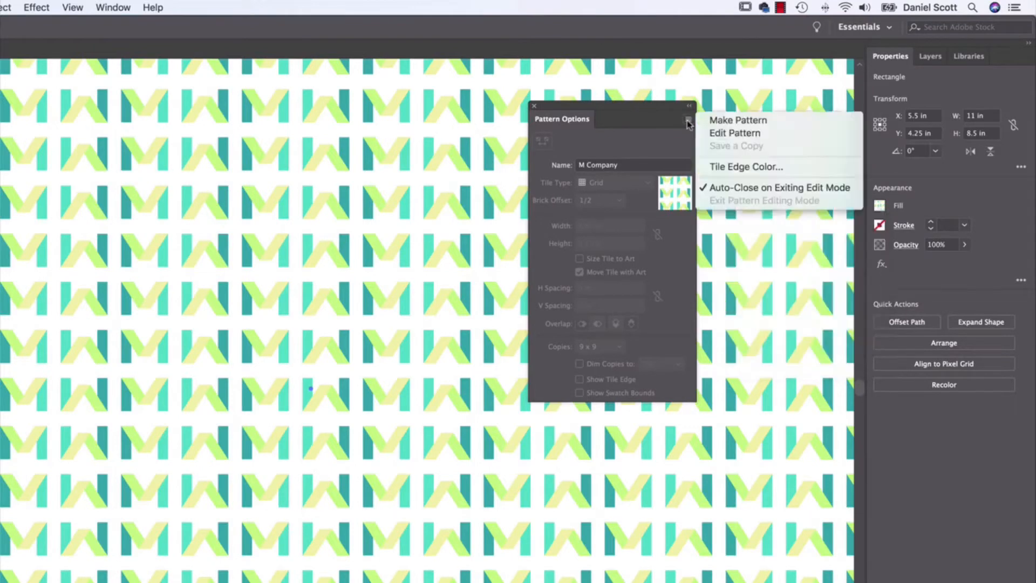
pyautogui.click(733, 132)
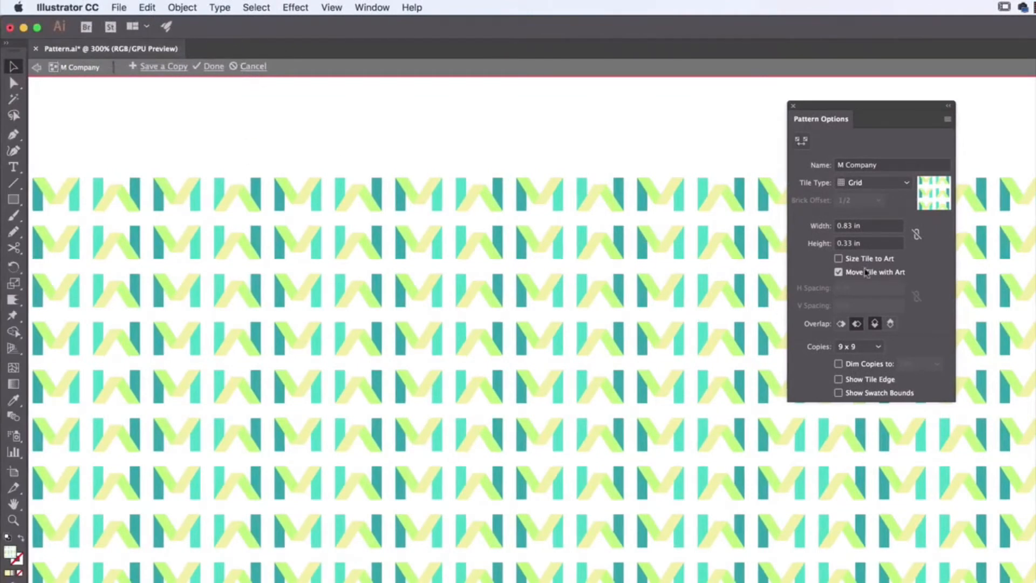
# - Show the tile edge around the pattern's M and W source artwork
pyautogui.click(854, 382)
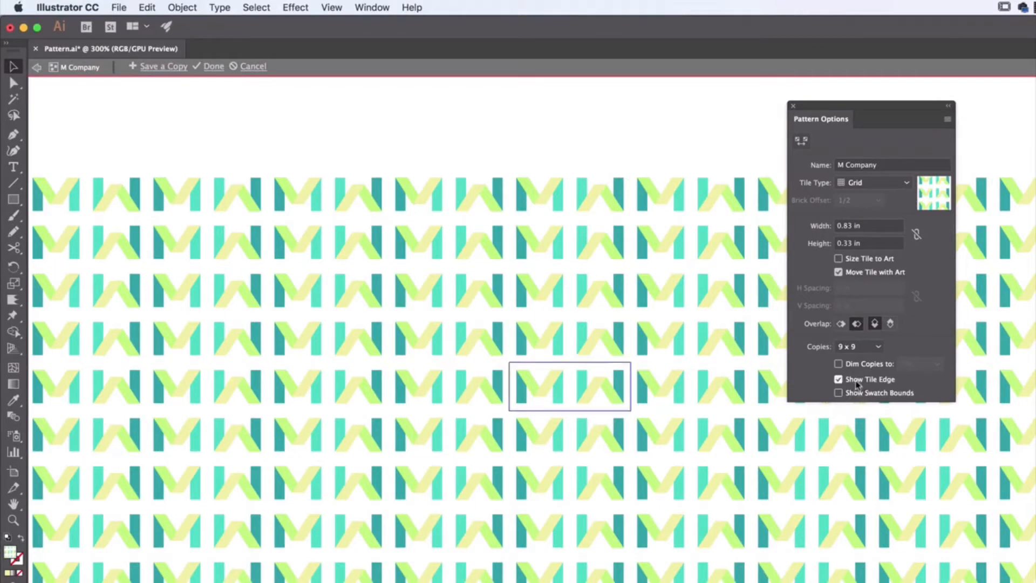
pyautogui.press('super+equal')
pyautogui.press('super+equal')
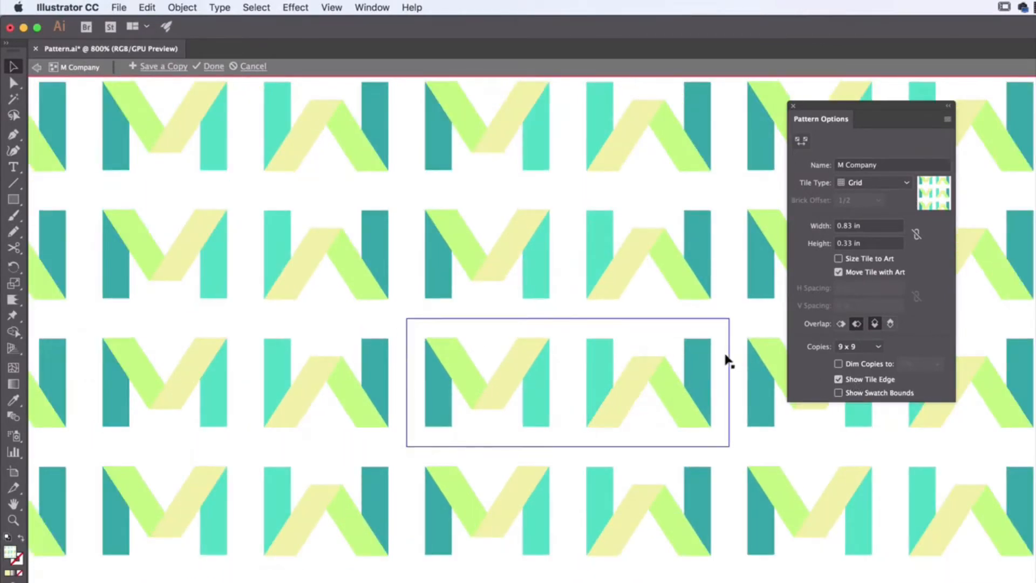
# - Duplicate the W logo up over the gap between the tile's M and W, and rotate the copy clockwise
pyautogui.click(644, 382)
pyautogui.press('a')
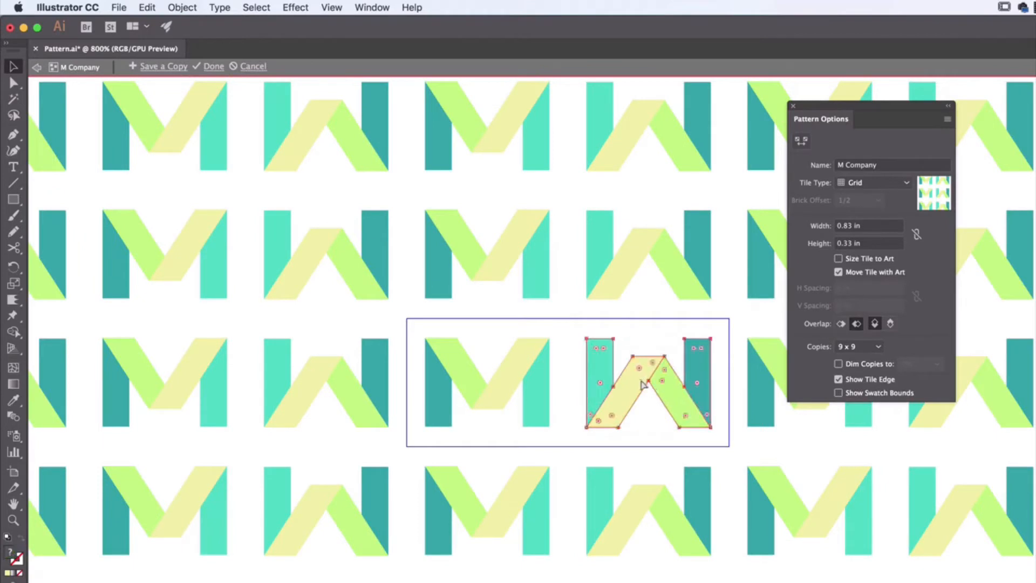
pyautogui.moveTo(642, 385); pyautogui.dragTo(572, 361)
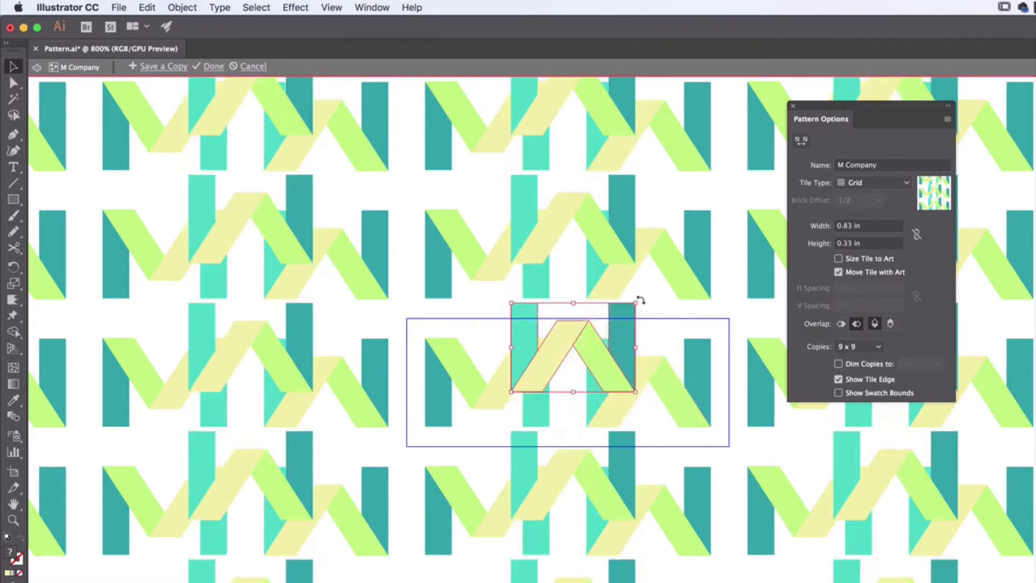
pyautogui.moveTo(639, 298); pyautogui.dragTo(625, 323)
# - Place more copies of the W logo at different rotations around the tile so they overlap the existing letters
pyautogui.moveTo(620, 363); pyautogui.dragTo(737, 420)
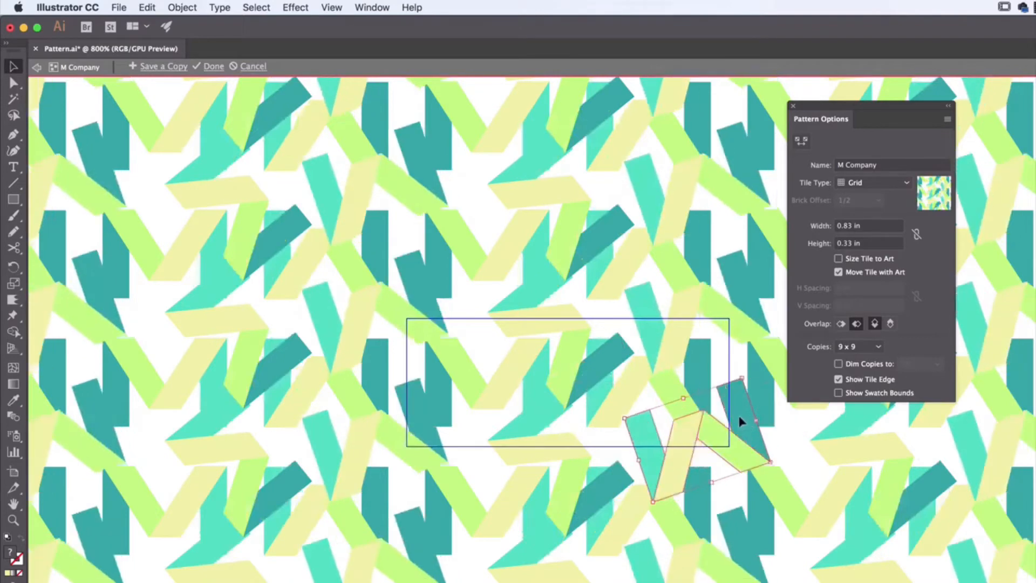
pyautogui.press('super+z')
pyautogui.press('super+z')
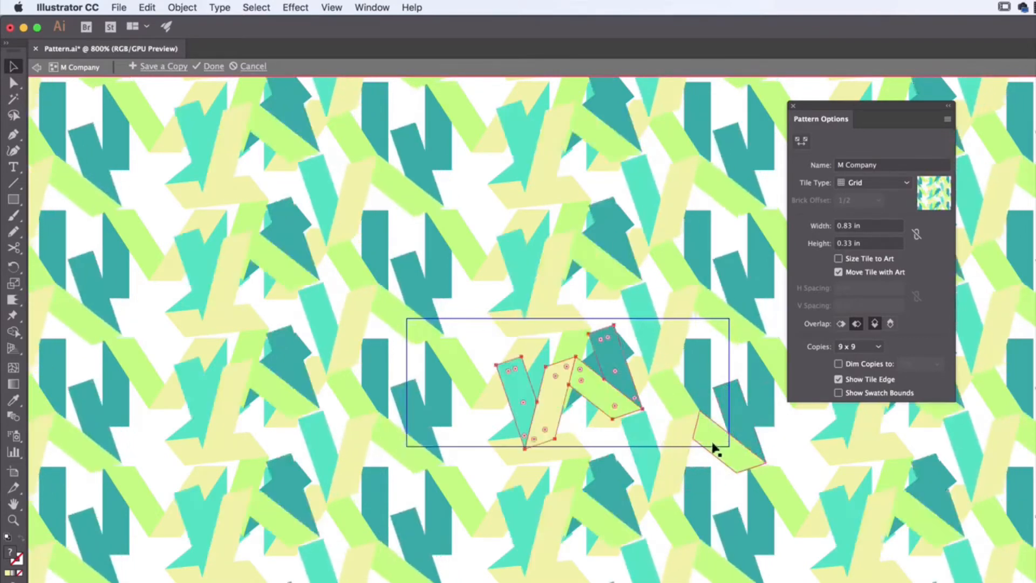
pyautogui.moveTo(622, 322); pyautogui.dragTo(526, 333)
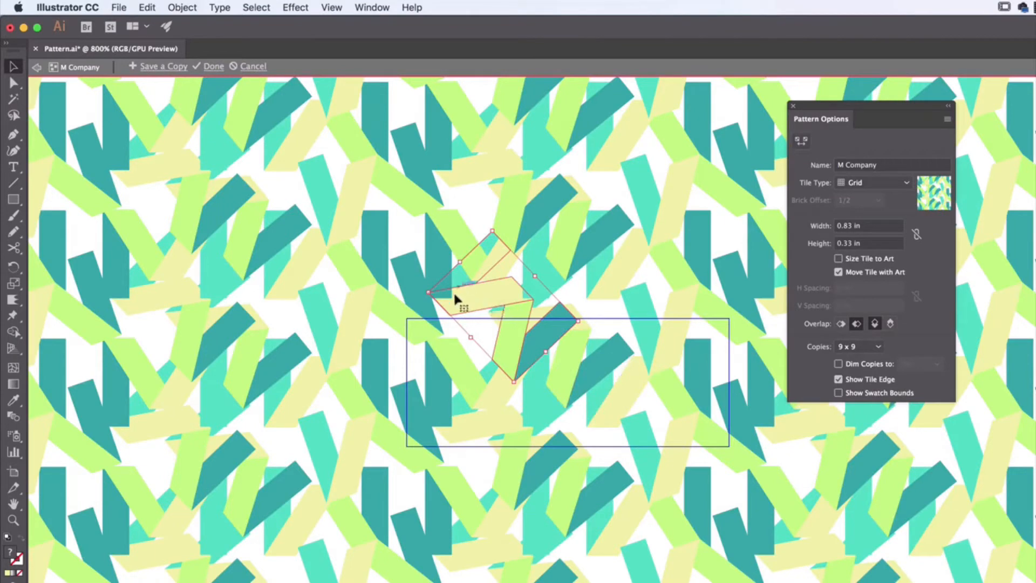
# - Try the Bottom in Front overlap for the pattern tiles, and switch back to Top in Front
pyautogui.click(890, 324)
pyautogui.click(875, 324)
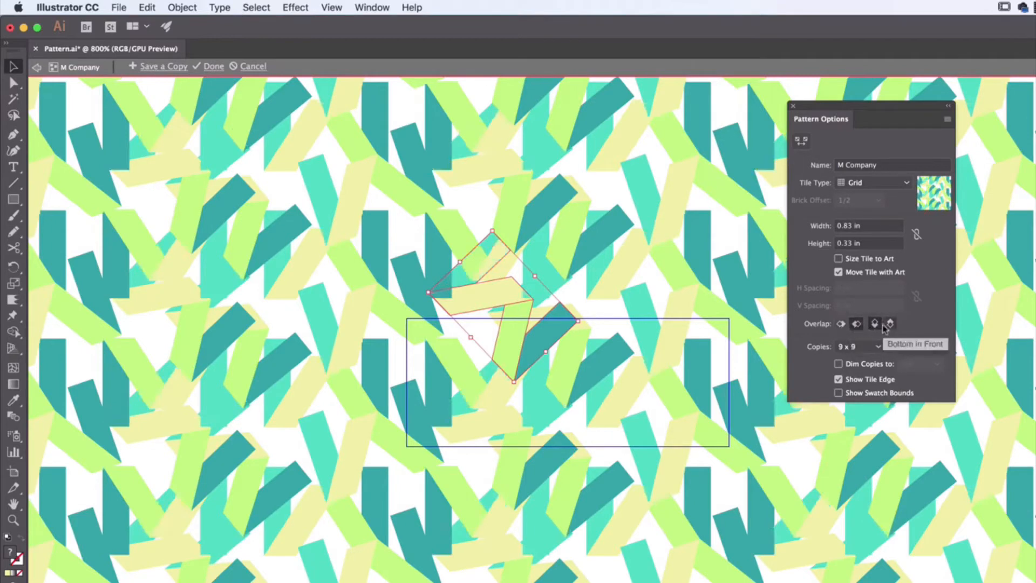
pyautogui.click(890, 324)
pyautogui.click(874, 325)
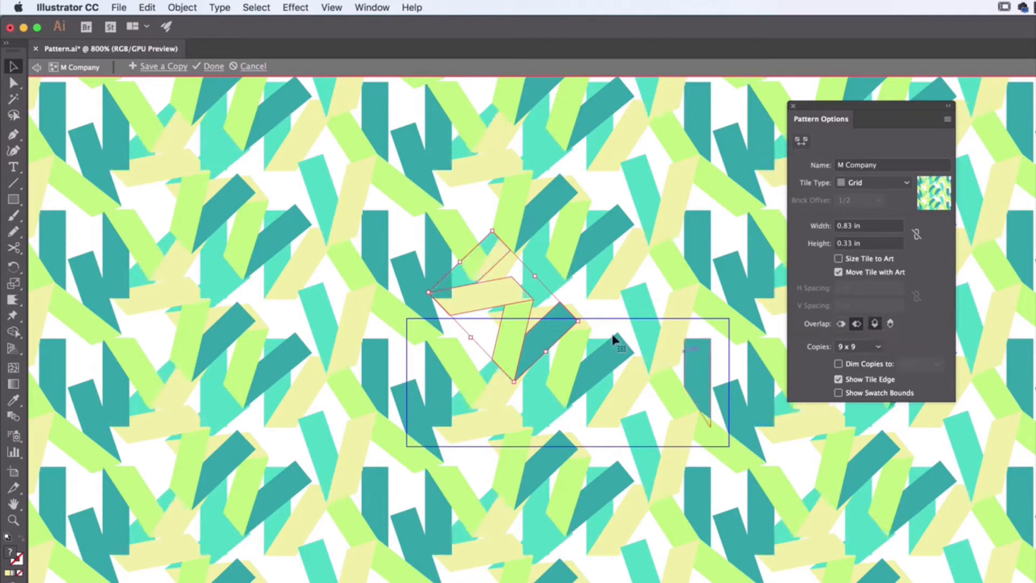
# - Move the topmost rotated W copy slightly up and to the left, and finish editing the M Company pattern
pyautogui.moveTo(513, 331); pyautogui.dragTo(486, 327)
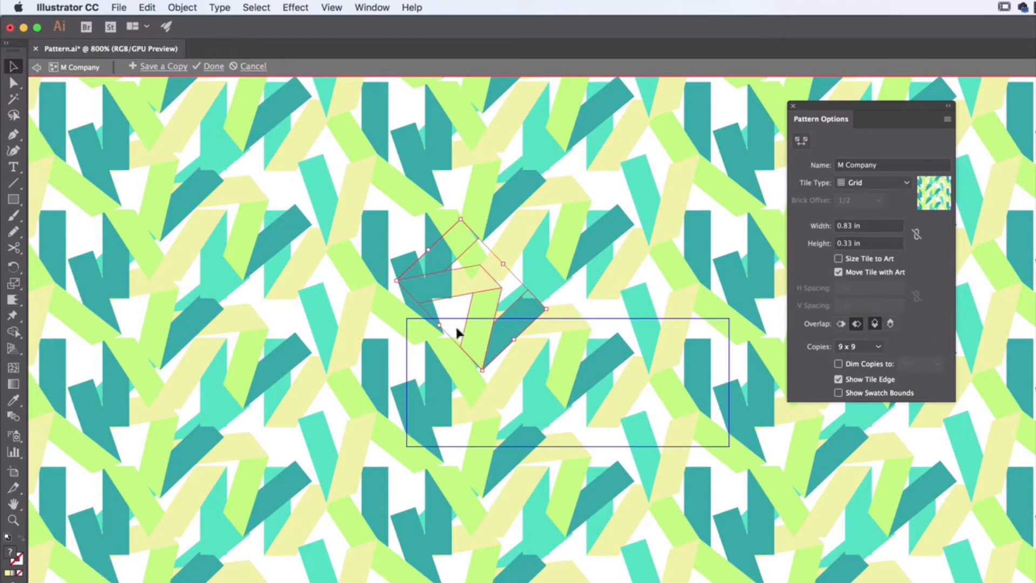
pyautogui.moveTo(475, 330); pyautogui.dragTo(469, 321)
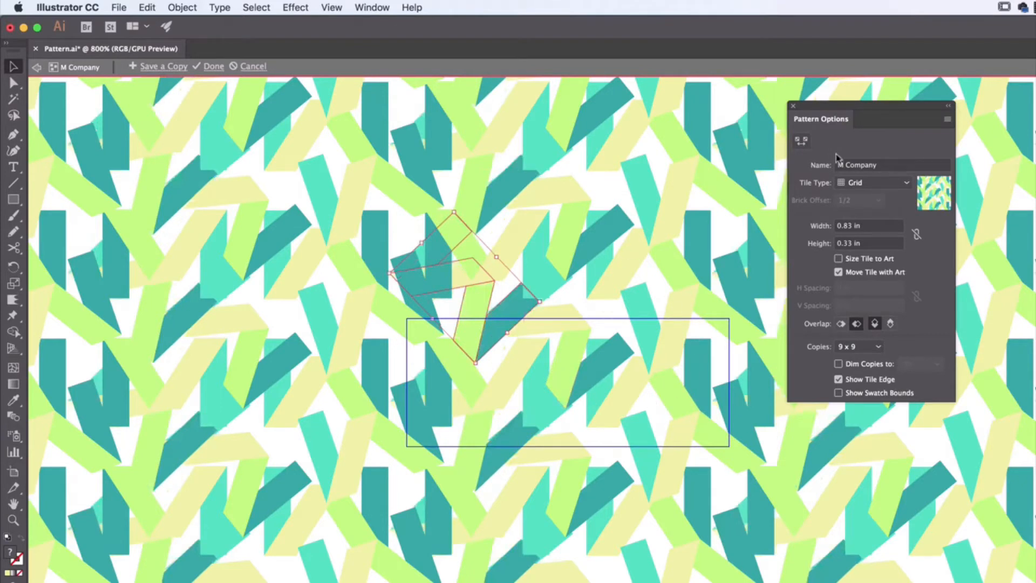
pyautogui.click(212, 66)
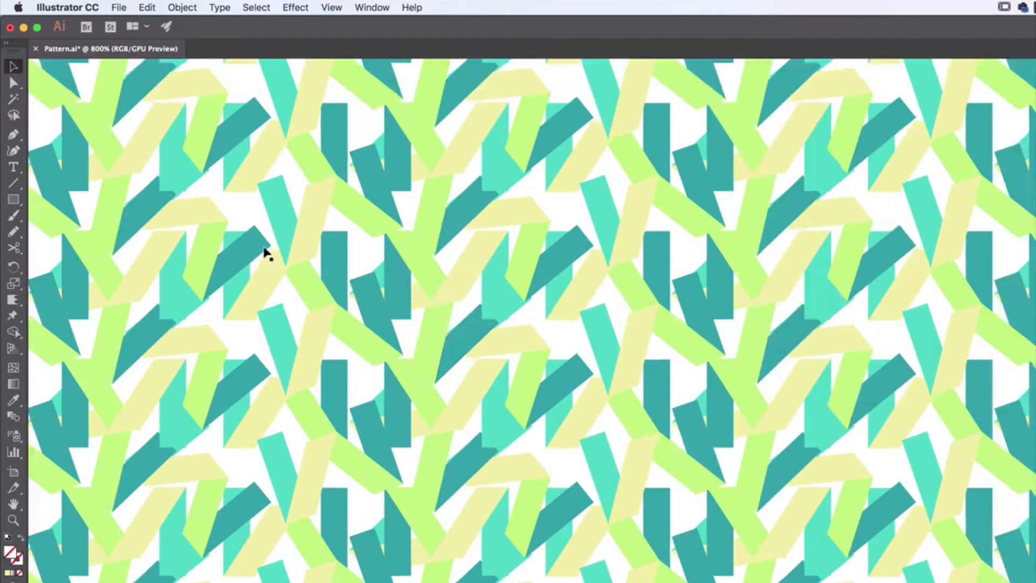
# - Select the pattern-filled rectangle and examine the edited pattern at actual size and close up
pyautogui.press('super+1')
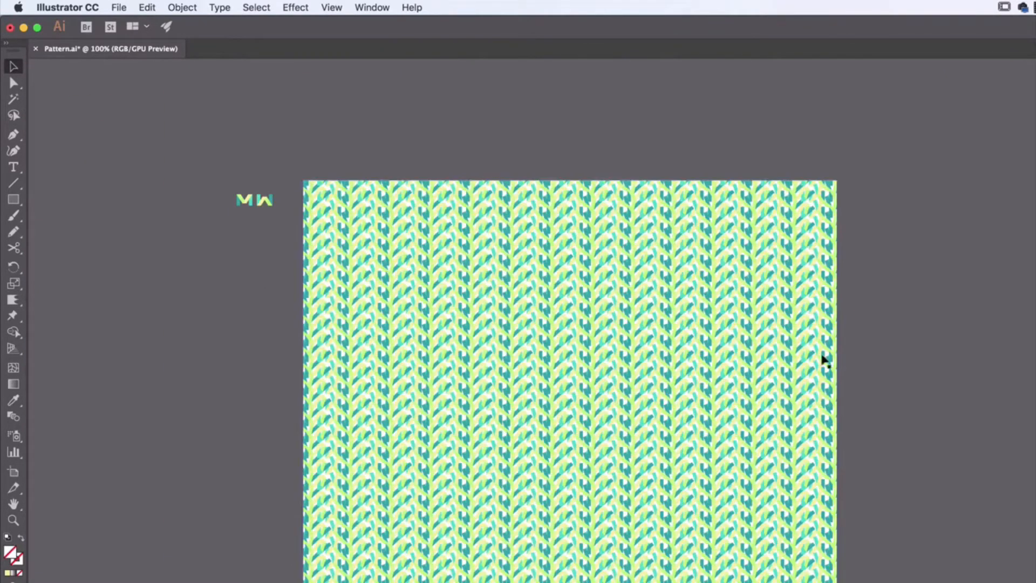
pyautogui.click(693, 337)
pyautogui.press('super+equal')
pyautogui.press('super+equal')
pyautogui.press('super+equal')
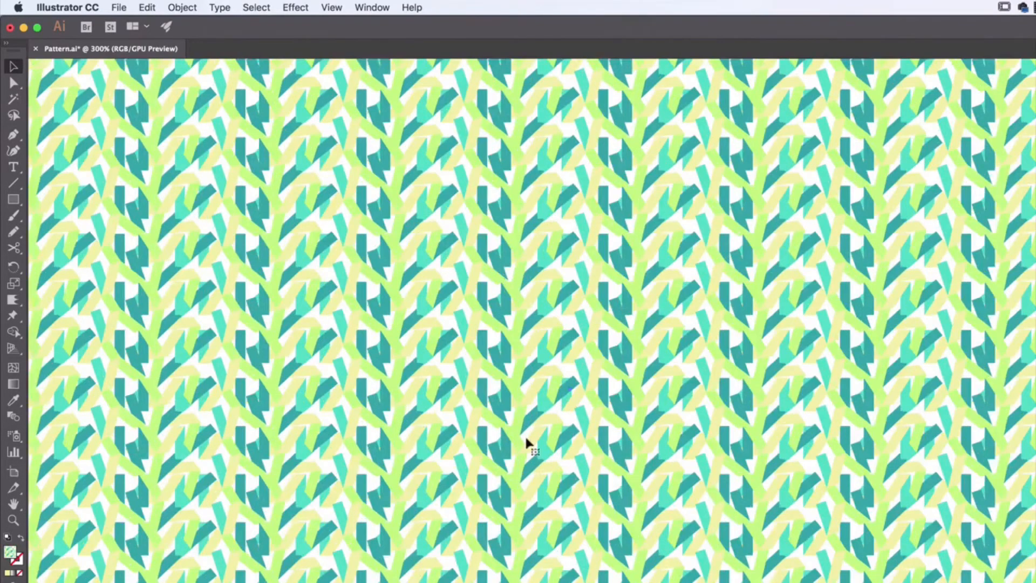
pyautogui.press('super+minus')
pyautogui.press('super+minus')
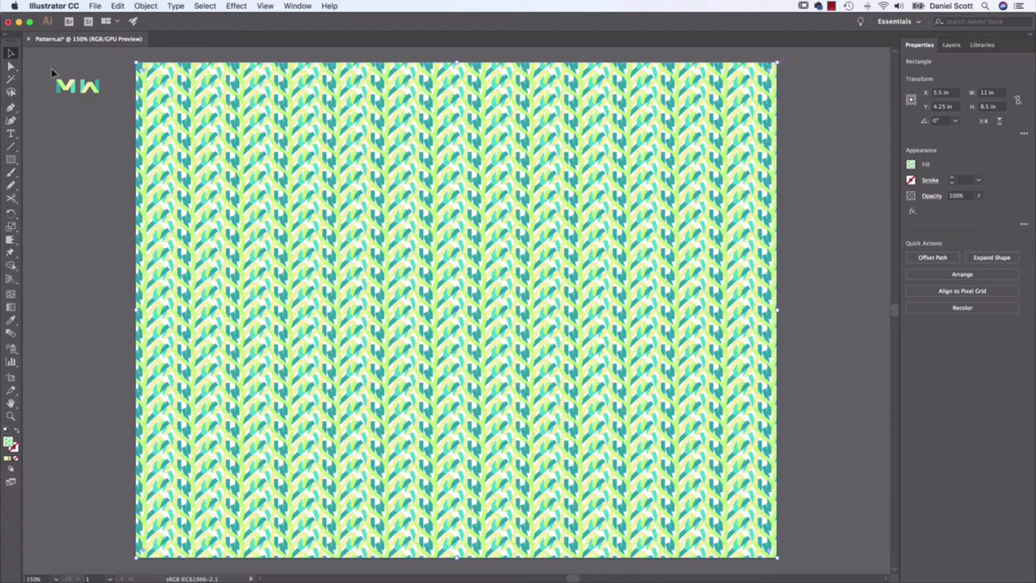
# - Try scaling the pattern-filled rectangle down from its upper right corner, and undo each attempt
pyautogui.moveTo(779, 61); pyautogui.dragTo(463, 286)
pyautogui.press('super+z')
pyautogui.moveTo(778, 61); pyautogui.dragTo(423, 276)
pyautogui.press('super+z')
# - Show the Transform options and set them to Transform Object Only
pyautogui.click(297, 5)
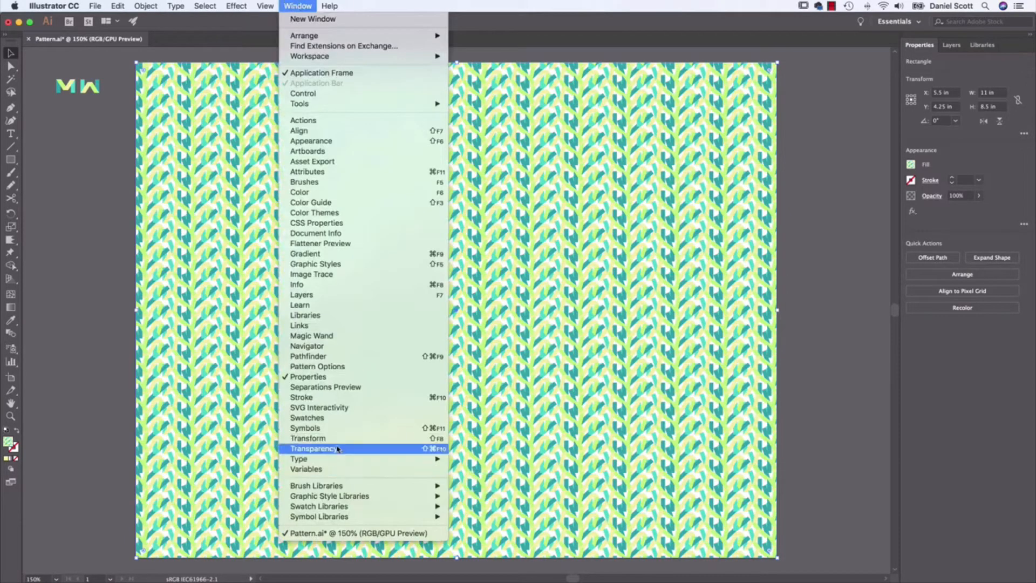
pyautogui.click(309, 438)
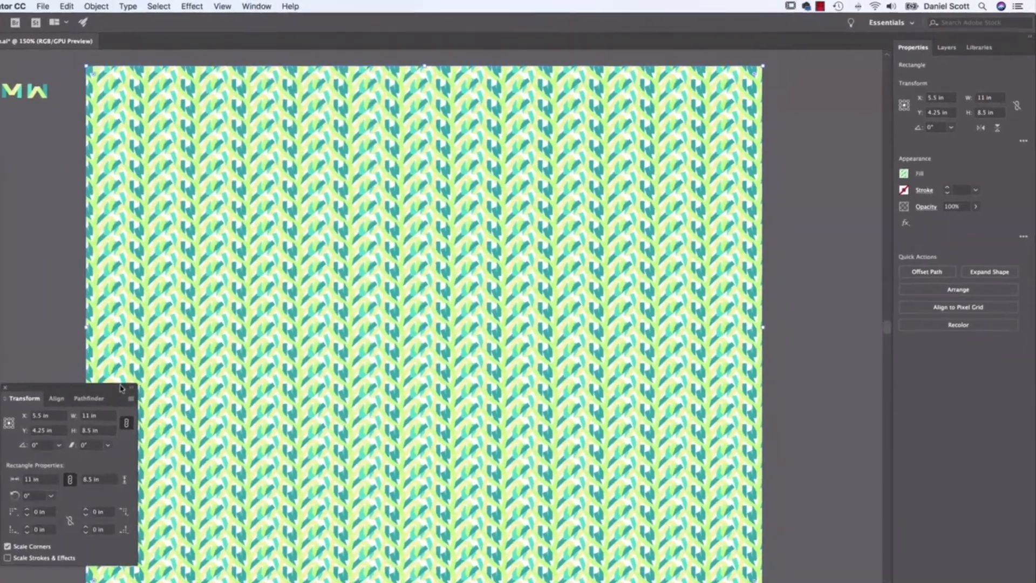
pyautogui.moveTo(122, 388); pyautogui.dragTo(701, 129)
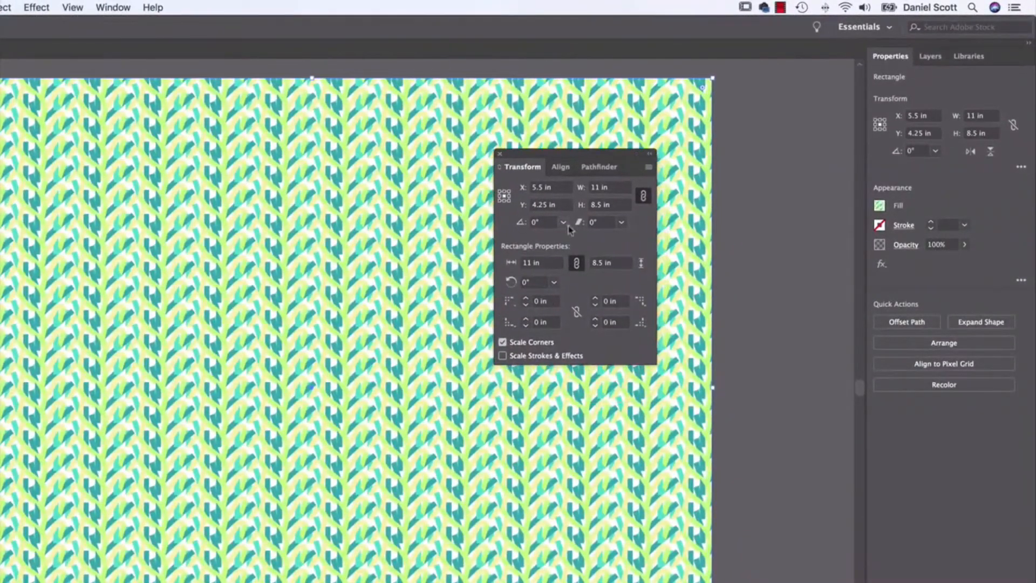
pyautogui.click(648, 169)
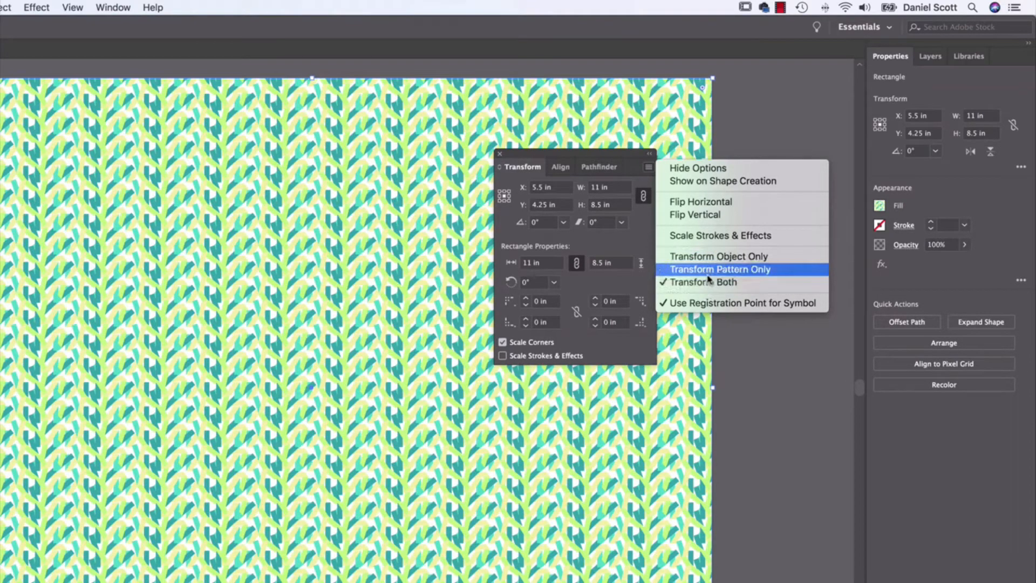
pyautogui.click(712, 257)
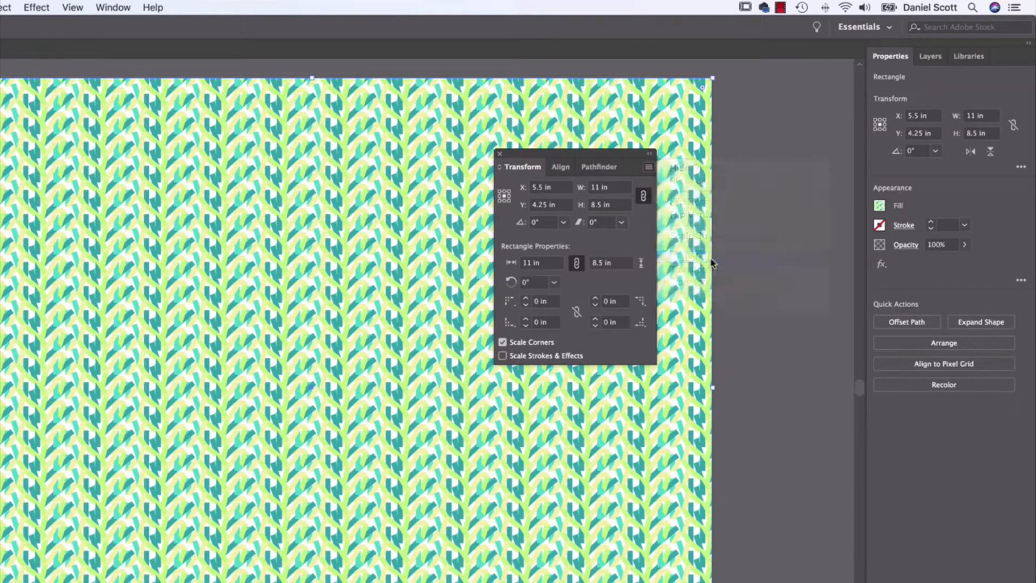
# - Scale the rectangle down to about 5.56 by 4.45 in, undoing the trial rotations made along the way
pyautogui.moveTo(712, 77); pyautogui.dragTo(373, 378)
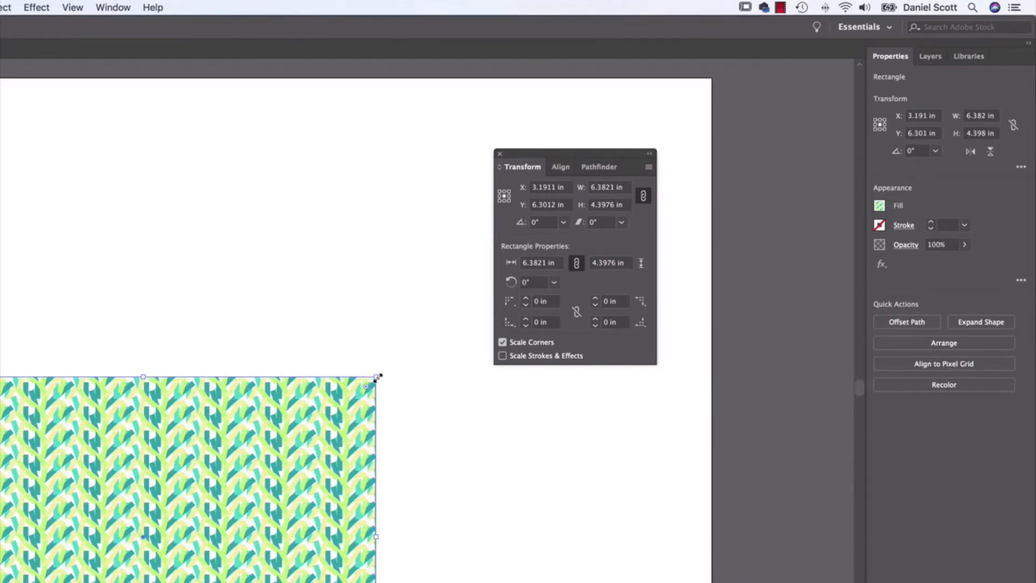
pyautogui.moveTo(378, 376); pyautogui.dragTo(326, 349)
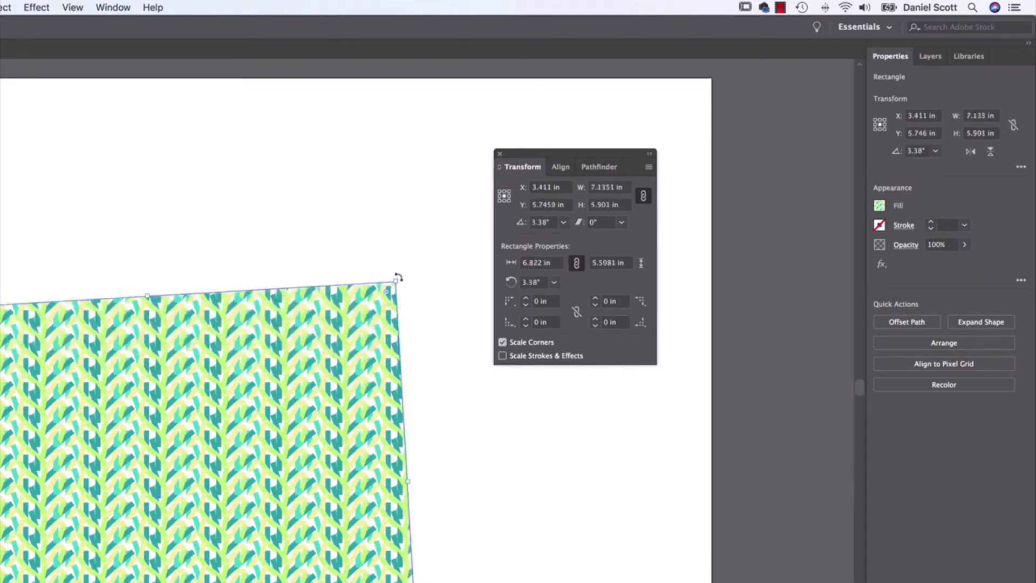
pyautogui.moveTo(398, 276); pyautogui.dragTo(306, 251)
pyautogui.press('super+z')
pyautogui.press('super+z')
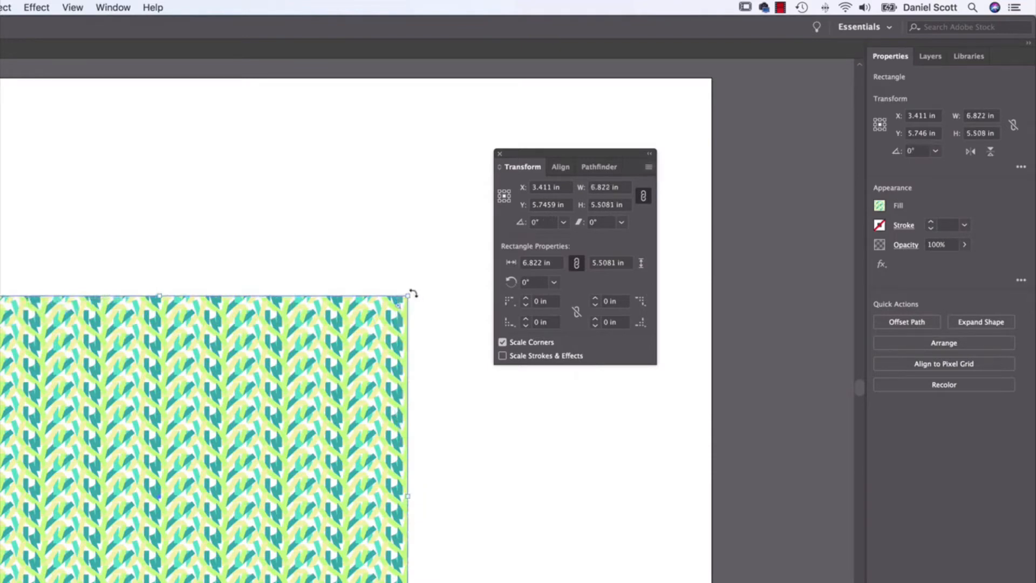
pyautogui.moveTo(408, 297); pyautogui.dragTo(317, 372)
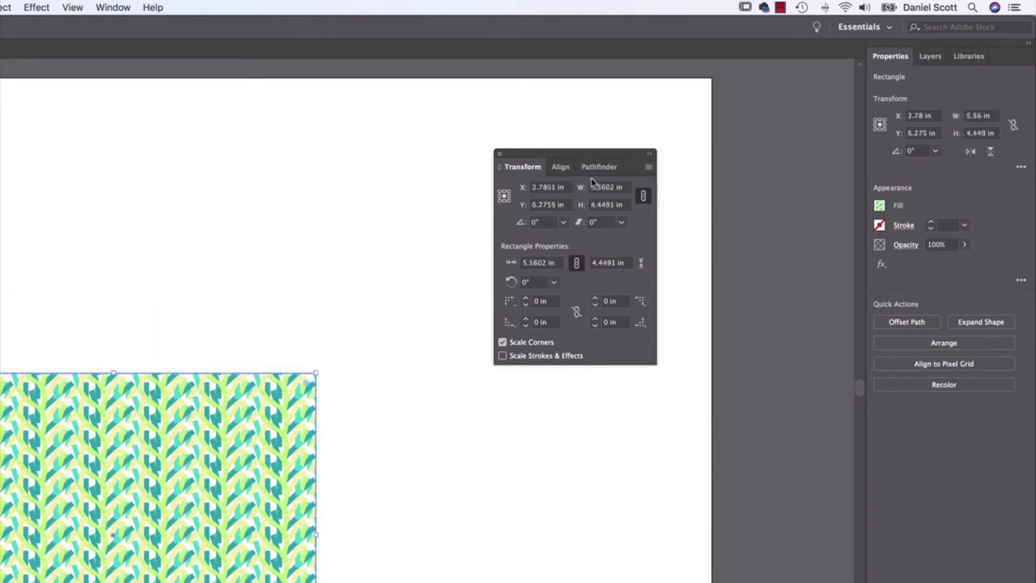
# - Switch to Transform Both and scale the rectangle with its pattern down to about 3.62 by 3.06 in
pyautogui.click(648, 168)
pyautogui.click(713, 280)
pyautogui.moveTo(316, 372); pyautogui.dragTo(174, 474)
# - Switch back to Transform Object Only and enlarge the rectangle to 11 by 8.5 in, covering the whole artboard
pyautogui.click(649, 167)
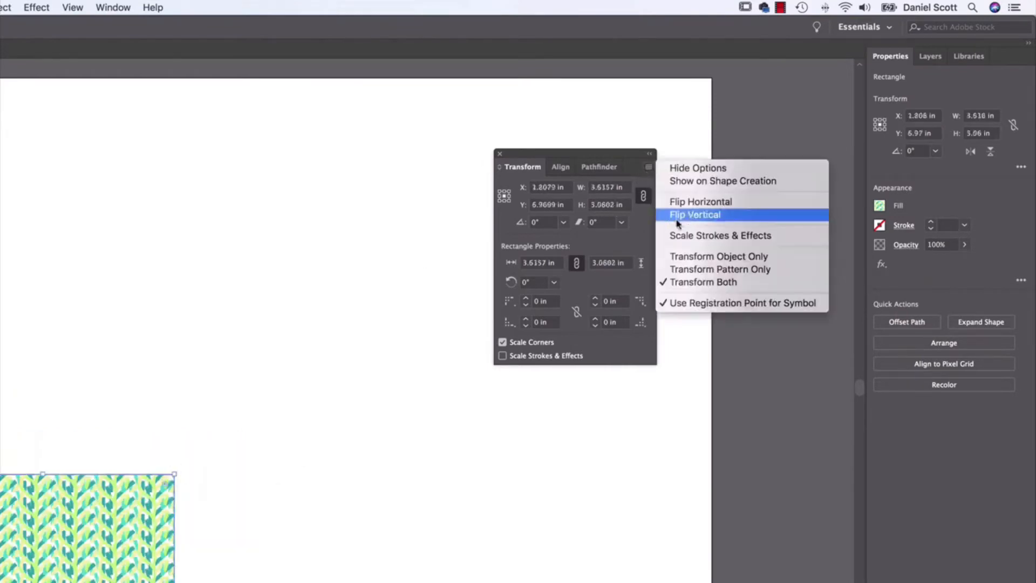
pyautogui.click(687, 257)
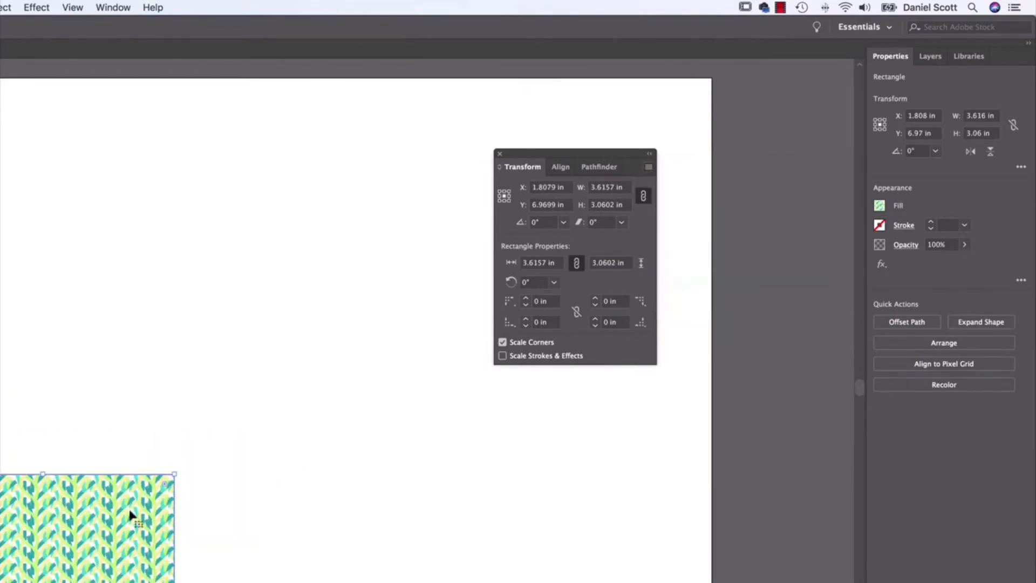
pyautogui.moveTo(178, 474); pyautogui.dragTo(713, 78)
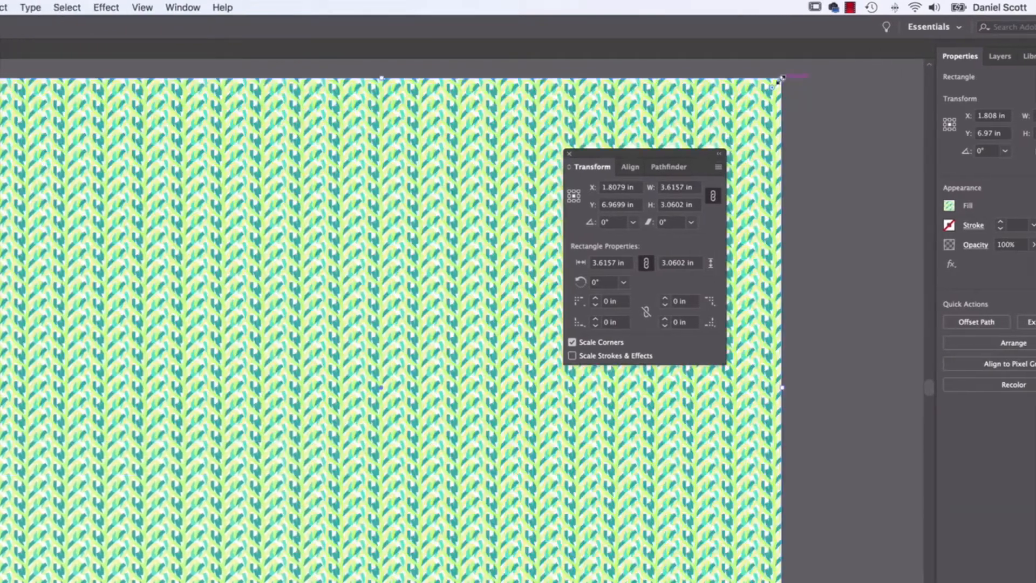
pyautogui.moveTo(782, 79); pyautogui.dragTo(782, 78)
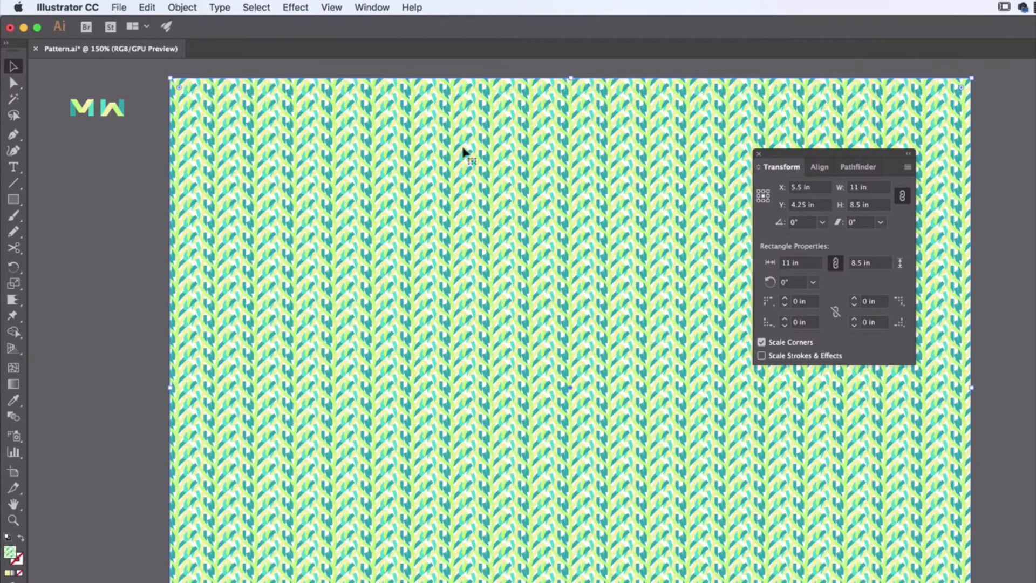
# - Create a landscape 11 by 8.5 in Letter document and draw a rectangle about 5.52 by 4.17 in on it
pyautogui.click(119, 7)
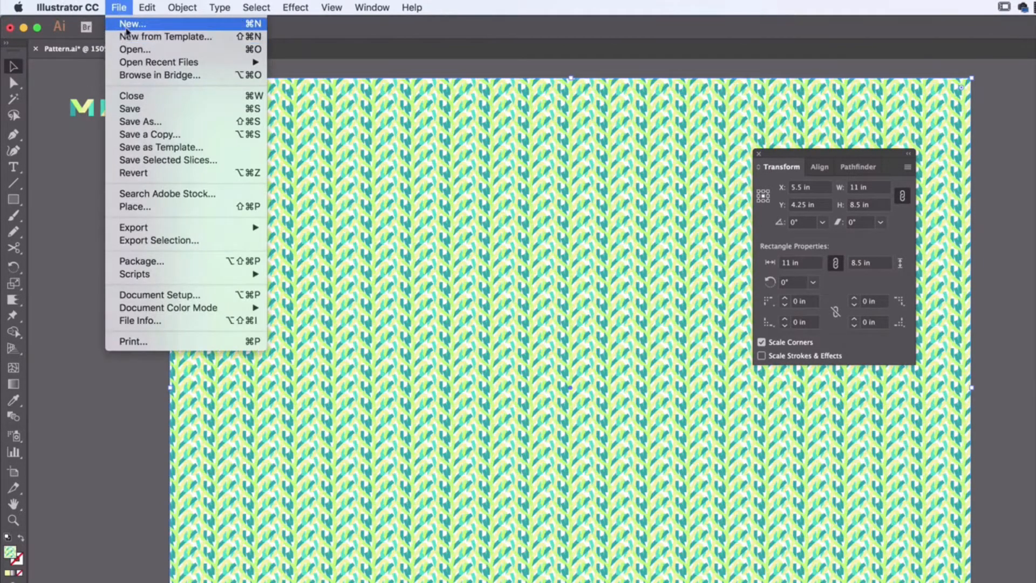
pyautogui.click(722, 300)
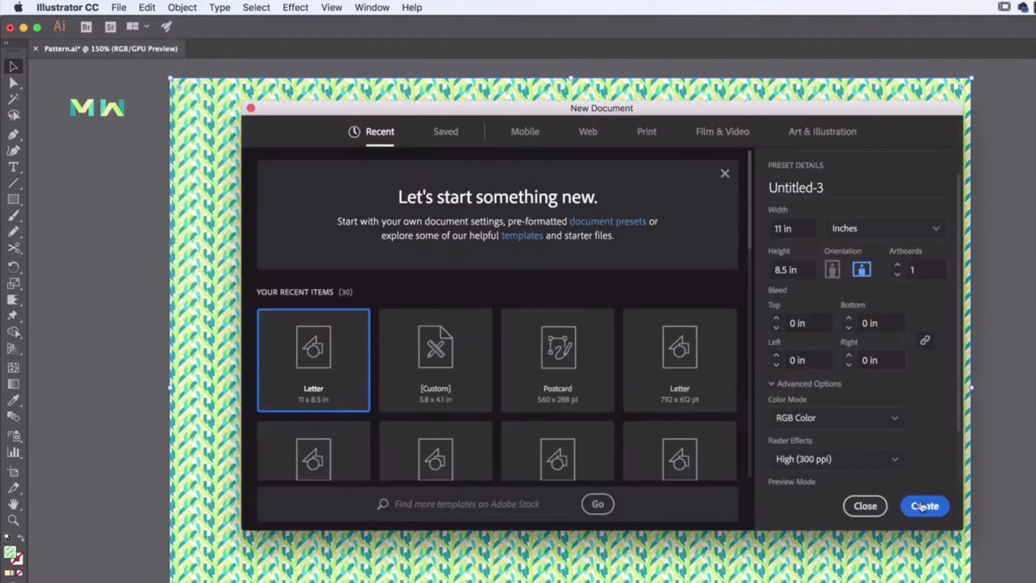
pyautogui.click(863, 502)
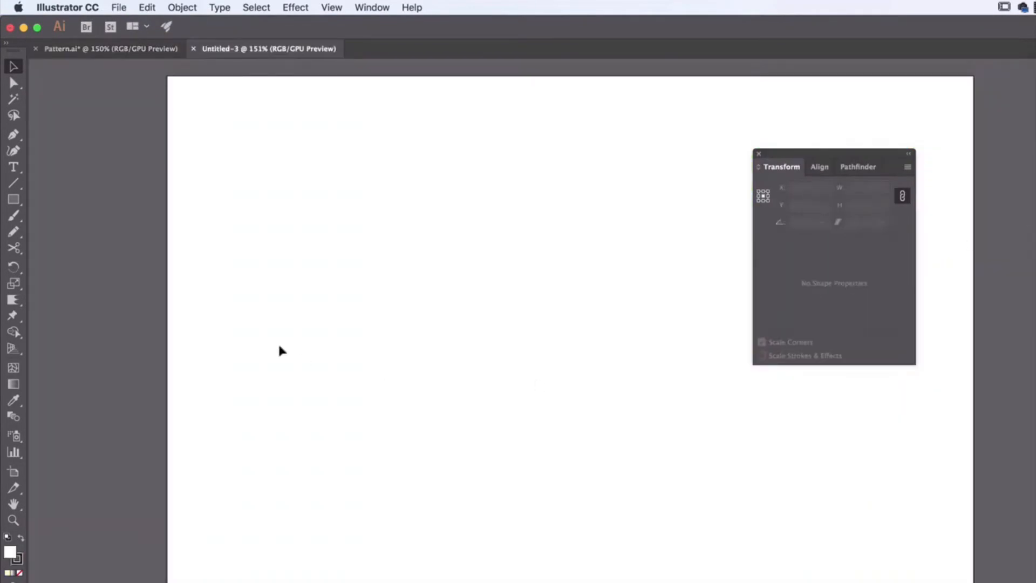
pyautogui.click(11, 197)
pyautogui.moveTo(335, 162); pyautogui.dragTo(741, 467)
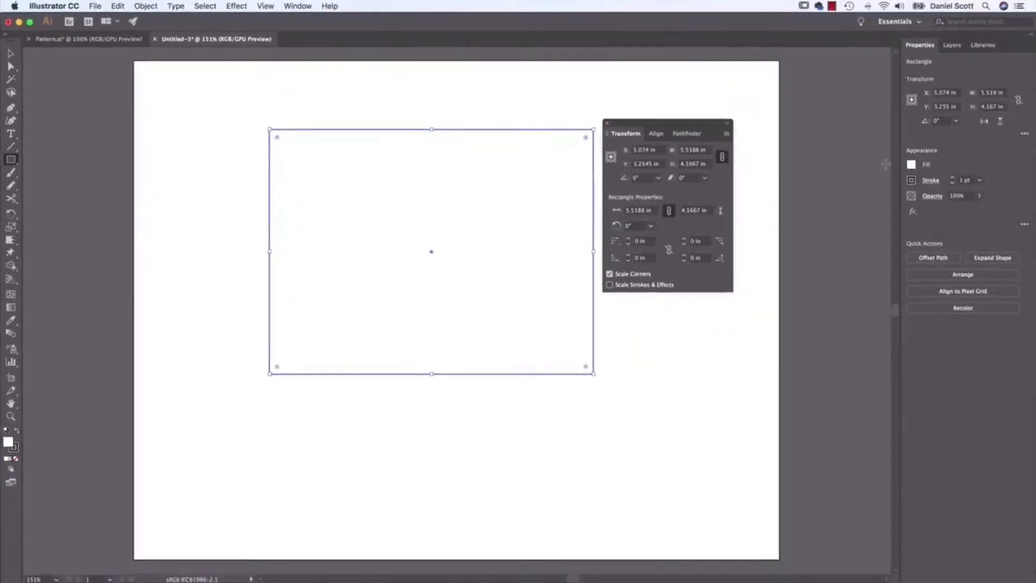
# - Fill the new document's rectangle with the green and orange floral pattern swatch, and return to the Pattern.ai document
pyautogui.click(910, 166)
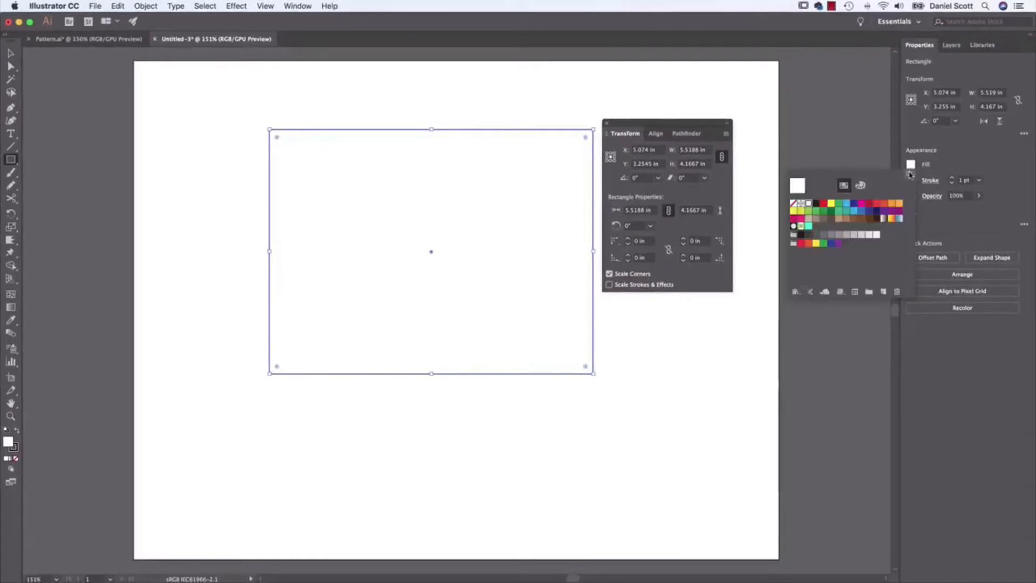
pyautogui.click(801, 226)
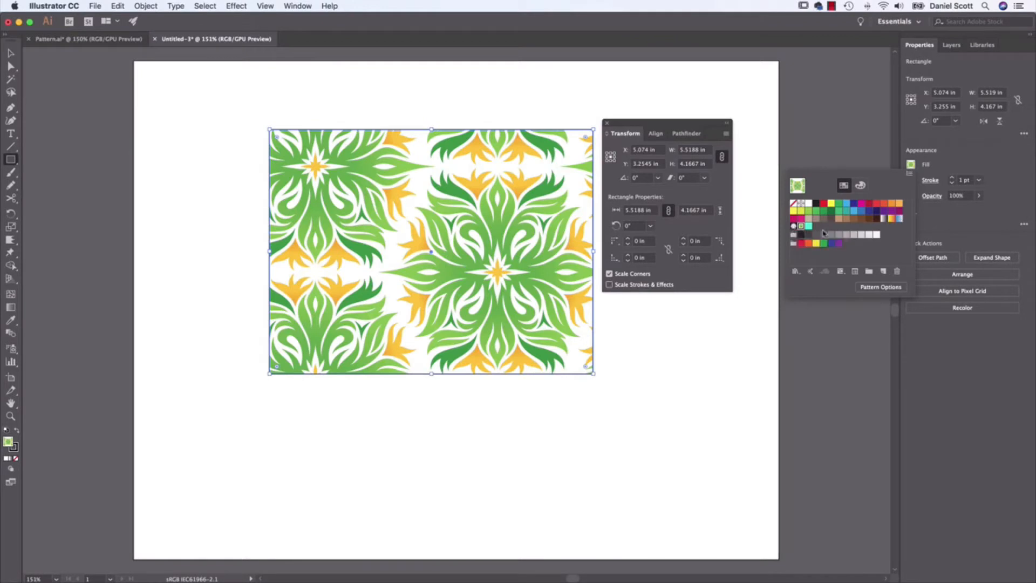
pyautogui.click(808, 227)
pyautogui.click(803, 228)
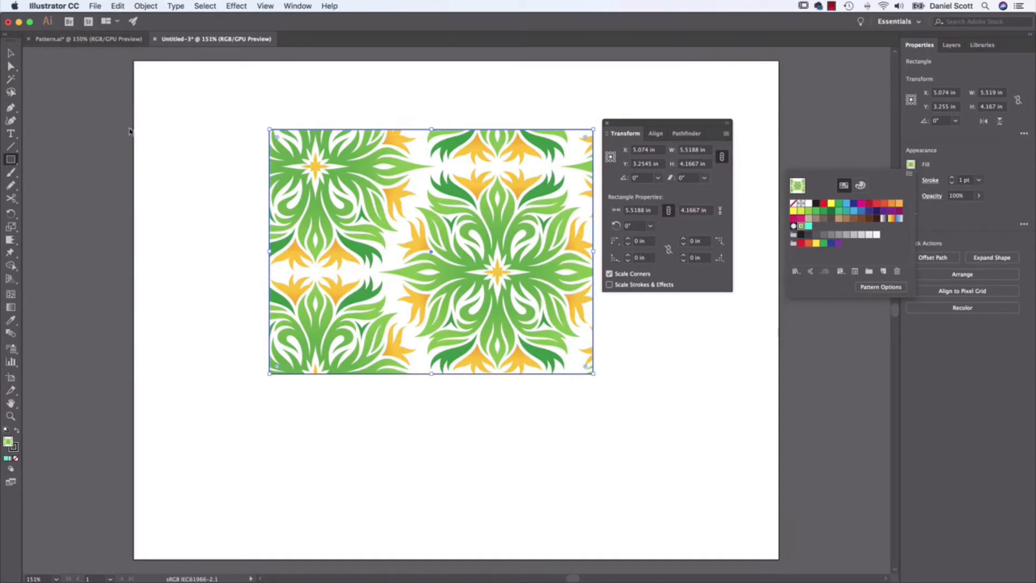
pyautogui.click(88, 48)
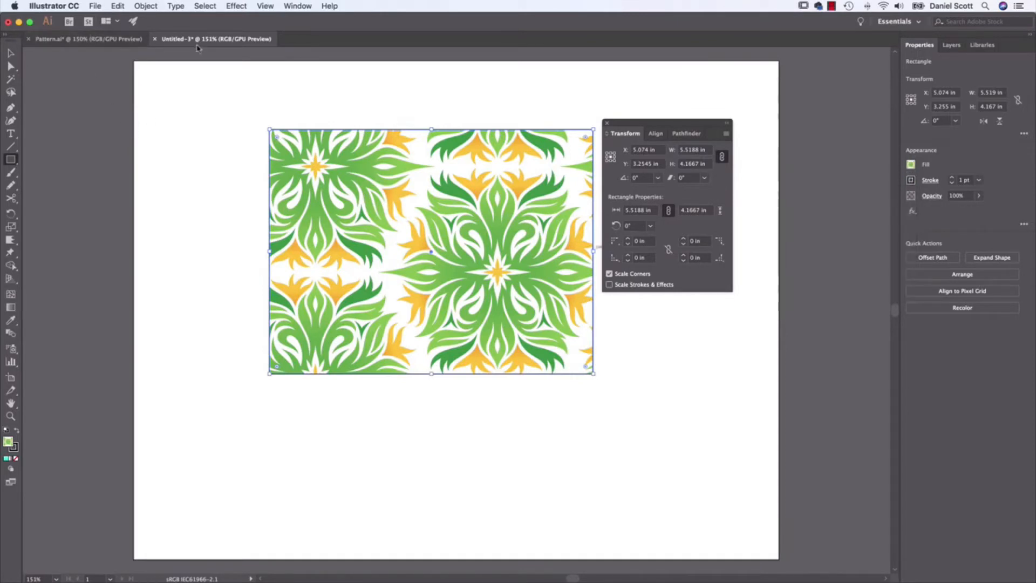
pyautogui.click(89, 39)
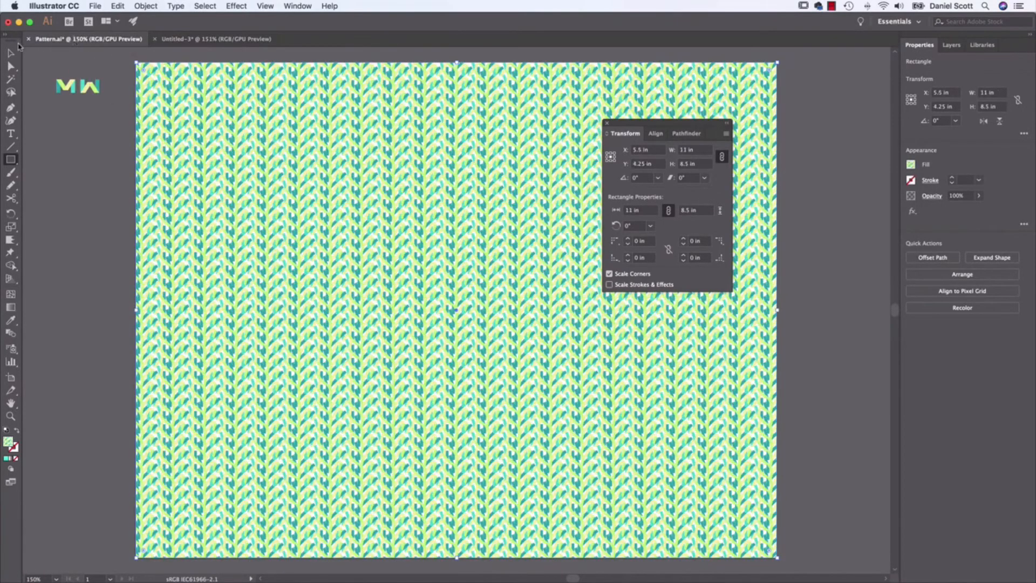
# - Paste the M pattern rectangle from Pattern.ai into the new document to bring in its swatch, and remove the pasted rectangle
pyautogui.click(11, 52)
pyautogui.moveTo(348, 226); pyautogui.dragTo(529, 261)
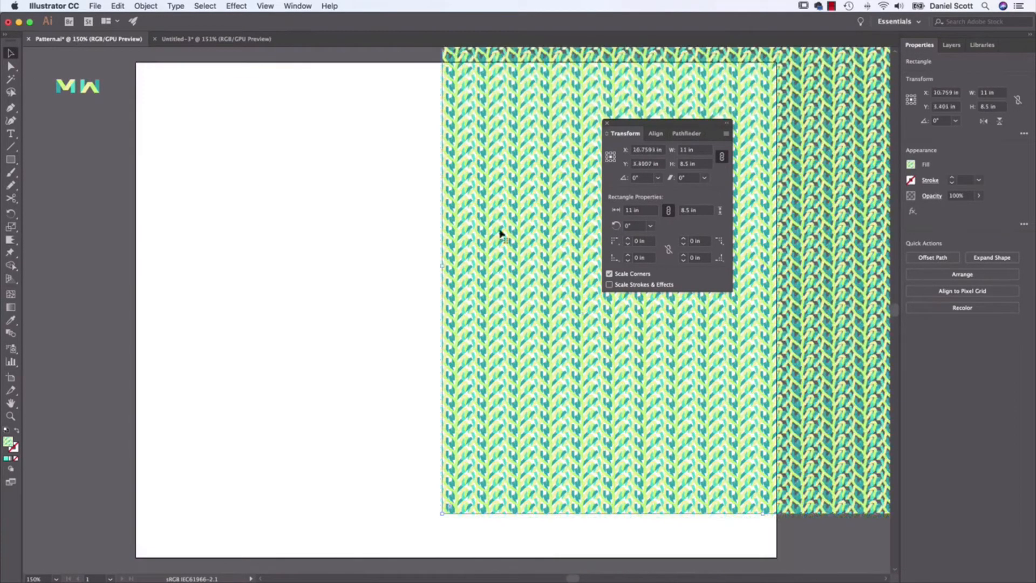
pyautogui.click(216, 39)
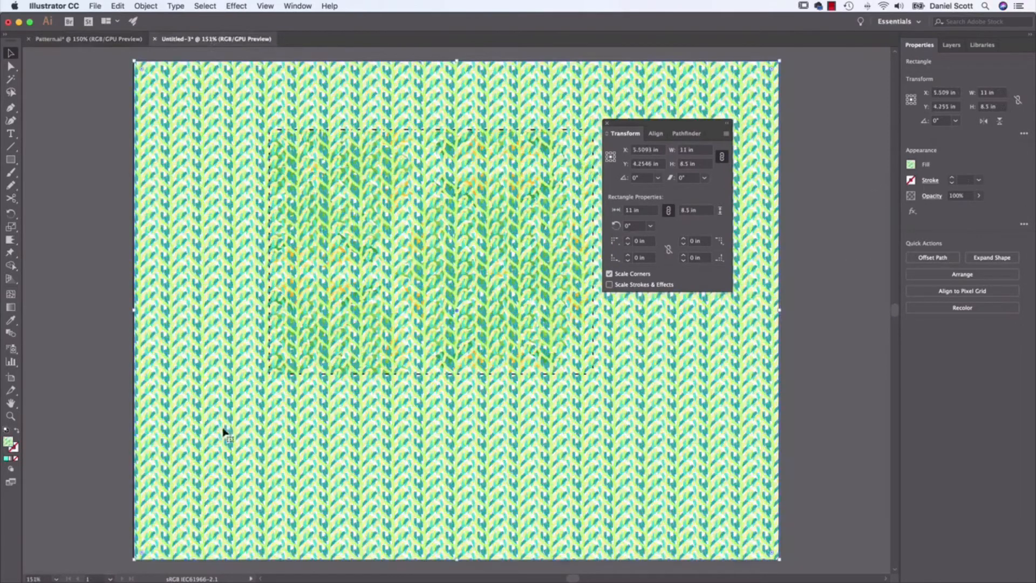
pyautogui.press('super+v')
pyautogui.press('super+z')
pyautogui.click(189, 236)
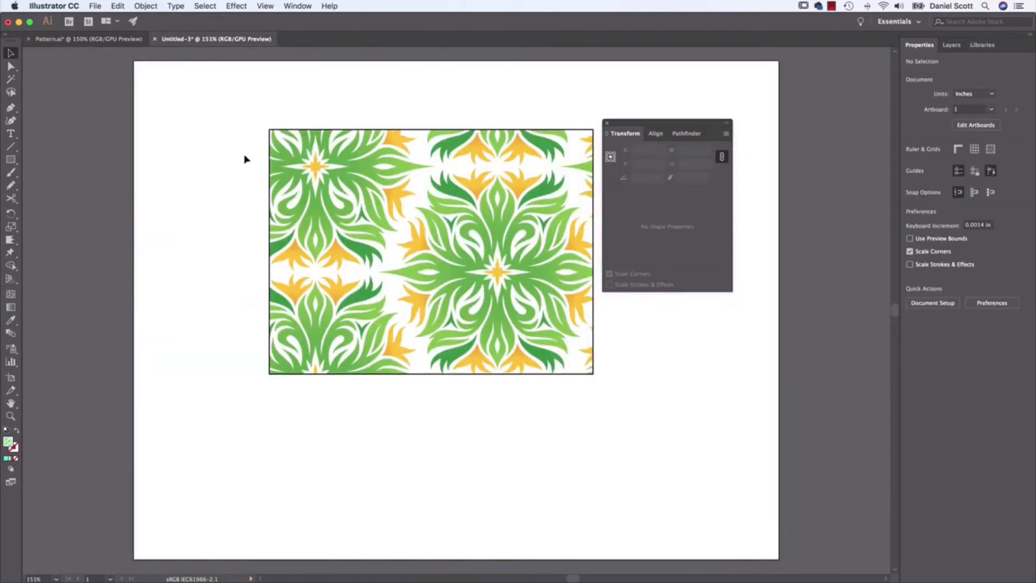
# - Fill the new document's floral rectangle with the imported green and teal M pattern swatch
pyautogui.click(497, 248)
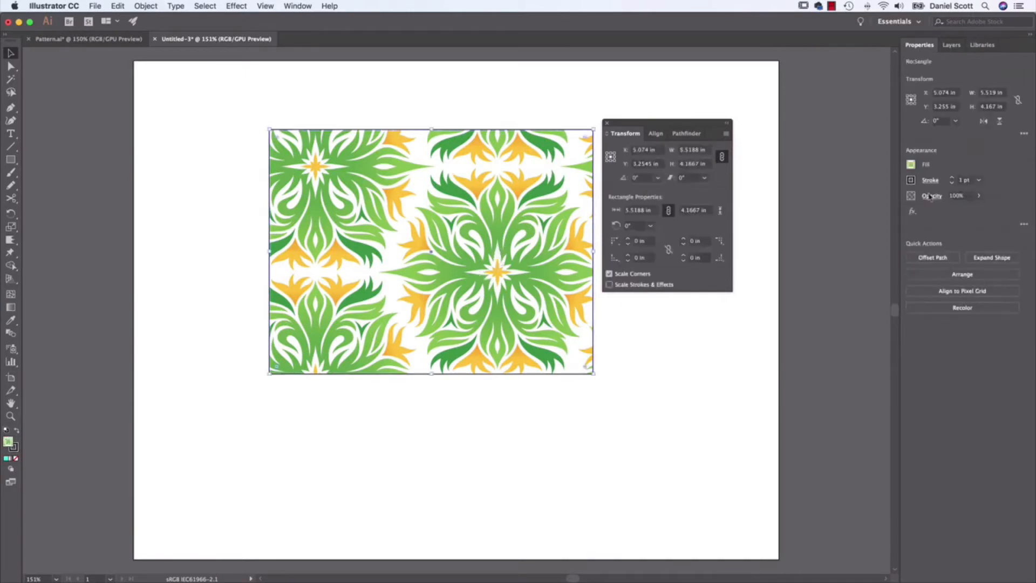
pyautogui.click(911, 165)
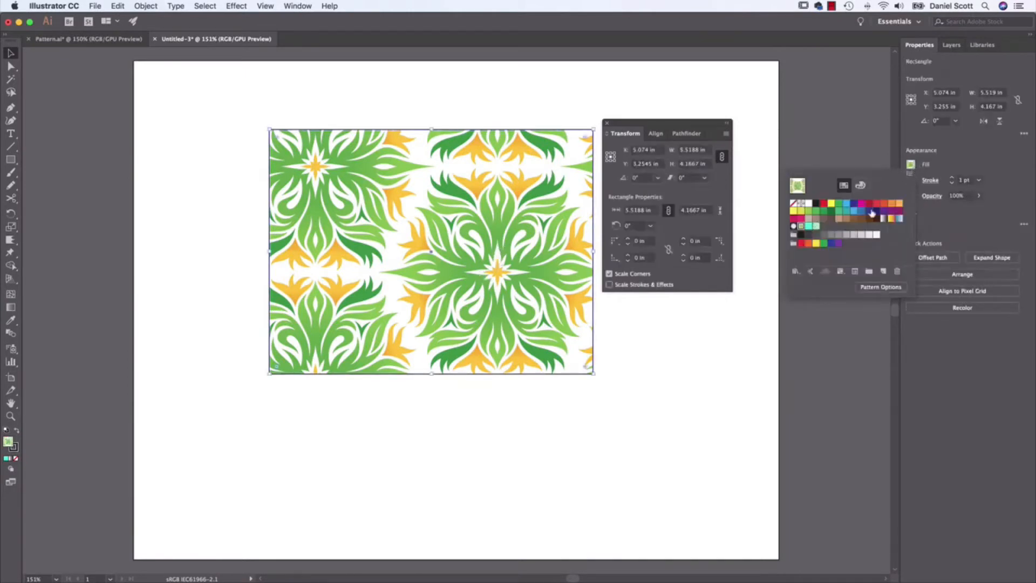
pyautogui.click(815, 226)
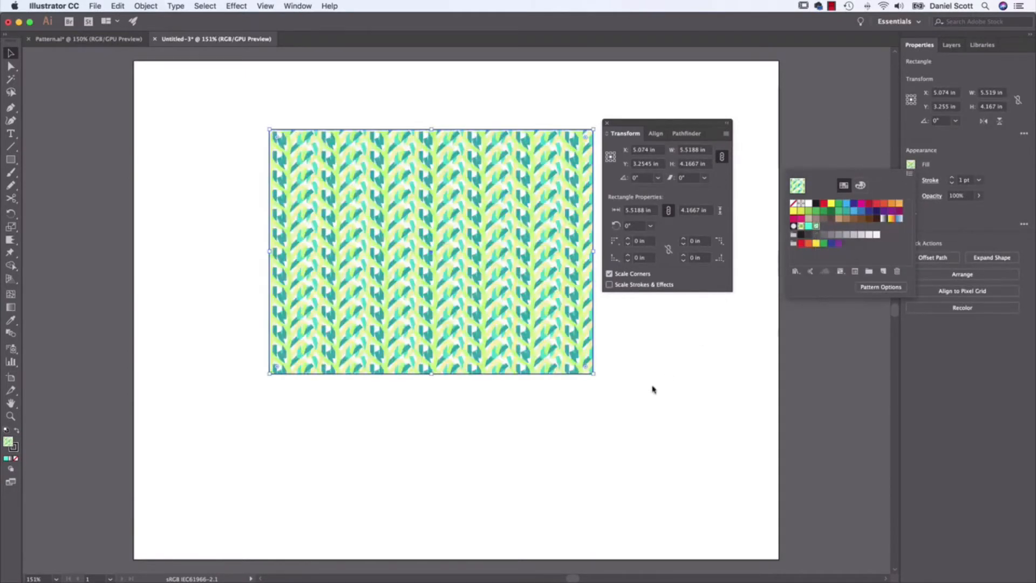
pyautogui.click(910, 175)
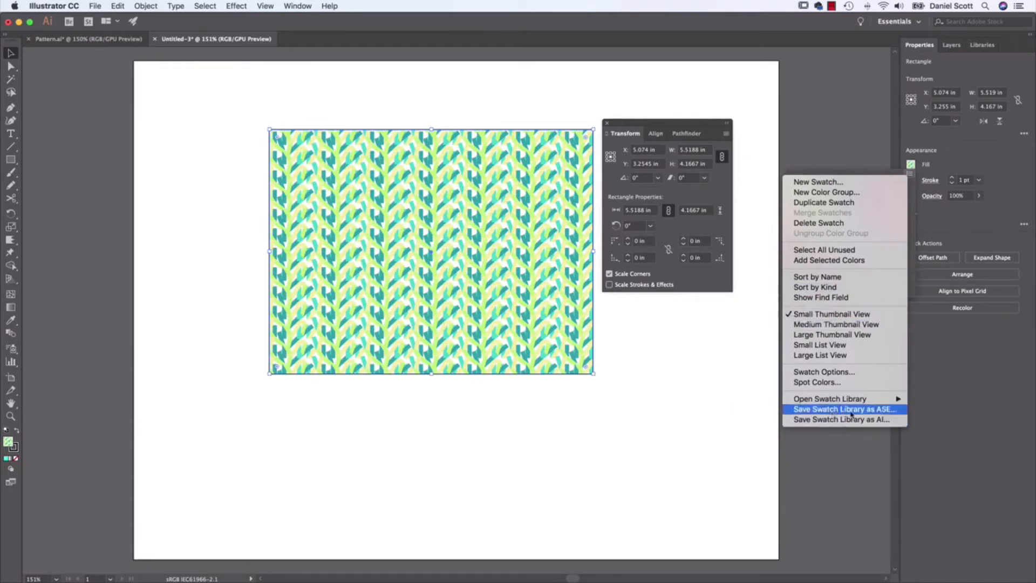
pyautogui.moveTo(853, 400)
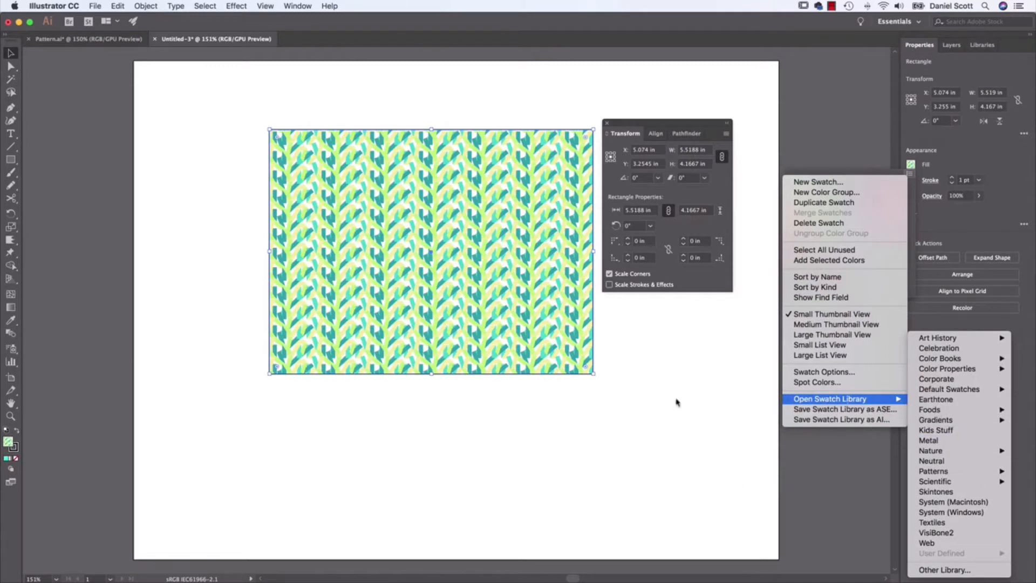
pyautogui.click(670, 346)
pyautogui.click(671, 345)
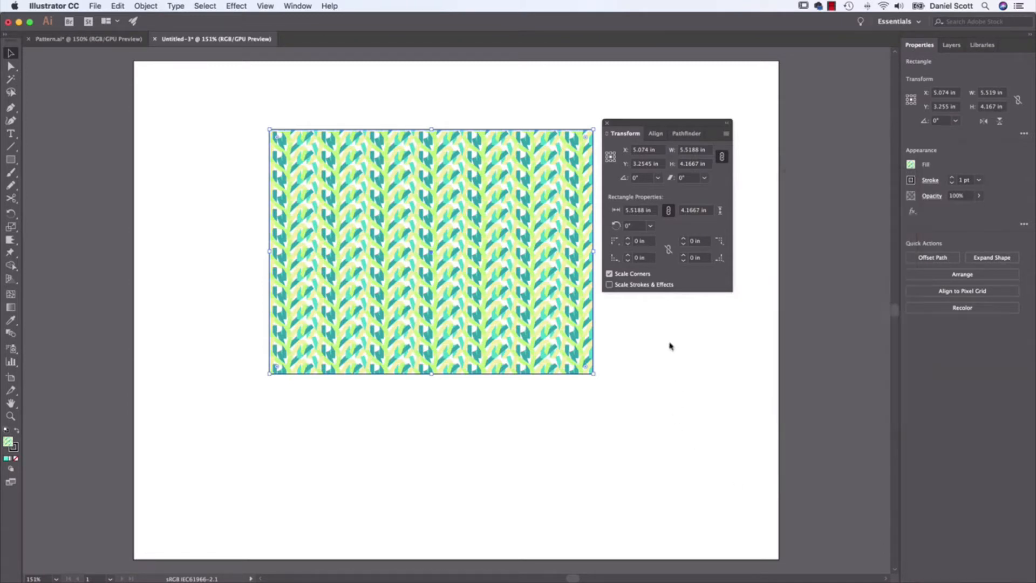
pyautogui.click(679, 347)
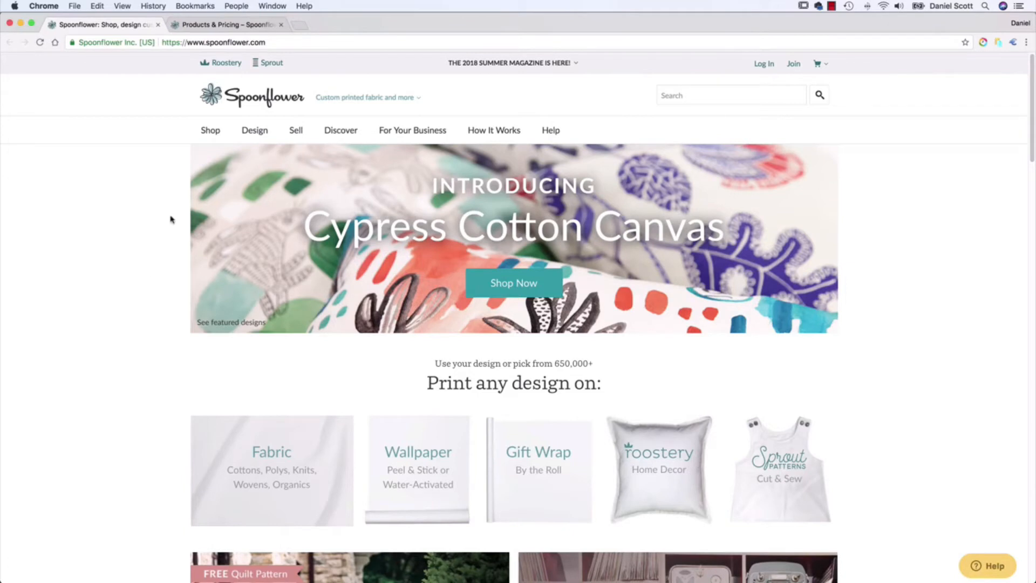
# - Switch to the Spoonflower home page in Chrome and review which product types a design can be printed on
pyautogui.moveTo(502, 132)
pyautogui.scroll(-6, 139, 310)
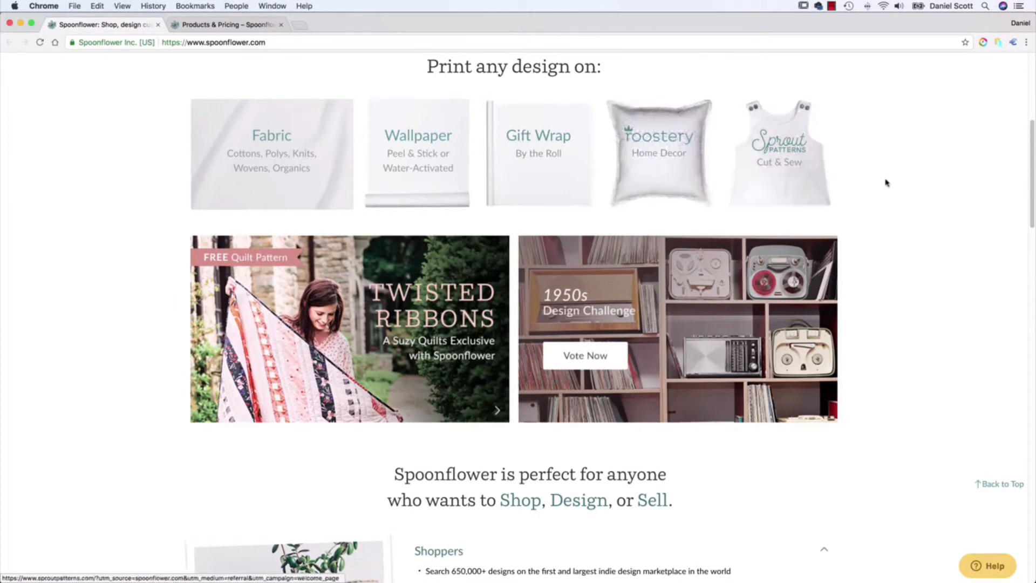
pyautogui.scroll(-3, 886, 182)
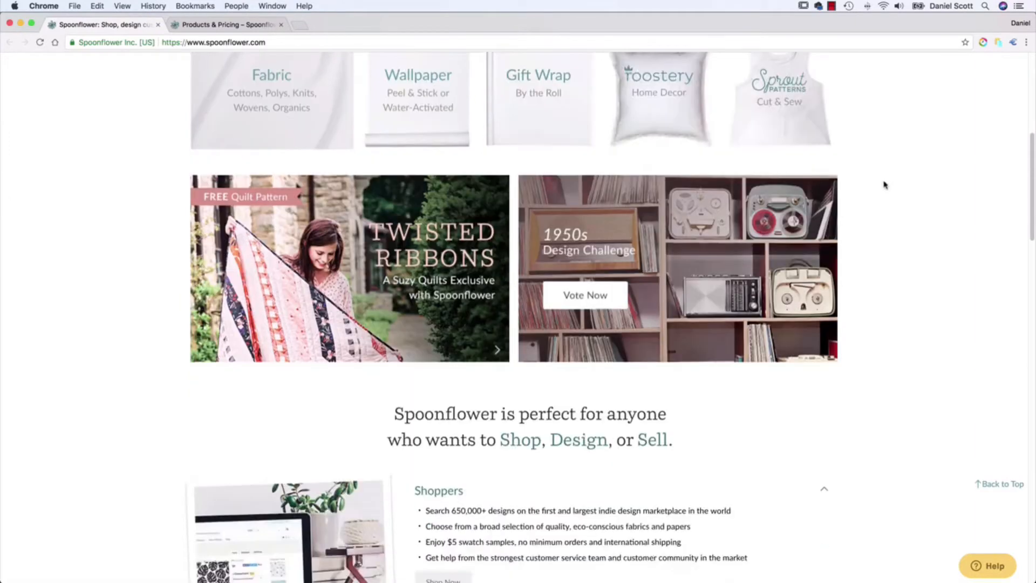
pyautogui.scroll(6, 638, 93)
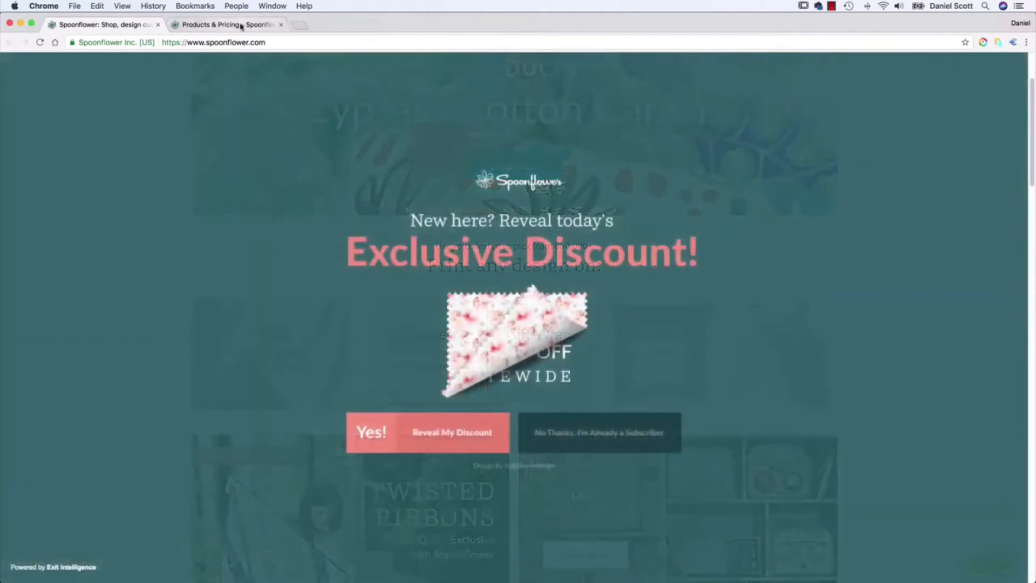
# - Review Spoonflower's Products & Pricing page, from the fabrics and their prices down to the sample pack and wallpapers
pyautogui.click(241, 24)
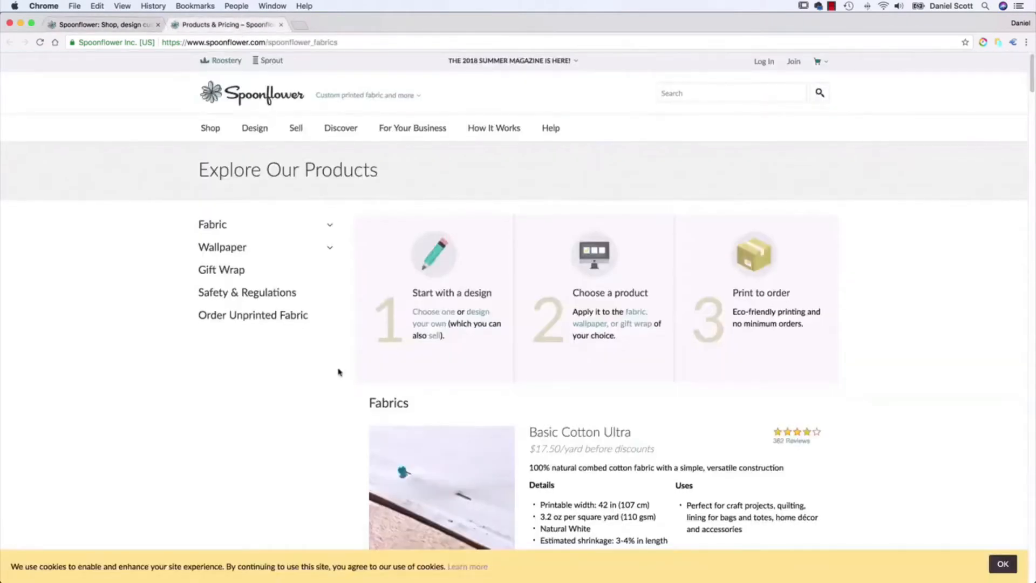
pyautogui.scroll(-2, 340, 370)
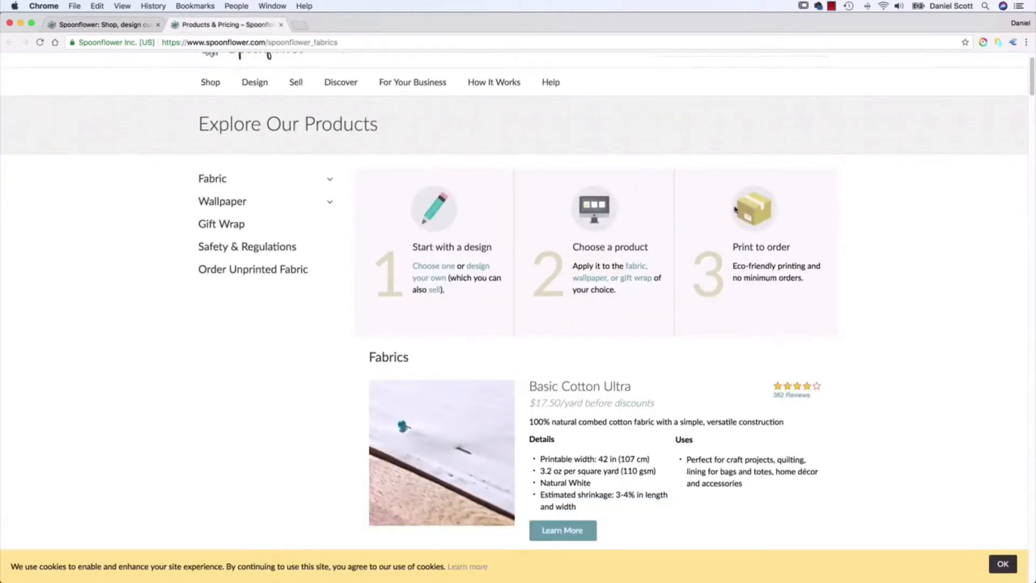
pyautogui.scroll(-5, 615, 298)
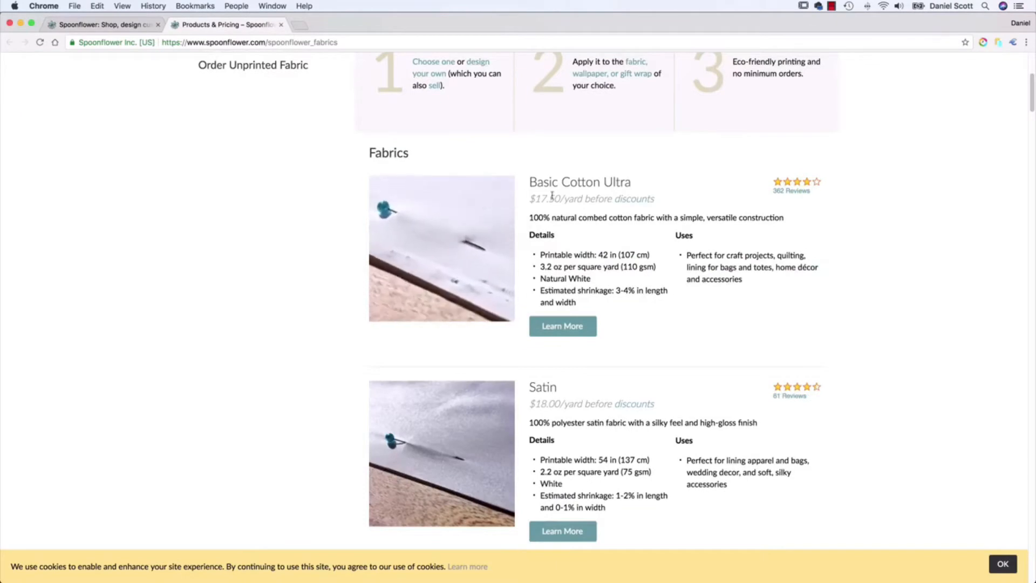
pyautogui.scroll(-15, 603, 301)
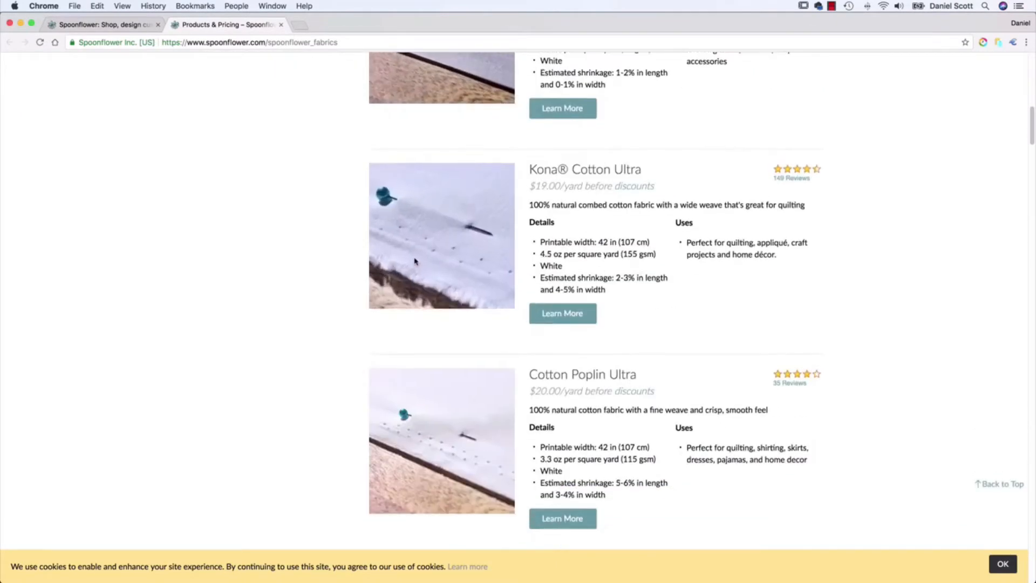
pyautogui.scroll(-15, 326, 264)
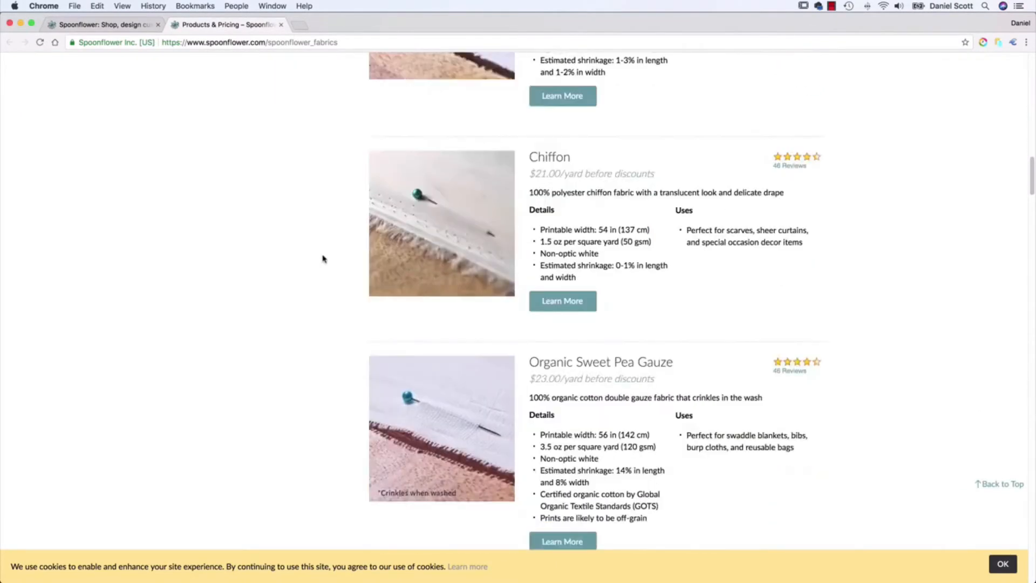
pyautogui.scroll(-20, 322, 259)
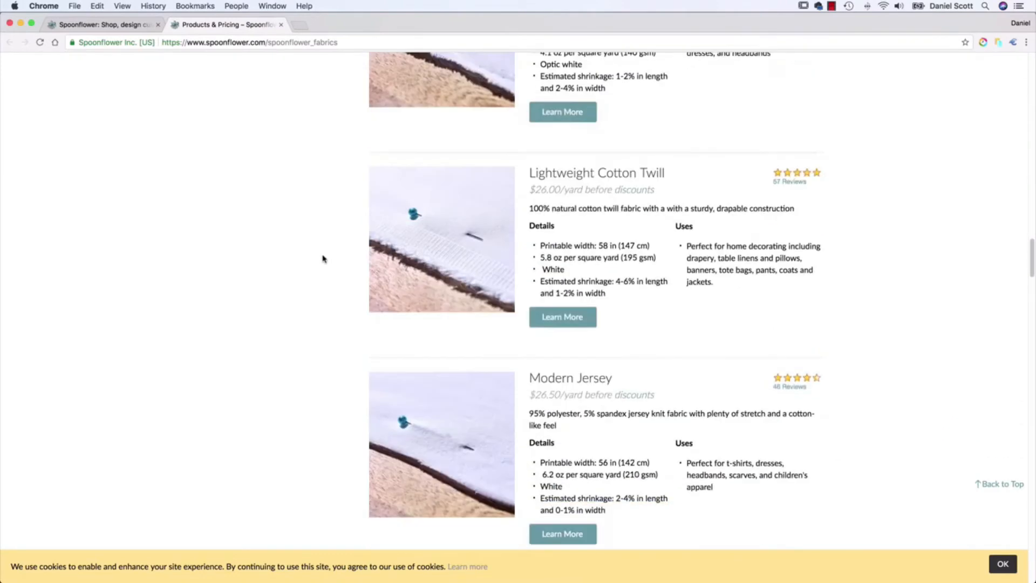
pyautogui.scroll(-20, 322, 259)
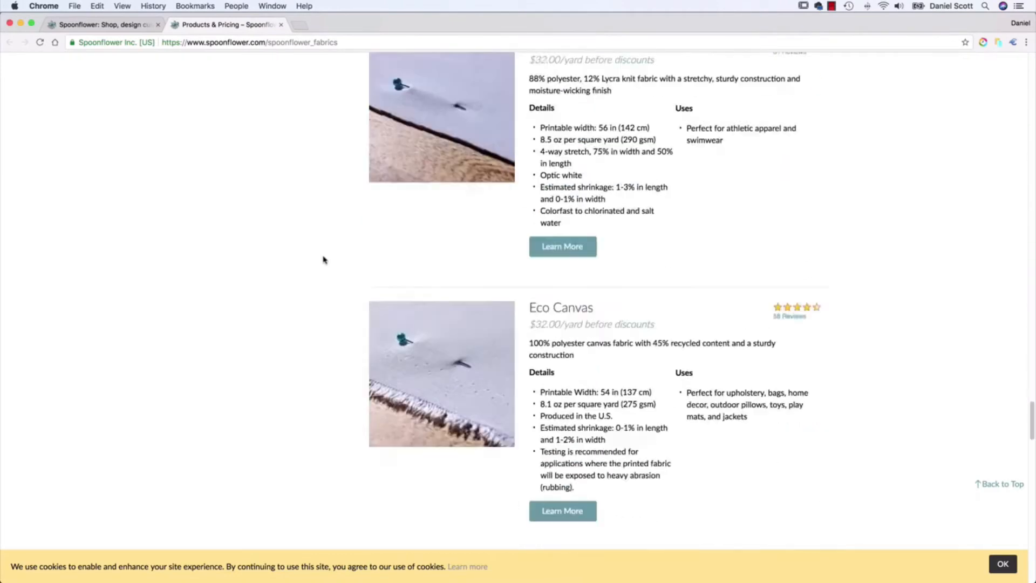
pyautogui.scroll(-10, 323, 260)
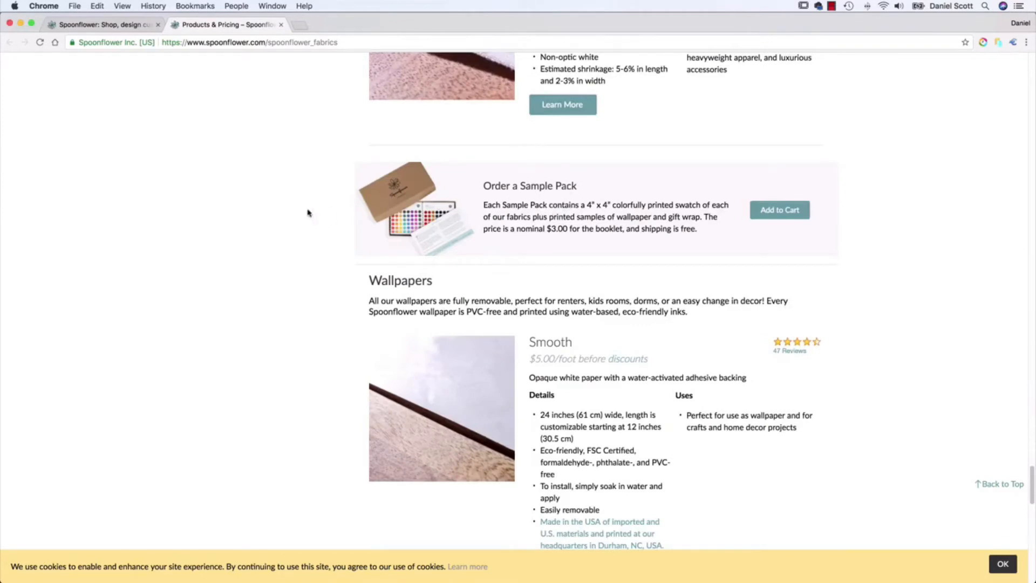
pyautogui.scroll(10, 296, 218)
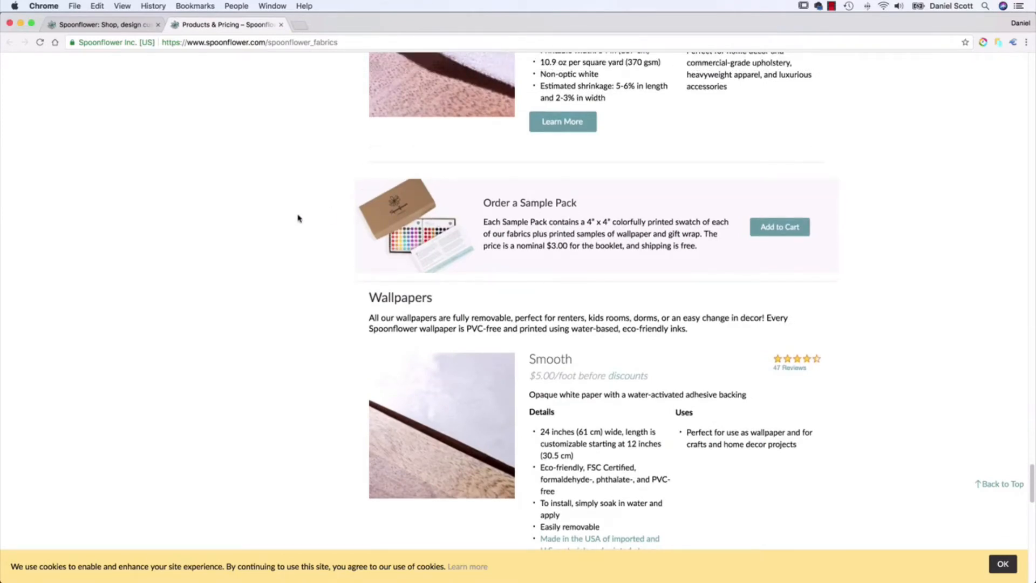
pyautogui.scroll(10, 299, 220)
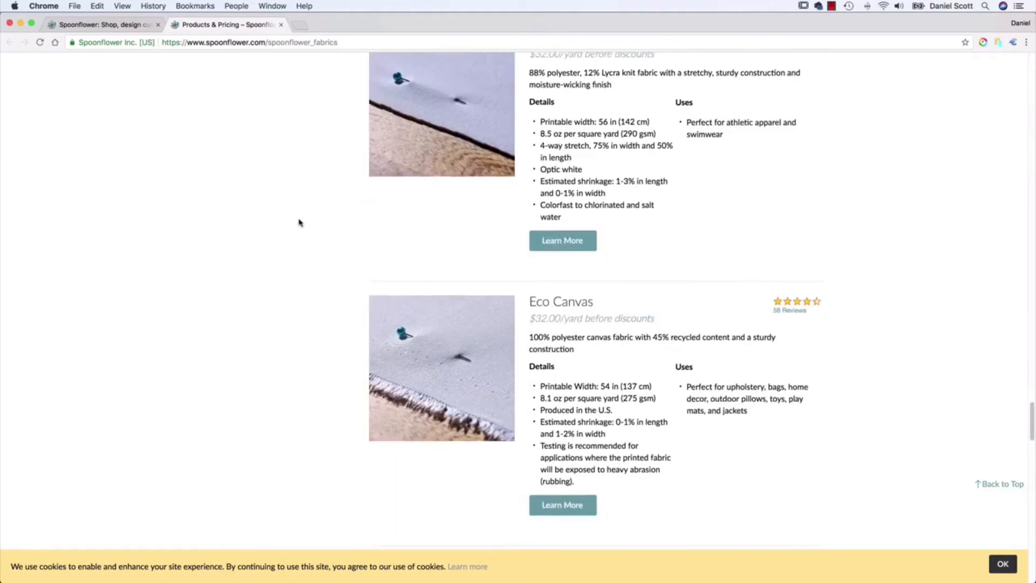
pyautogui.scroll(10, 299, 223)
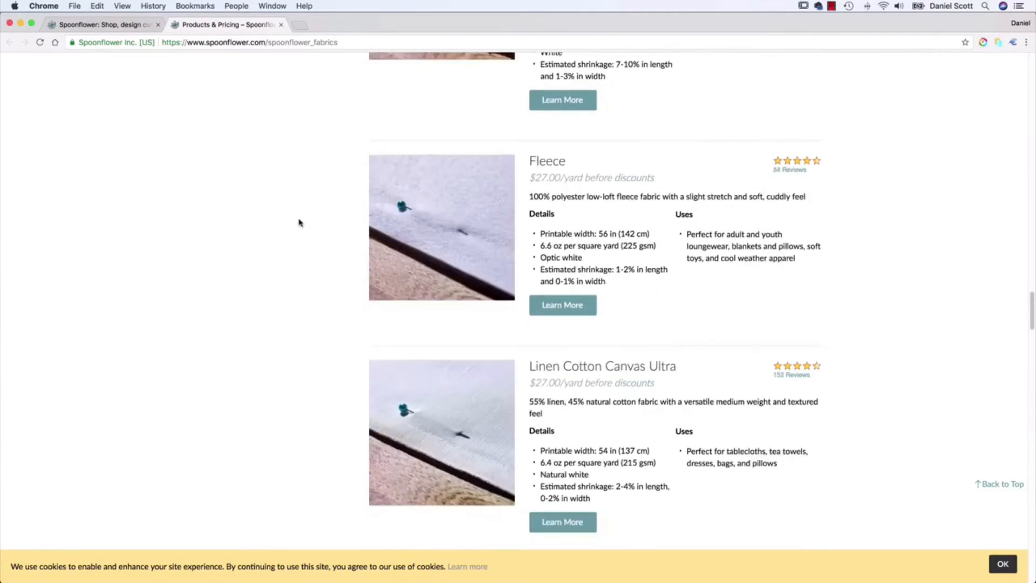
pyautogui.scroll(5, 299, 223)
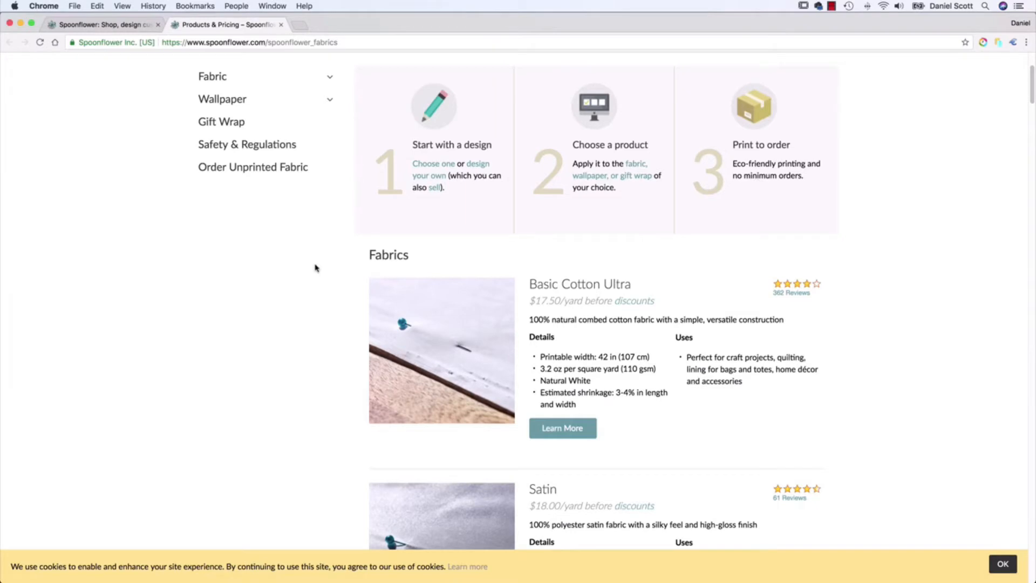
pyautogui.scroll(3, 318, 276)
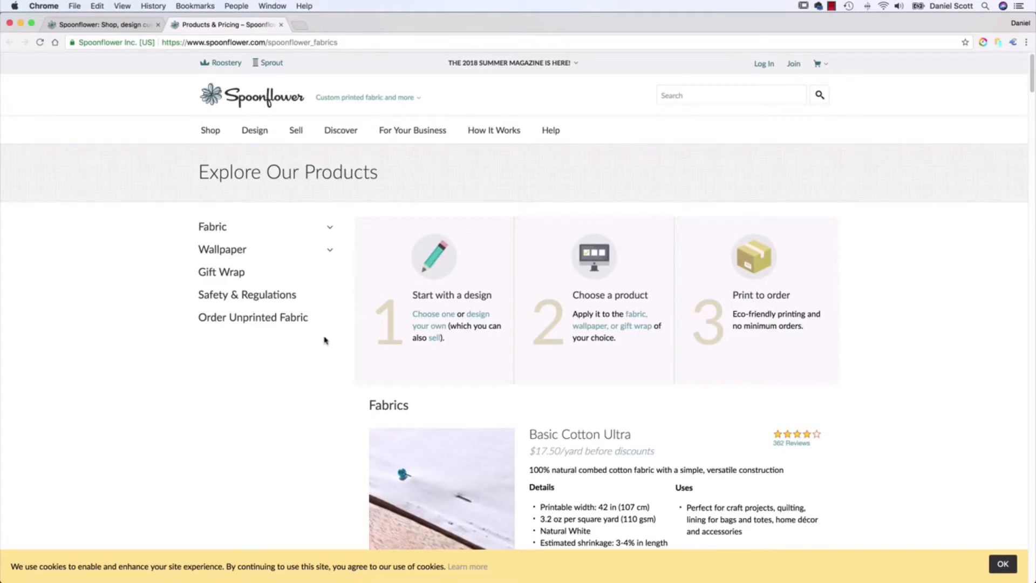
# - Switch to the Illustrator document with traced images and compare the original man-and-bicycle photo with its magenta and grey version
pyautogui.press('super+Tab')
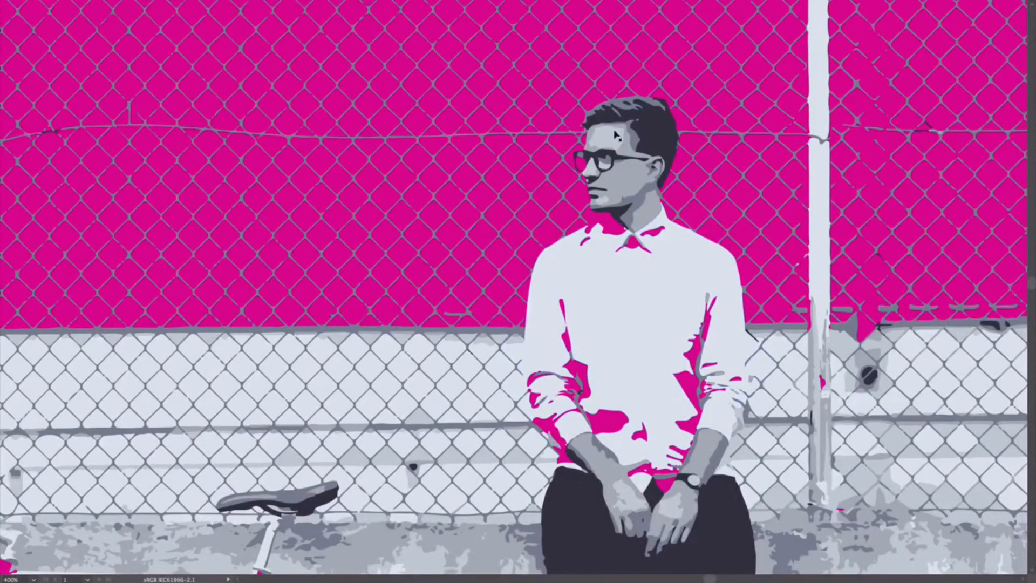
pyautogui.scroll(15, 824, 342)
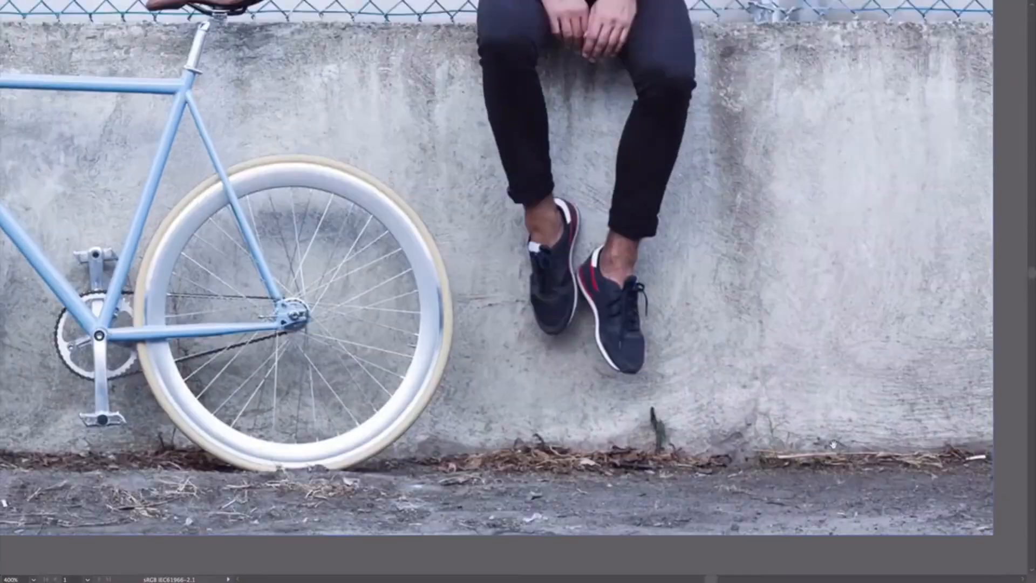
pyautogui.scroll(15, 833, 444)
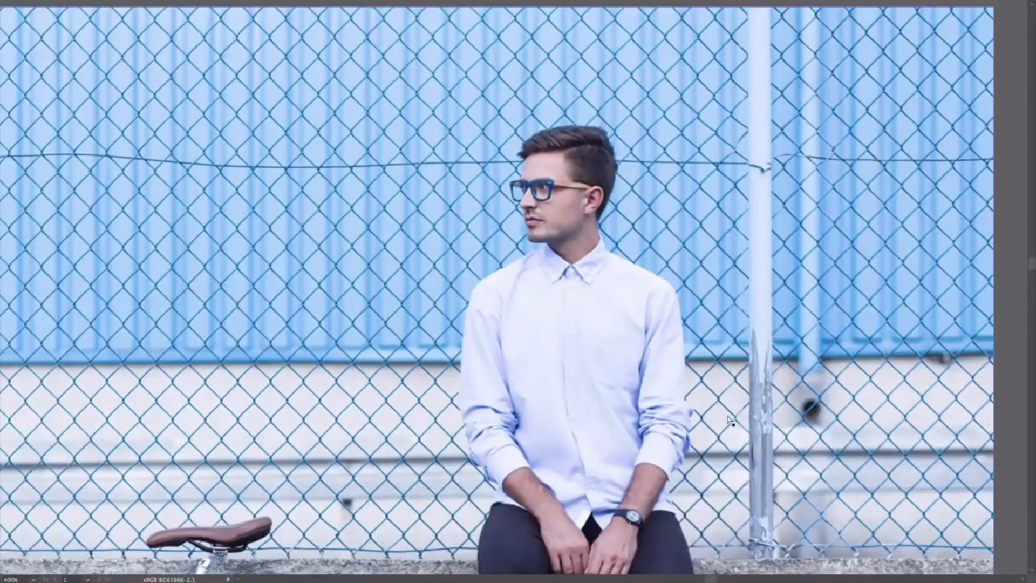
pyautogui.hotkey('ctrl', '-')
pyautogui.hotkey('ctrl', '-')
pyautogui.hotkey('ctrl', '-')
pyautogui.scroll(-10, 674, 269)
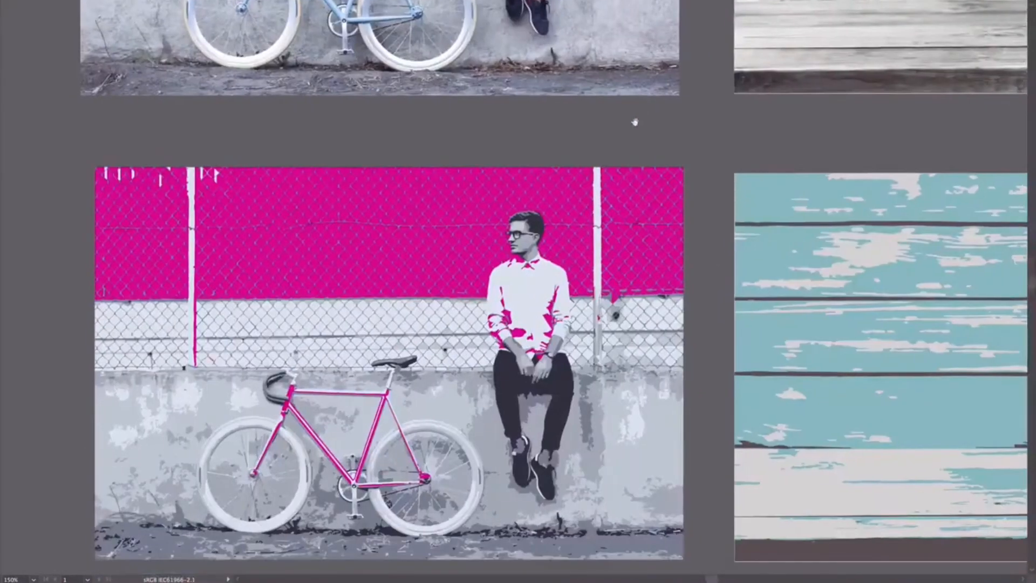
# - Compare the red sneakers photo and the studio portrait with their limited-color and black-and-white traced versions
pyautogui.hscroll(10, 642, 237)
pyautogui.scroll(6, 642, 237)
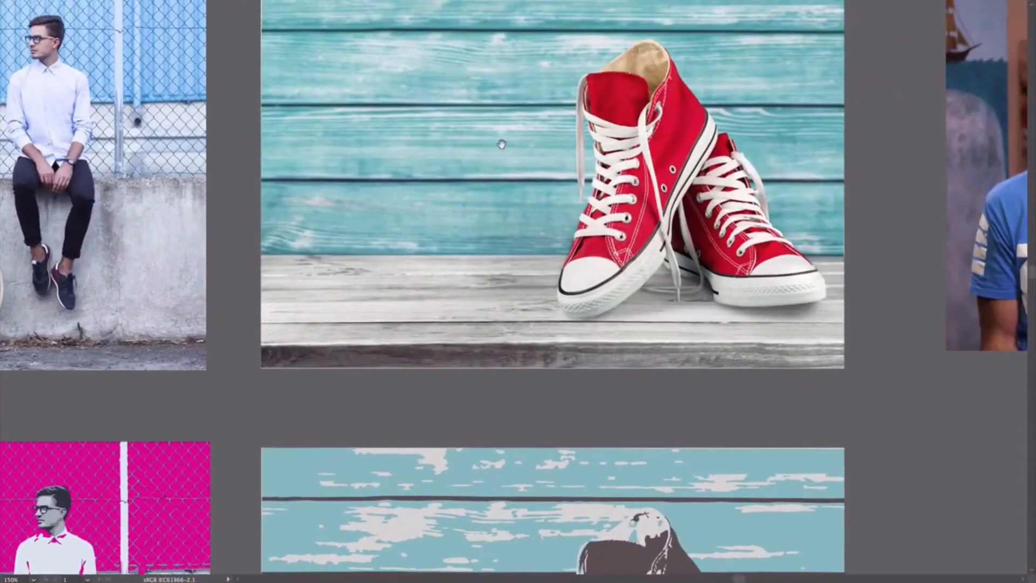
pyautogui.scroll(-10, 501, 144)
pyautogui.hscroll(2, 502, 144)
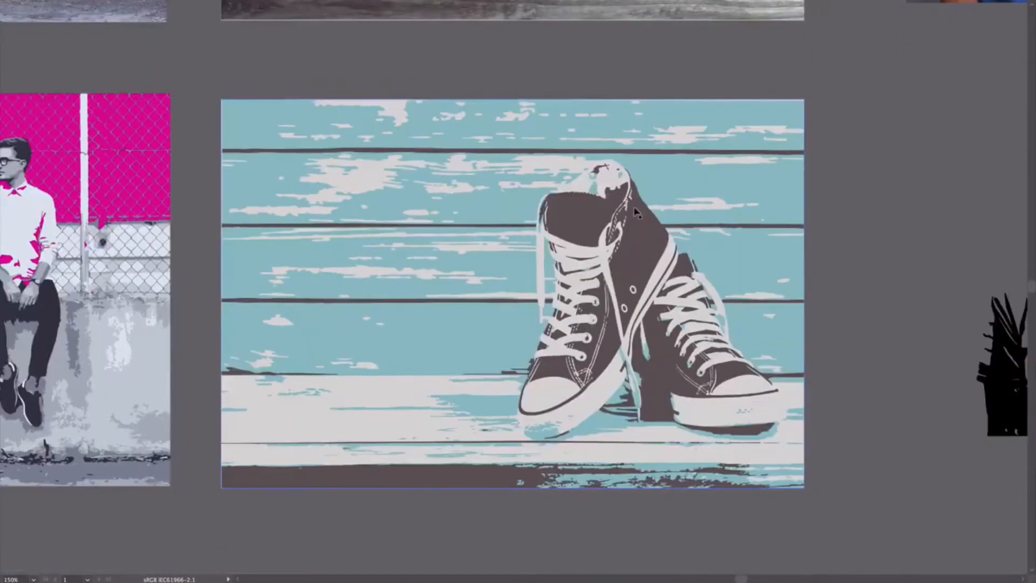
pyautogui.moveTo(895, 150); pyautogui.dragTo(354, 409)
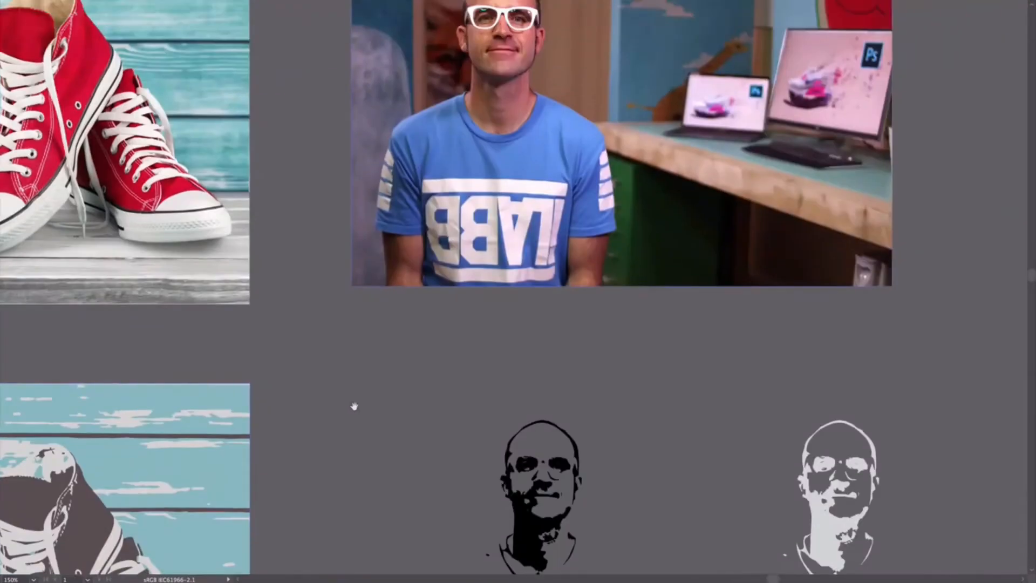
pyautogui.moveTo(545, 225); pyautogui.dragTo(545, 381)
pyautogui.scroll(-10, 545, 382)
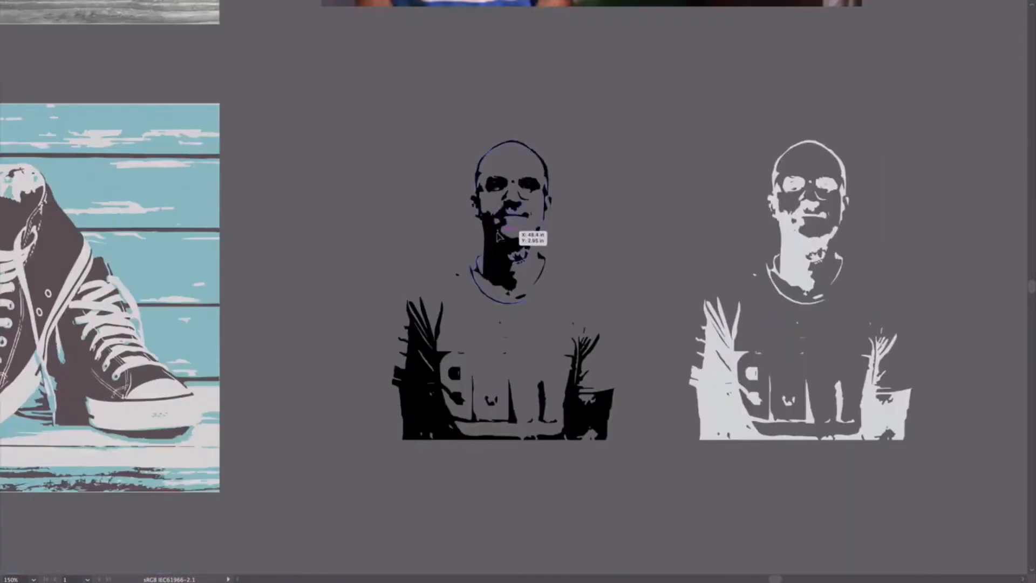
pyautogui.click(498, 236)
pyautogui.click(313, 238)
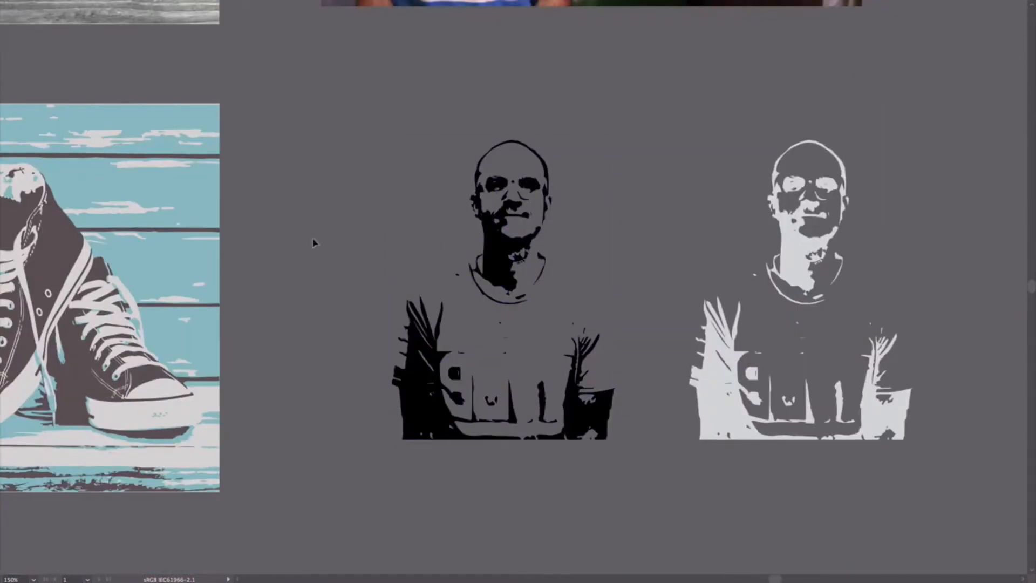
pyautogui.click(814, 257)
pyautogui.hscroll(5, 782, 246)
pyautogui.click(809, 300)
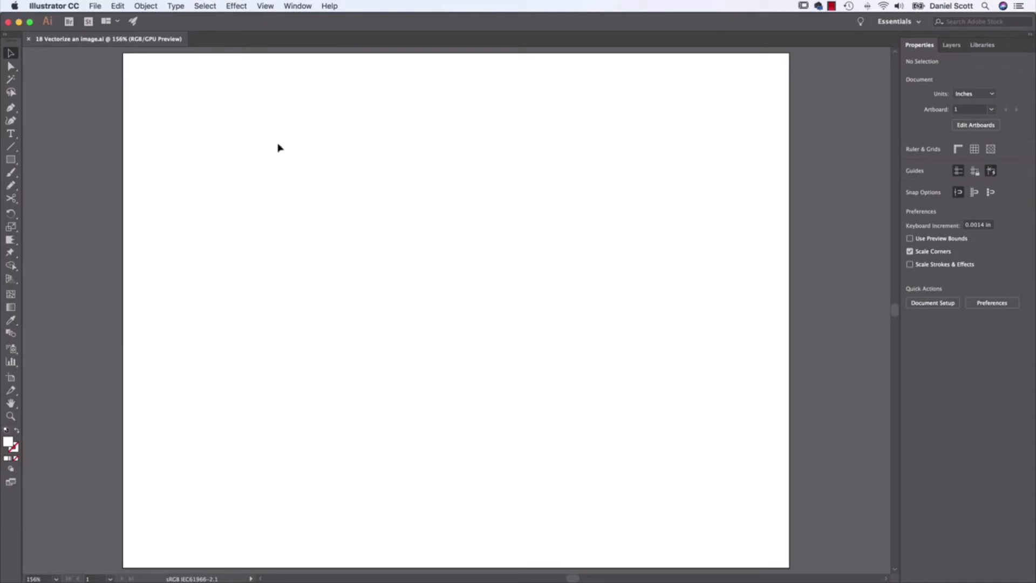
# - Place the Live Trace image from the Exercise Files folder on the artboard, about 10.1 in wide and centered horizontally
pyautogui.click(94, 6)
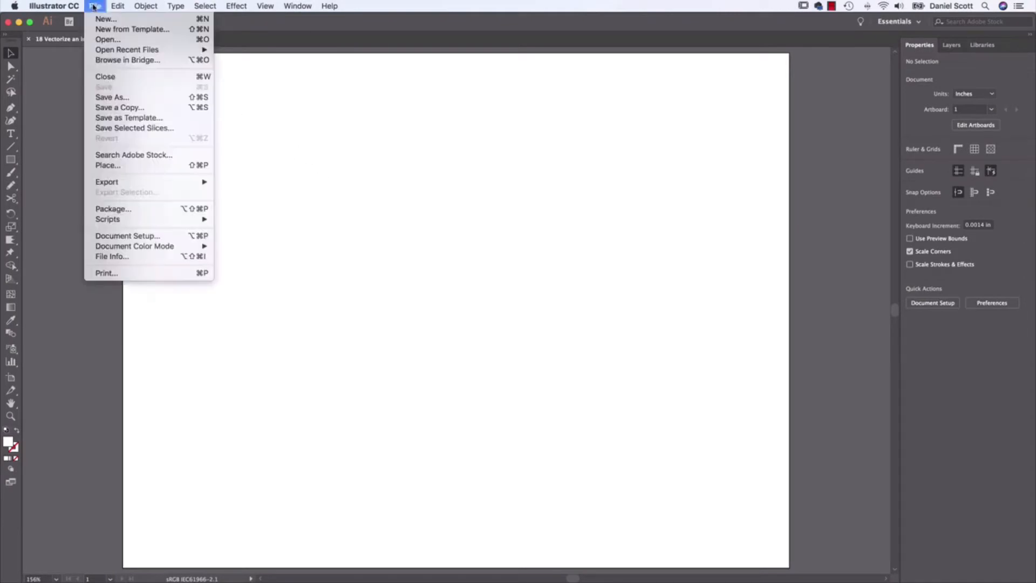
pyautogui.click(118, 166)
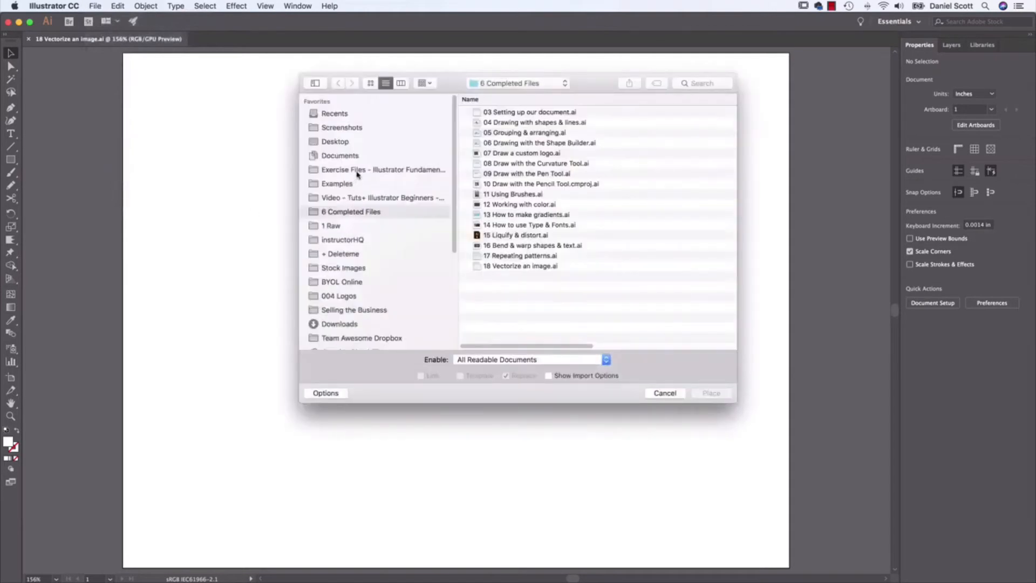
pyautogui.click(345, 169)
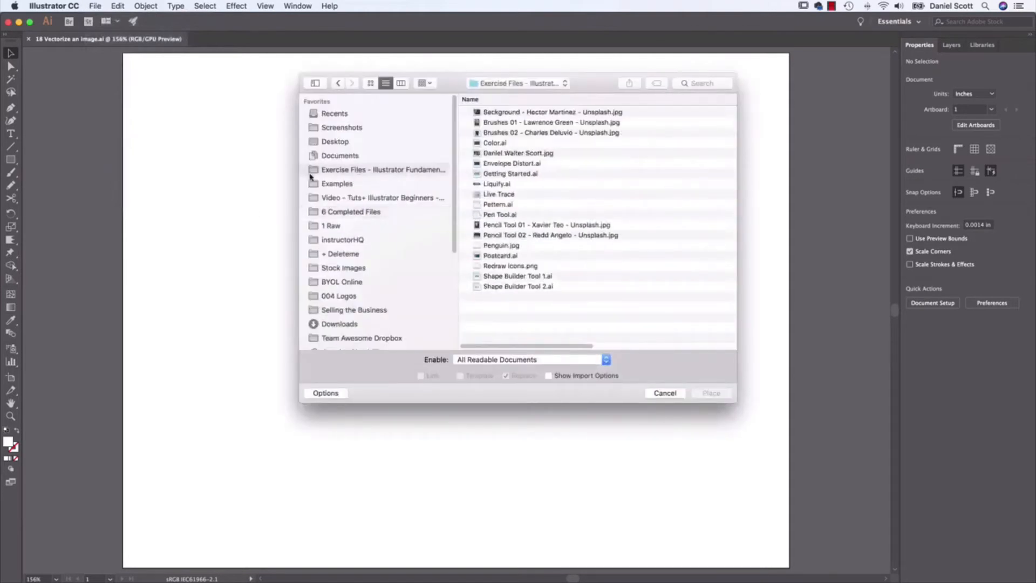
pyautogui.click(494, 196)
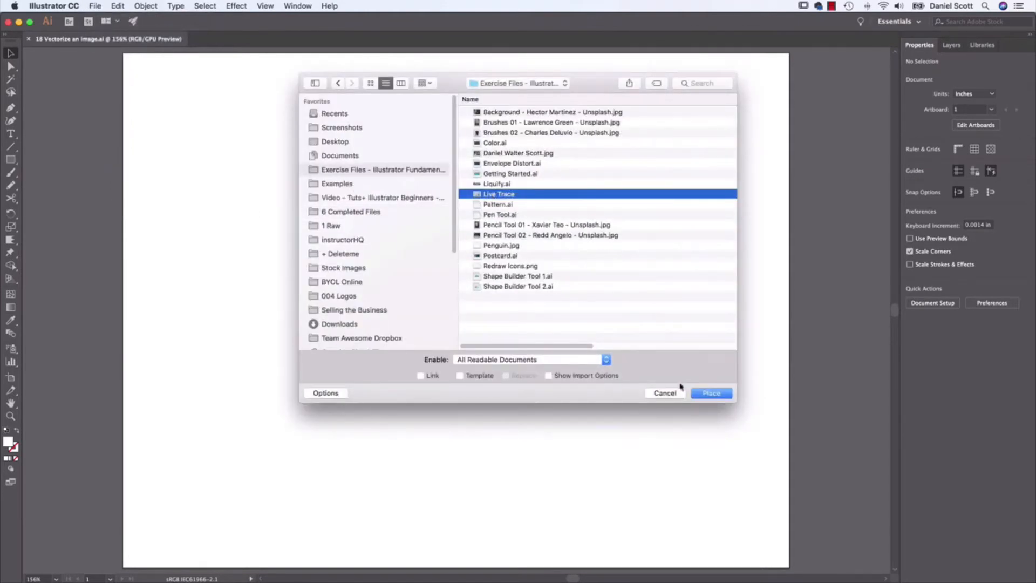
pyautogui.click(712, 393)
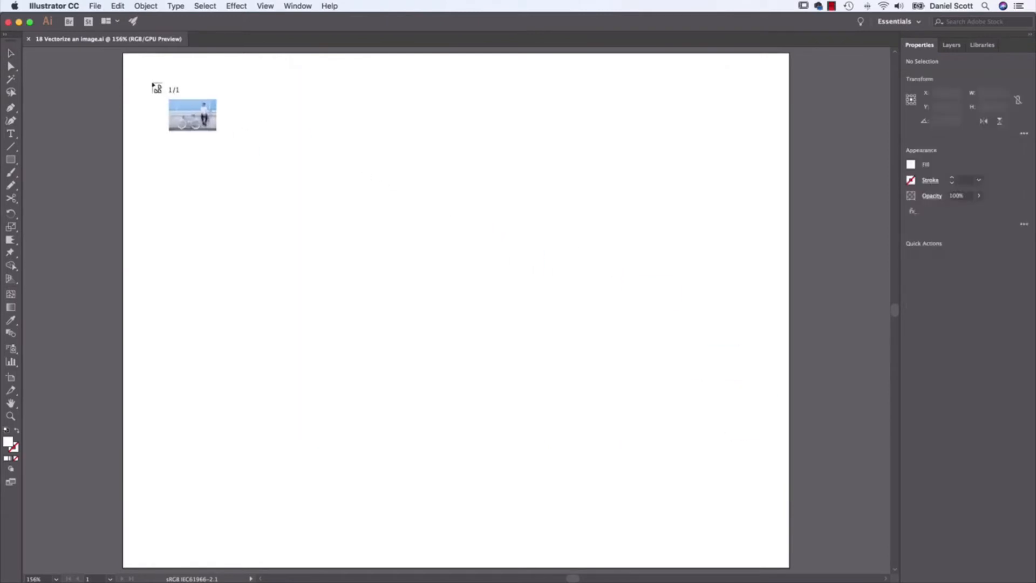
pyautogui.moveTo(172, 66); pyautogui.dragTo(785, 513)
pyautogui.moveTo(675, 189); pyautogui.dragTo(652, 214)
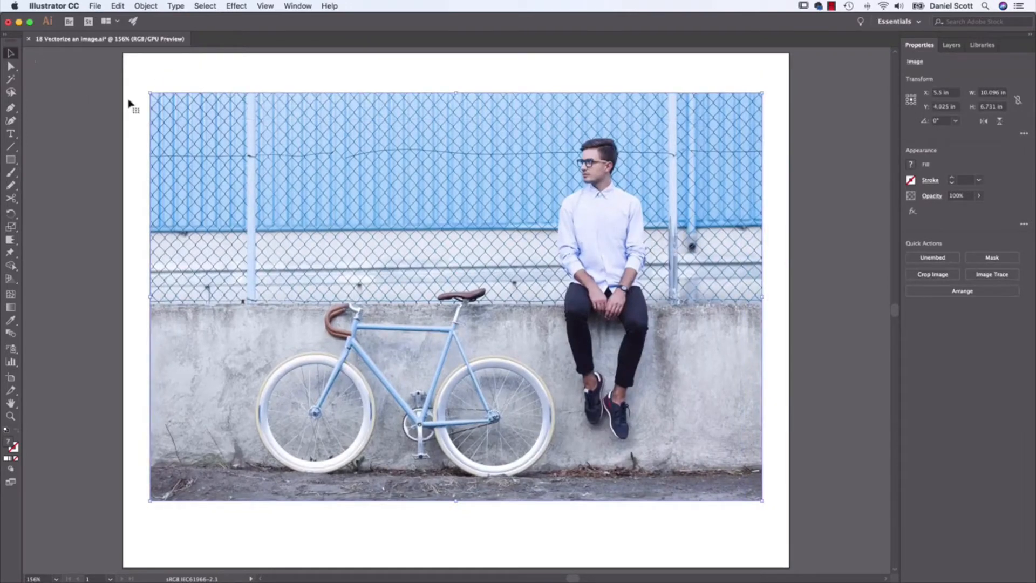
# - Trace the placed bicycle photo with the 3 Colors Image Trace preset and look over the other available presets
pyautogui.click(996, 278)
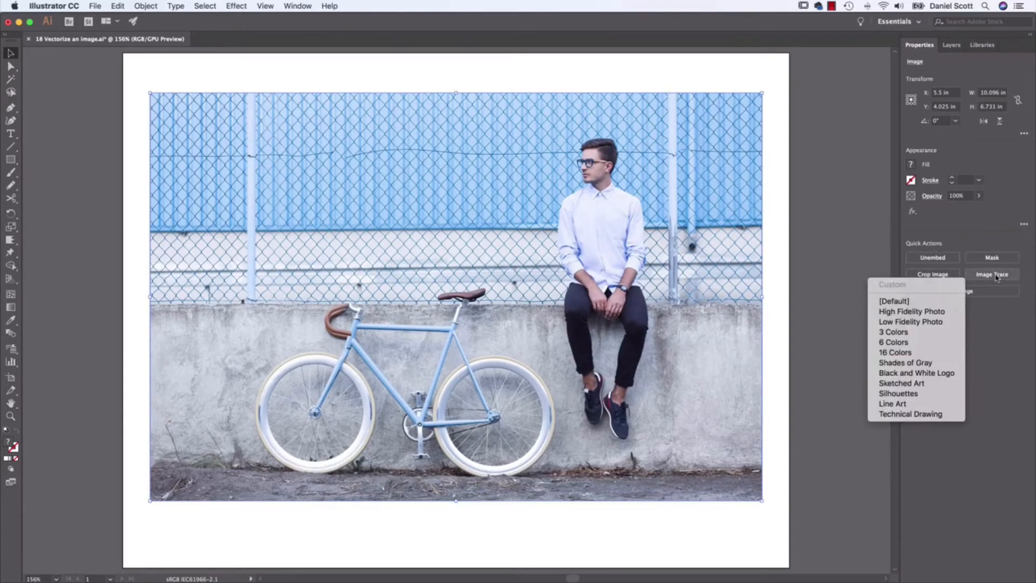
pyautogui.click(897, 333)
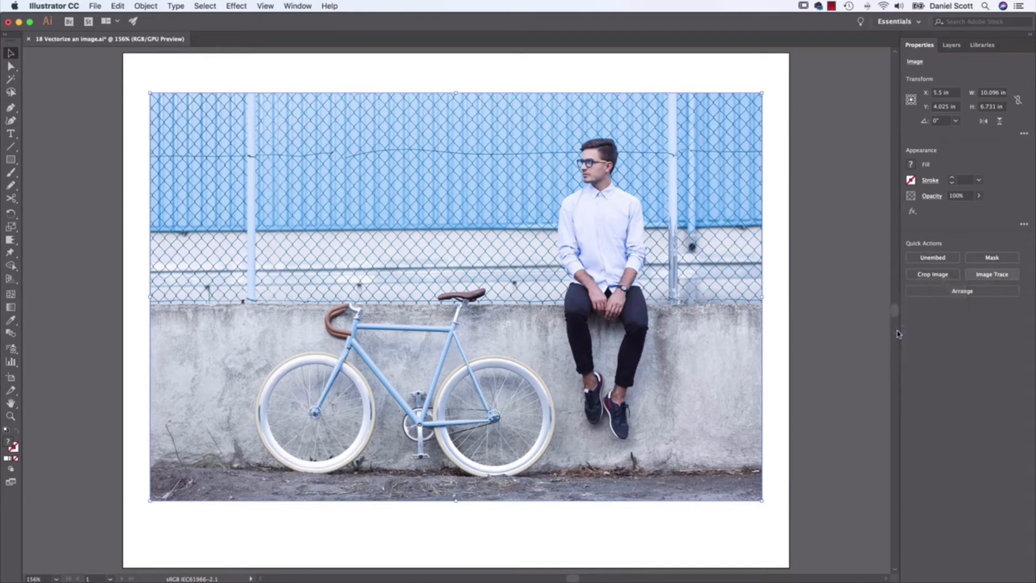
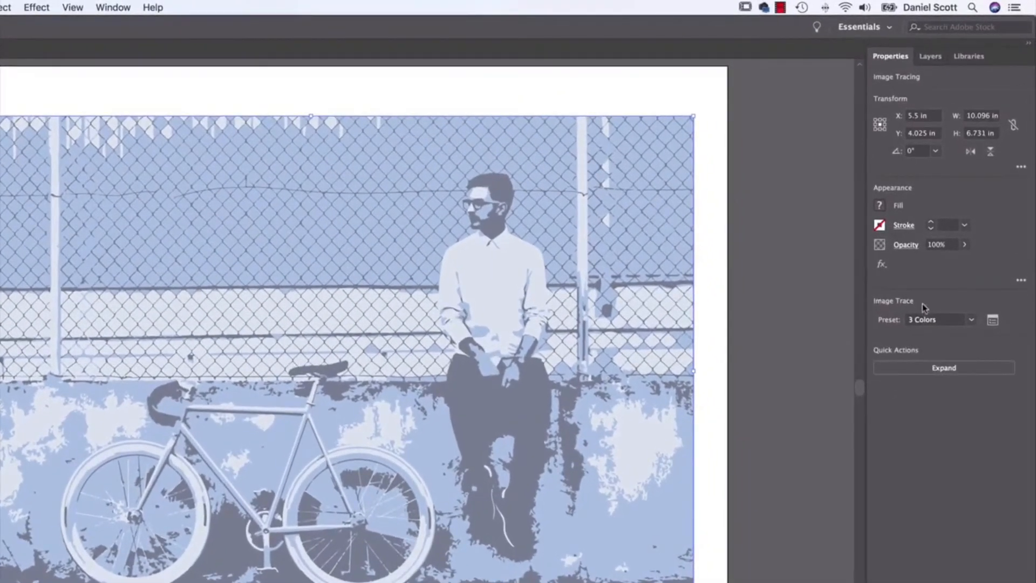
pyautogui.click(971, 320)
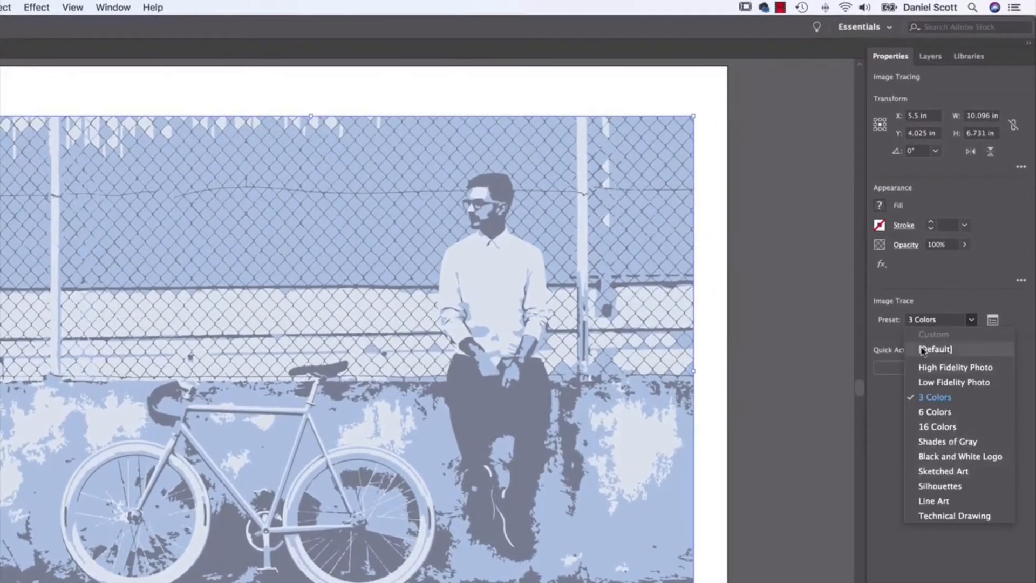
pyautogui.click(964, 302)
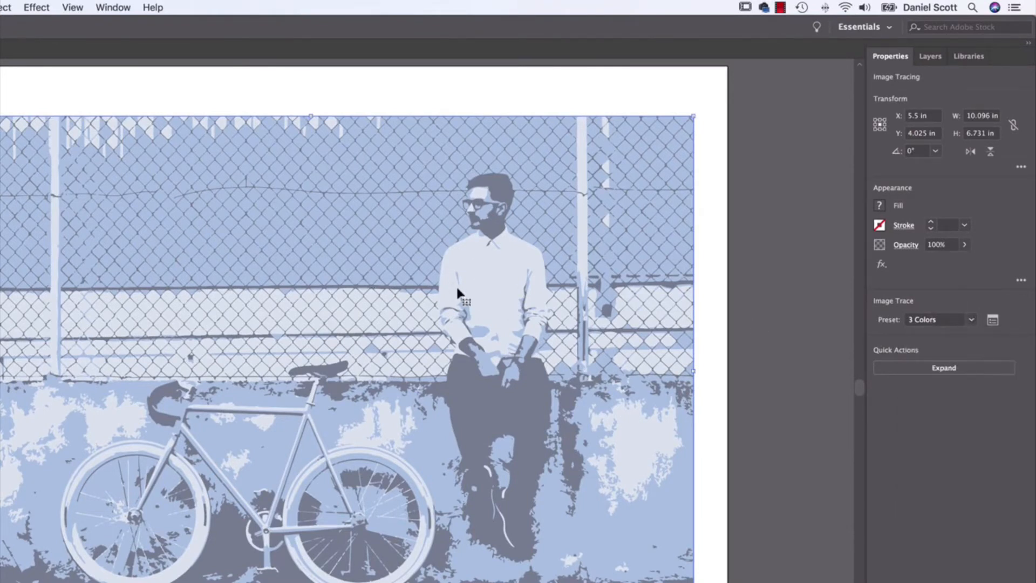
# - Open the detailed Image Trace settings beside the man with the advanced options collapsed, and review the available color modes
pyautogui.click(992, 322)
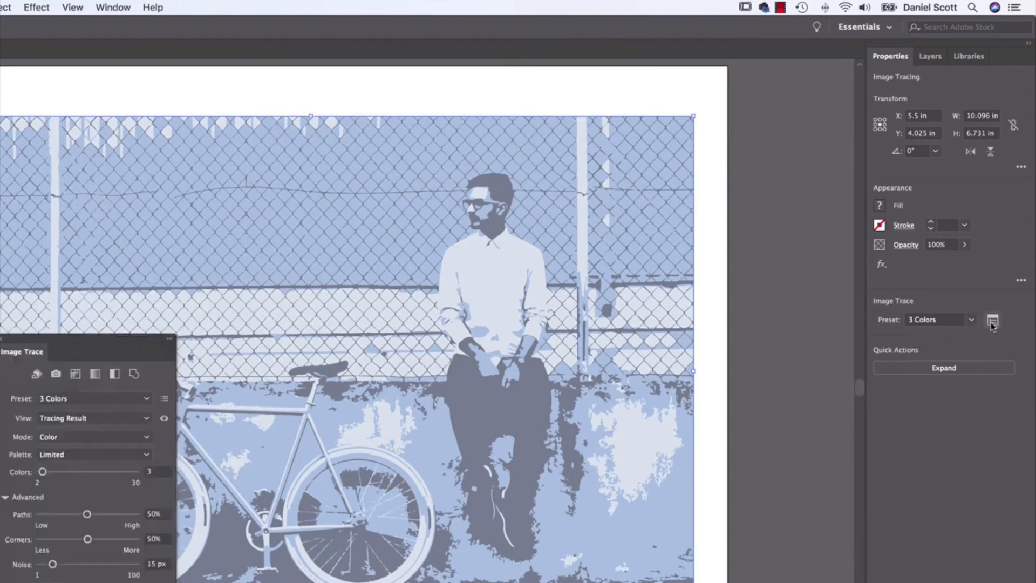
pyautogui.moveTo(138, 340)
pyautogui.mouseDown()
pyautogui.moveTo(475, 234)
pyautogui.moveTo(781, 159)
pyautogui.mouseUp()
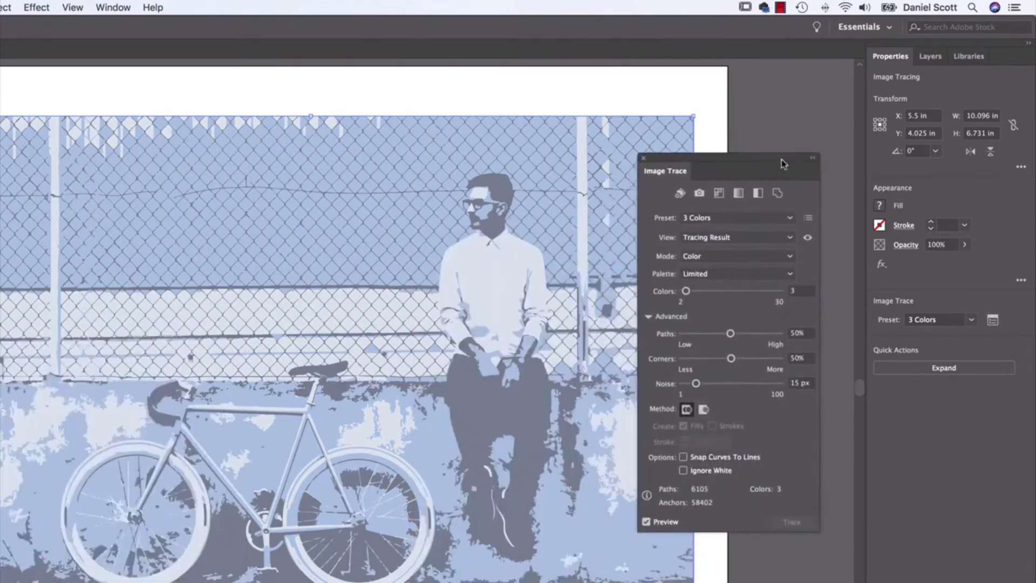
pyautogui.click(649, 316)
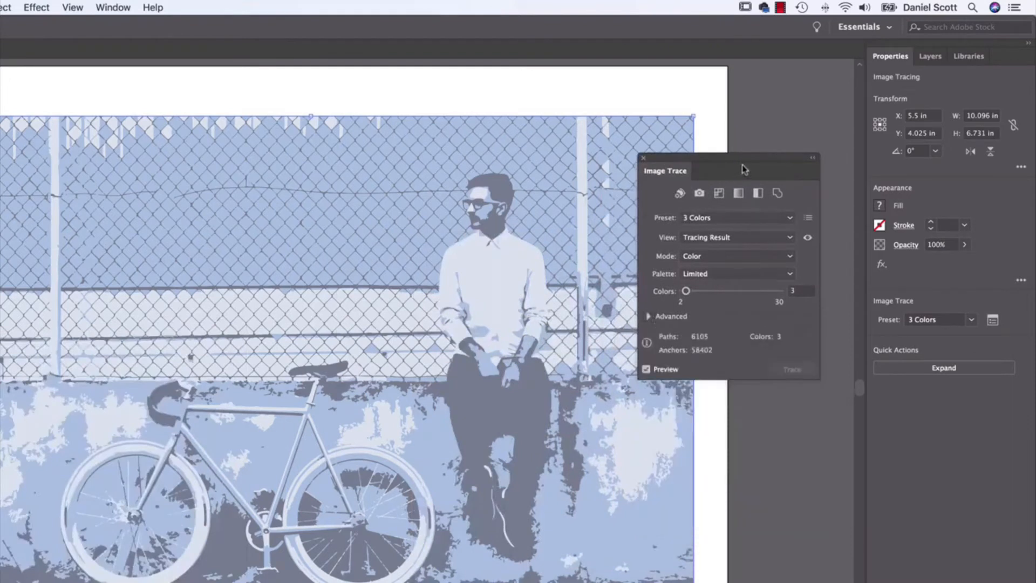
pyautogui.moveTo(751, 160); pyautogui.dragTo(754, 214)
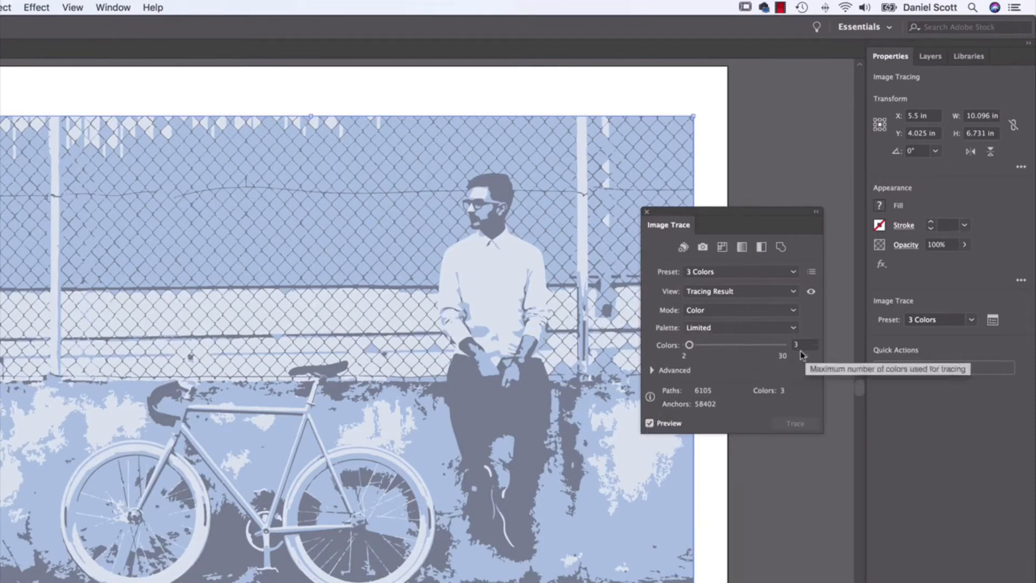
pyautogui.click(724, 319)
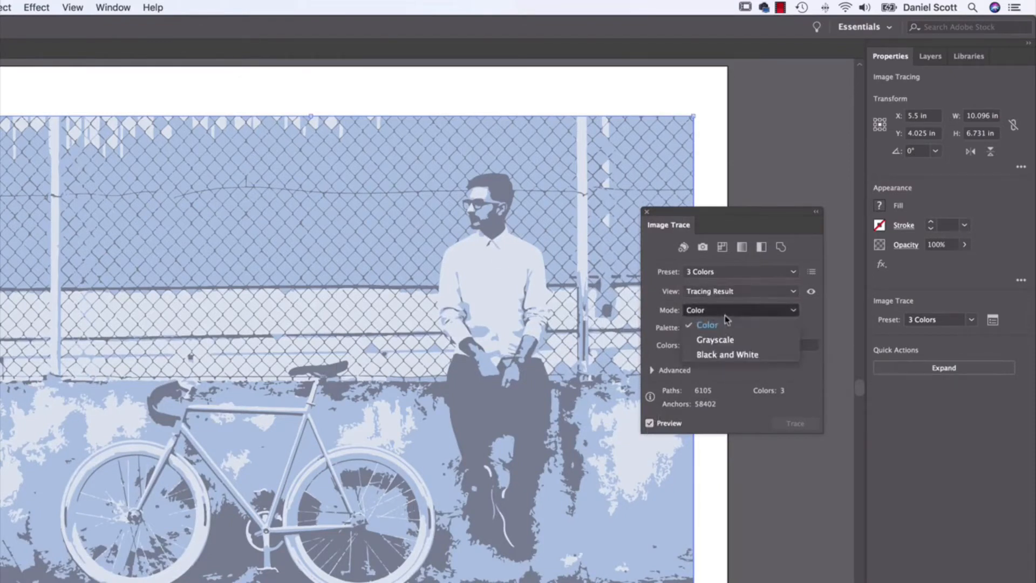
pyautogui.click(658, 326)
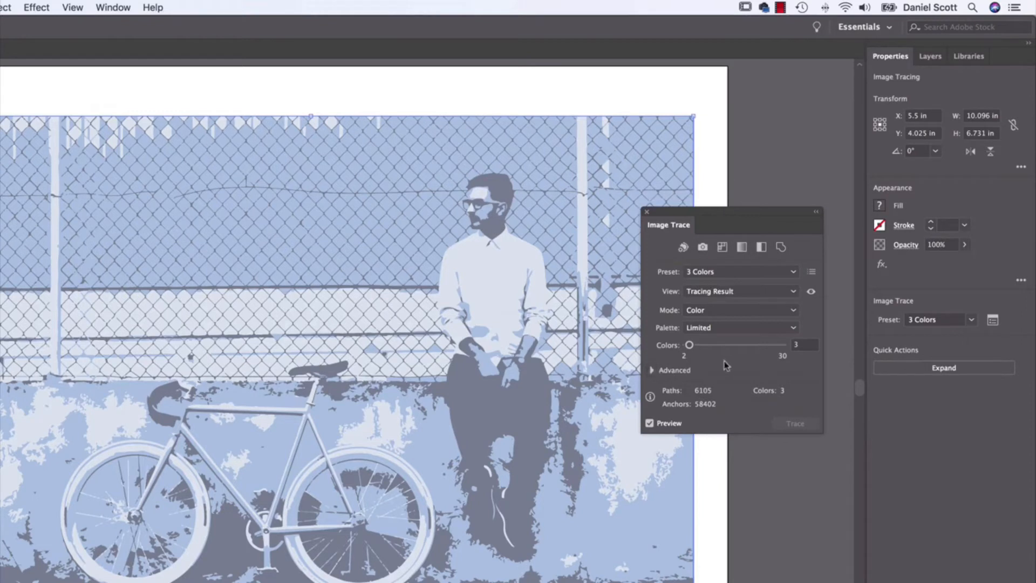
# - Change the tracing preset to 6 Colors and inspect the man and the bicycle up close
pyautogui.click(736, 271)
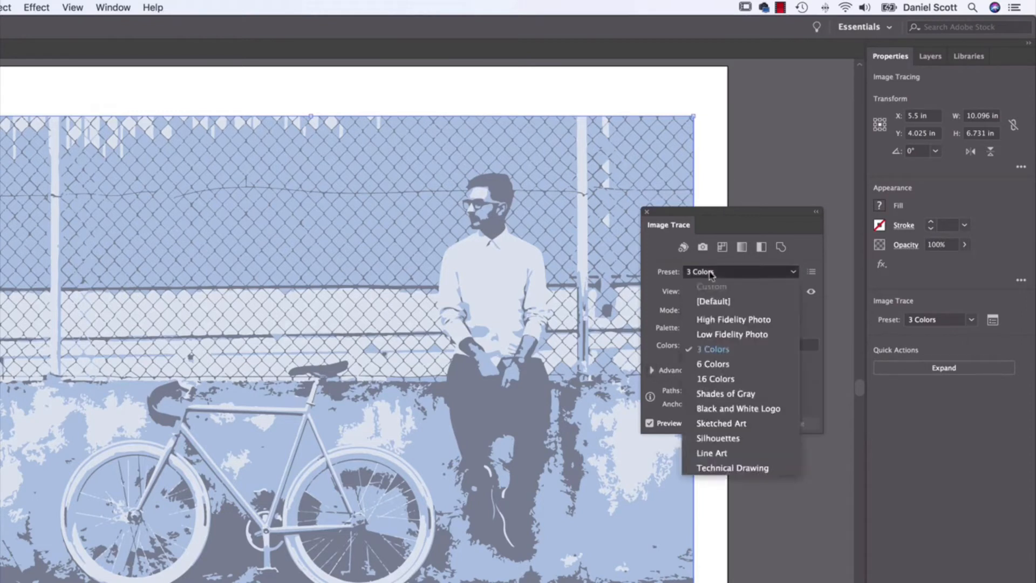
pyautogui.click(726, 366)
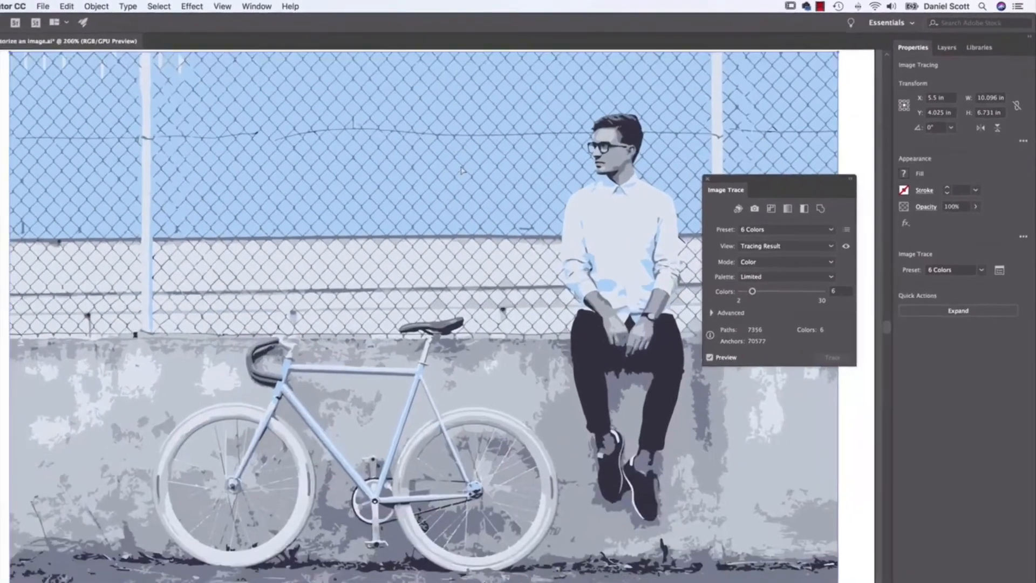
pyautogui.press('super+equal')
pyautogui.moveTo(492, 157); pyautogui.dragTo(238, 352)
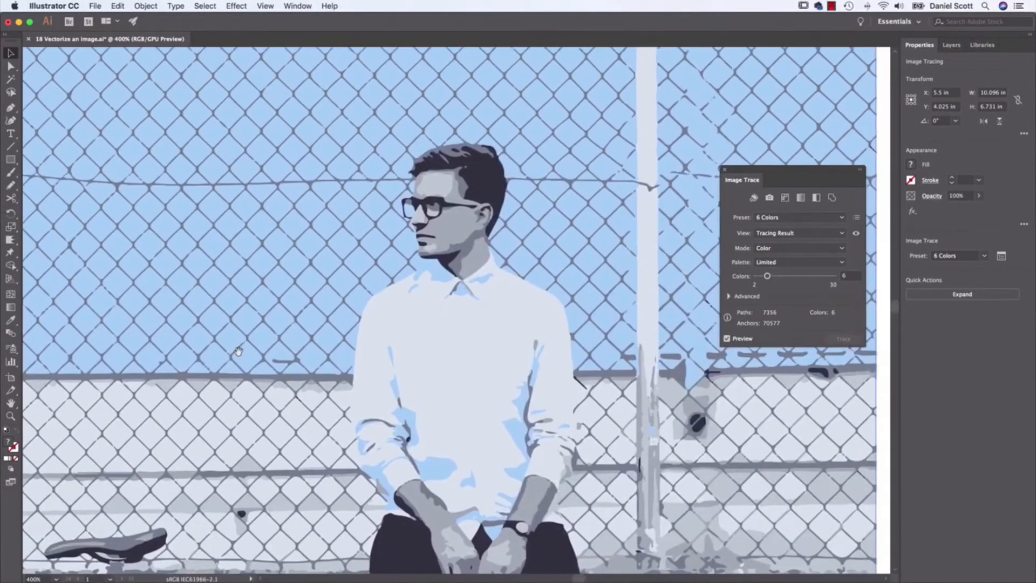
pyautogui.moveTo(169, 499); pyautogui.dragTo(534, 63)
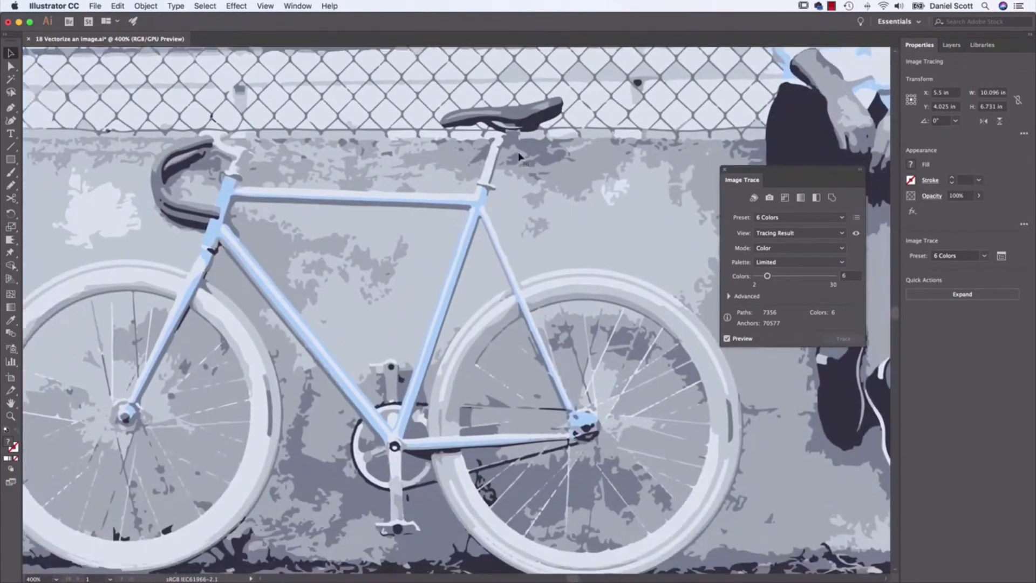
pyautogui.press('super+0')
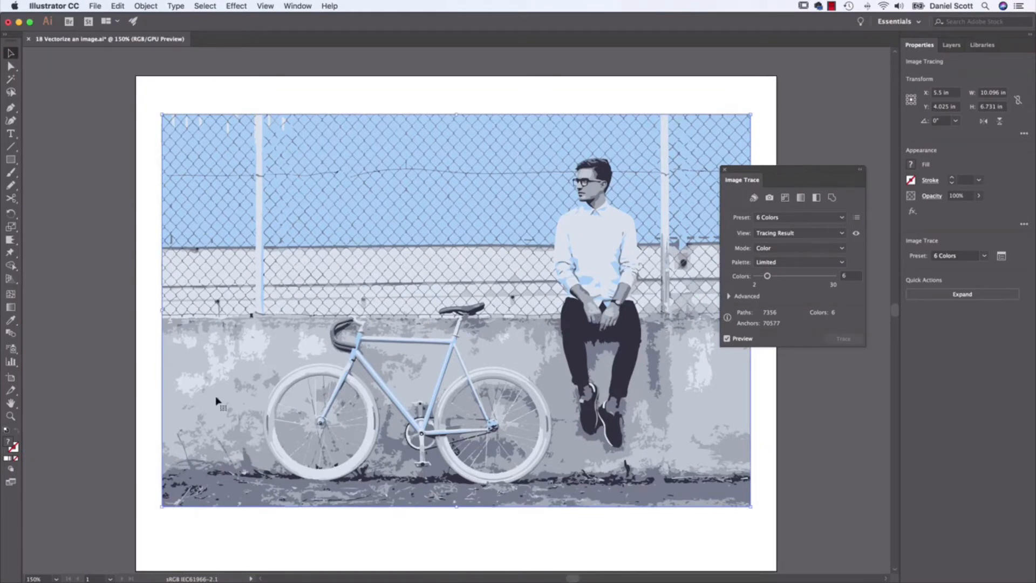
# - Shift the traced image slightly to the right and expand it into editable vector shapes, leaving nothing selected
pyautogui.moveTo(450, 391)
pyautogui.mouseDown()
pyautogui.moveTo(407, 363)
pyautogui.moveTo(461, 392)
pyautogui.mouseUp()
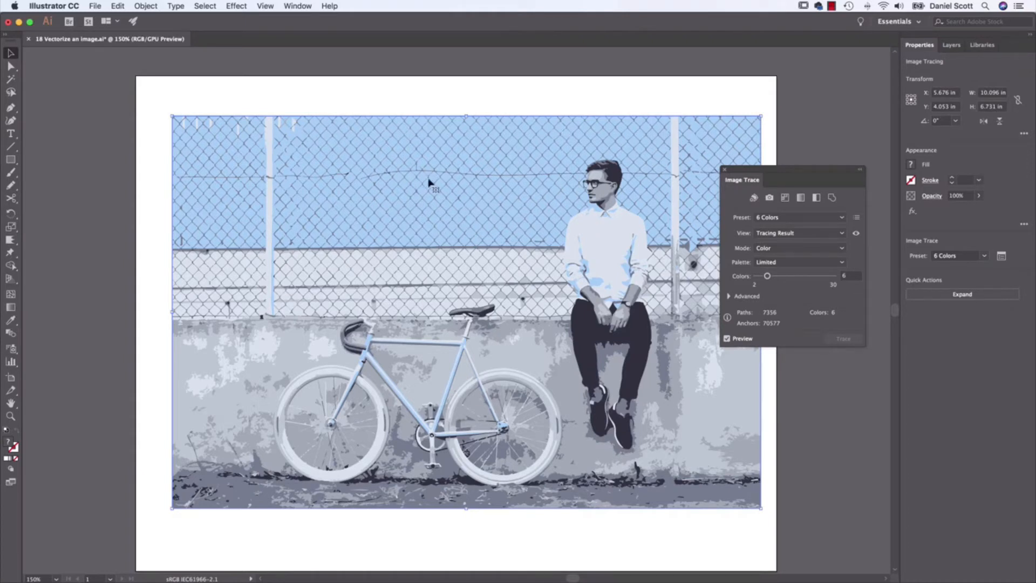
pyautogui.click(147, 6)
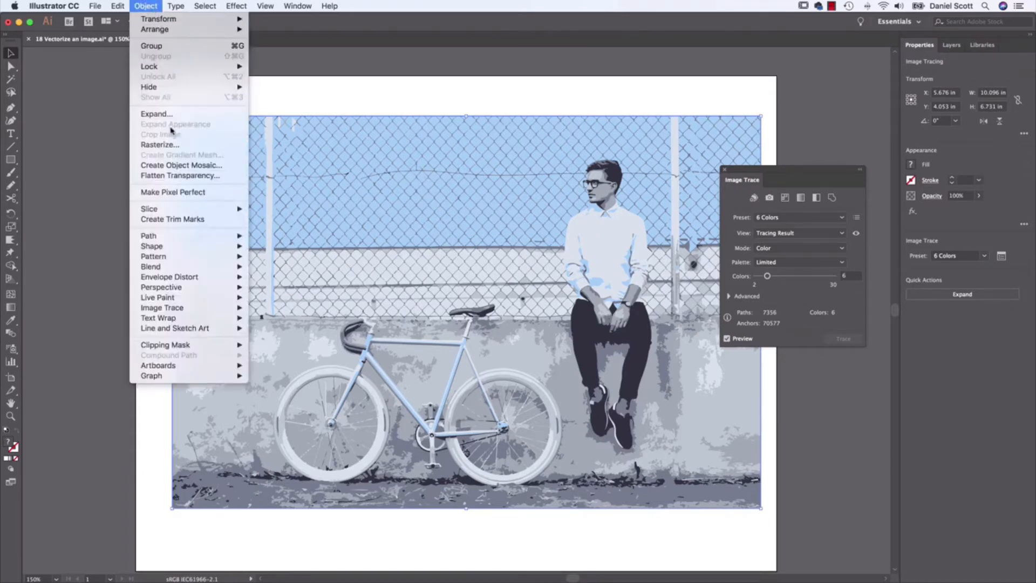
pyautogui.click(340, 92)
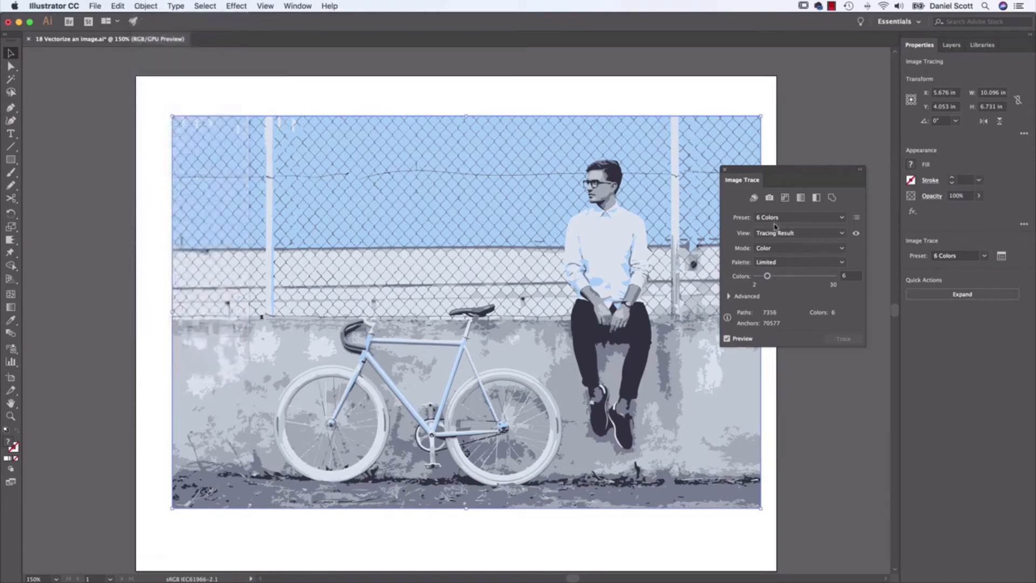
pyautogui.click(725, 170)
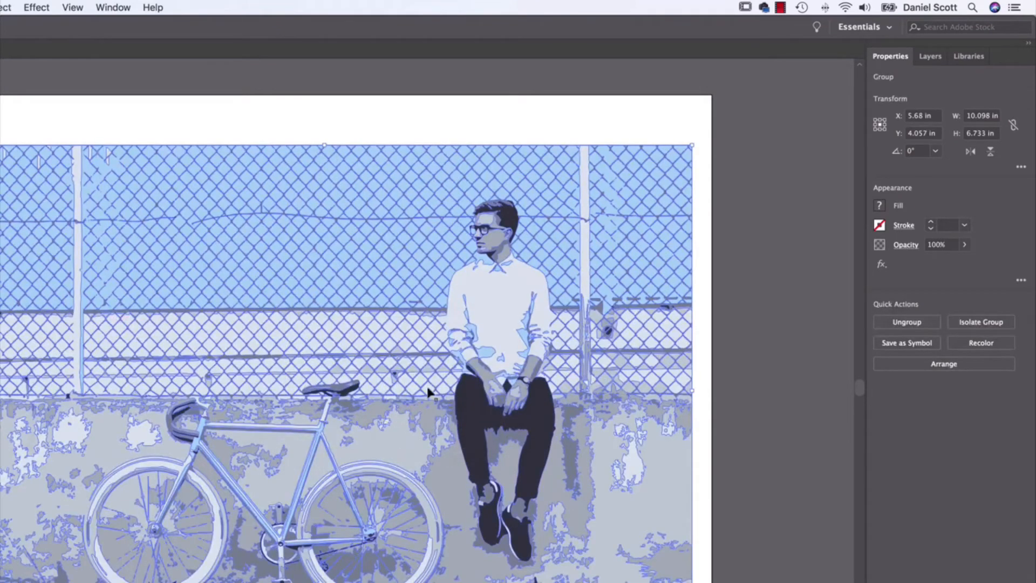
pyautogui.click(768, 231)
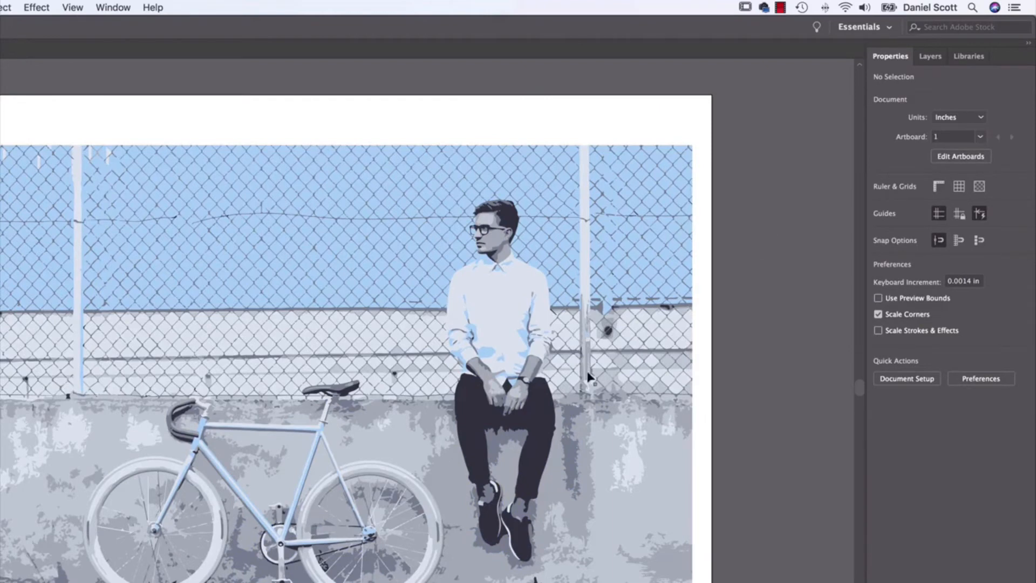
# - Select the expanded artwork and move the whole group slightly on the artboard
pyautogui.click(438, 446)
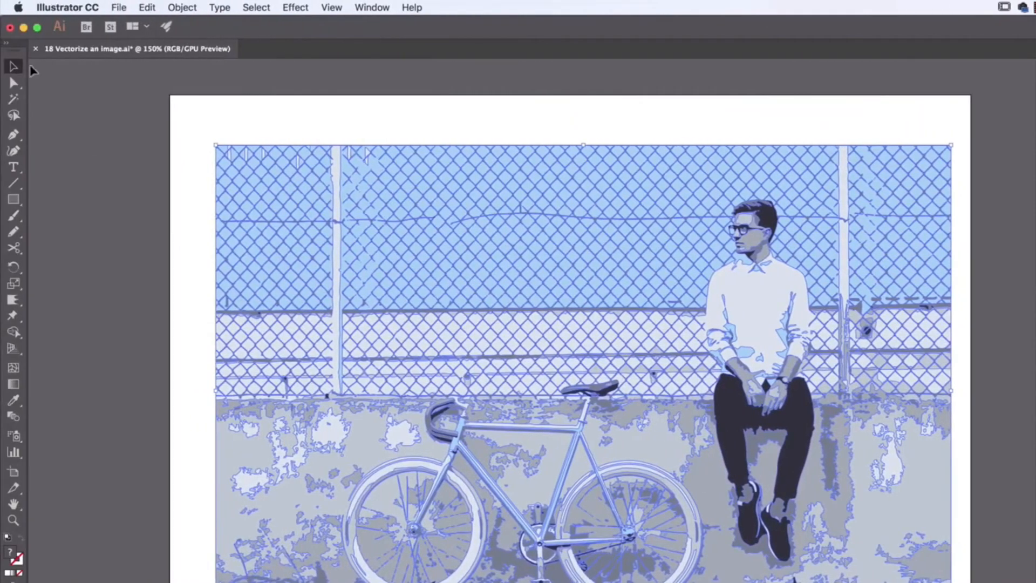
pyautogui.moveTo(81, 200); pyautogui.dragTo(215, 219)
pyautogui.moveTo(474, 222)
pyautogui.mouseDown()
pyautogui.moveTo(407, 314)
pyautogui.moveTo(578, 235)
pyautogui.mouseUp()
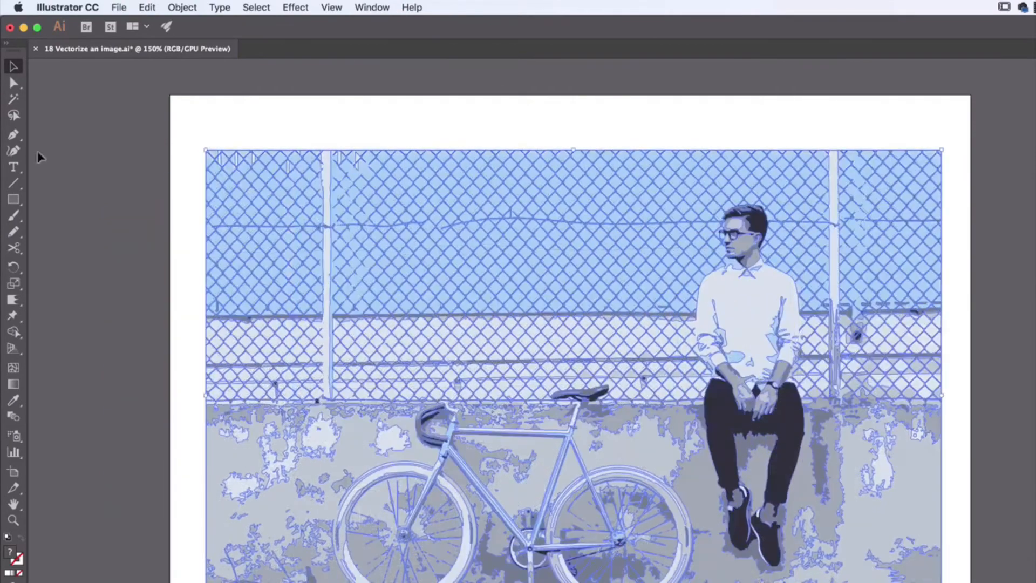
# - Select only the man's white shirt shape with the Direct Selection tool and move it out past the artboard's left edge
pyautogui.click(13, 82)
pyautogui.click(107, 135)
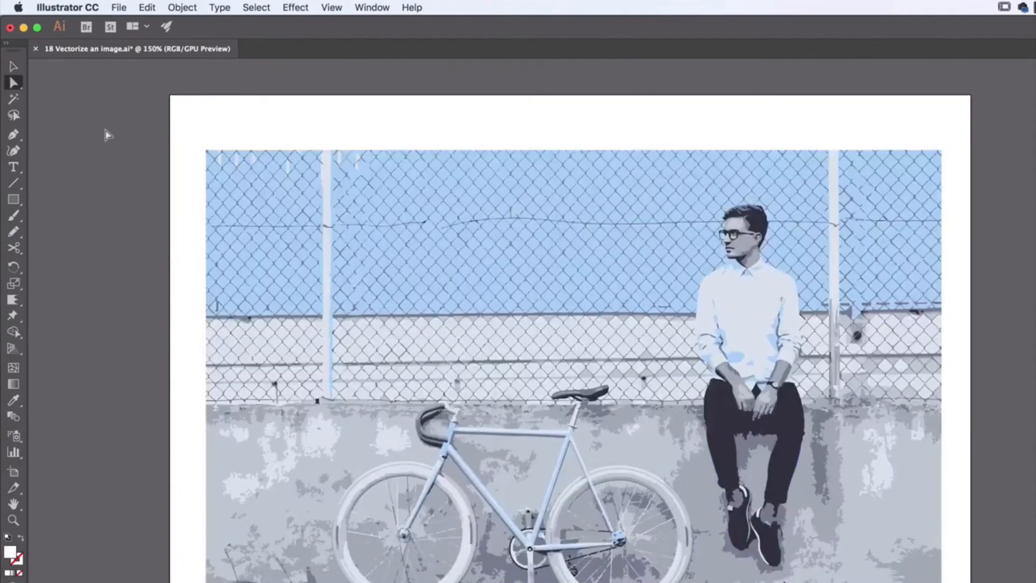
pyautogui.click(758, 312)
pyautogui.moveTo(753, 314); pyautogui.dragTo(160, 243)
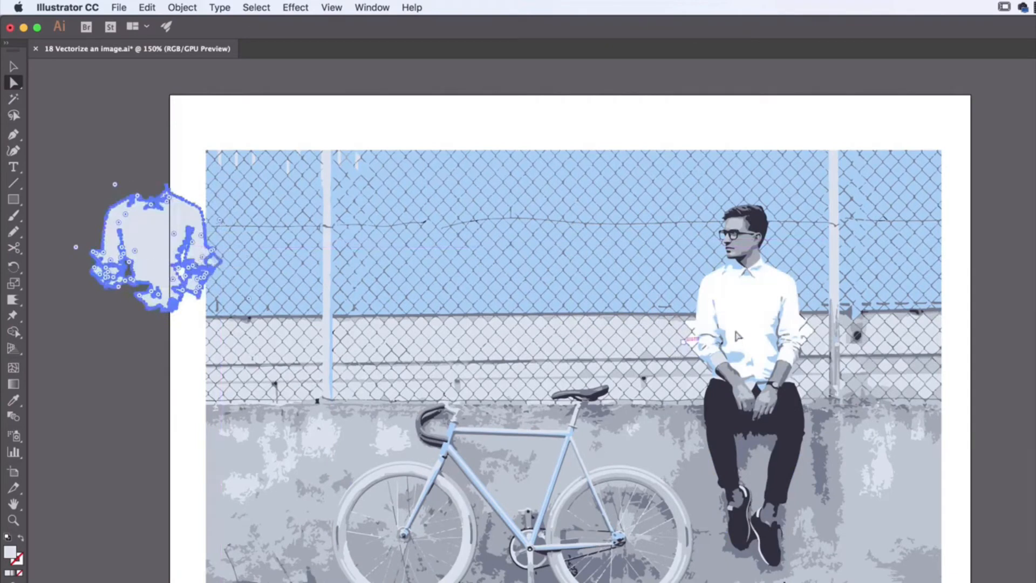
# - Undo the last move of the shirt shape
pyautogui.press('super+z')
# - Try to move the grey wall patch inside the bicycle frame off the artboard
pyautogui.click(528, 507)
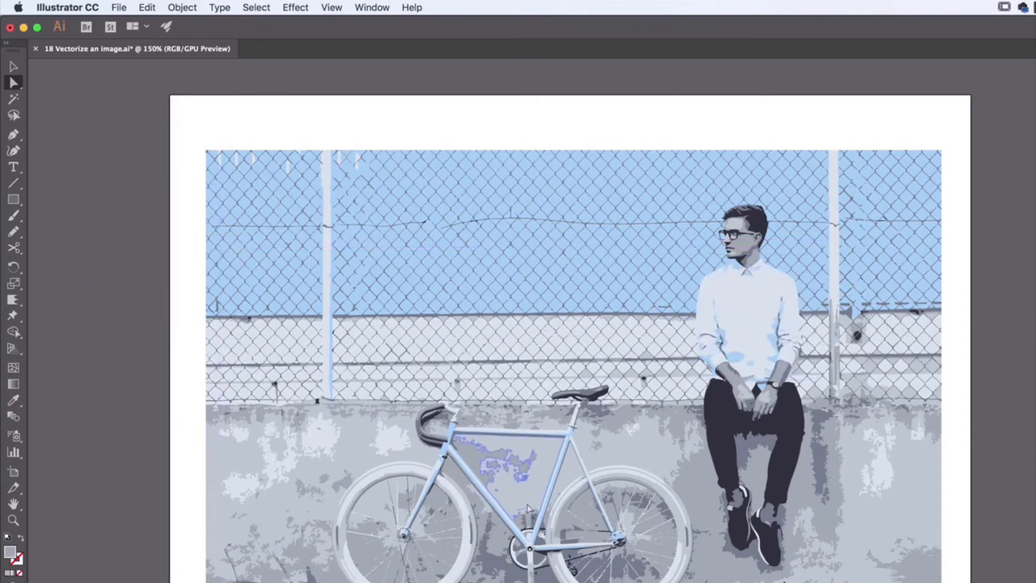
pyautogui.moveTo(528, 507); pyautogui.dragTo(208, 458)
pyautogui.press('super+z')
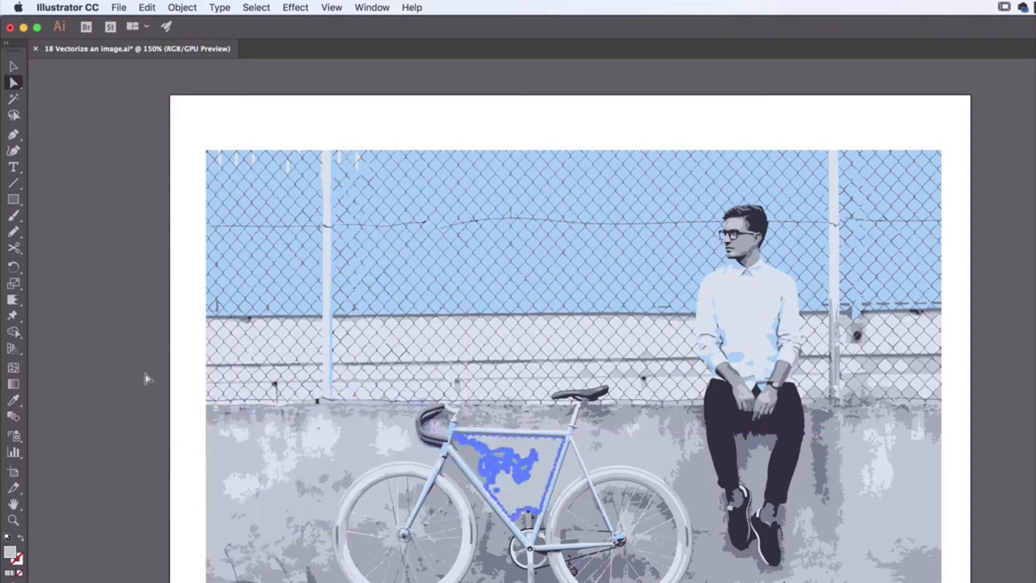
pyautogui.click(89, 391)
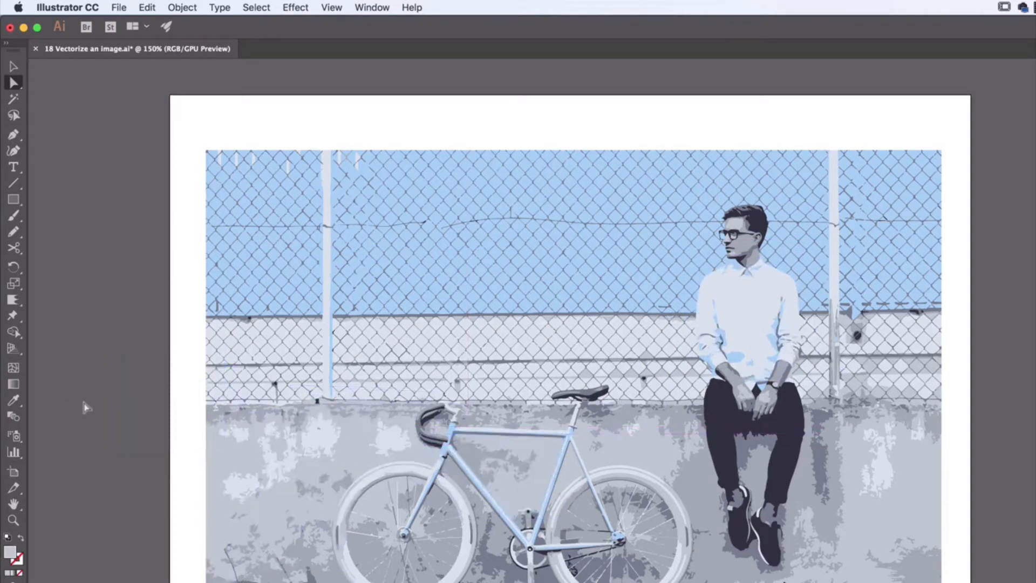
# - Select every shape with the same fill color as the light blue patch on the shirt
pyautogui.click(737, 360)
pyautogui.moveTo(737, 363)
pyautogui.mouseDown()
pyautogui.moveTo(711, 247)
pyautogui.moveTo(725, 268)
pyautogui.moveTo(758, 278)
pyautogui.moveTo(720, 370)
pyautogui.mouseUp()
pyautogui.click(257, 6)
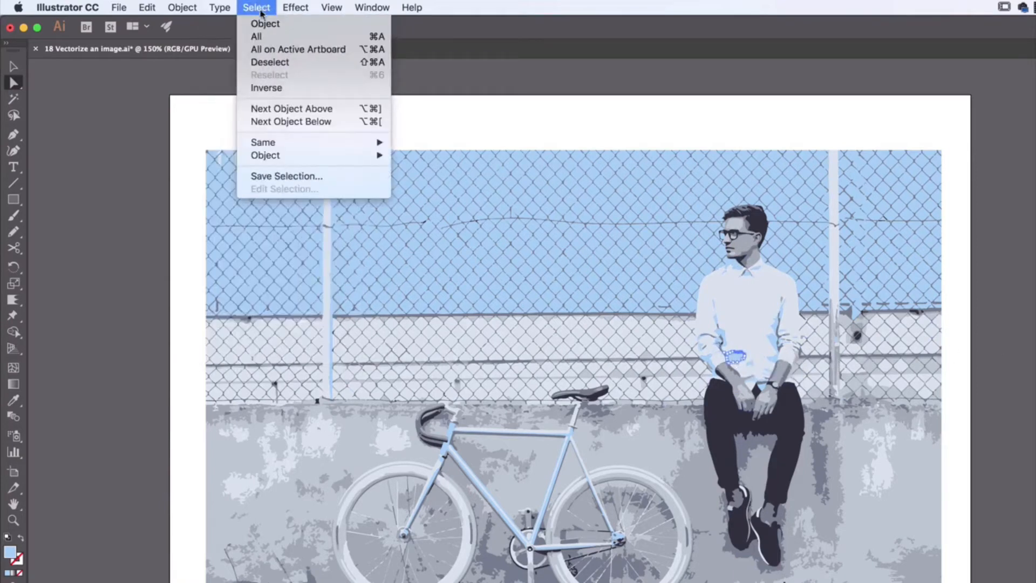
pyautogui.moveTo(279, 145)
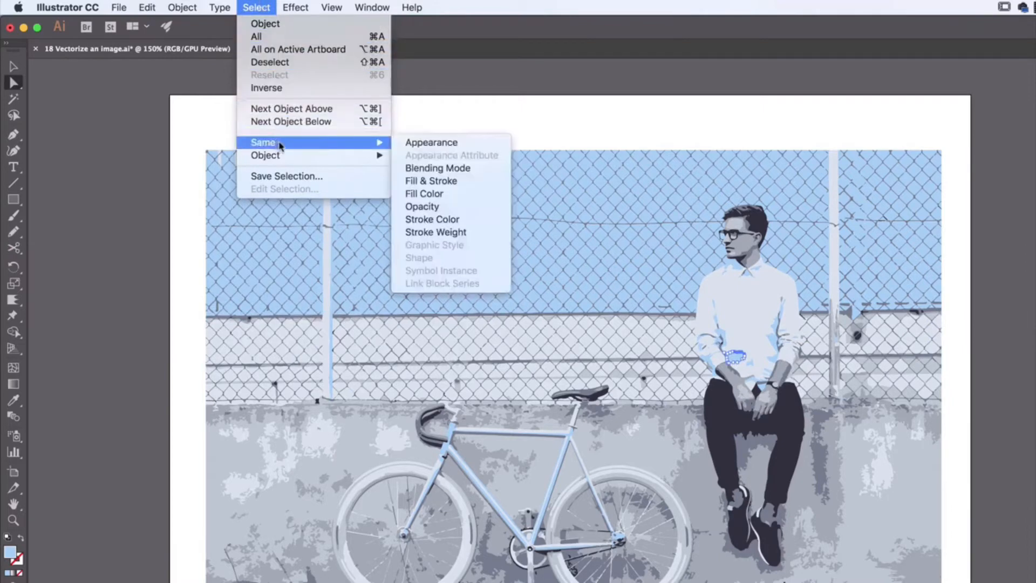
pyautogui.click(429, 194)
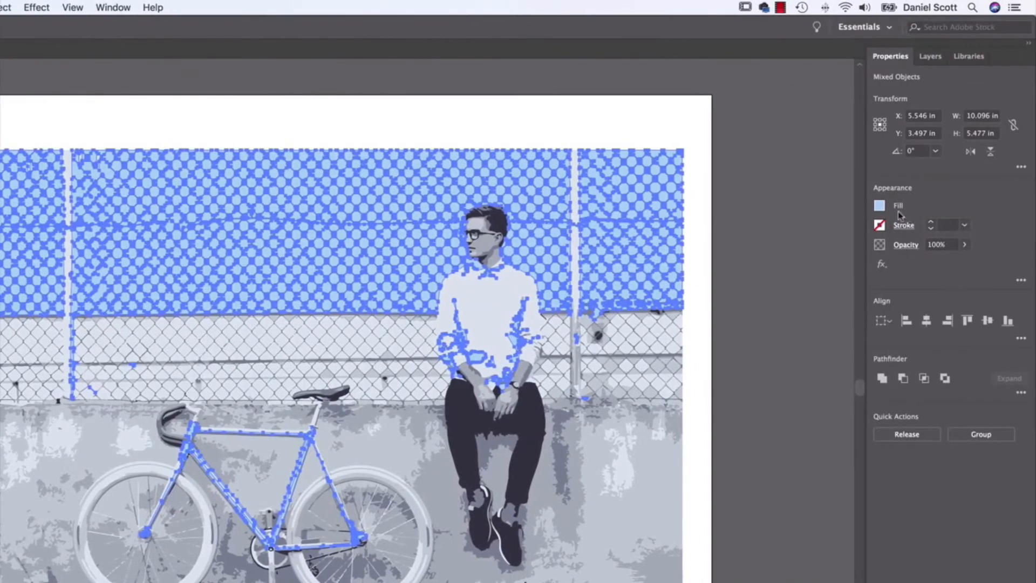
# - Fill the selected light blue shapes with the magenta swatch and deselect them
pyautogui.click(880, 205)
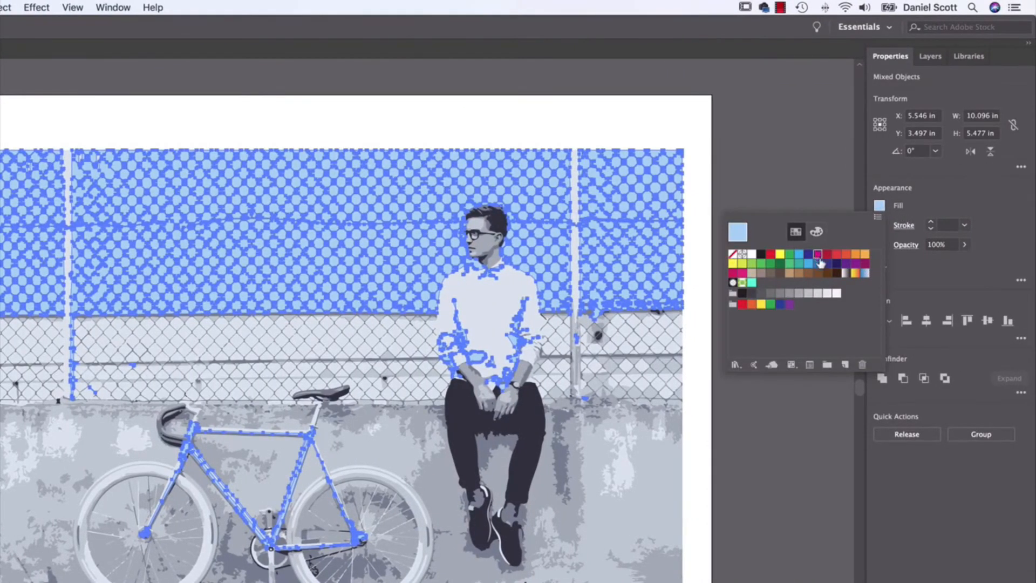
pyautogui.click(818, 254)
pyautogui.click(751, 155)
pyautogui.click(747, 158)
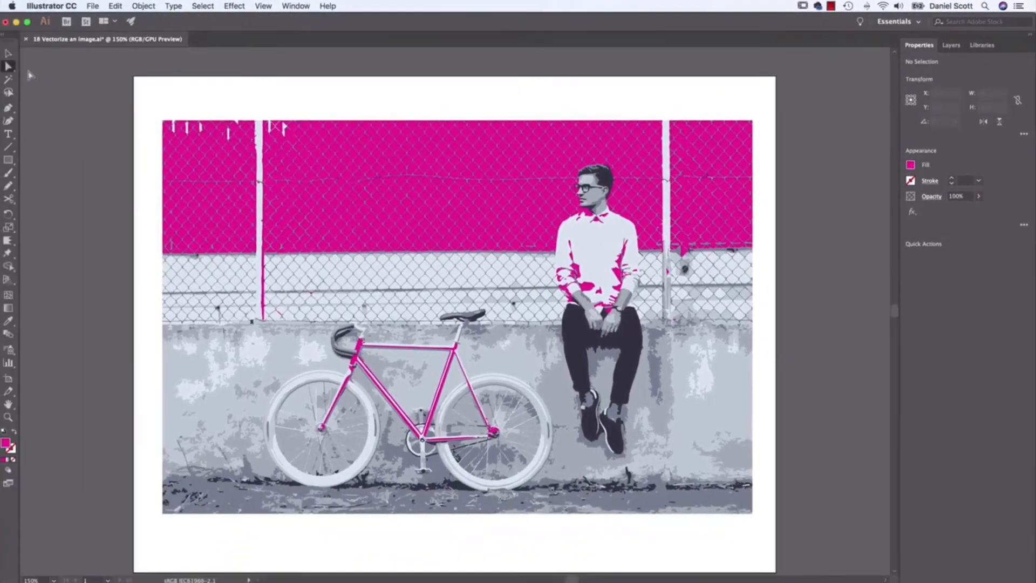
# - Move the whole traced bicycle artwork off the artboard onto the empty canvas beside it
pyautogui.press('v')
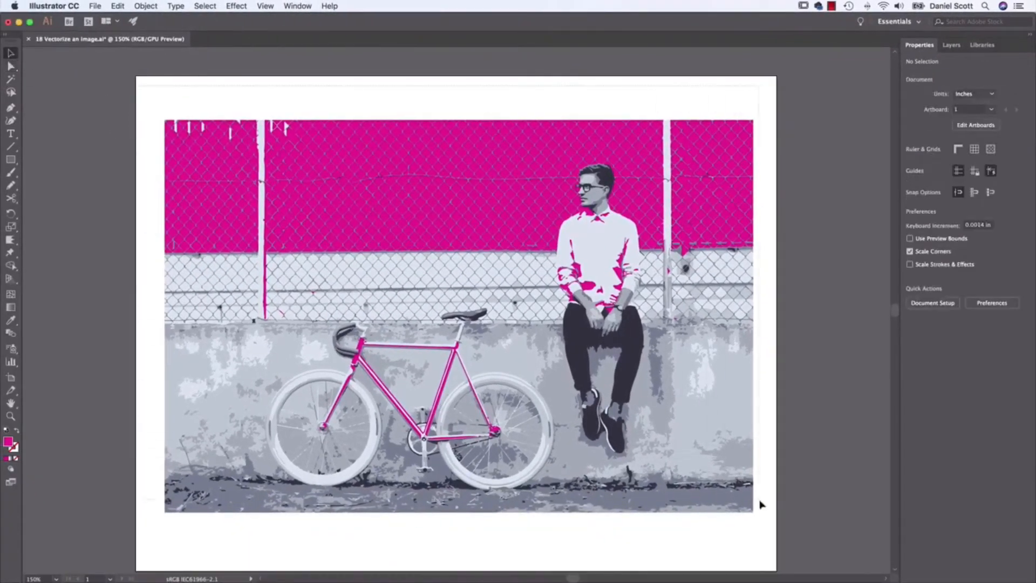
pyautogui.click(731, 463)
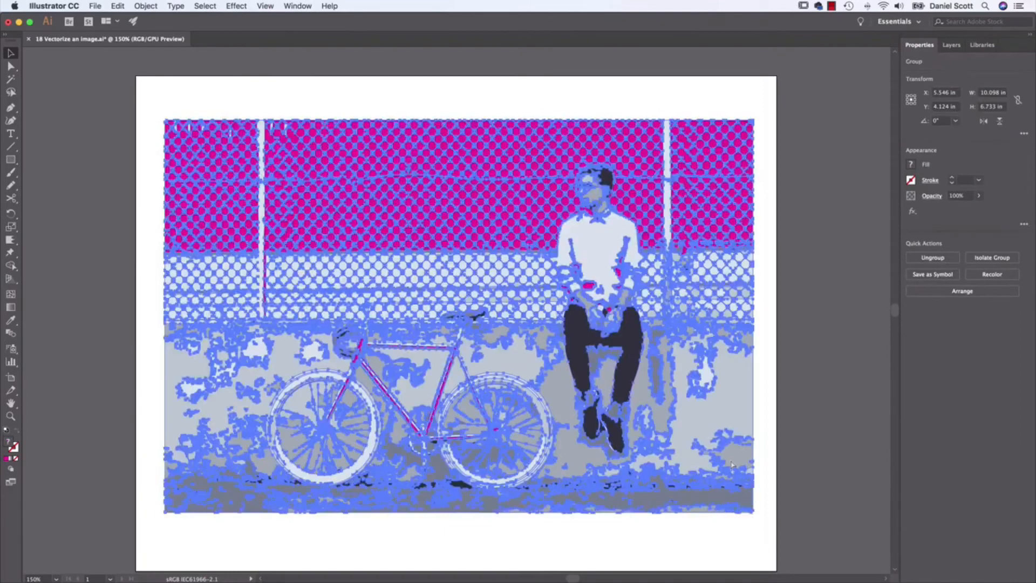
pyautogui.press('super+minus')
pyautogui.press('super+minus')
pyautogui.press('super+minus')
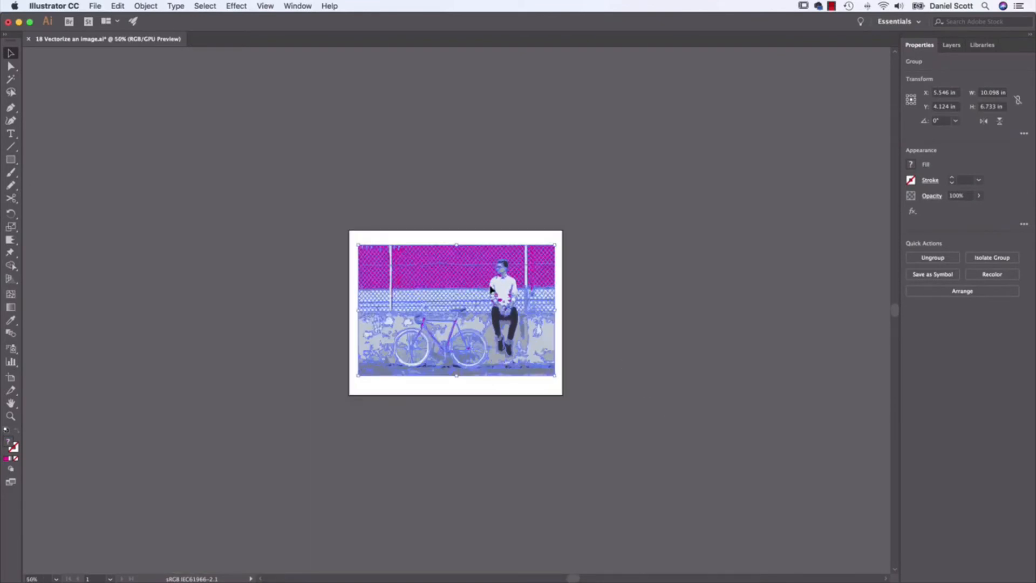
pyautogui.moveTo(440, 309)
pyautogui.mouseDown()
pyautogui.moveTo(287, 300)
pyautogui.moveTo(295, 292)
pyautogui.mouseUp()
pyautogui.click(449, 325)
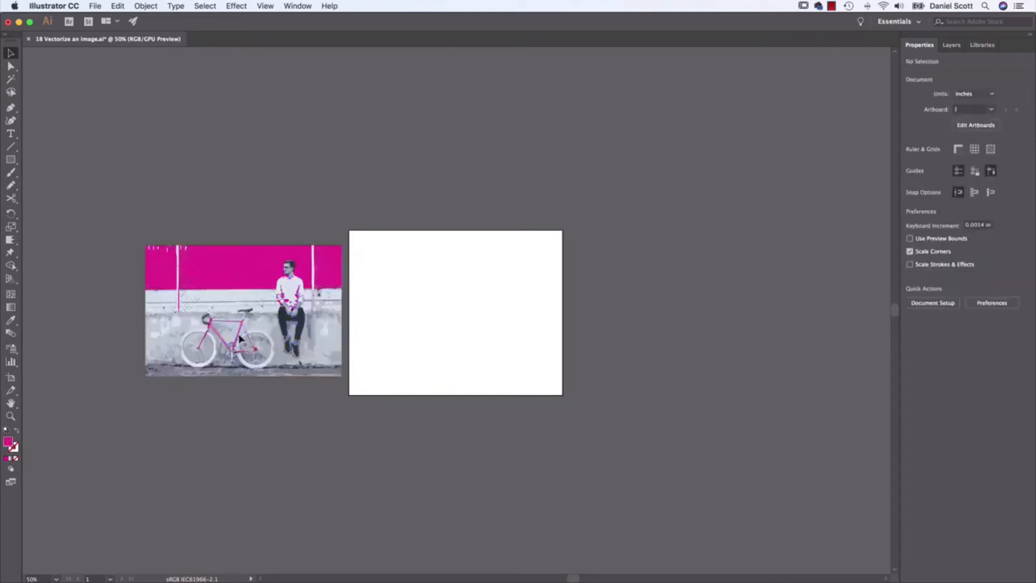
pyautogui.press('a')
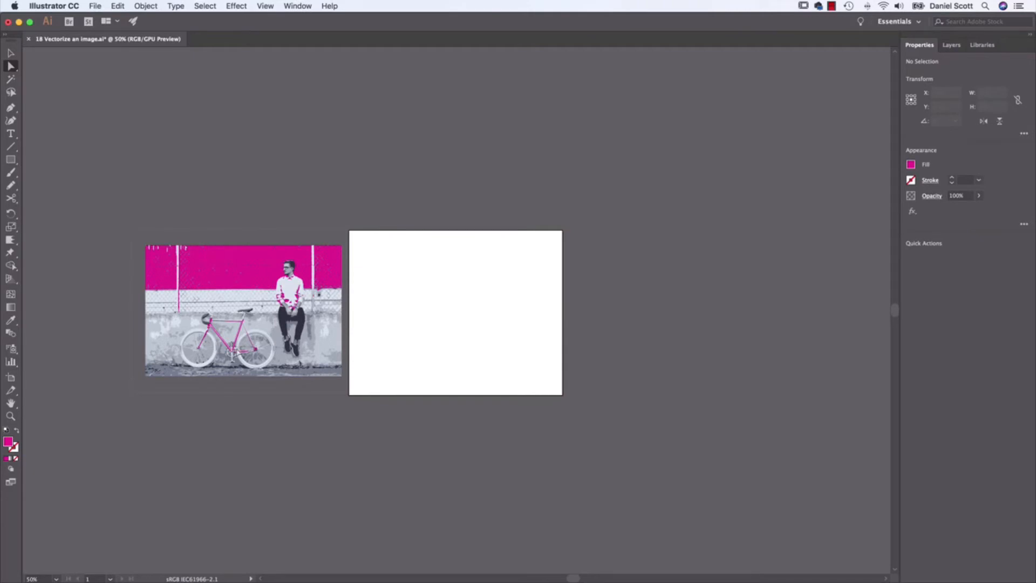
pyautogui.click(238, 354)
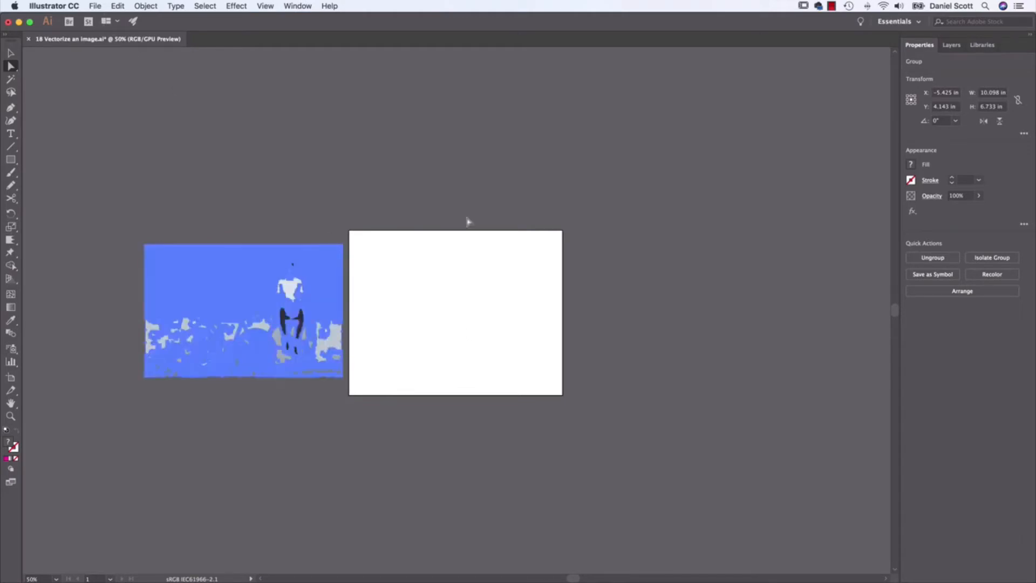
pyautogui.click(442, 296)
# - Place the portrait JPG of the man in white glasses from the exercise files on the artboard, about 9.44 in wide
pyautogui.press('super+equal')
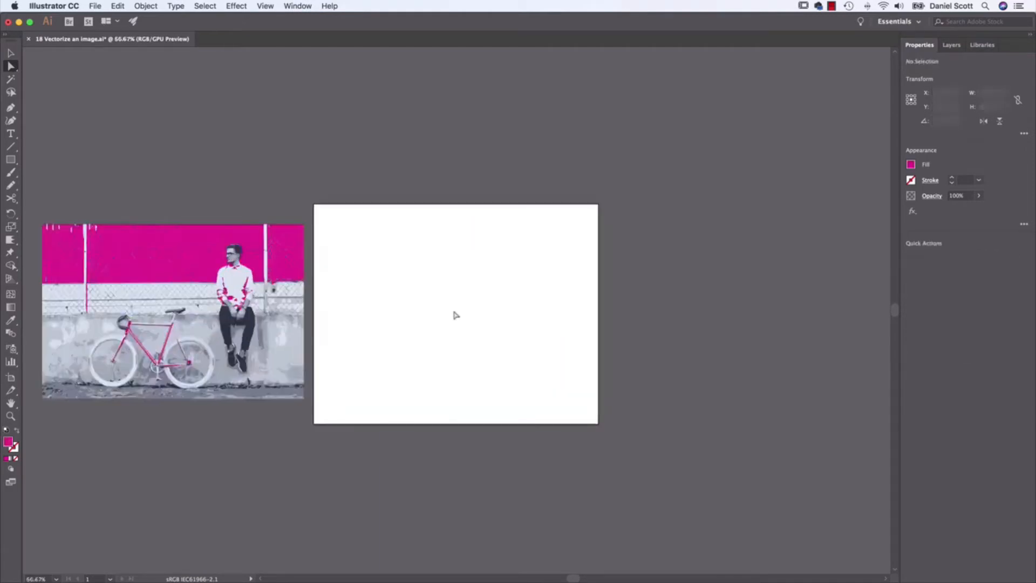
pyautogui.click(98, 5)
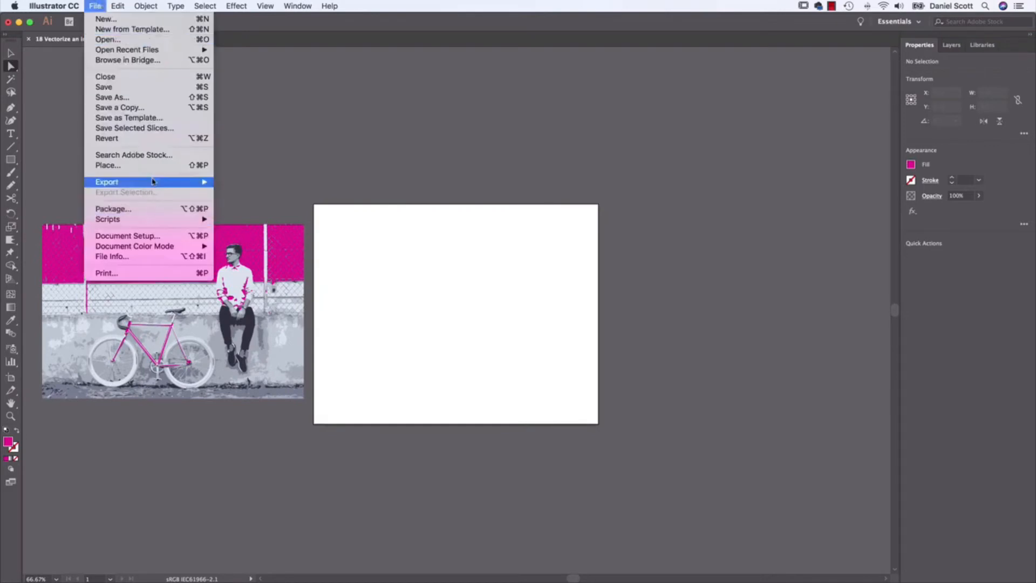
pyautogui.moveTo(153, 182)
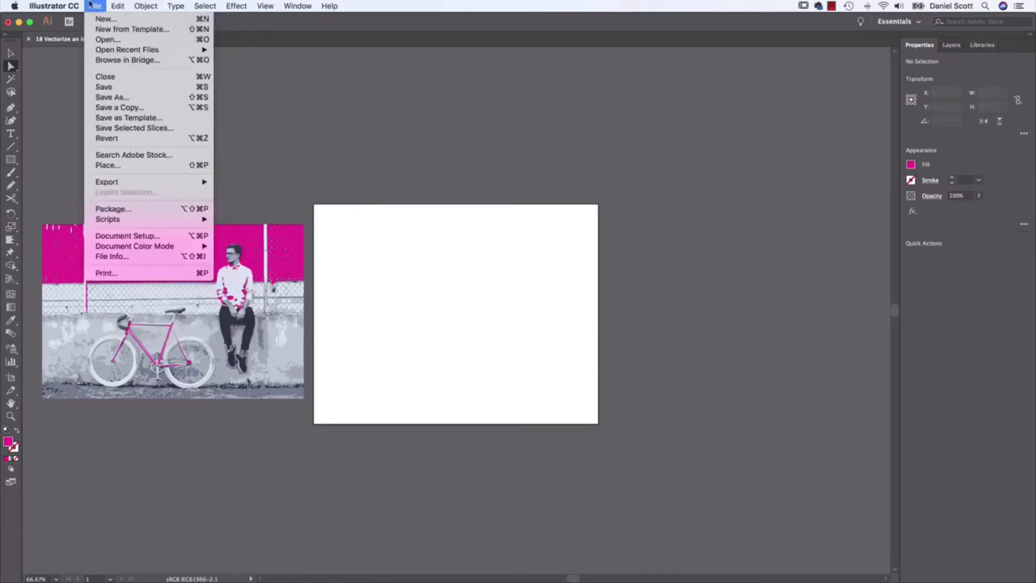
pyautogui.click(106, 167)
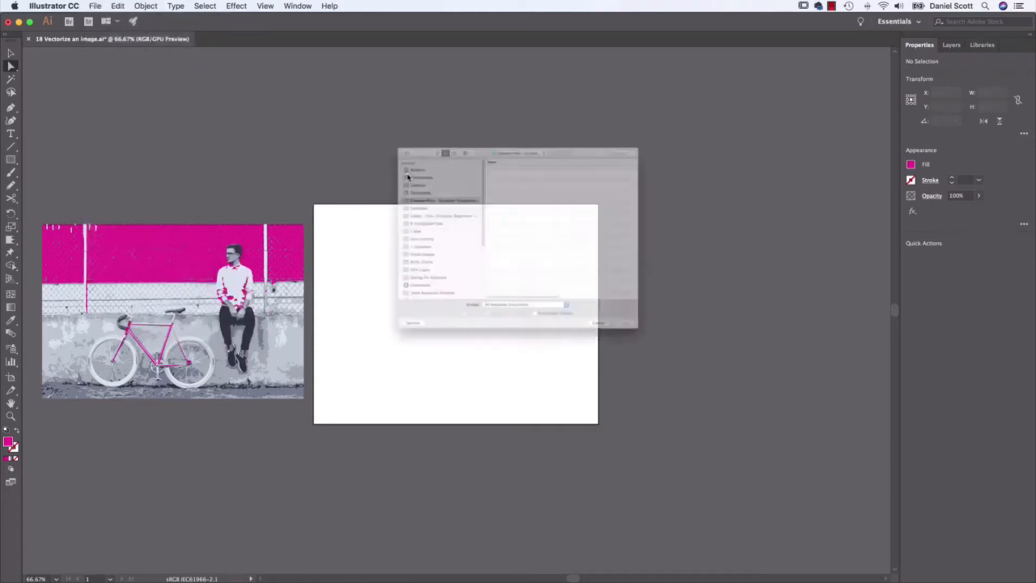
pyautogui.click(499, 154)
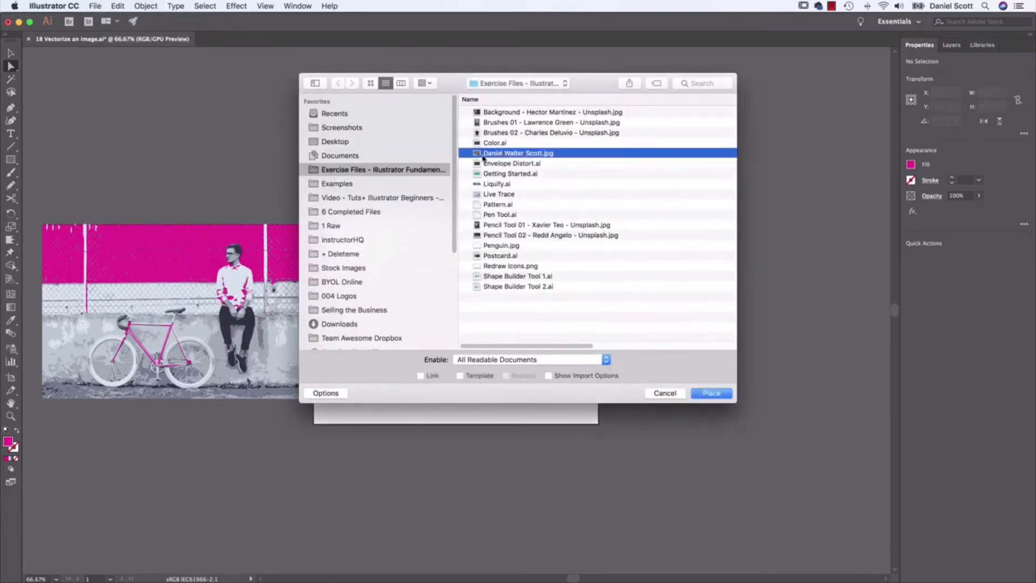
pyautogui.press('space')
pyautogui.press('space')
pyautogui.click(712, 393)
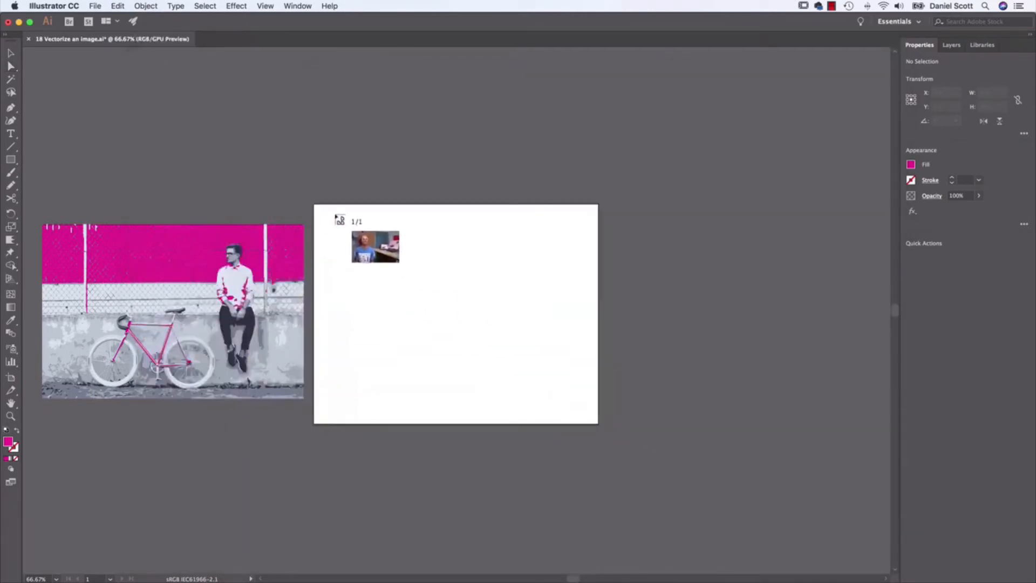
pyautogui.moveTo(335, 214); pyautogui.dragTo(581, 409)
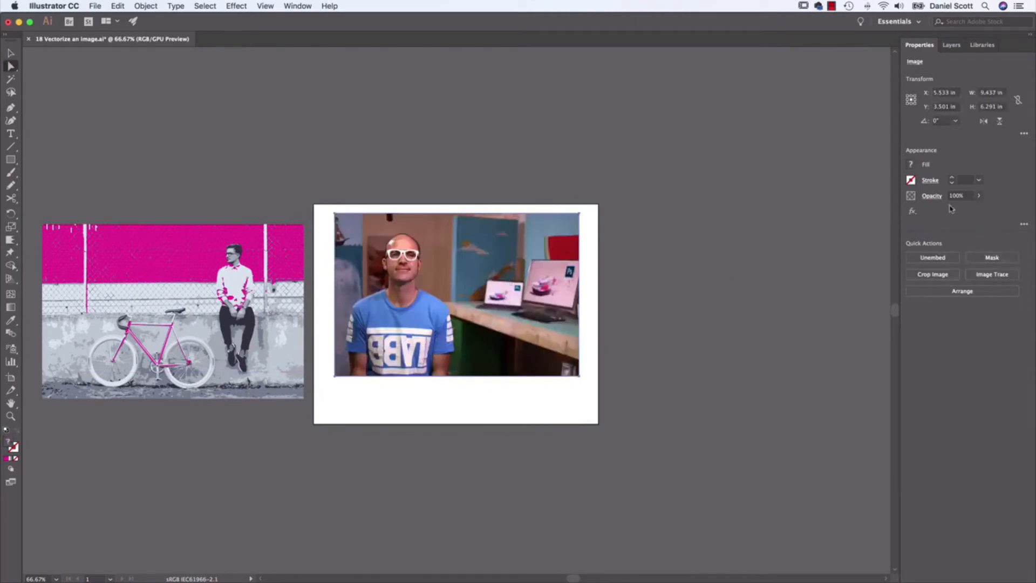
# - Image Trace the placed portrait with the Black and White Logo preset, and delete the traced result
pyautogui.click(1005, 276)
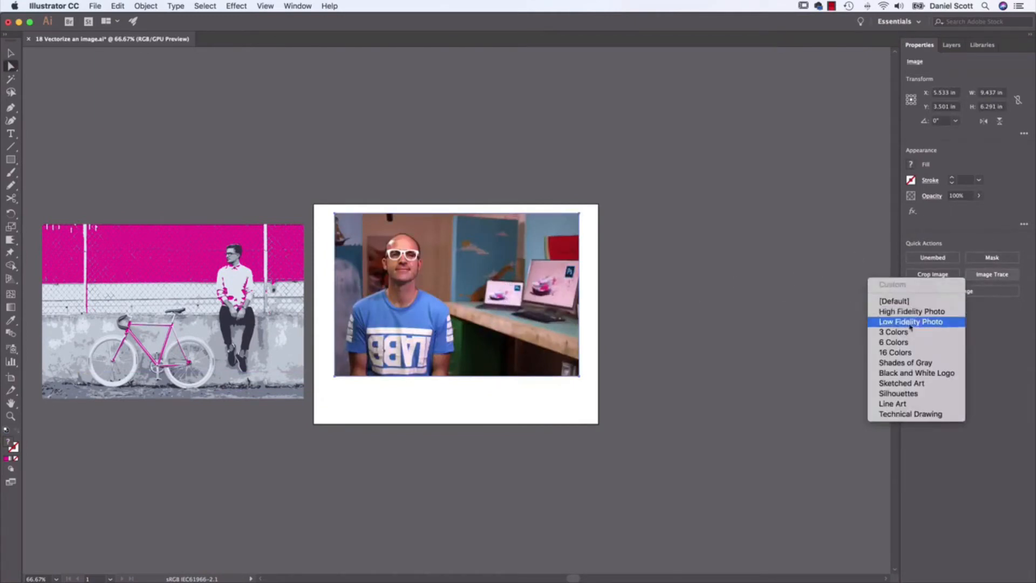
pyautogui.click(935, 373)
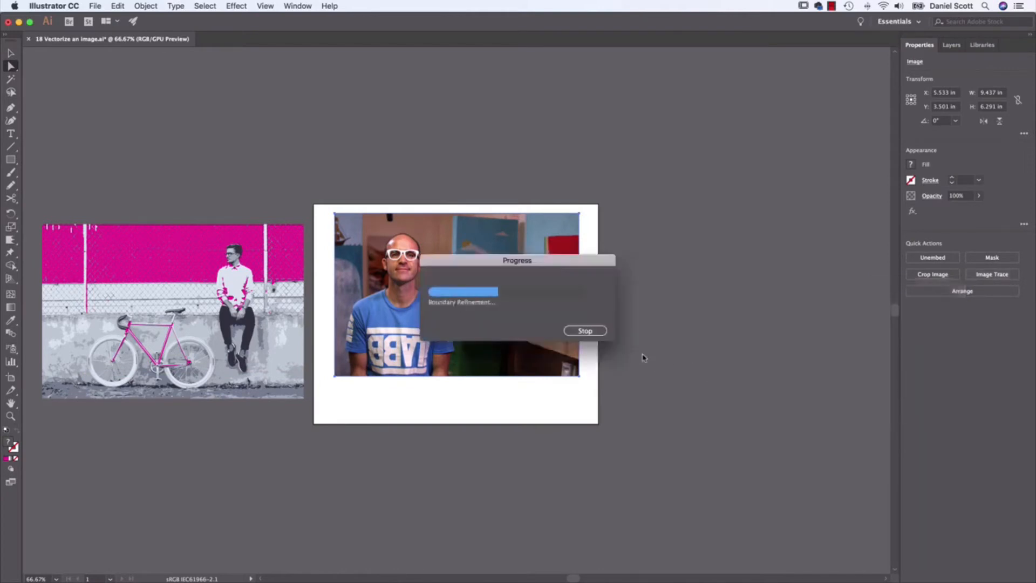
pyautogui.press('super+equal')
pyautogui.press('super+equal')
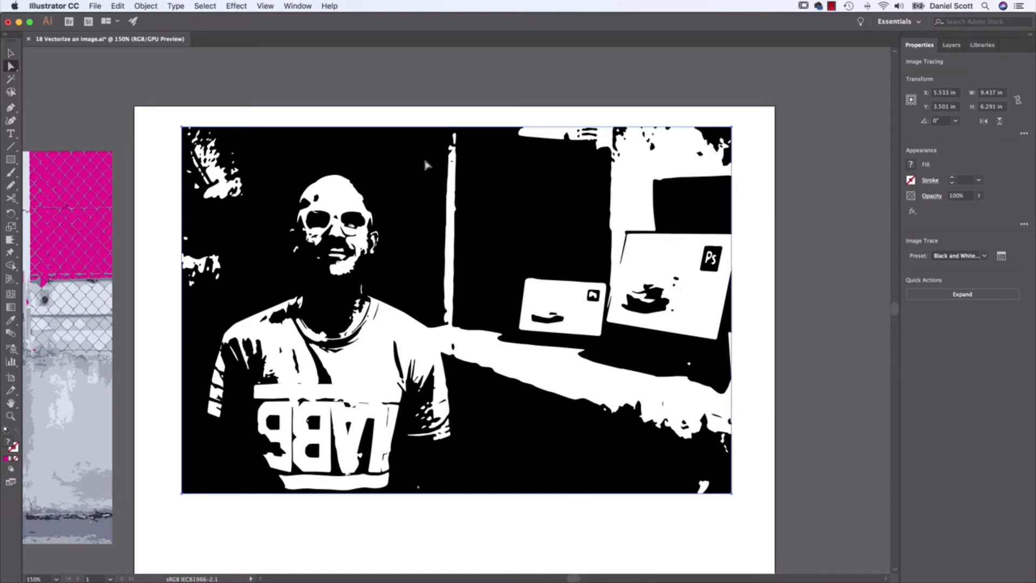
pyautogui.press('Delete')
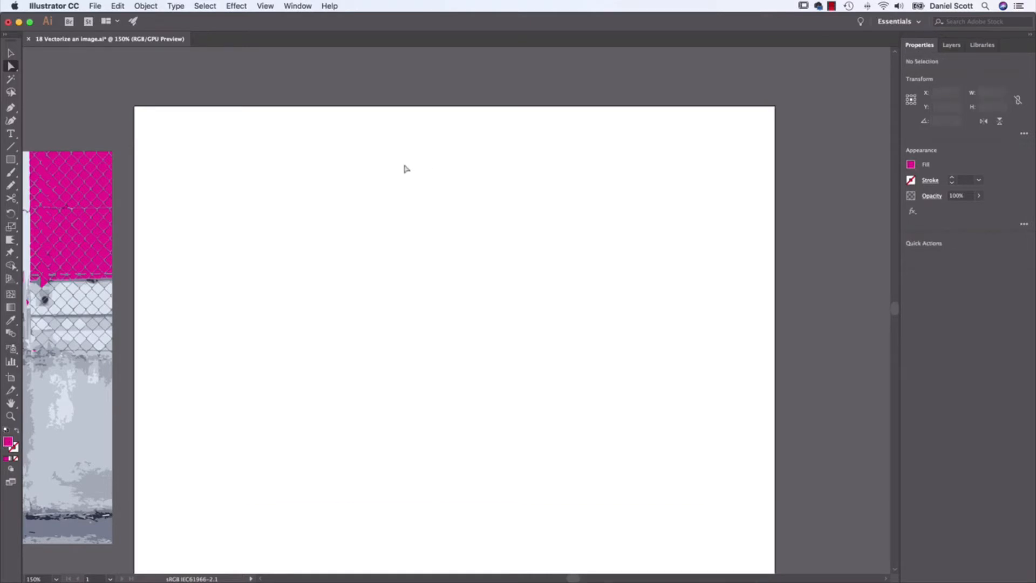
# - Switch to Photoshop and open the same portrait JPG from the exercise files
pyautogui.press('super+Tab')
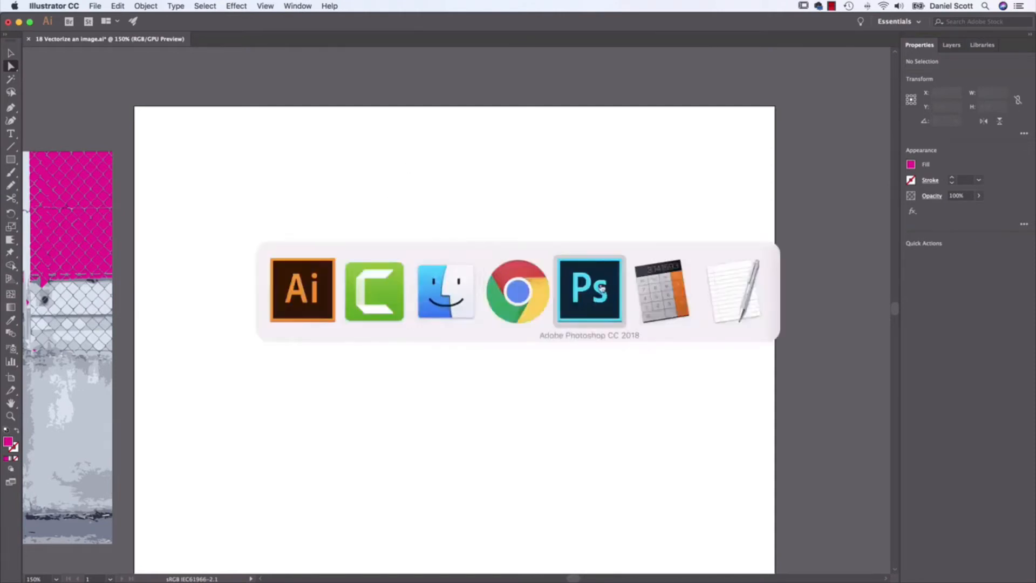
pyautogui.press('super+o')
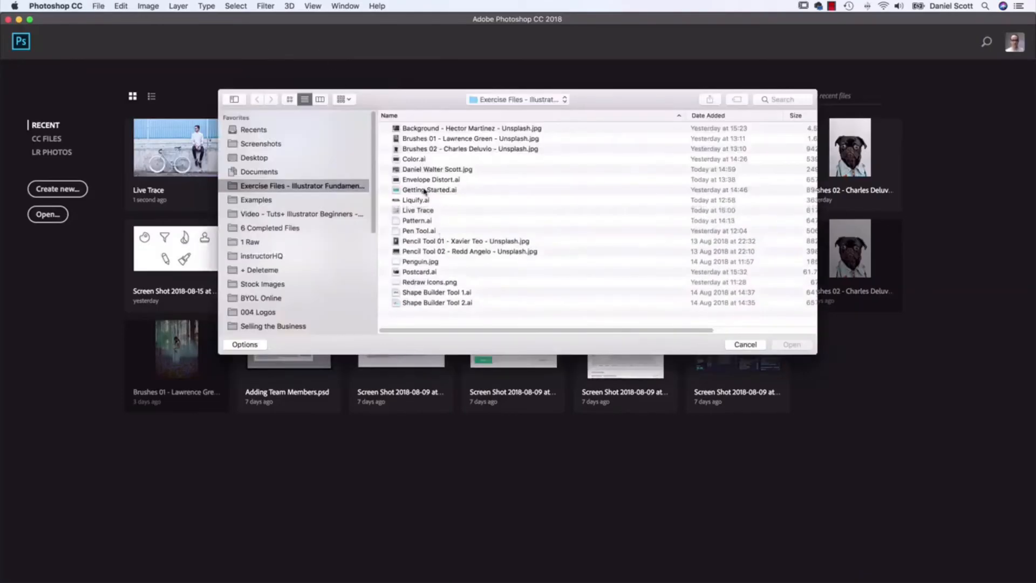
pyautogui.click(436, 172)
pyautogui.click(790, 344)
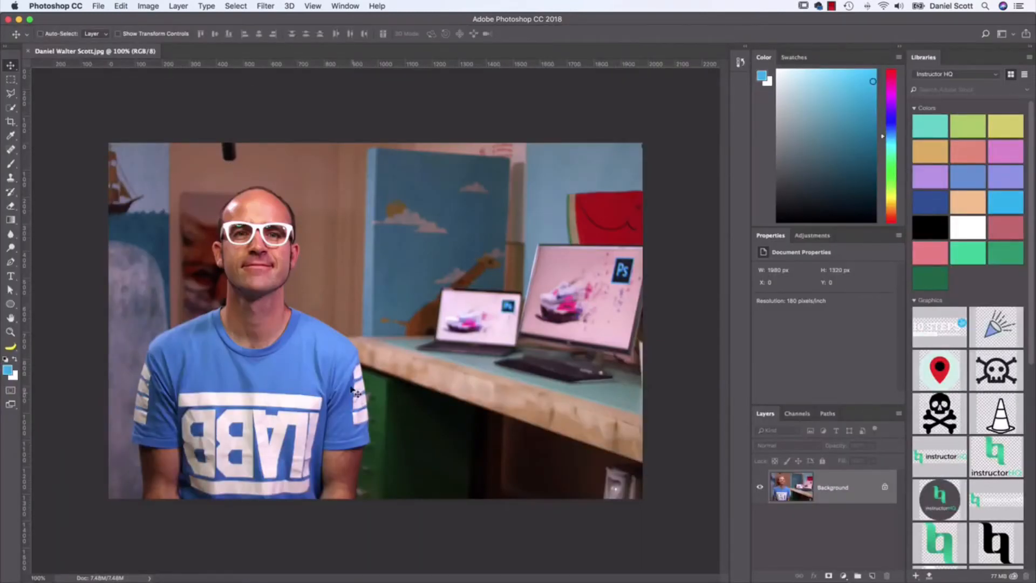
# - Select the man in the photo automatically with the Subject command
pyautogui.click(236, 6)
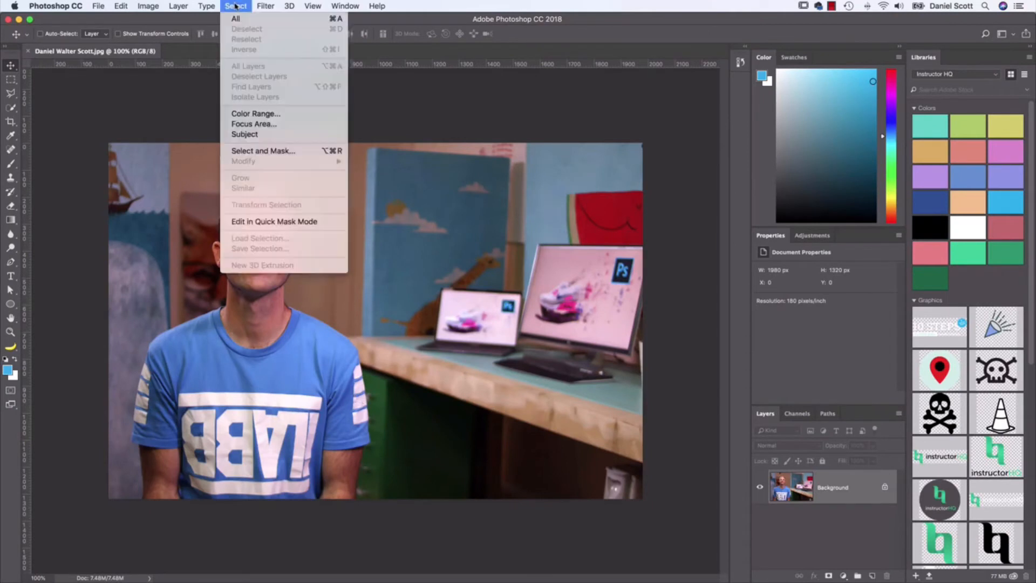
pyautogui.click(246, 135)
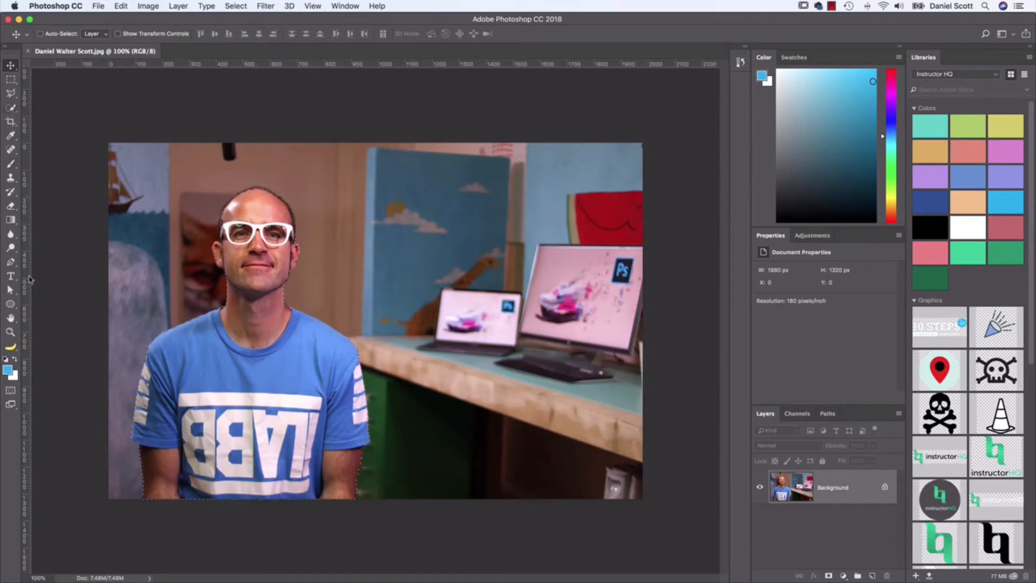
# - Examine the selection edge closely around the man's shoulders, neck and head
pyautogui.press('super+equal')
pyautogui.press('super+equal')
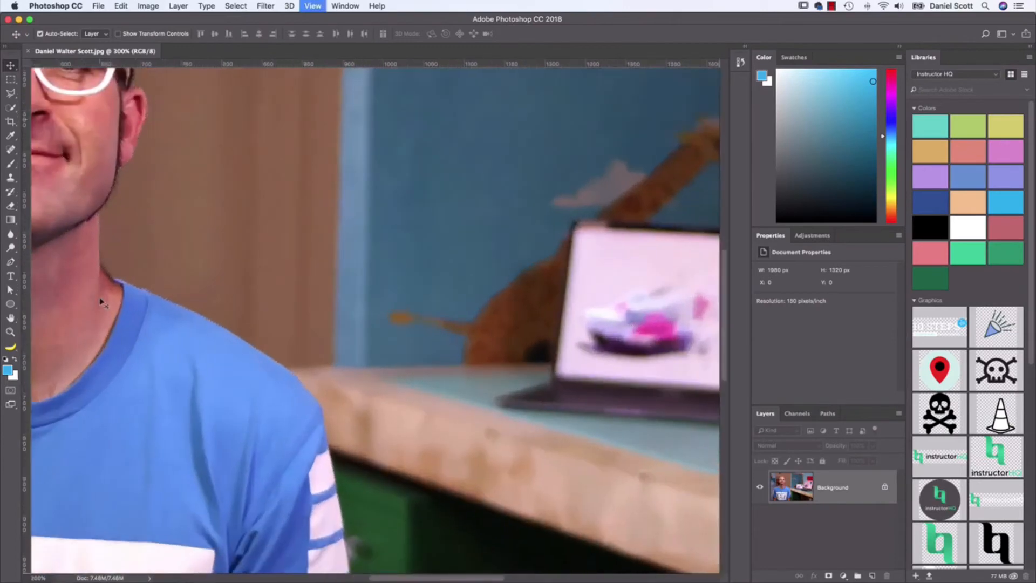
pyautogui.moveTo(193, 261); pyautogui.dragTo(571, 253)
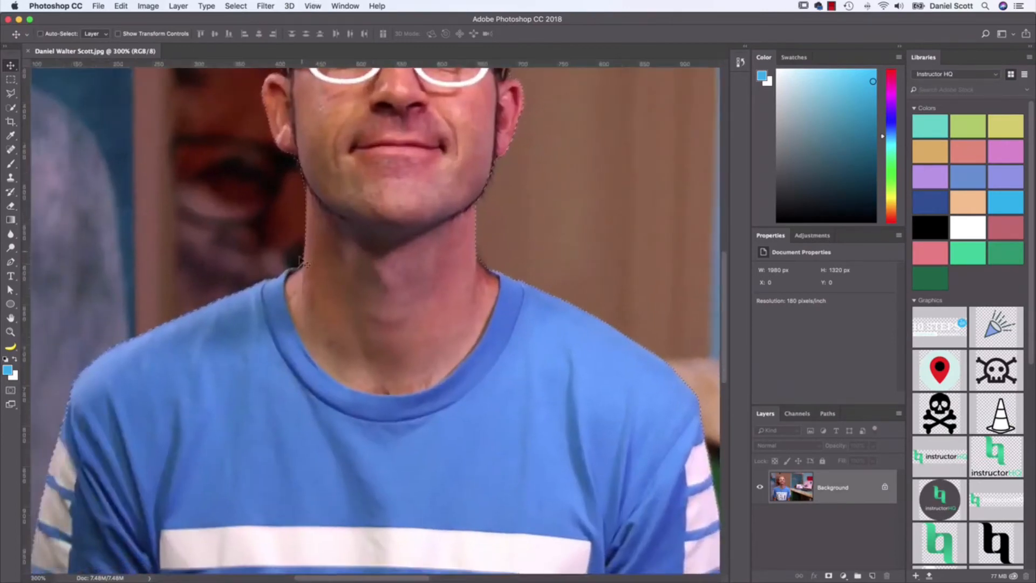
pyautogui.moveTo(453, 407); pyautogui.dragTo(395, 285)
pyautogui.scroll(10, 395, 285)
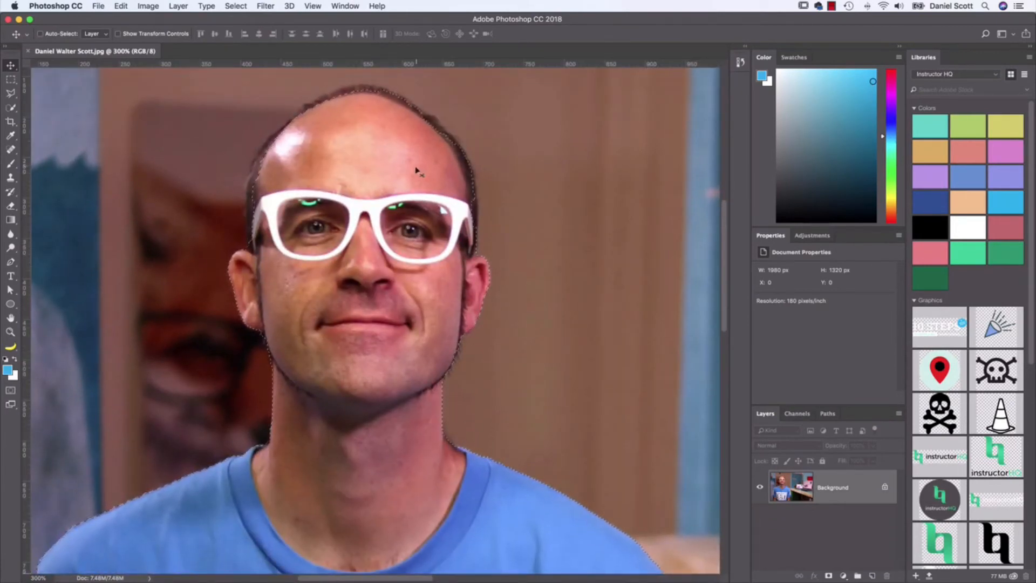
pyautogui.click(238, 5)
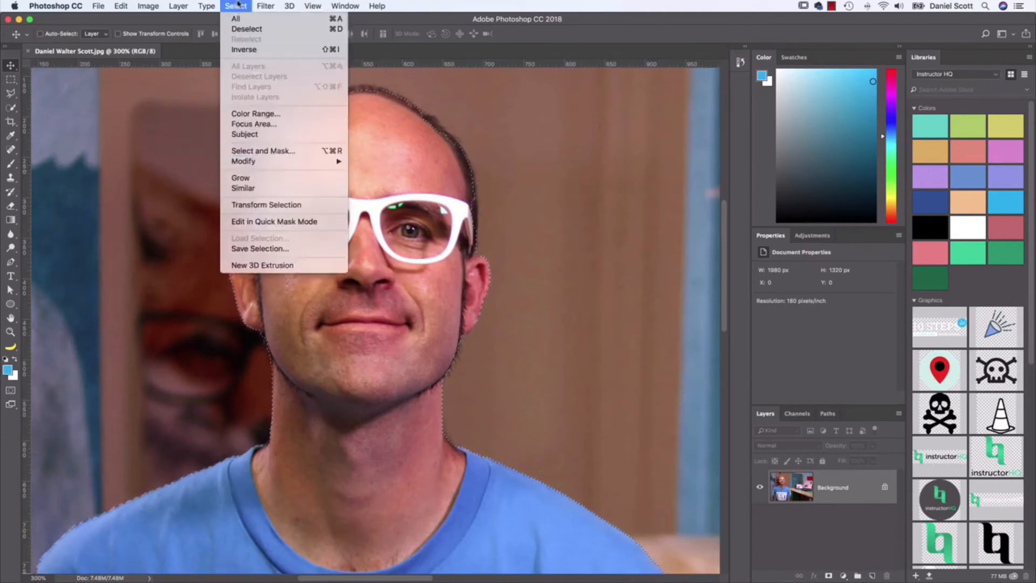
pyautogui.press('Escape')
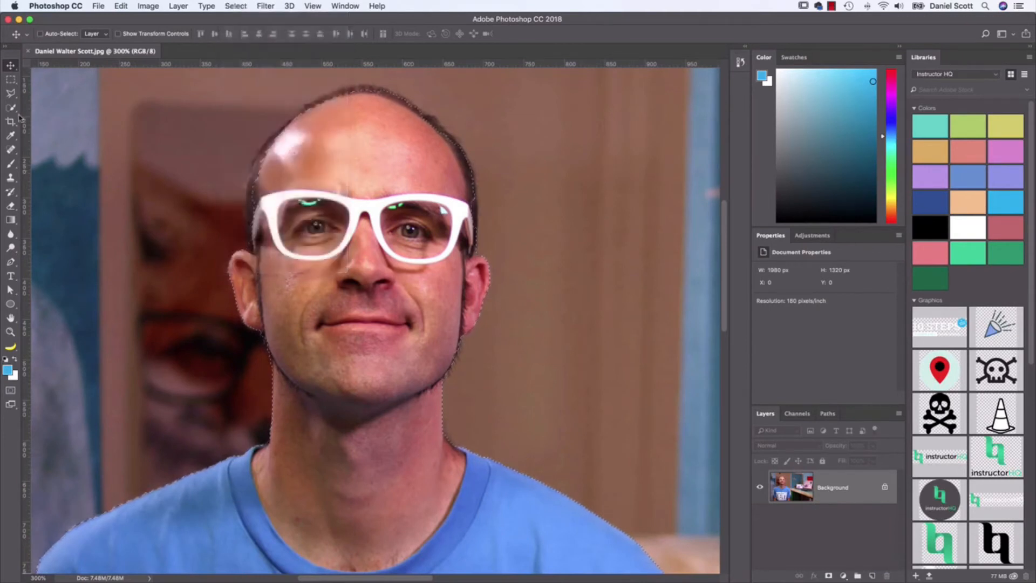
# - Hide the photo's background by turning the selection of the man into a layer mask
pyautogui.click(12, 110)
pyautogui.click(64, 107)
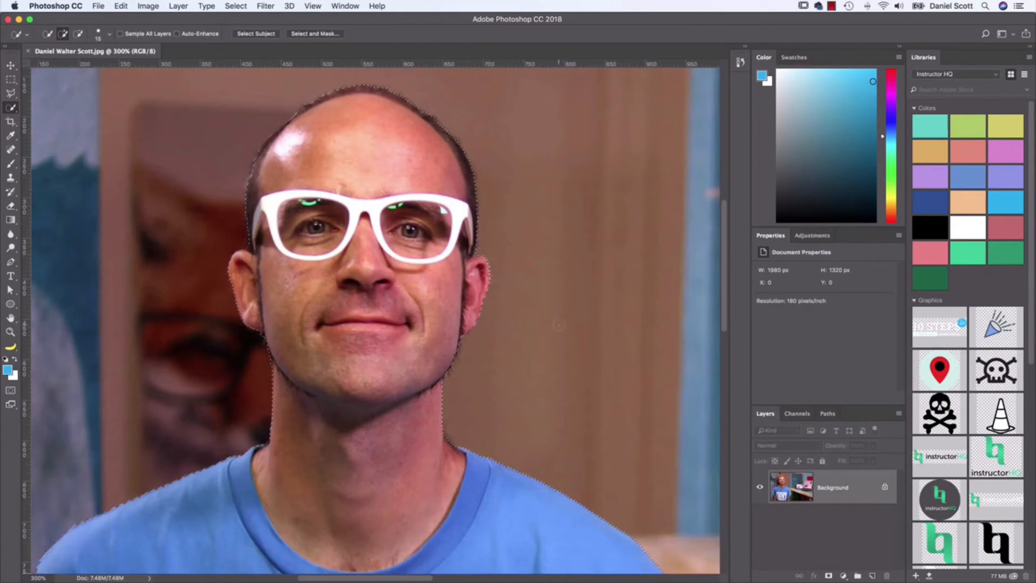
pyautogui.press('super+1')
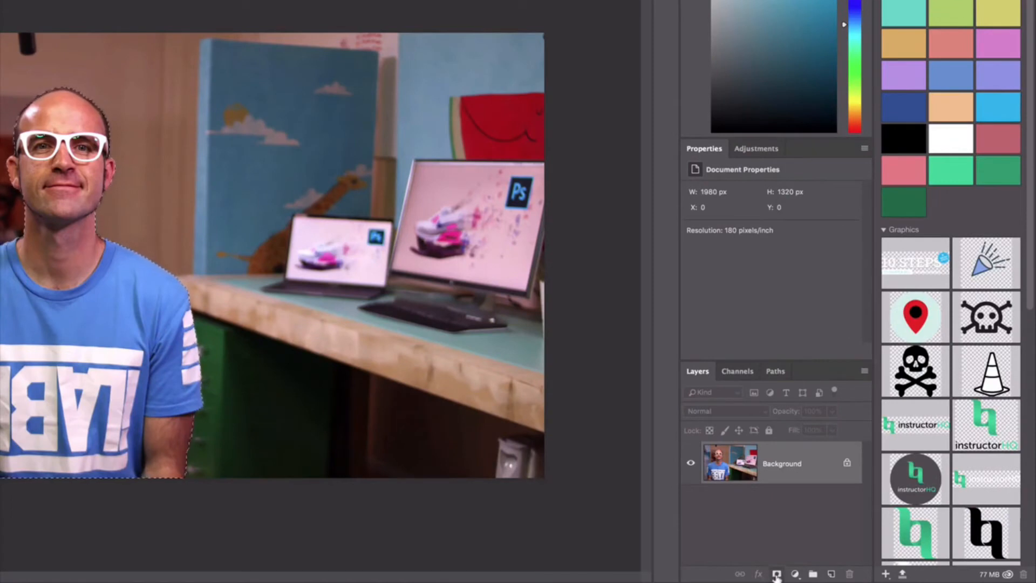
pyautogui.click(776, 575)
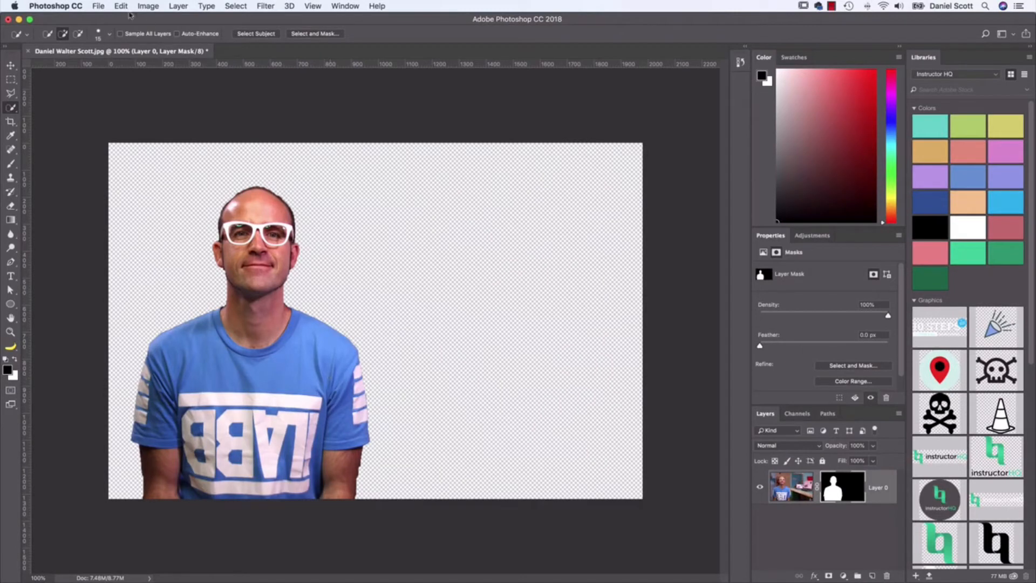
# - Save the masked portrait as a Photoshop file with layers in the Class Files folder on the desktop, with maximized compatibility
pyautogui.click(99, 6)
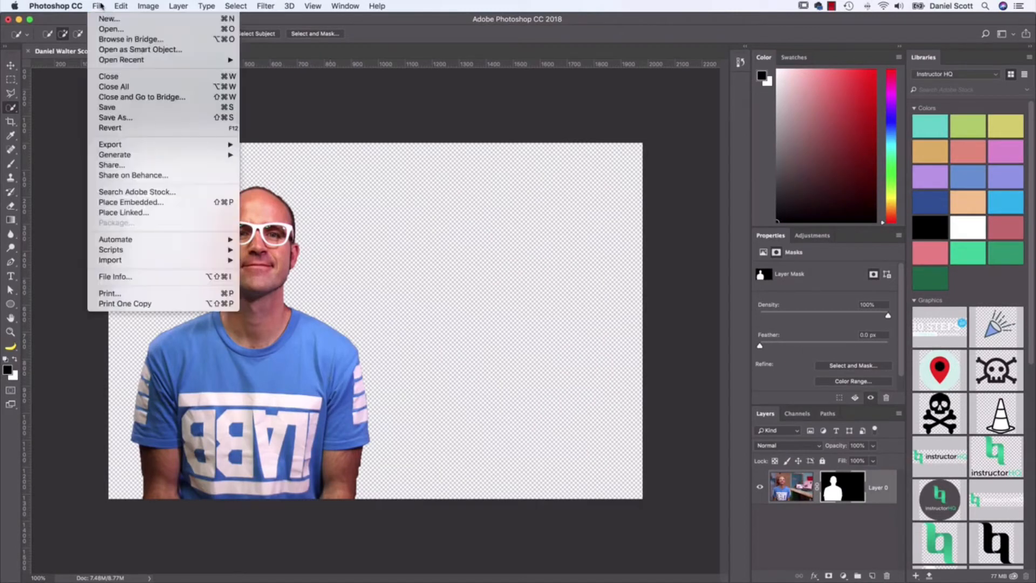
pyautogui.click(127, 116)
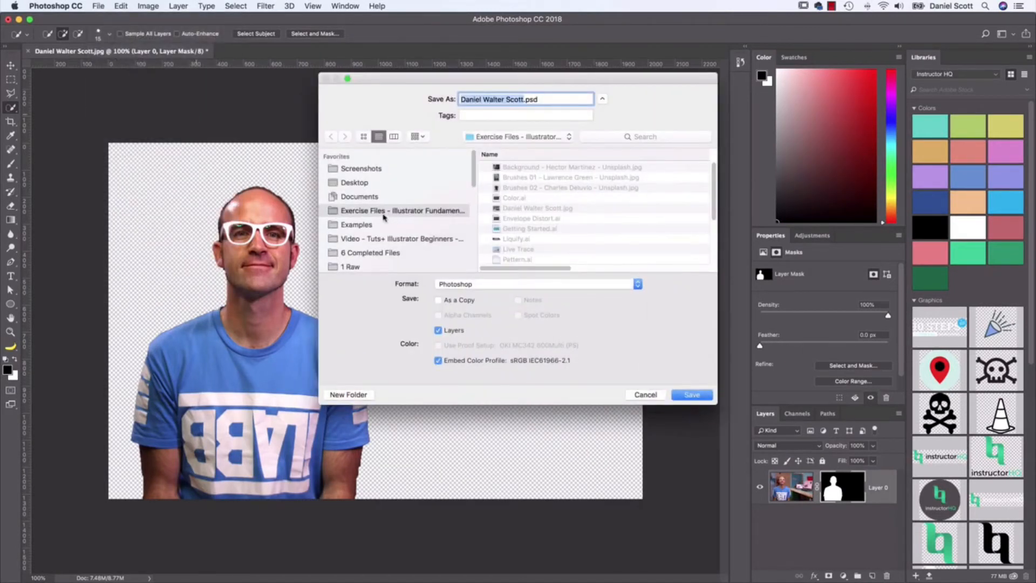
pyautogui.click(367, 185)
pyautogui.doubleClick(504, 168)
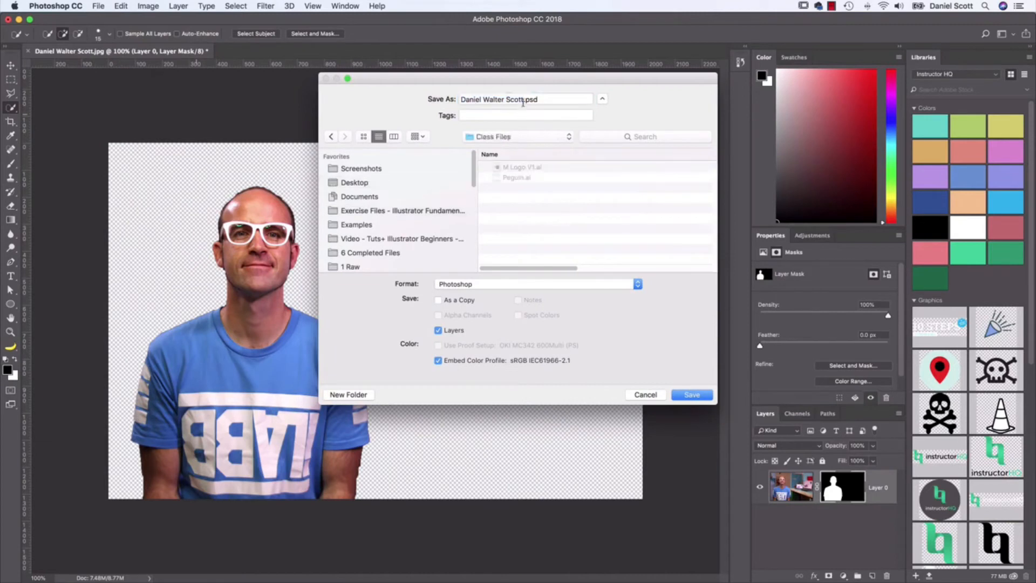
pyautogui.click(692, 394)
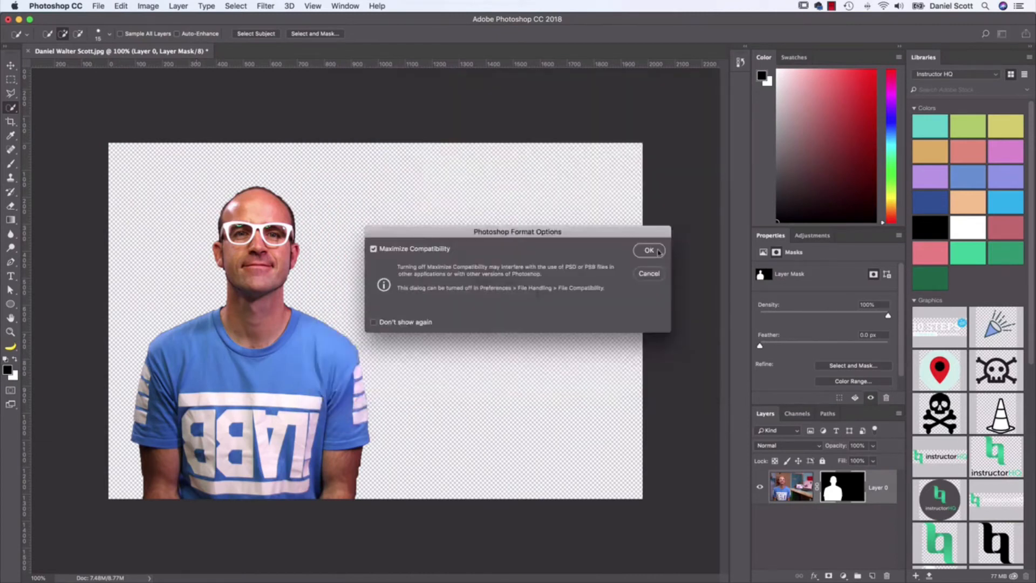
pyautogui.click(656, 250)
# - Quit Photoshop and return to Illustrator, and place the masked portrait PSD from Class Files on the blank artboard, about 8.8 in wide
pyautogui.press('super+q')
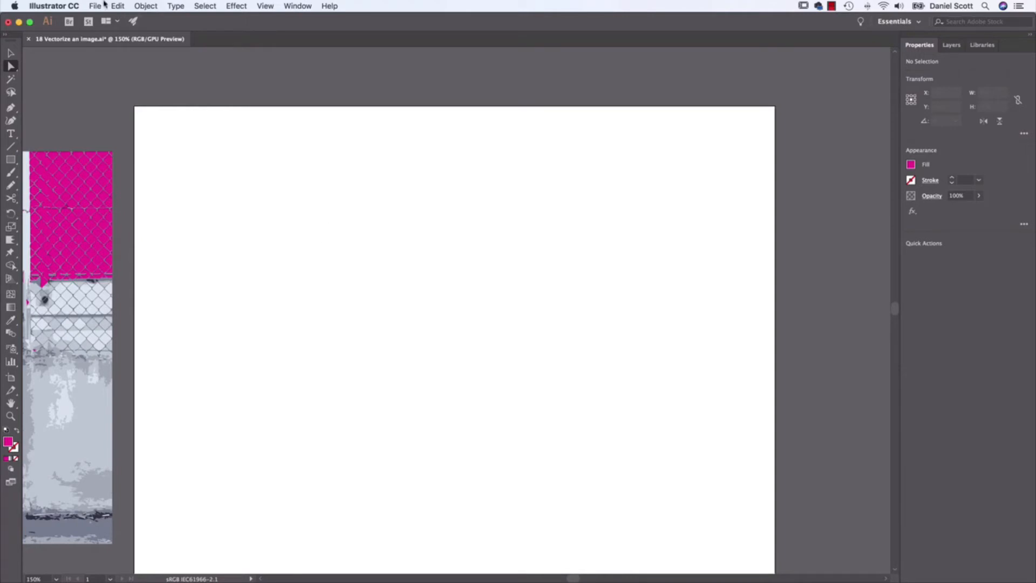
pyautogui.click(104, 5)
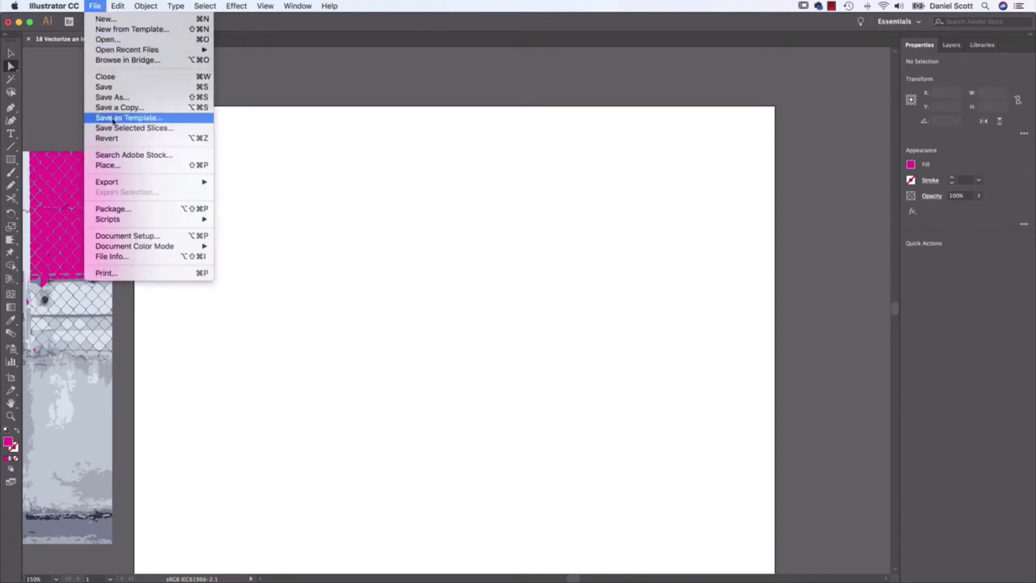
pyautogui.click(122, 165)
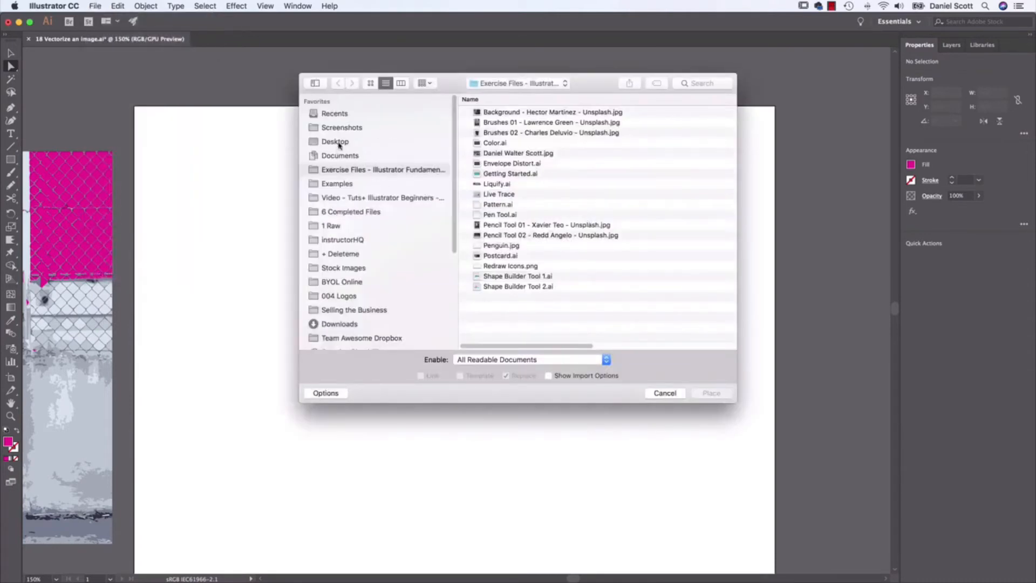
pyautogui.click(340, 142)
pyautogui.doubleClick(509, 112)
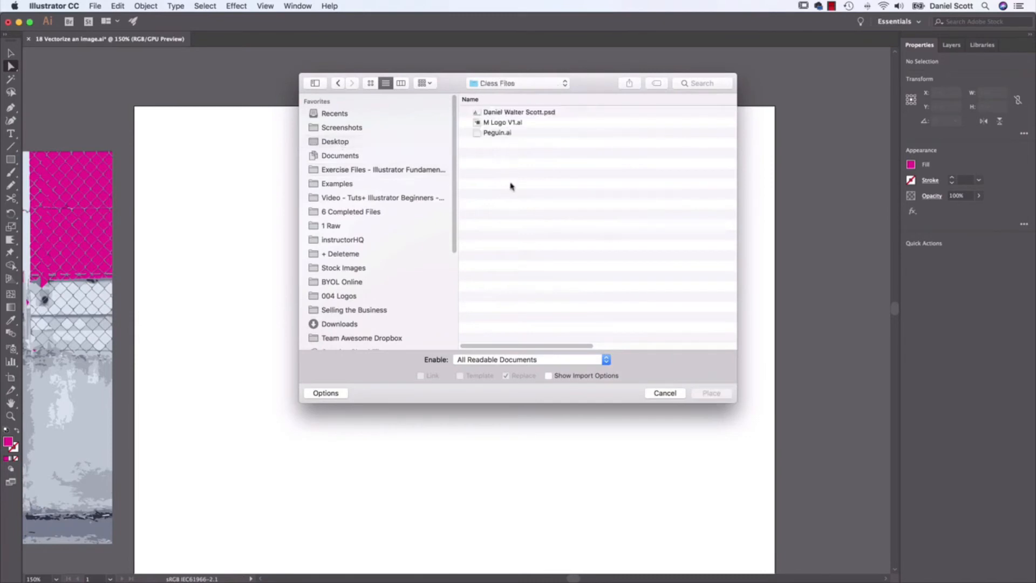
pyautogui.click(523, 113)
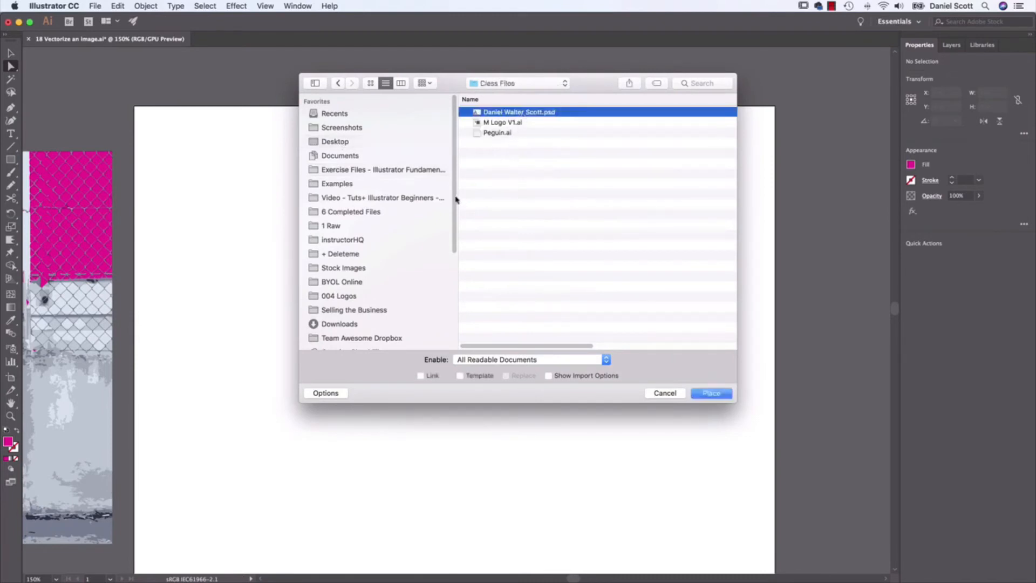
pyautogui.click(711, 394)
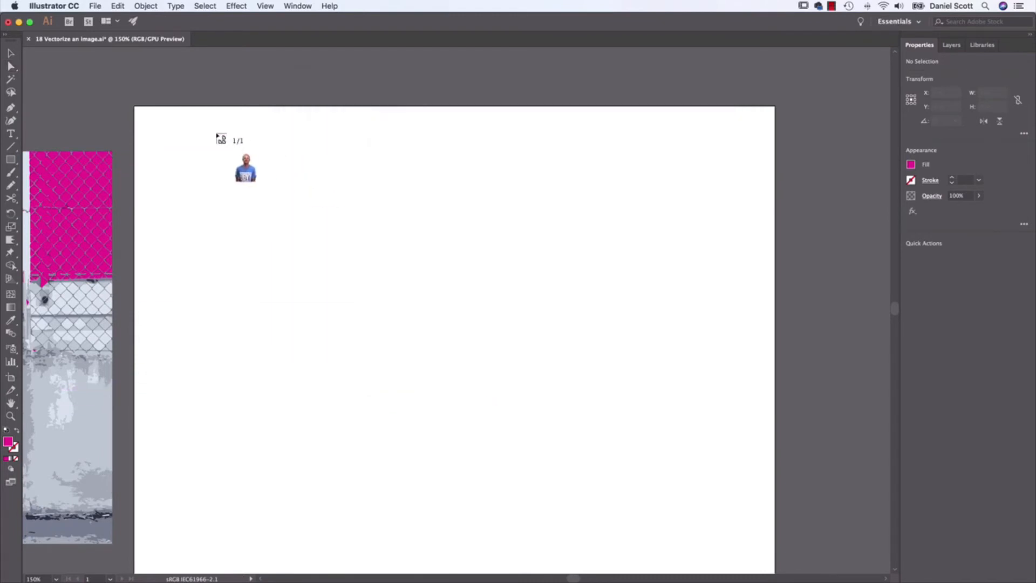
pyautogui.moveTo(214, 132); pyautogui.dragTo(729, 530)
pyautogui.moveTo(383, 343); pyautogui.dragTo(374, 385)
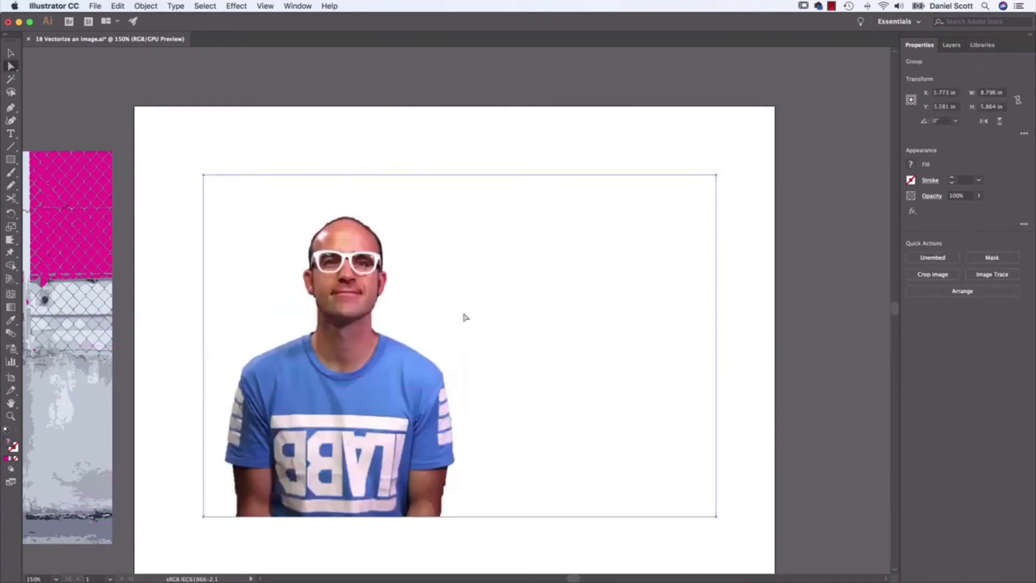
# - Image Trace the masked portrait with the Black and White Logo preset and show the detailed Image Trace settings
pyautogui.click(999, 276)
pyautogui.click(916, 372)
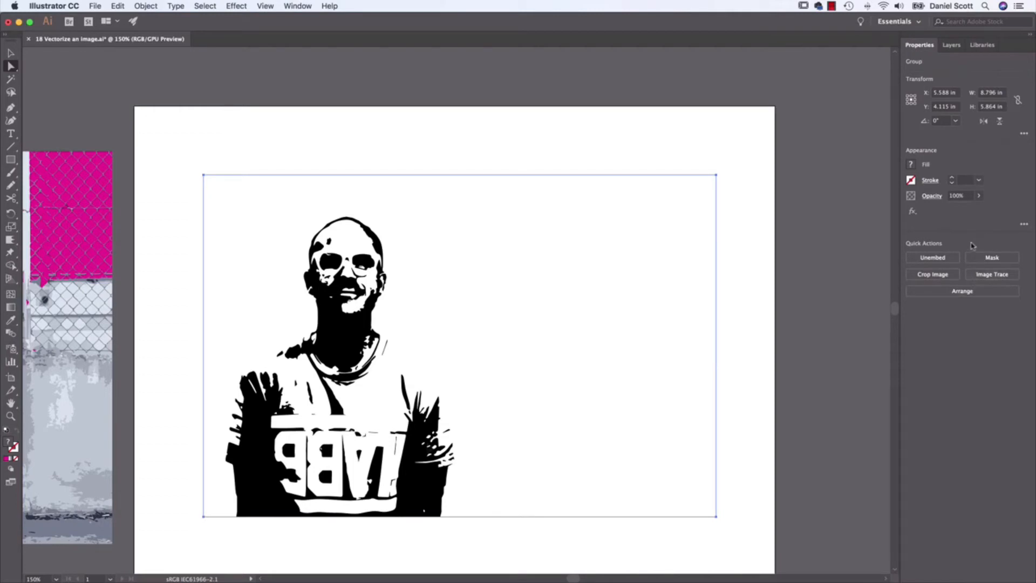
pyautogui.click(297, 5)
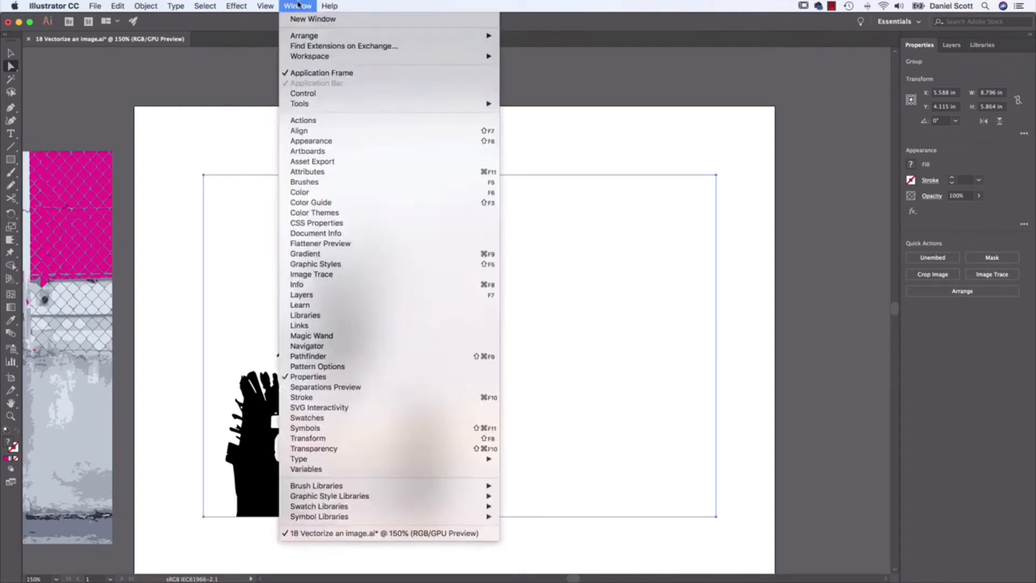
pyautogui.click(324, 274)
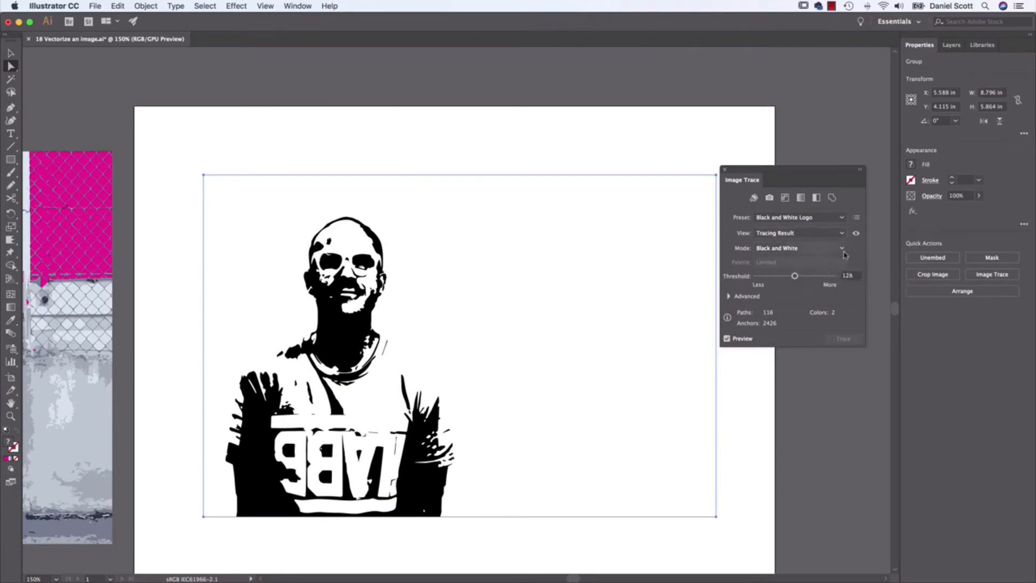
pyautogui.click(11, 52)
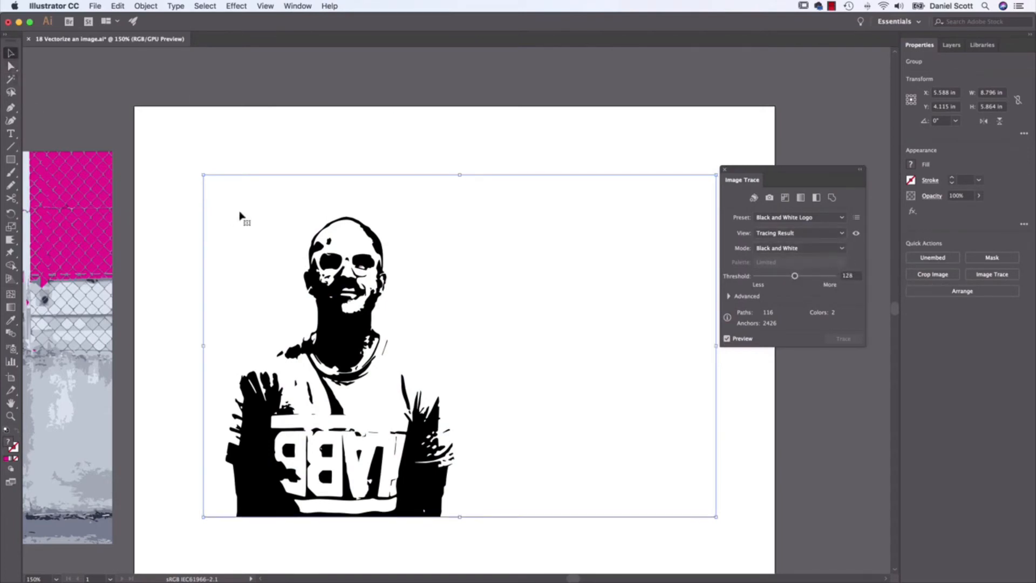
pyautogui.click(298, 6)
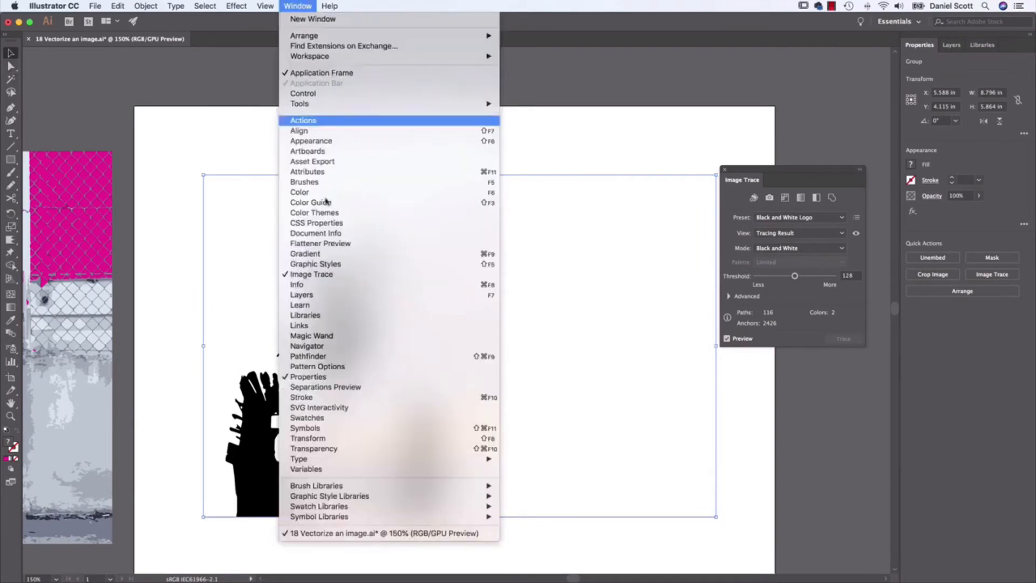
pyautogui.click(799, 201)
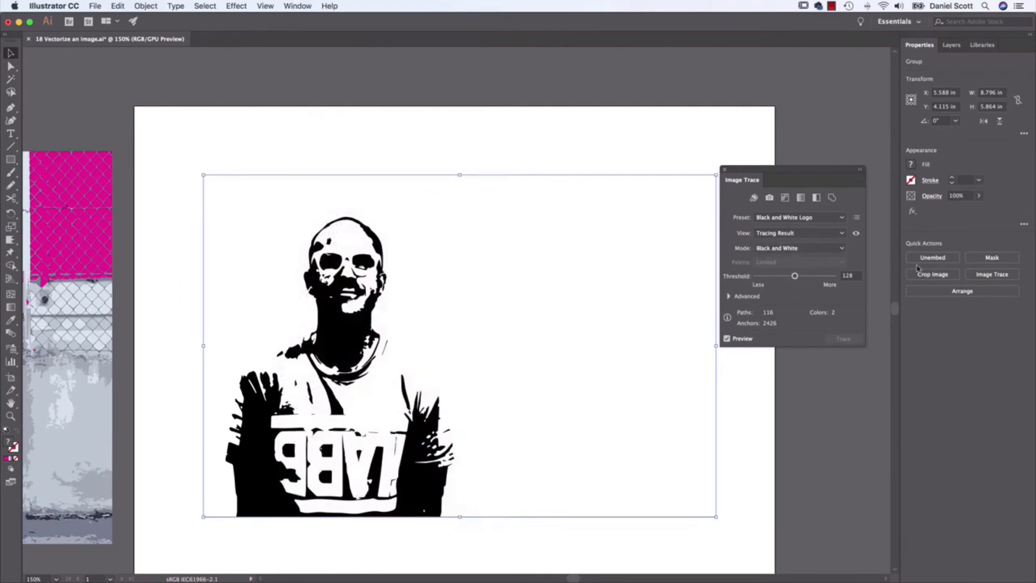
# - Try Image Trace thresholds of 72, 219, 153 and 66 on the portrait
pyautogui.moveTo(788, 279); pyautogui.dragTo(774, 279)
pyautogui.moveTo(774, 279); pyautogui.dragTo(778, 280)
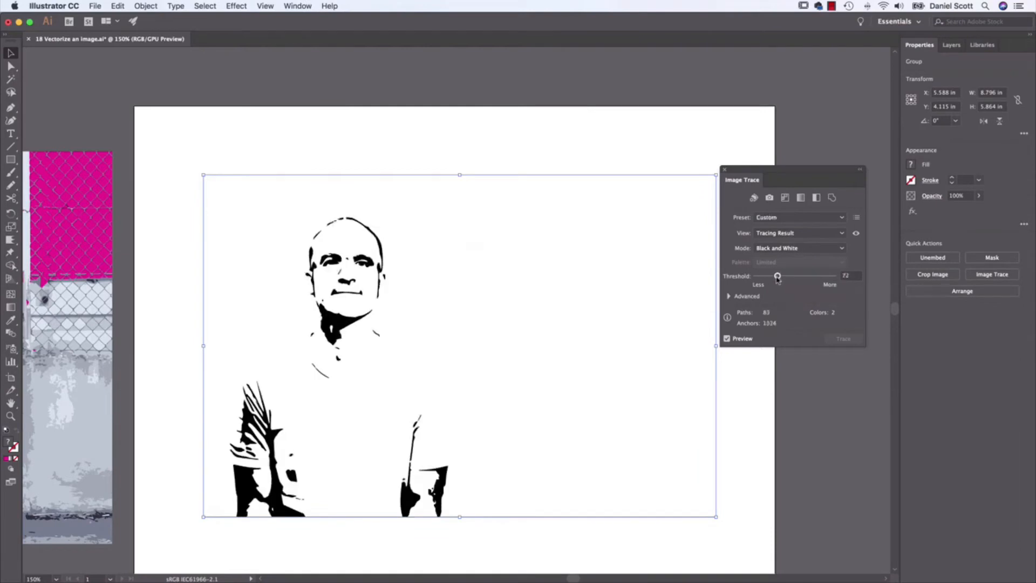
pyautogui.moveTo(778, 278); pyautogui.dragTo(823, 280)
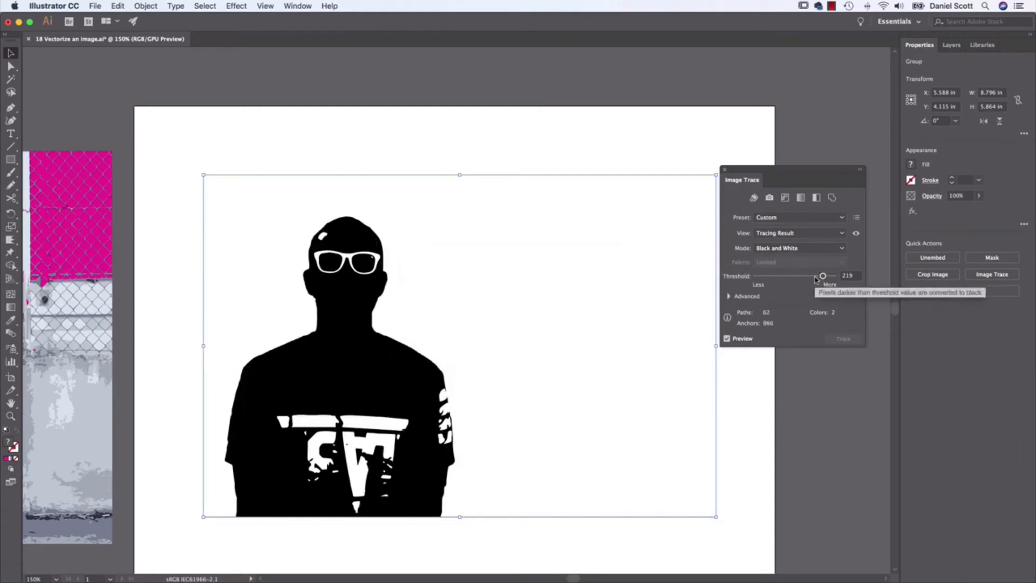
pyautogui.moveTo(816, 280); pyautogui.dragTo(795, 281)
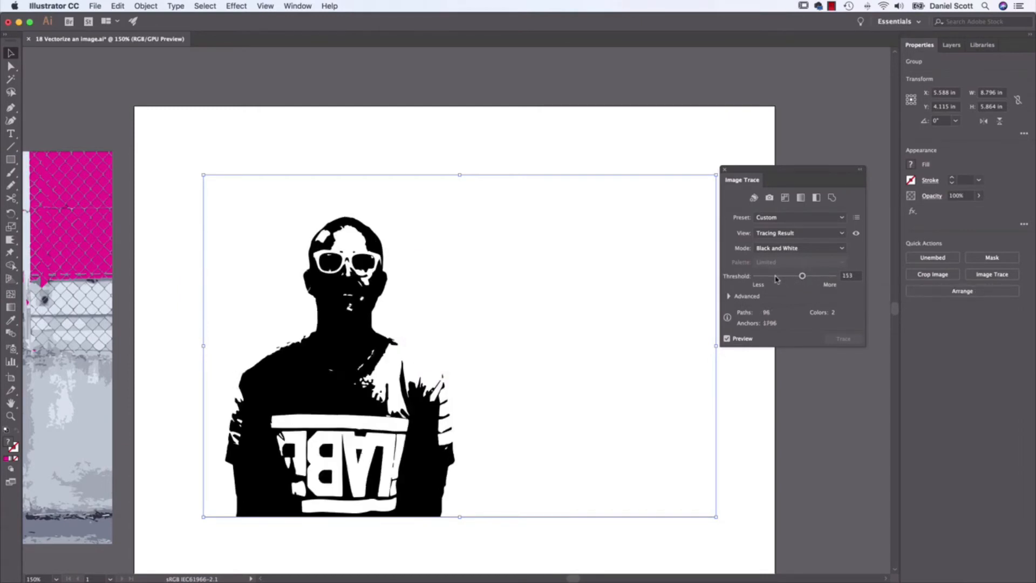
pyautogui.click(775, 277)
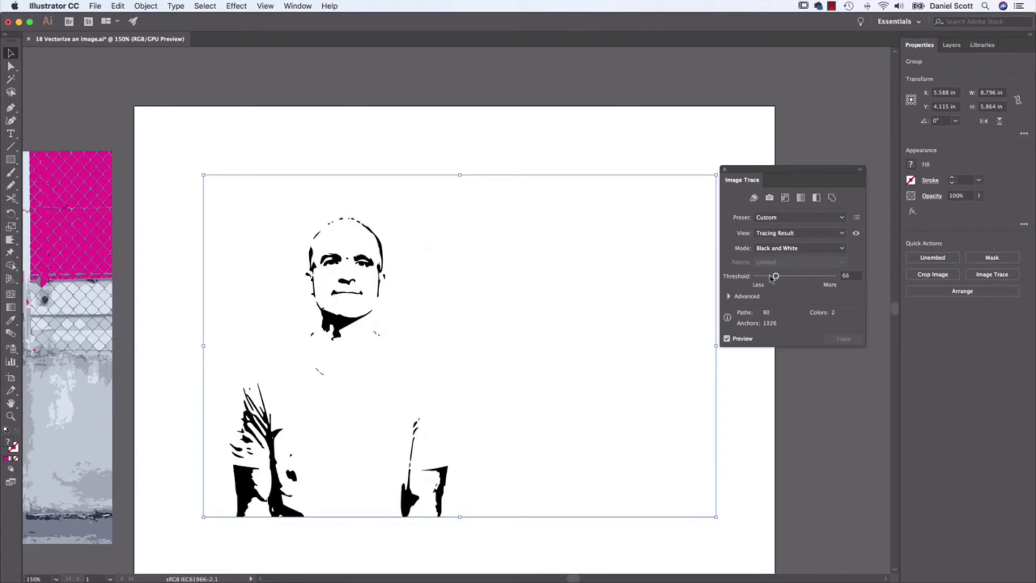
# - Set the portrait's trace threshold to 105 and close the Image Trace settings
pyautogui.click(781, 278)
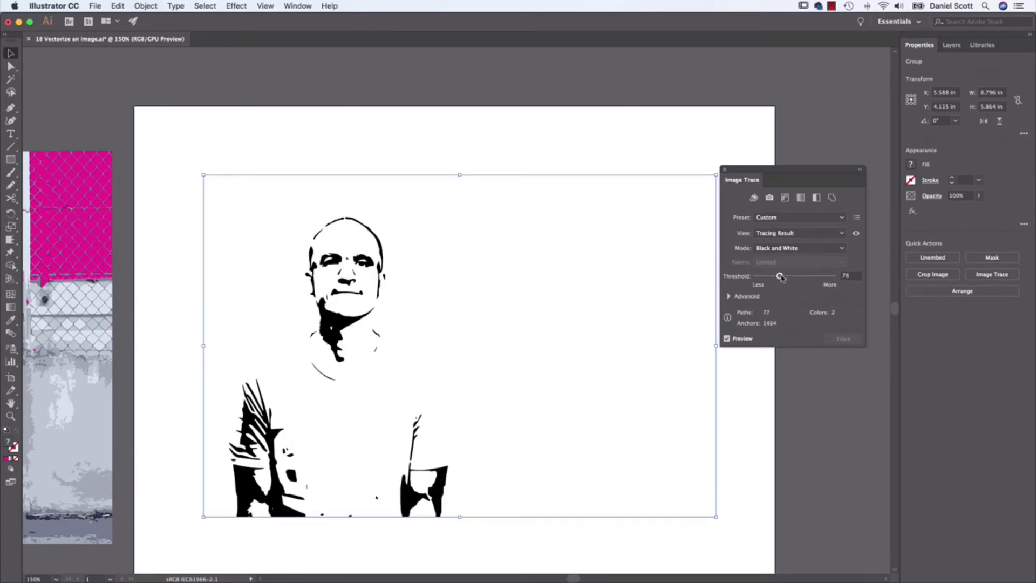
pyautogui.moveTo(781, 278); pyautogui.dragTo(787, 278)
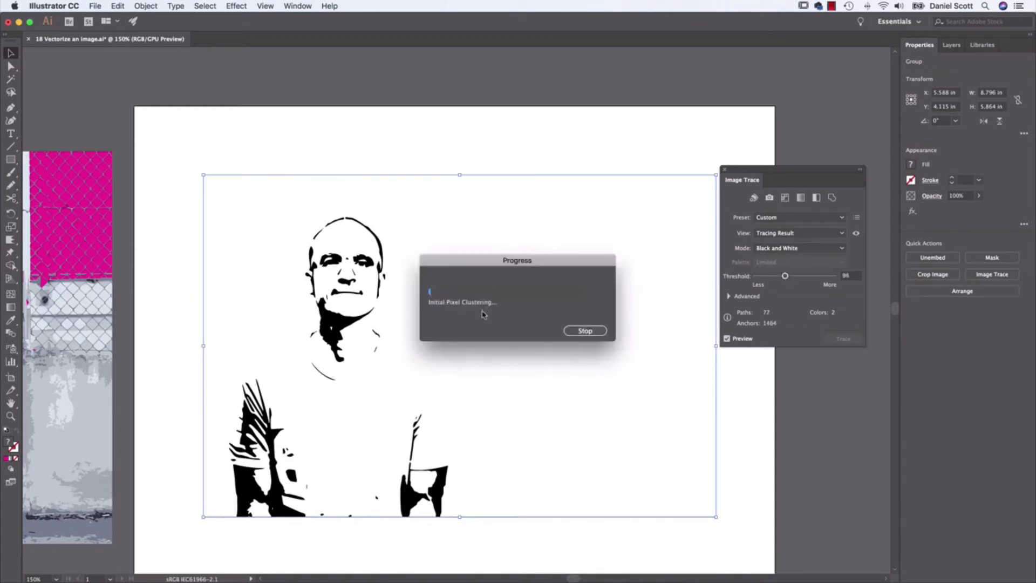
pyautogui.moveTo(786, 279); pyautogui.dragTo(791, 280)
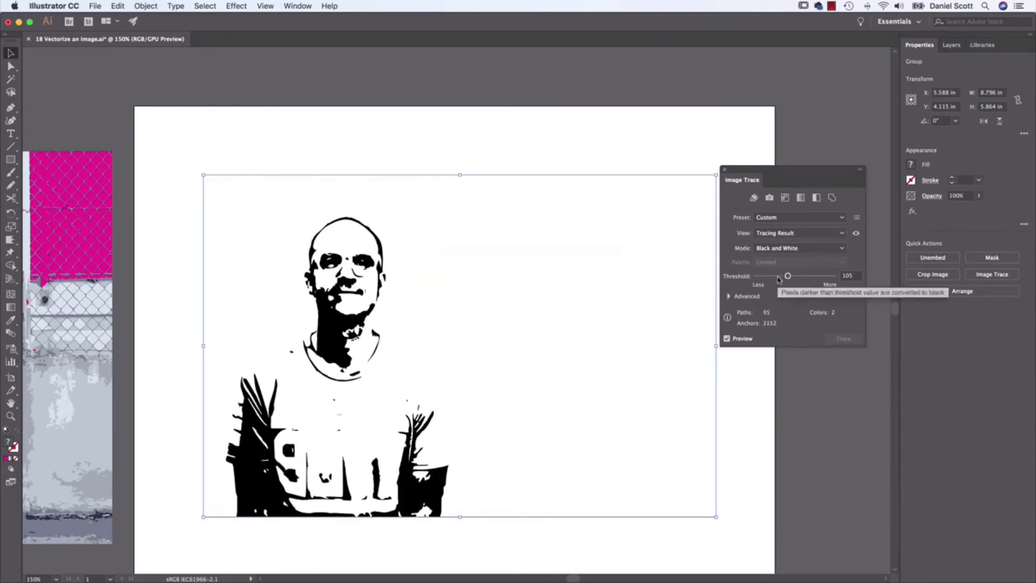
pyautogui.click(724, 170)
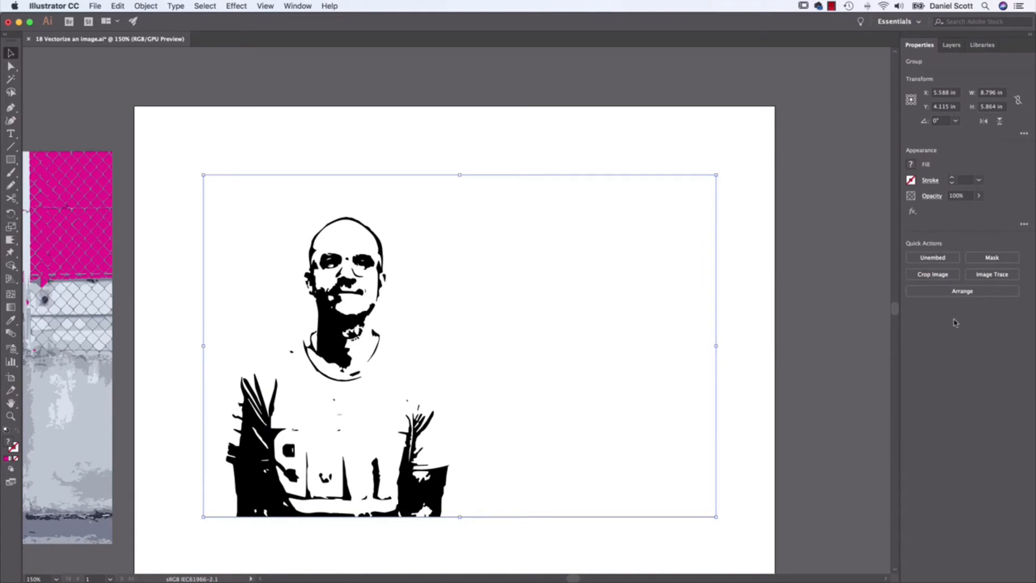
# - Expand the traced portrait into editable vector shapes and deselect it
pyautogui.click(145, 6)
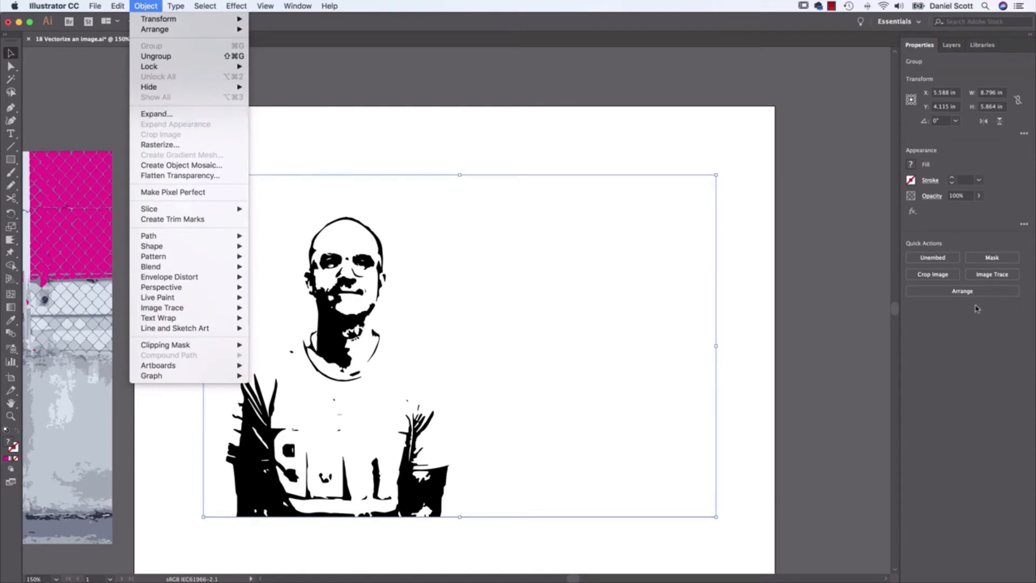
pyautogui.click(196, 116)
pyautogui.click(94, 212)
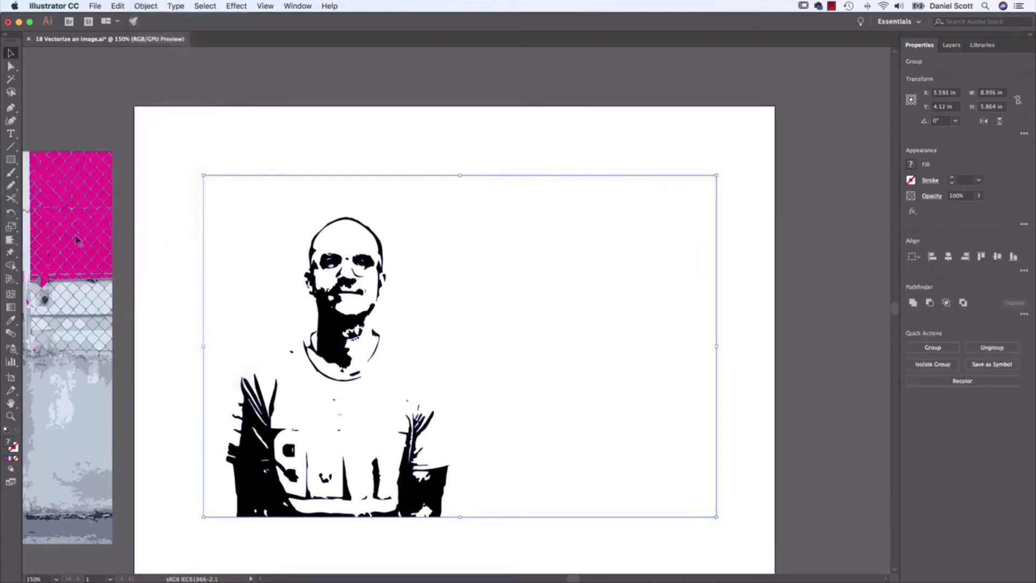
pyautogui.click(406, 145)
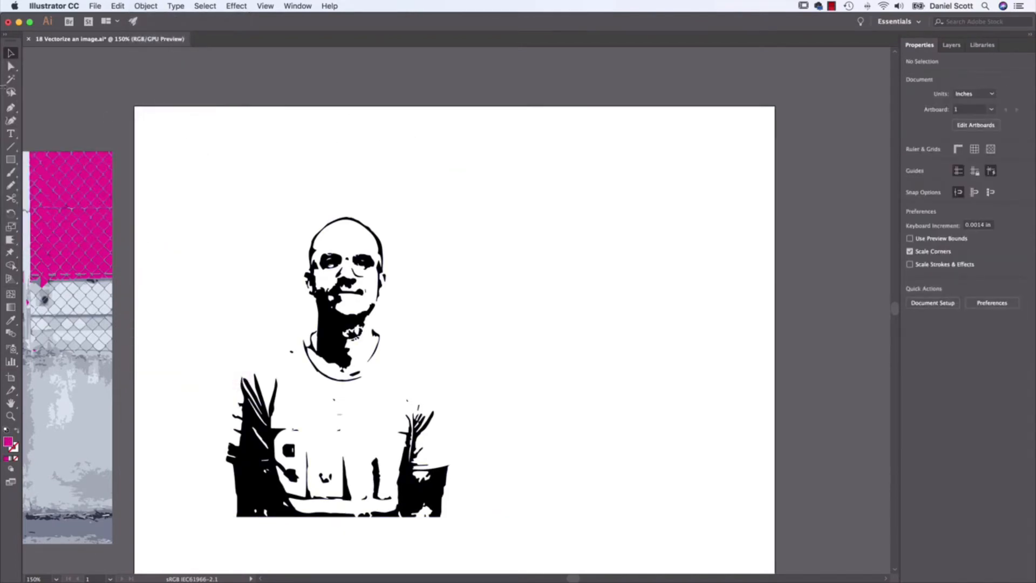
# - Select the black arm path and the white background path individually, and move the whole traced group toward the artboard's lower right
pyautogui.click(10, 66)
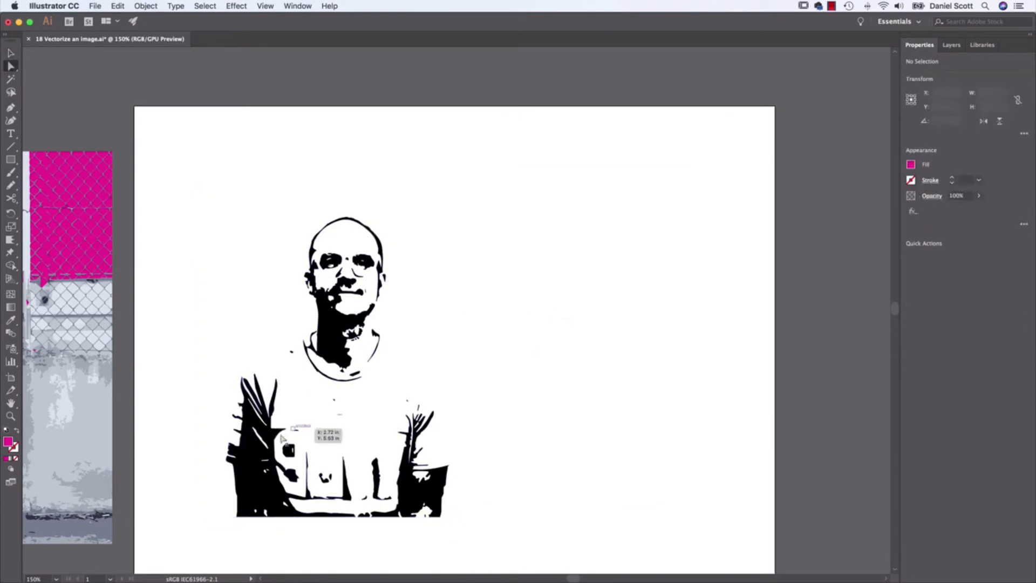
pyautogui.click(254, 473)
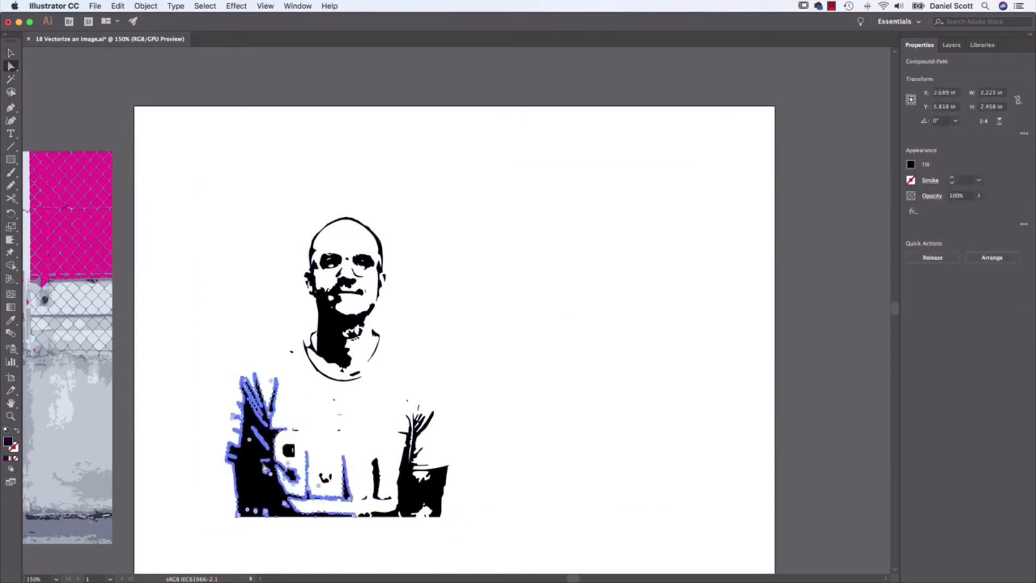
pyautogui.click(315, 409)
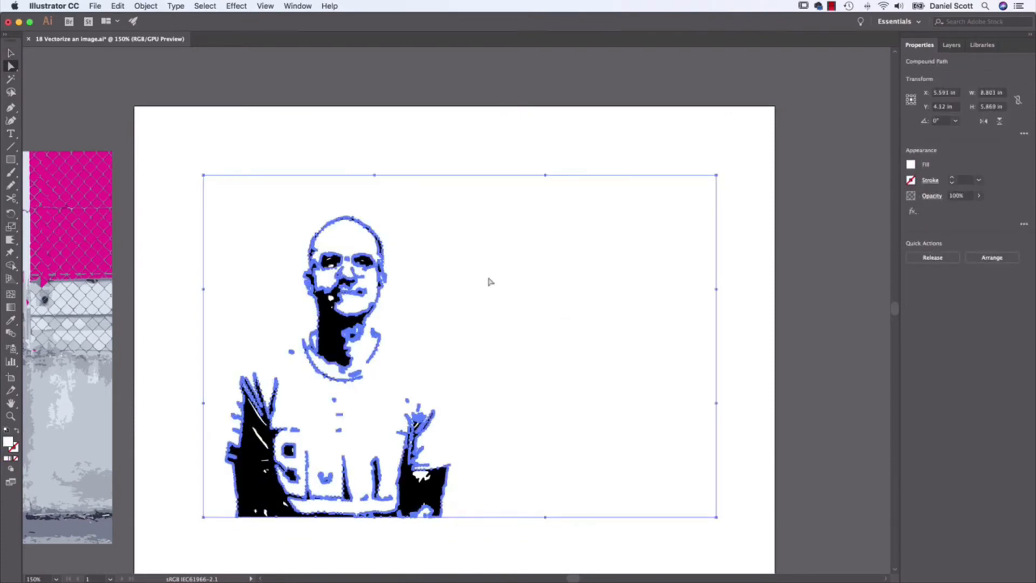
pyautogui.click(10, 53)
pyautogui.moveTo(213, 185); pyautogui.dragTo(370, 310)
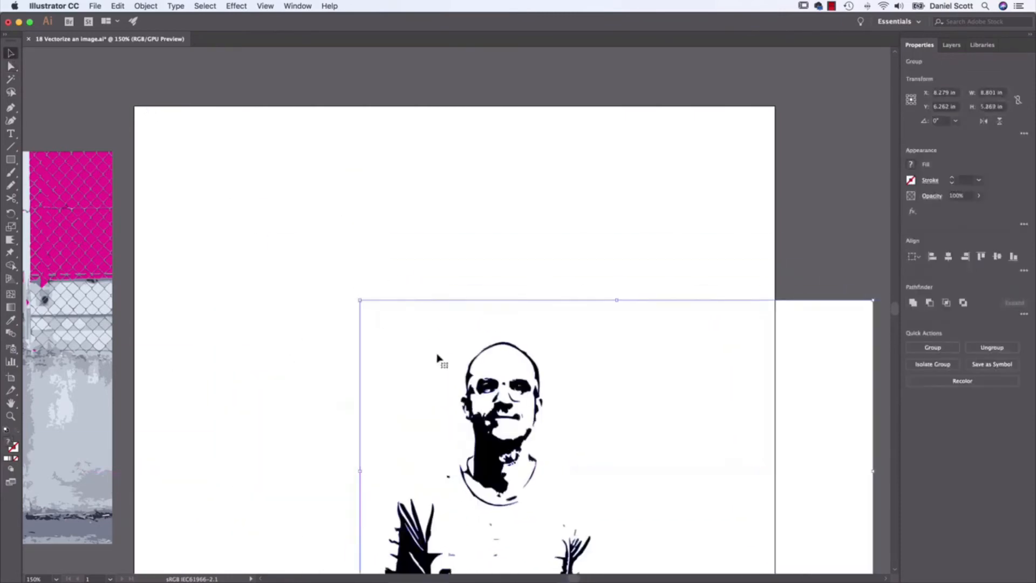
# - Move the traced portrait group off the artboard onto the empty grey pasteboard beside it and deselect it
pyautogui.moveTo(438, 361)
pyautogui.mouseDown()
pyautogui.moveTo(561, 277)
pyautogui.moveTo(767, 213)
pyautogui.moveTo(823, 183)
pyautogui.mouseUp()
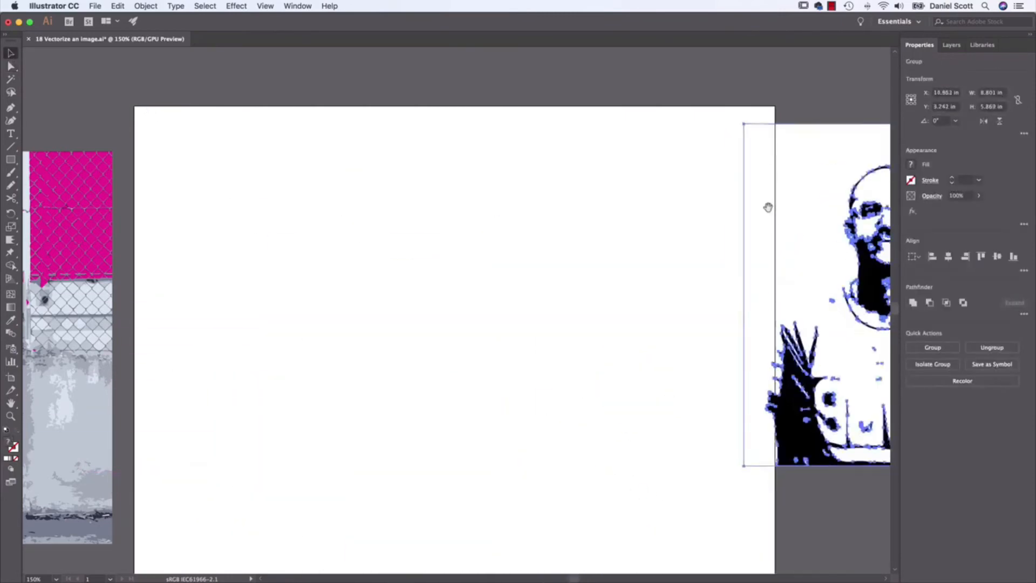
pyautogui.moveTo(768, 207); pyautogui.dragTo(76, 165)
pyautogui.moveTo(321, 206)
pyautogui.mouseDown()
pyautogui.moveTo(379, 241)
pyautogui.moveTo(595, 276)
pyautogui.mouseUp()
pyautogui.click(303, 216)
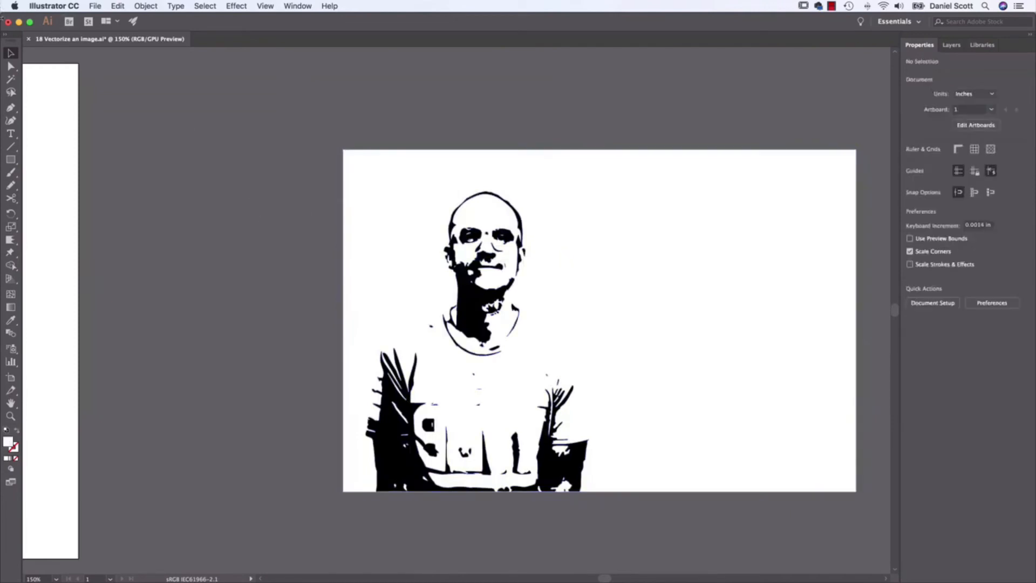
# - Directly select the portrait's large white background path, try deleting it, and undo the deletion
pyautogui.click(10, 66)
pyautogui.click(693, 244)
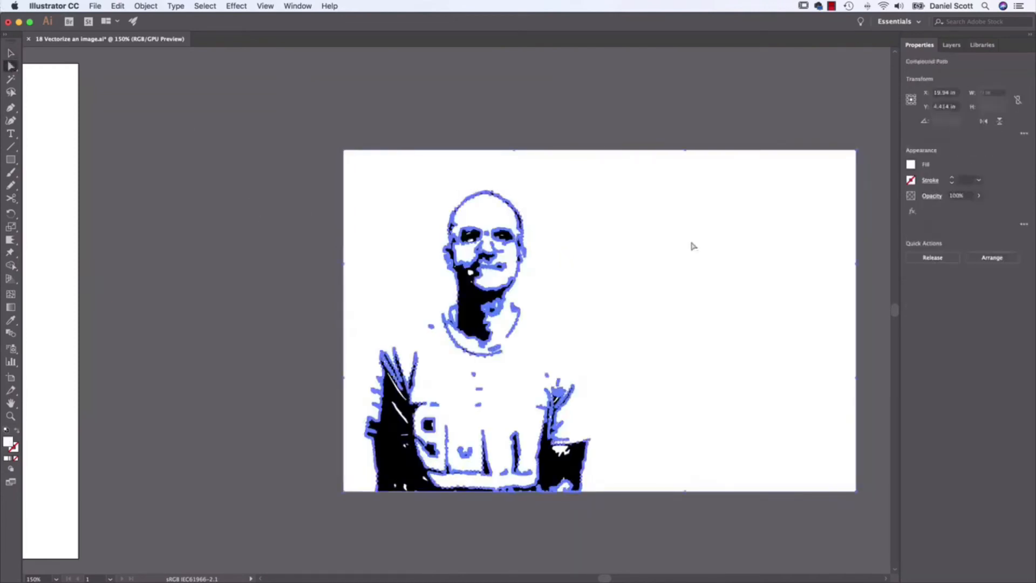
pyautogui.press('Delete')
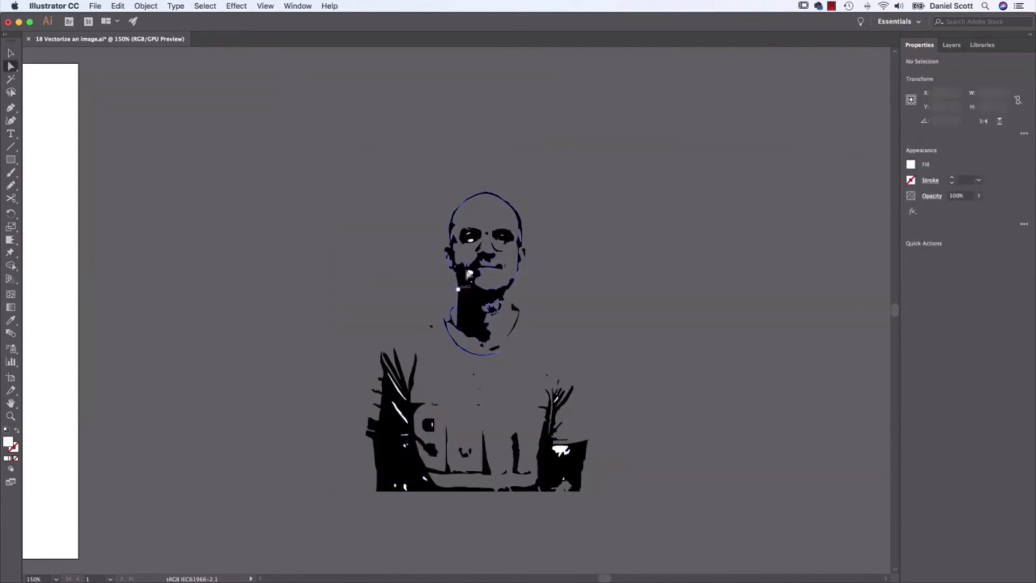
pyautogui.press('super+z')
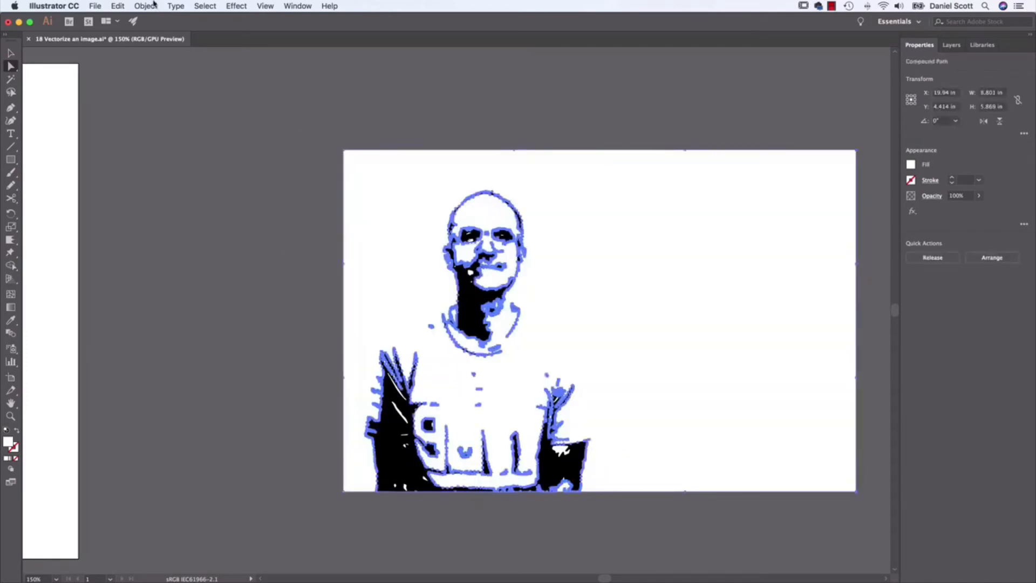
# - Extend the selection to all white shapes that match the selected path and delete them, keeping only the black artwork
pyautogui.click(200, 5)
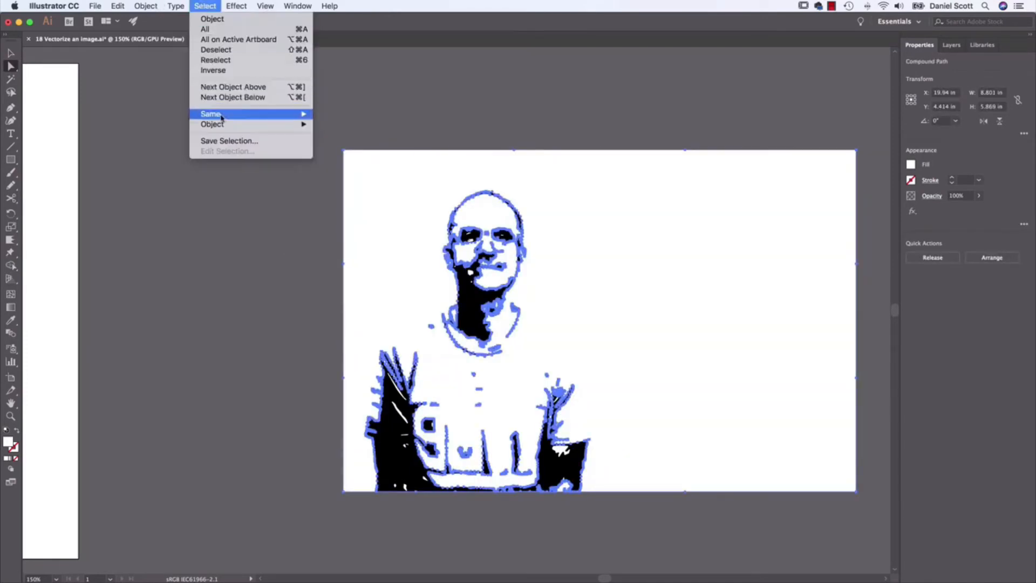
pyautogui.moveTo(224, 115)
pyautogui.click(352, 155)
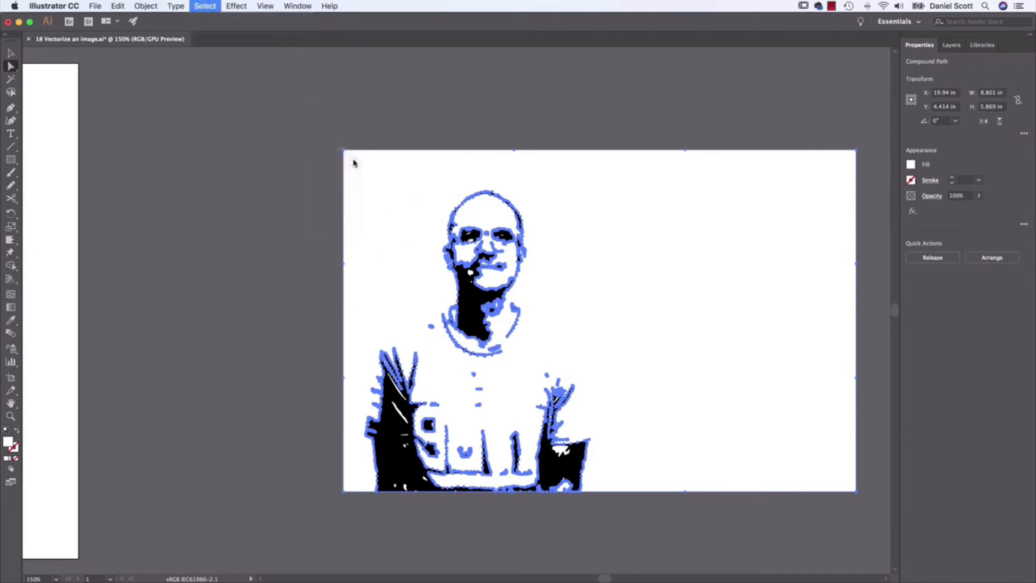
pyautogui.press('Delete')
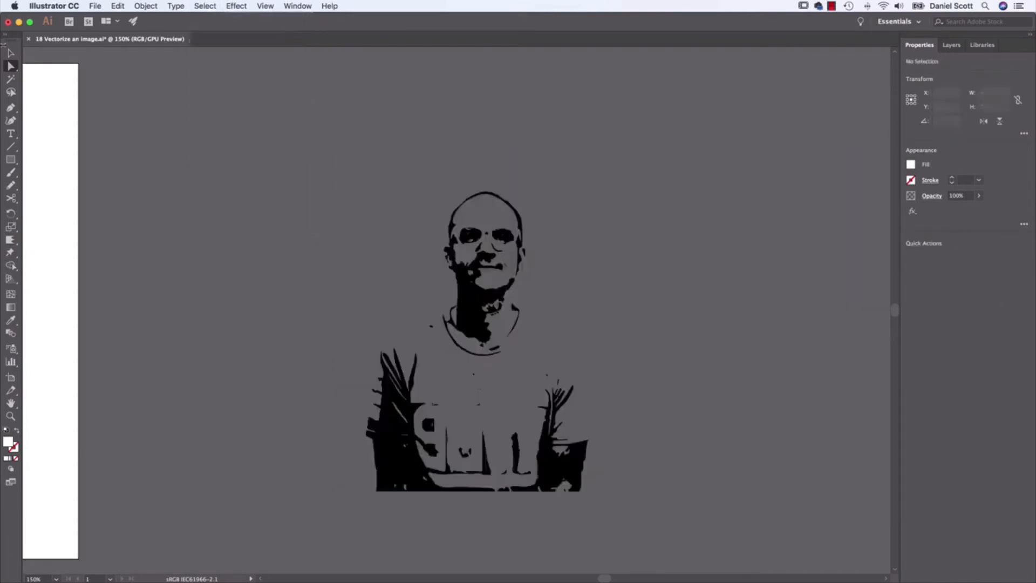
# - Select the remaining black portrait artwork to check it, and clear the selection
pyautogui.press('v')
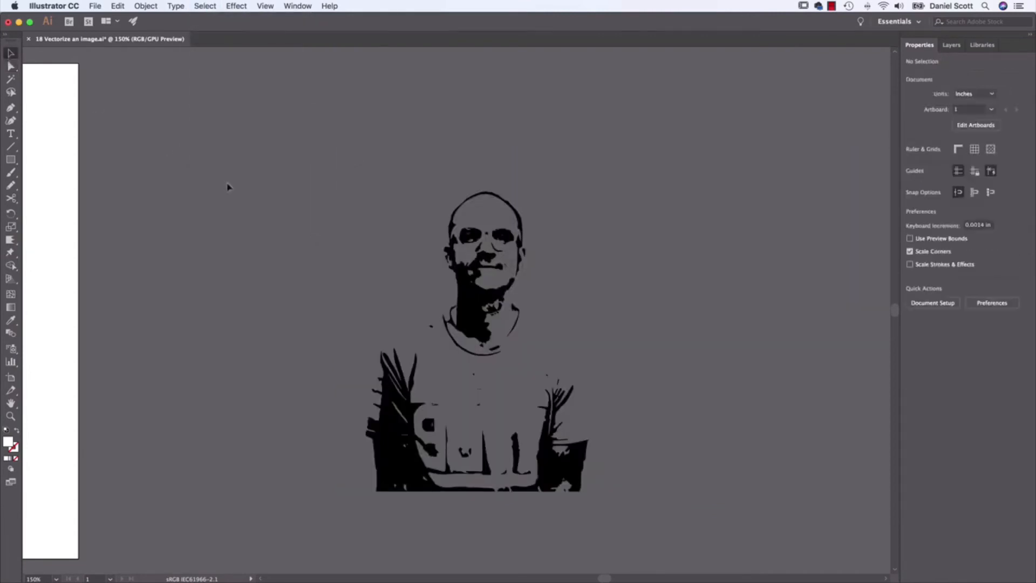
pyautogui.press('super+a')
pyautogui.click(688, 487)
pyautogui.hscroll(-10, 505, 303)
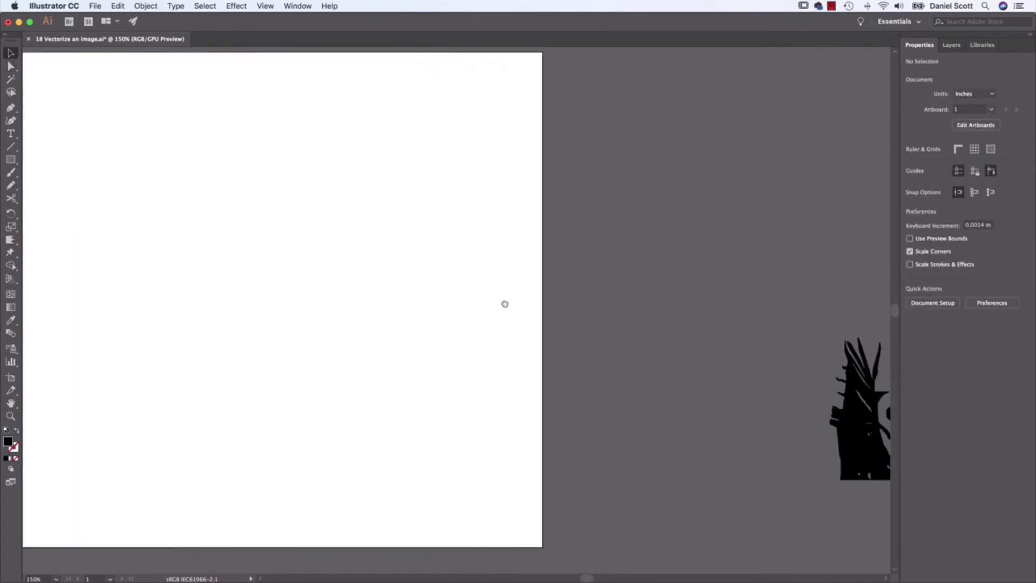
pyautogui.hscroll(-10, 506, 304)
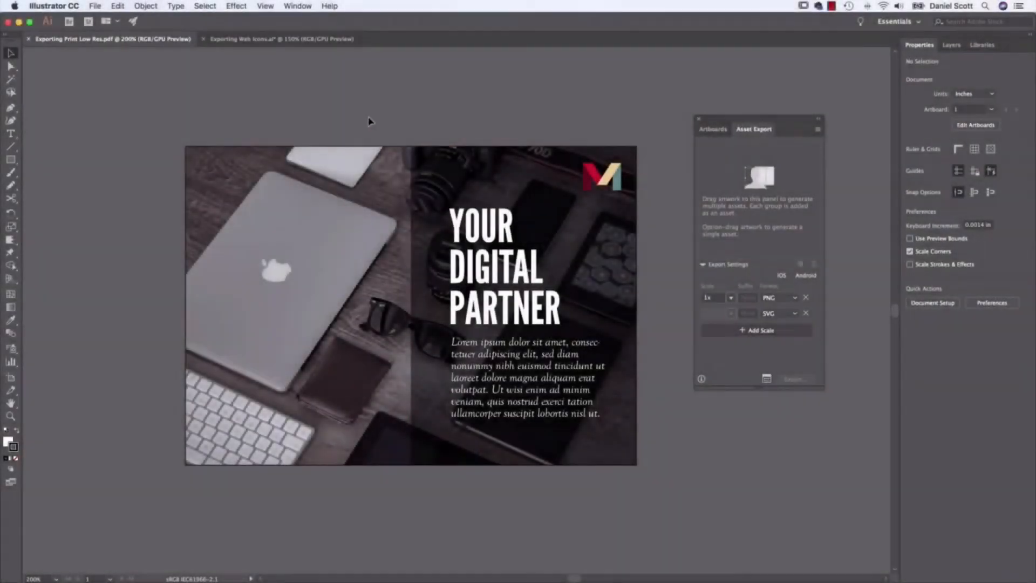
# - View the Exporting Web Icons document, then switch to Finder and preview the brush icon files in the Web Icons folder
pyautogui.click(276, 41)
pyautogui.press('super+Tab')
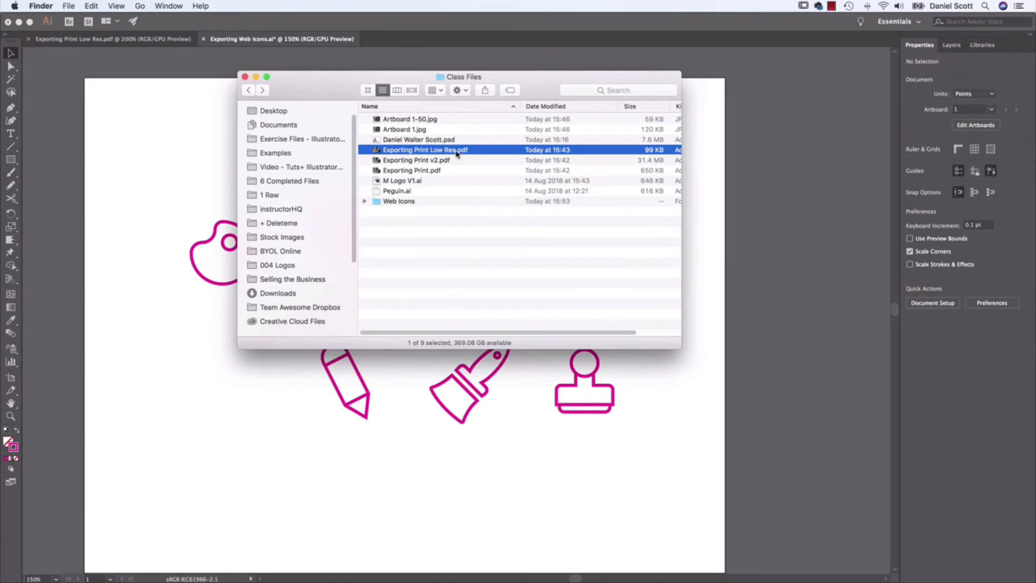
pyautogui.doubleClick(407, 201)
pyautogui.click(398, 119)
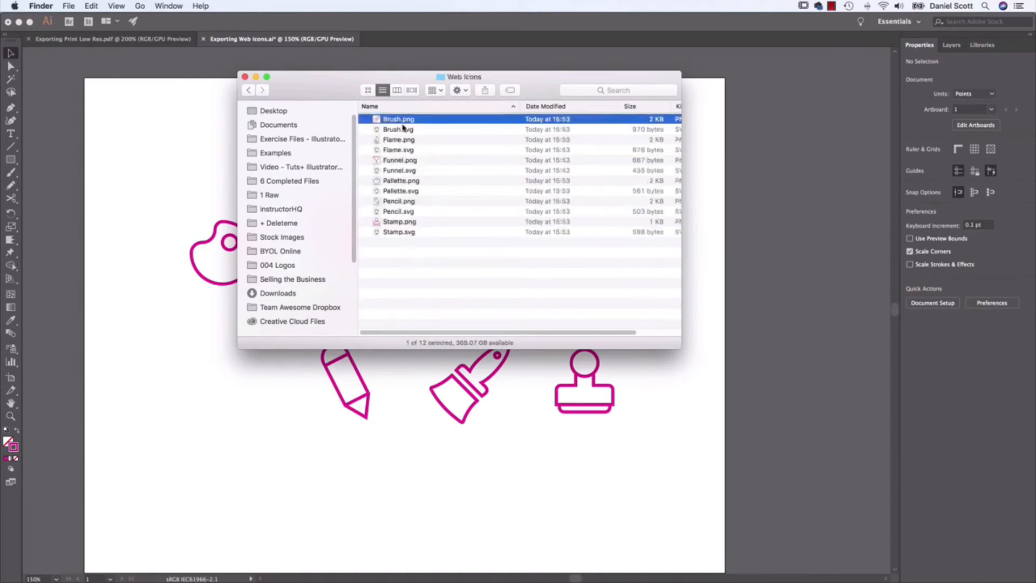
pyautogui.press('space')
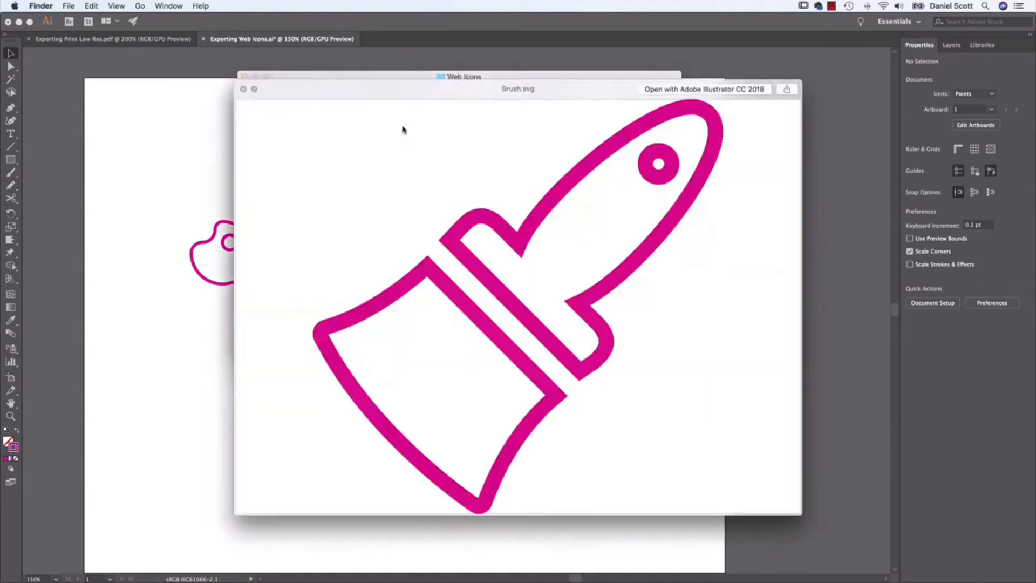
pyautogui.press('space')
pyautogui.click(403, 129)
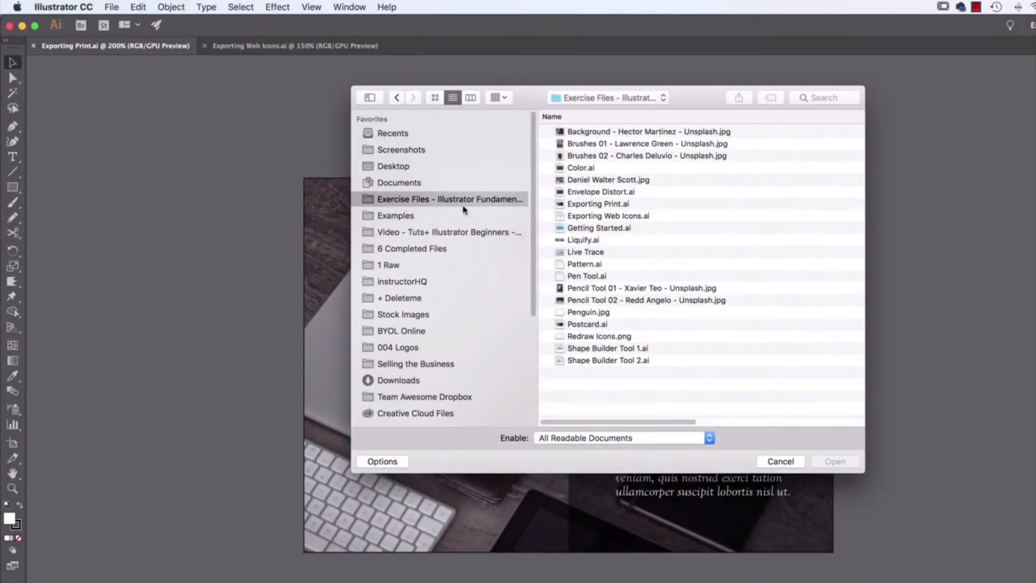
# - Pick Exporting Print.ai and Exporting Web Icons.ai for opening, cancel, and look at both documents that are already open
pyautogui.click(596, 205)
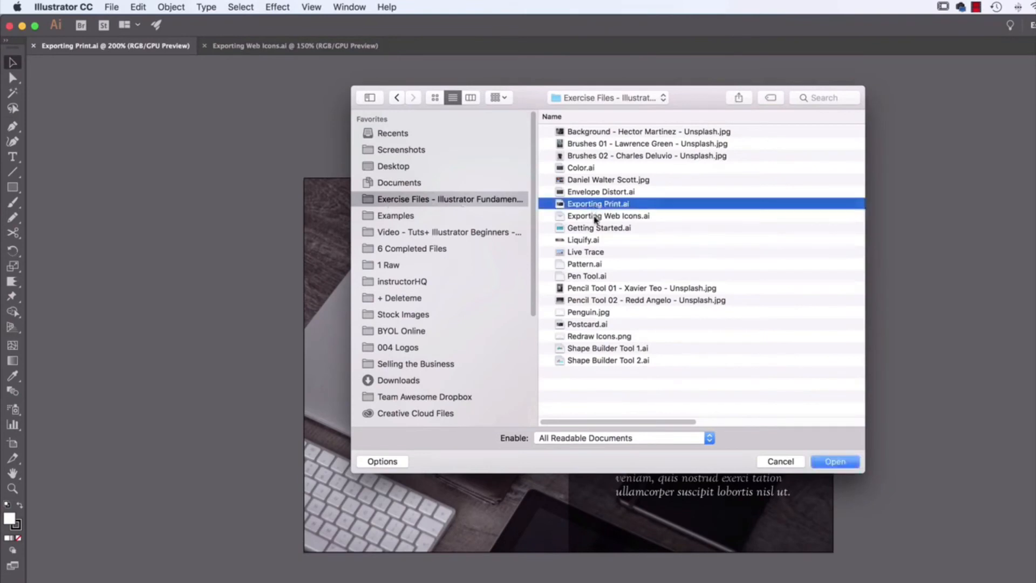
pyautogui.keyDown('shift'); pyautogui.click(595, 216); pyautogui.keyUp('shift')
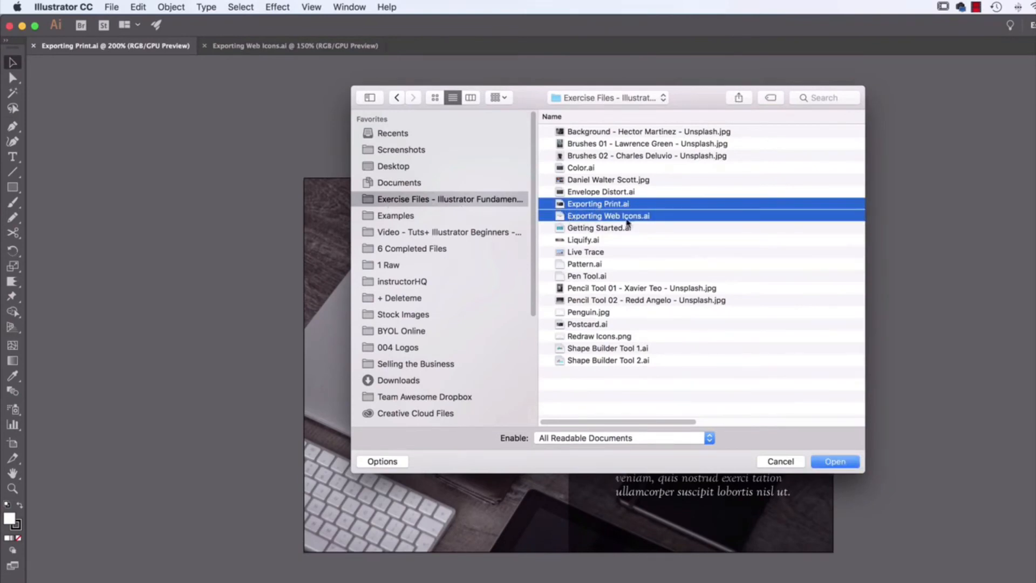
pyautogui.click(781, 461)
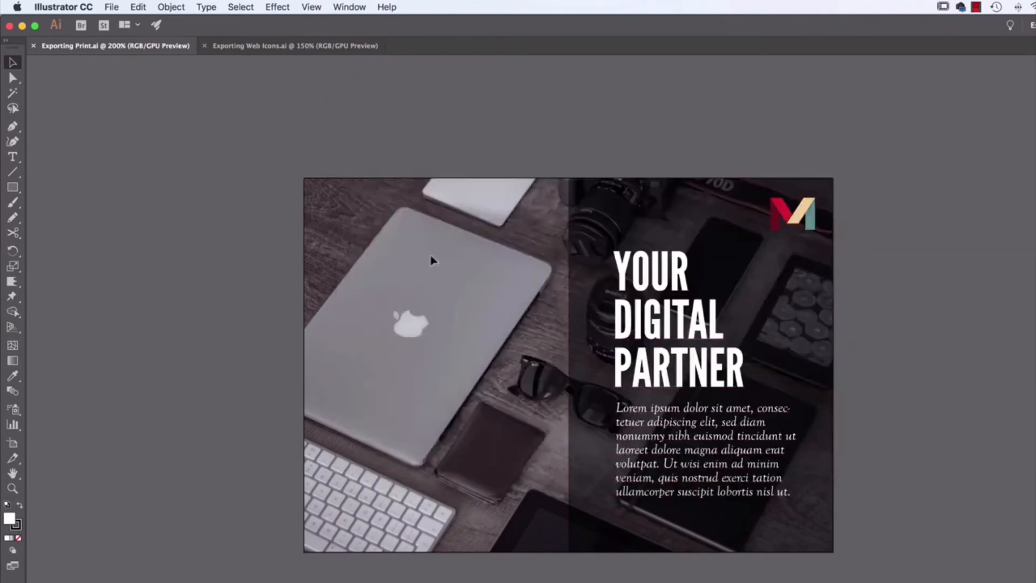
pyautogui.click(318, 46)
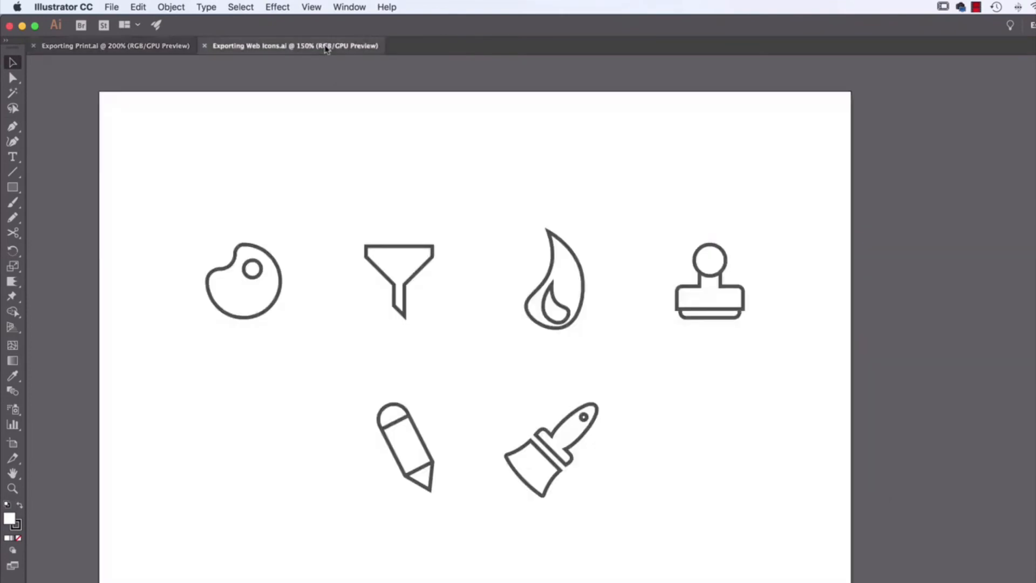
pyautogui.click(106, 49)
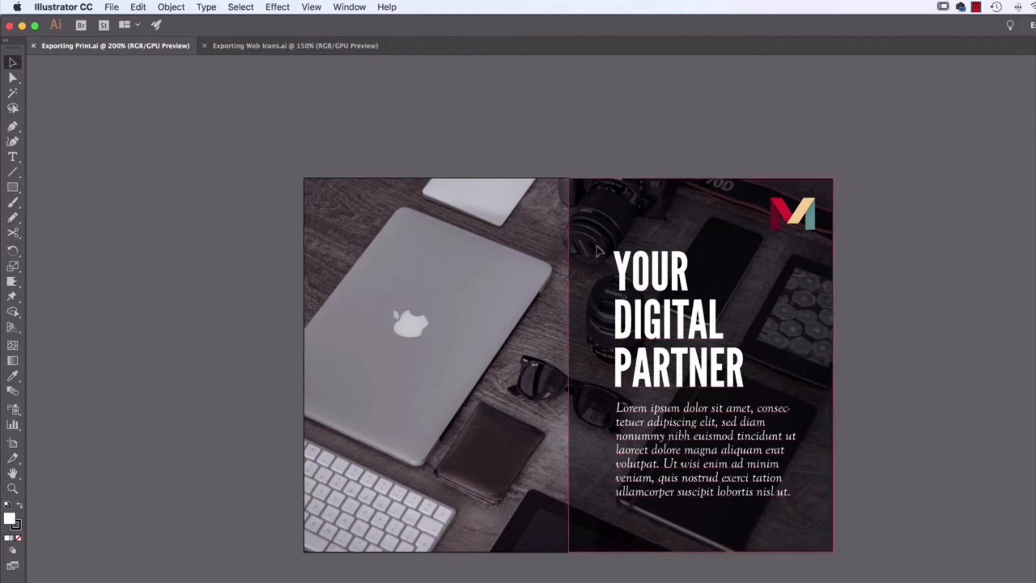
# - Save a copy of the Exporting Print document in Adobe PDF format to the Class Files folder on the Desktop
pyautogui.click(111, 7)
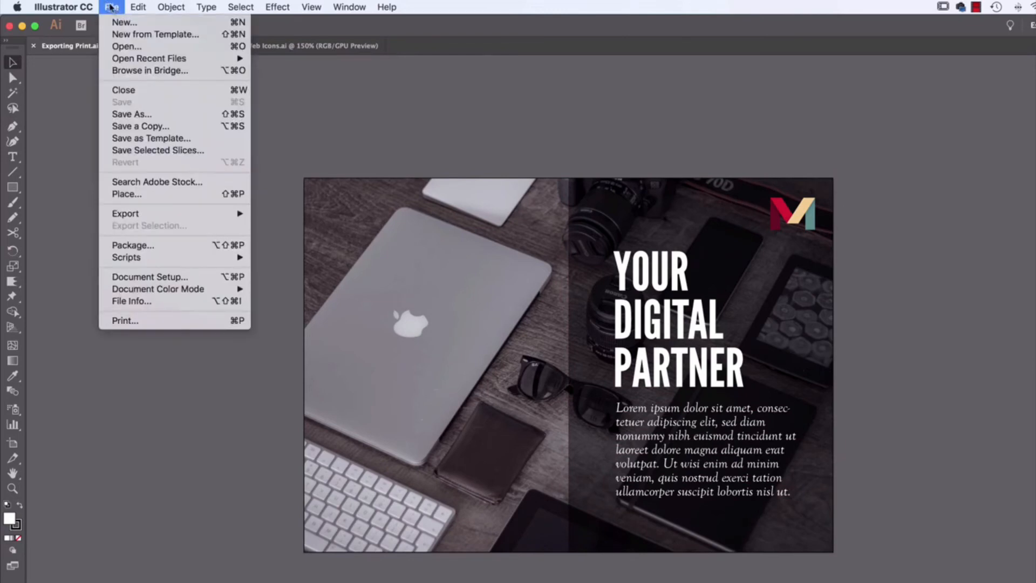
pyautogui.moveTo(151, 216)
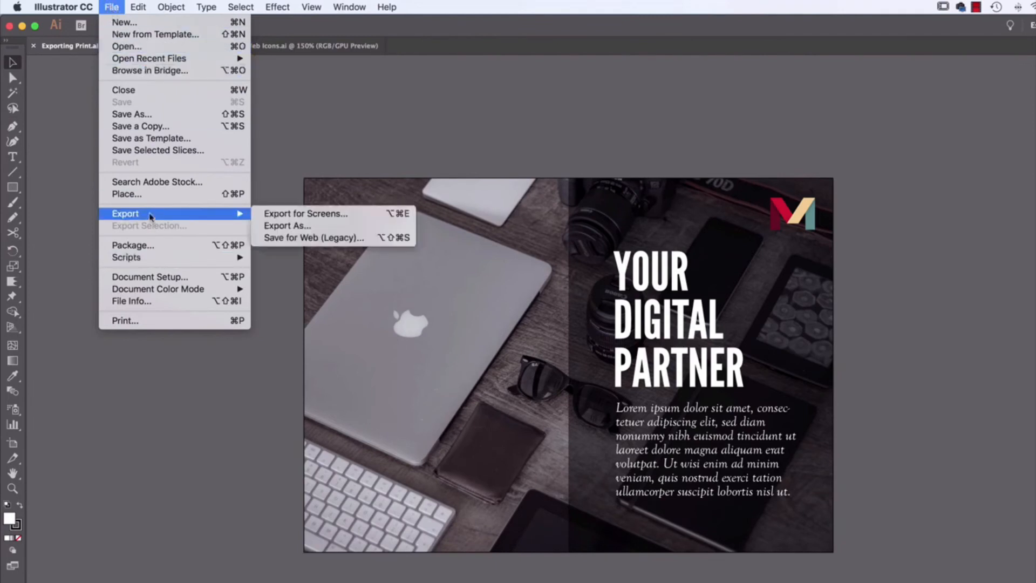
pyautogui.click(147, 118)
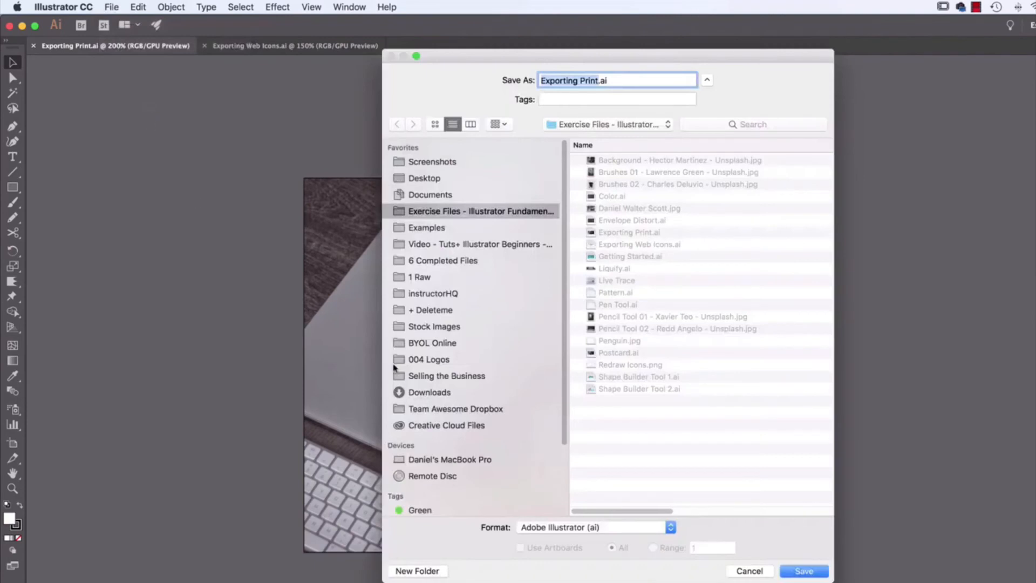
pyautogui.click(562, 529)
pyautogui.click(567, 562)
pyautogui.click(431, 180)
pyautogui.doubleClick(615, 161)
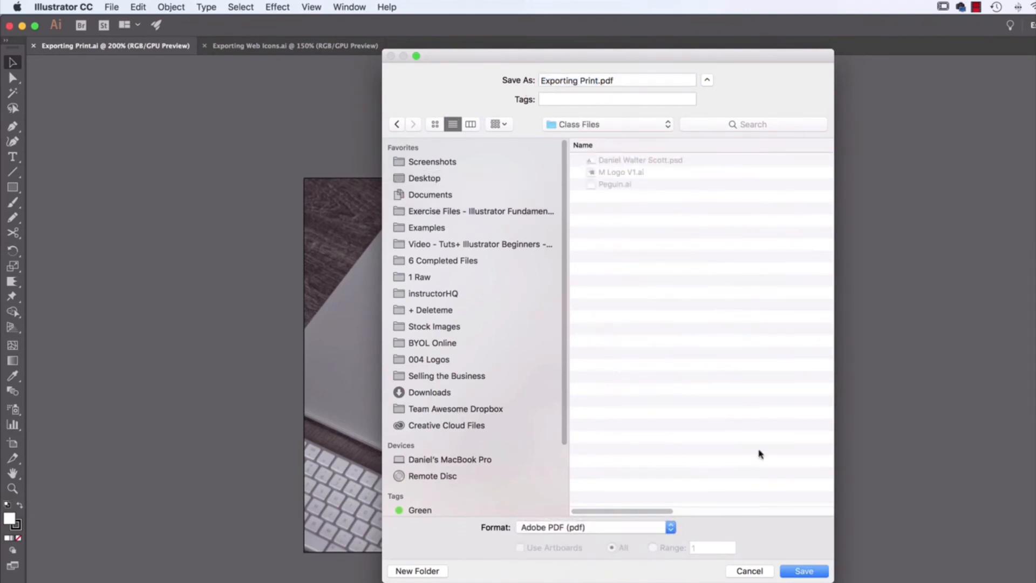
pyautogui.click(814, 572)
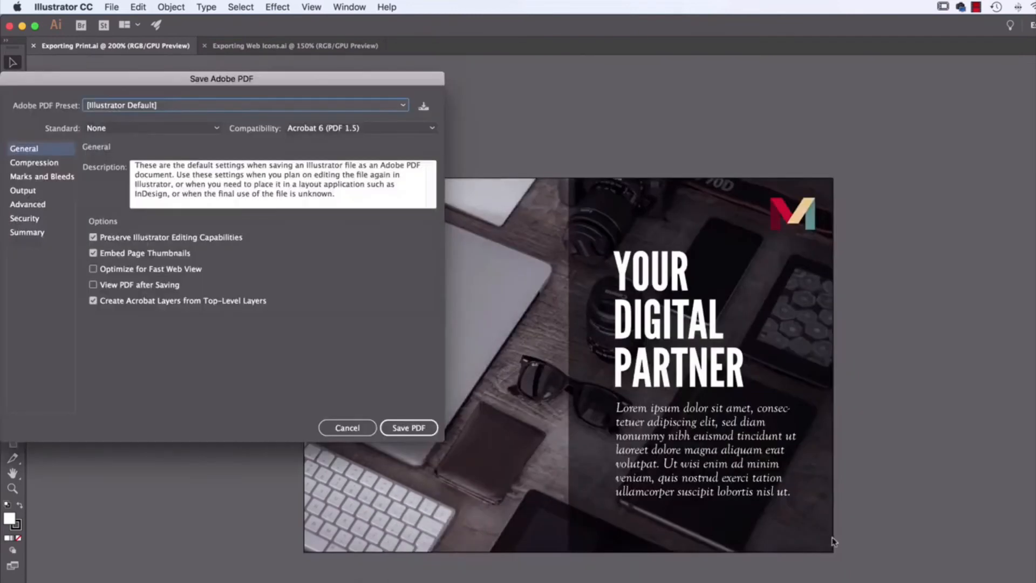
# - Reposition the Save Adobe PDF dialog and apply the High Quality Print preset
pyautogui.moveTo(414, 85); pyautogui.dragTo(765, 134)
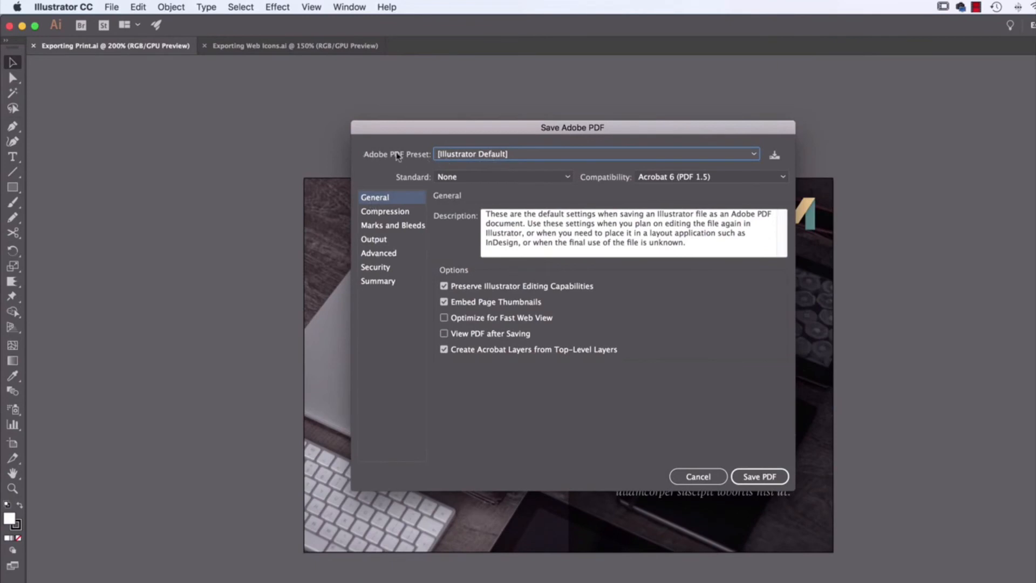
pyautogui.click(476, 156)
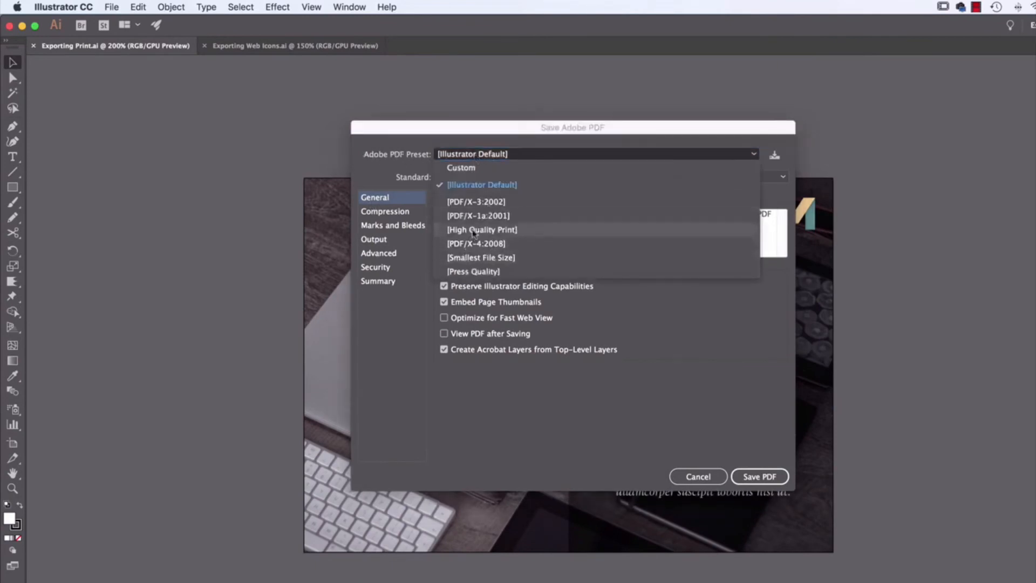
pyautogui.click(494, 233)
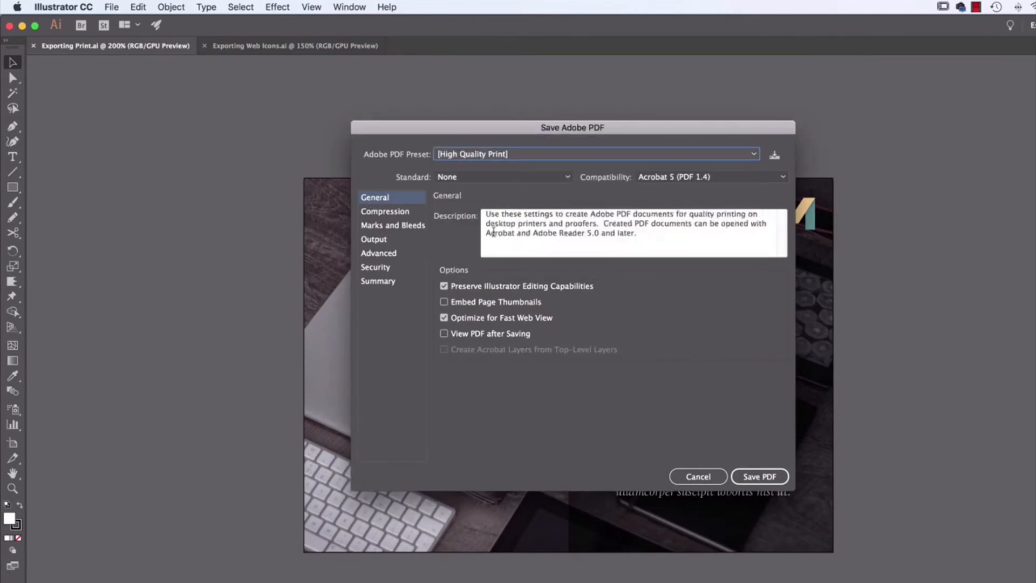
# - Turn off Preserve Illustrator Editing Capabilities and save the PDF, accepting the loss of editing features
pyautogui.click(467, 290)
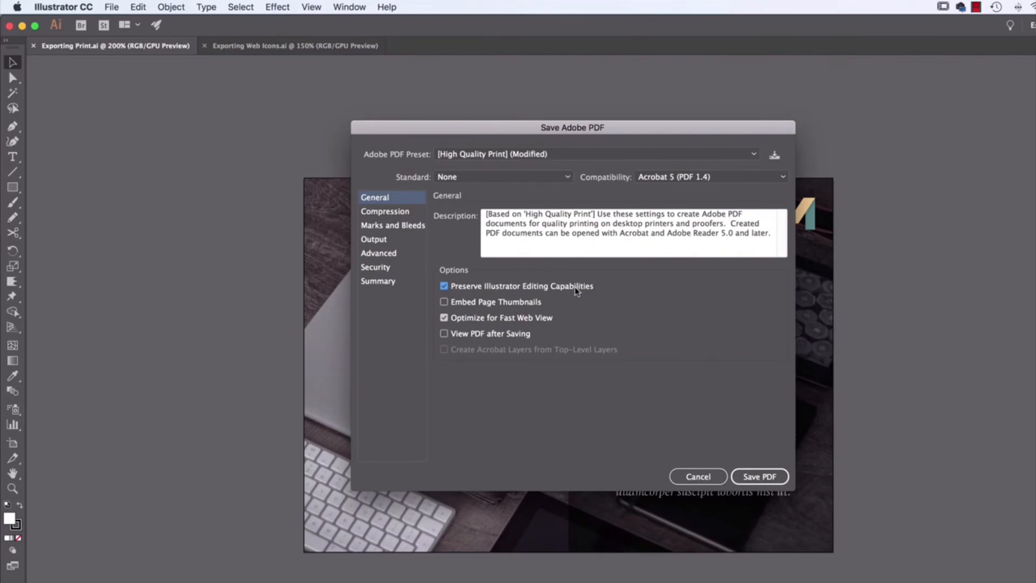
pyautogui.click(575, 288)
pyautogui.click(759, 477)
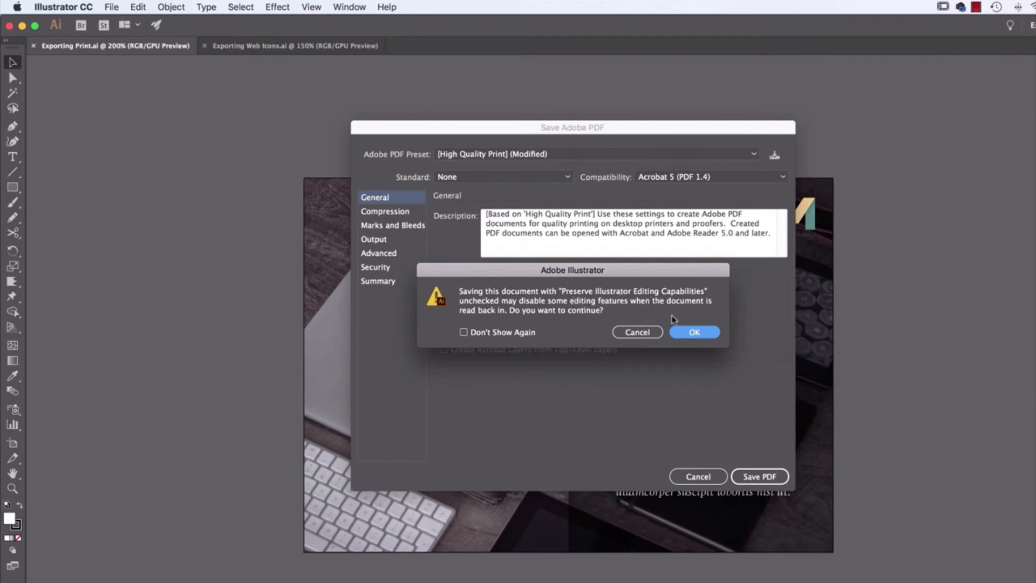
pyautogui.click(692, 333)
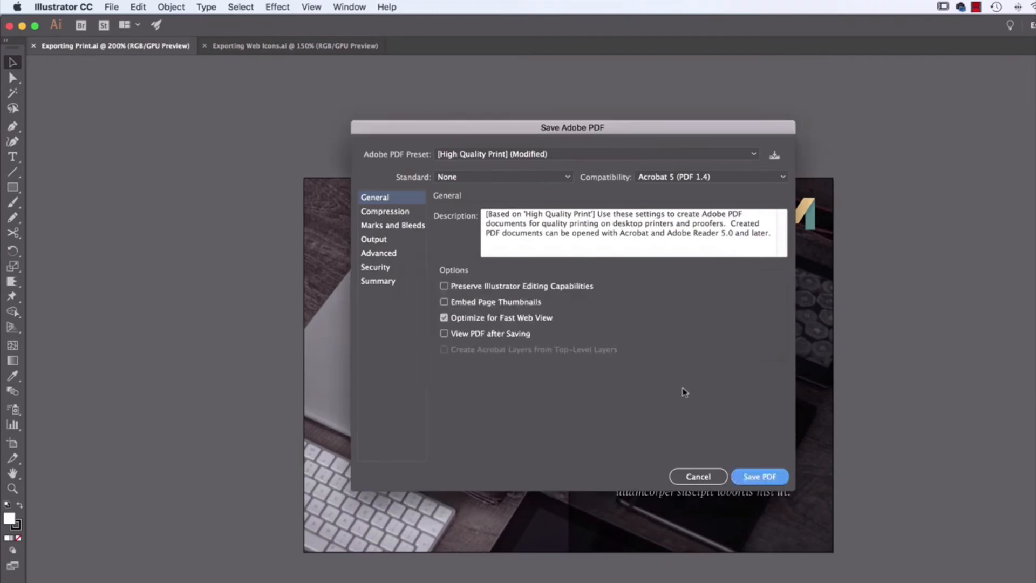
pyautogui.click(758, 476)
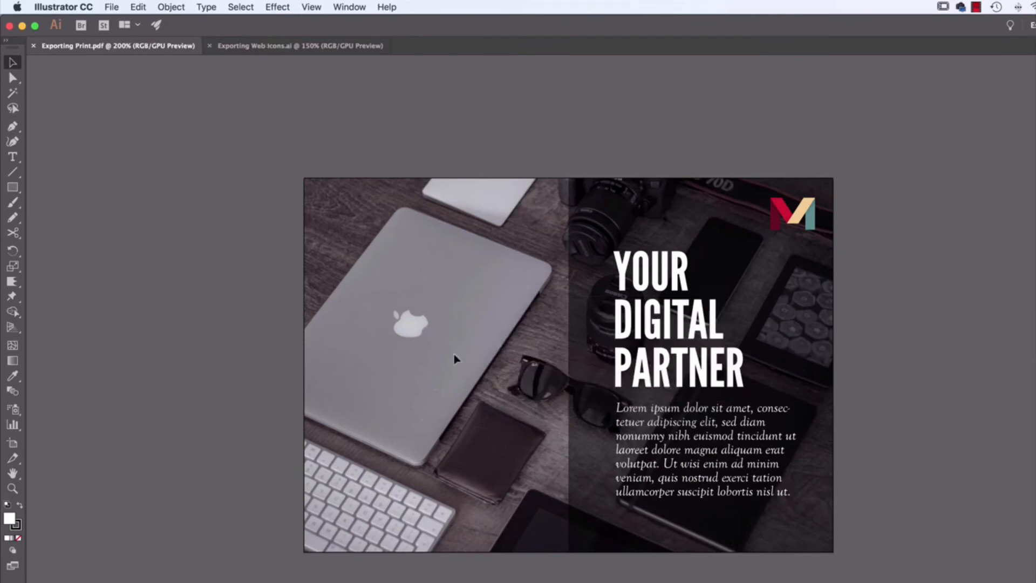
# - Switch to Finder and check the file size of Exporting Print.pdf in the Class Files folder
pyautogui.press('super+alt+space')
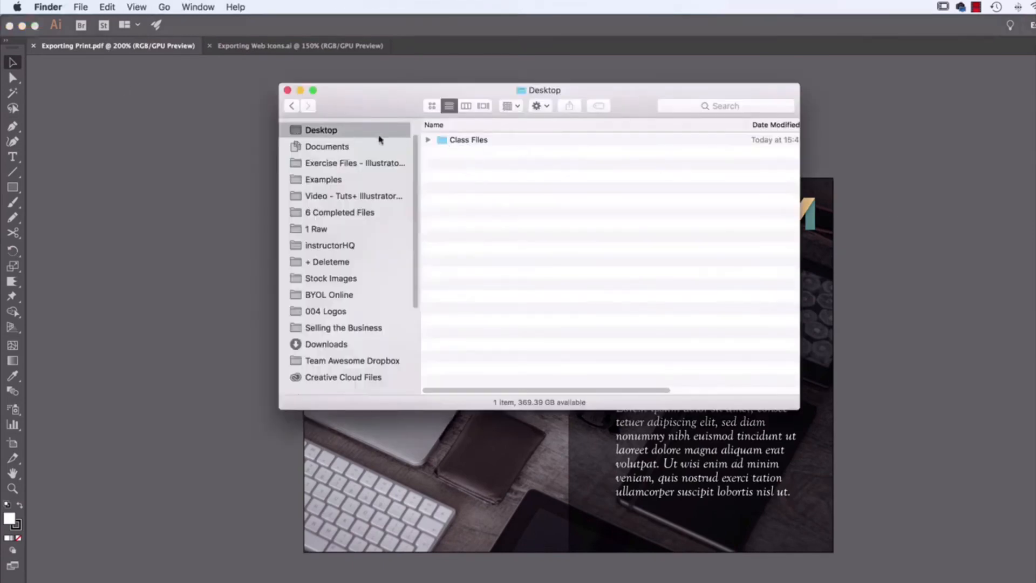
pyautogui.doubleClick(456, 140)
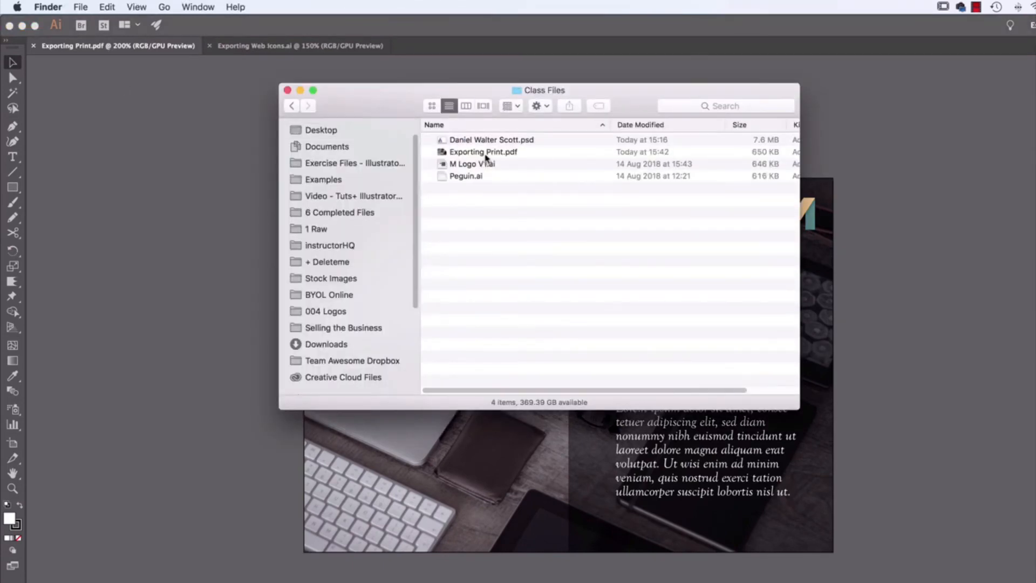
pyautogui.click(485, 155)
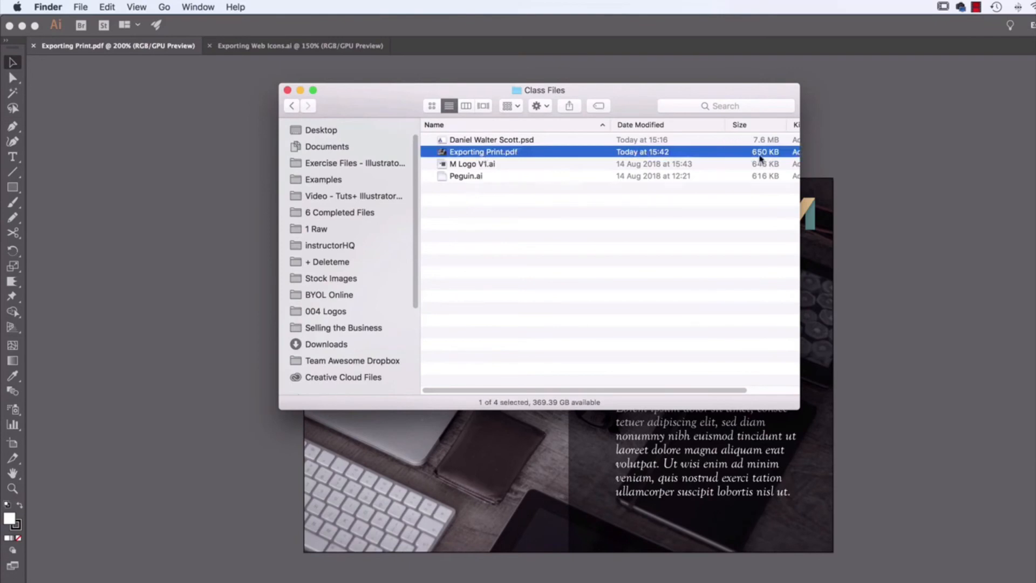
# - Return to Illustrator and save the document as Exporting Print v2.pdf with Preserve Illustrator Editing Capabilities turned on
pyautogui.click(879, 158)
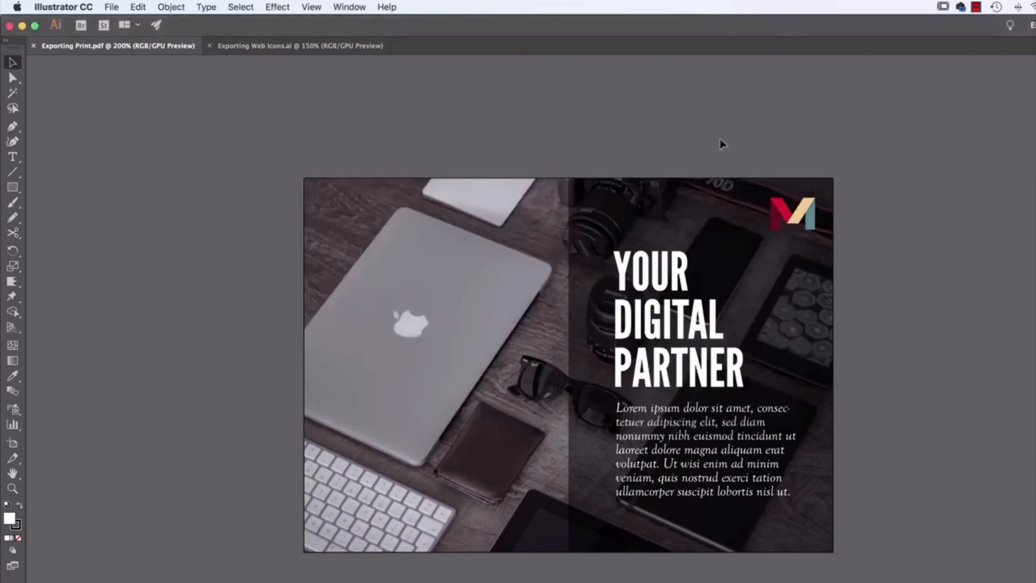
pyautogui.click(111, 7)
pyautogui.click(151, 116)
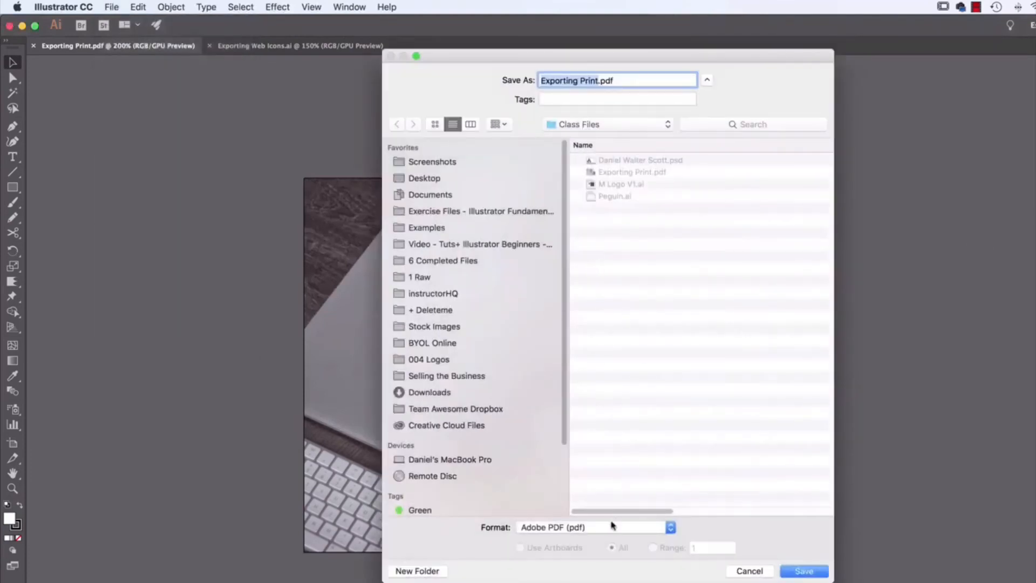
pyautogui.press('Right')
pyautogui.write('v2')
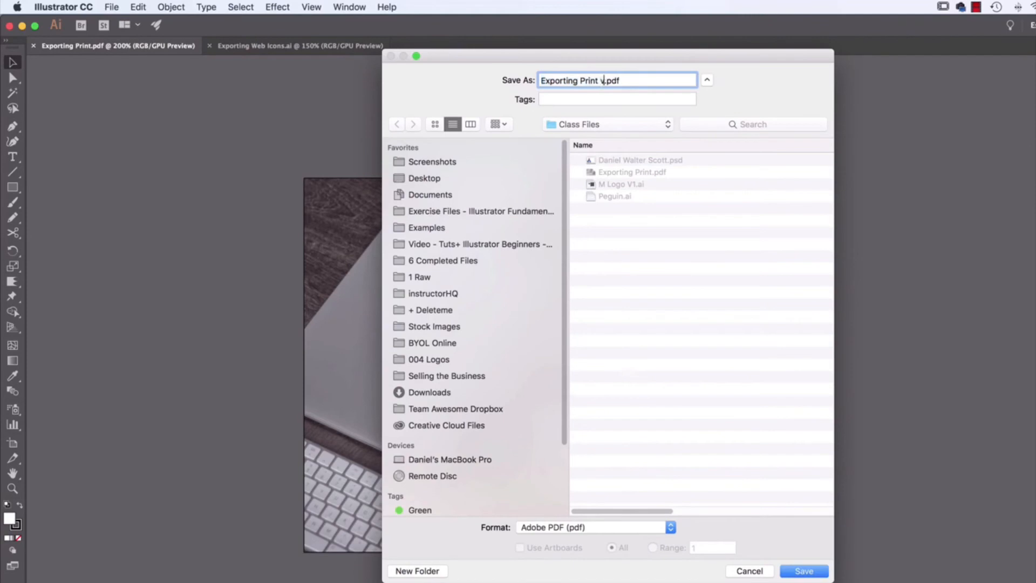
pyautogui.click(822, 575)
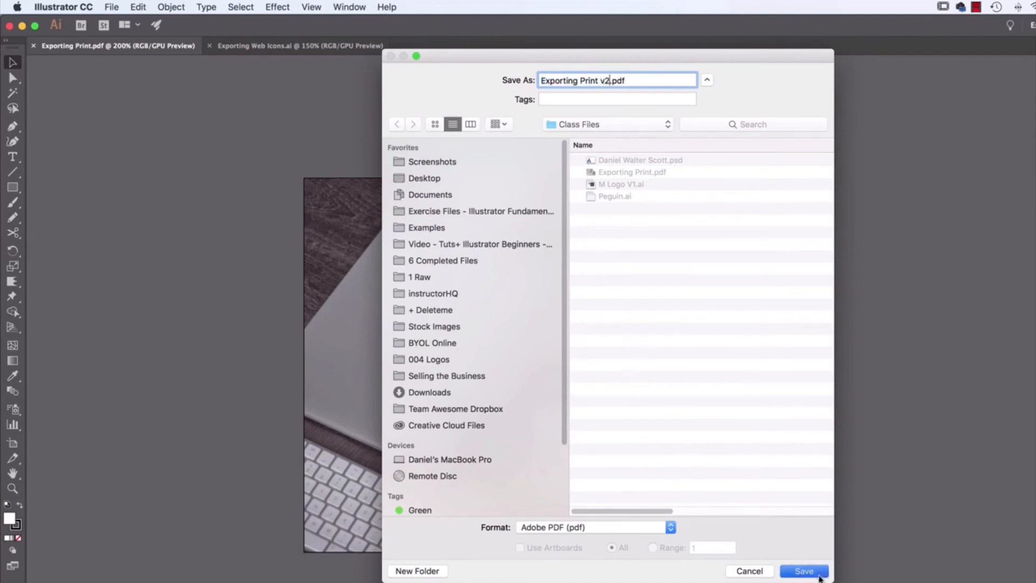
pyautogui.click(473, 286)
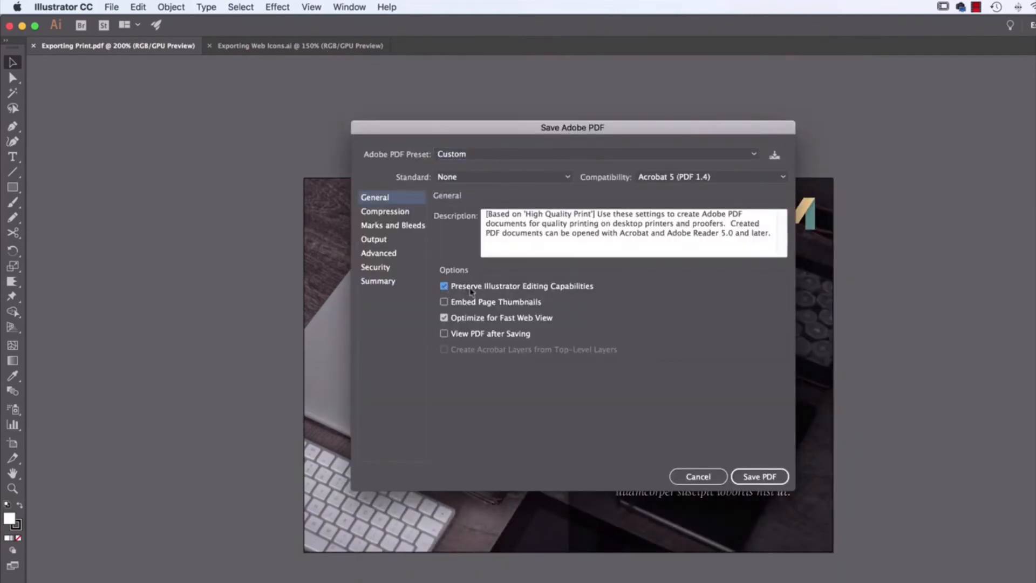
pyautogui.press('Return')
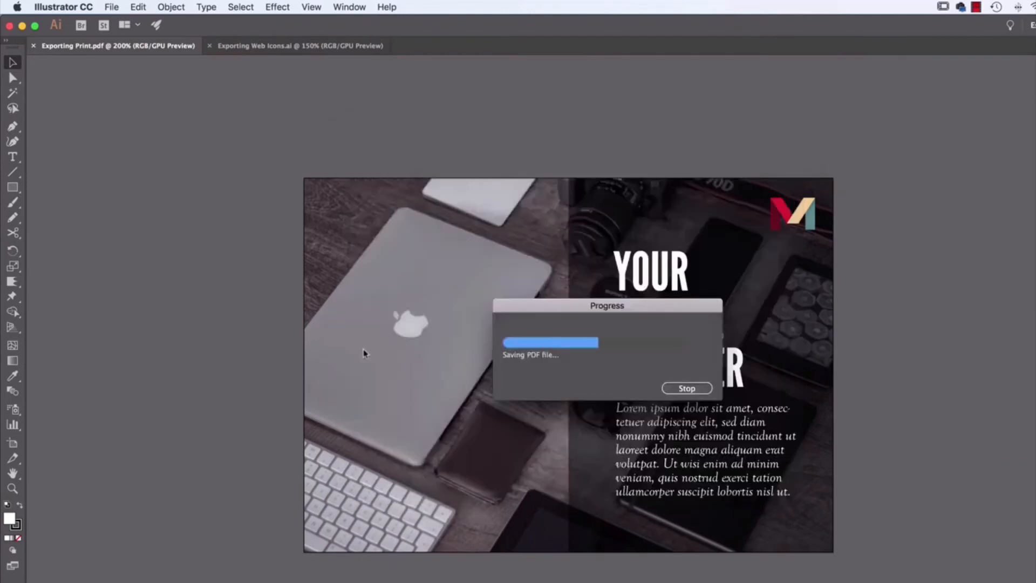
# - Switch to Finder and compare the file sizes of Exporting Print v2.pdf and Exporting Print.pdf
pyautogui.press('super+Tab')
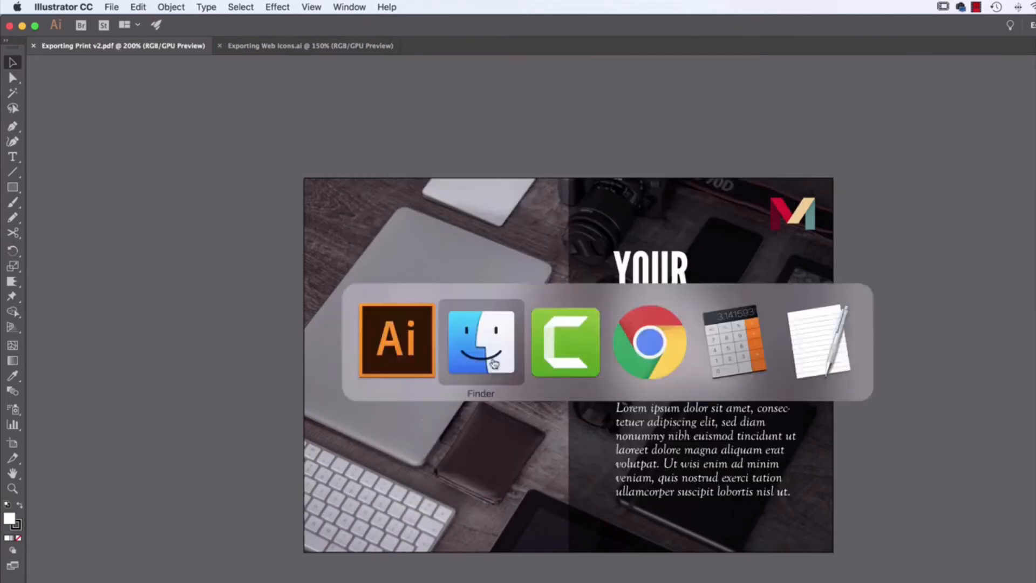
pyautogui.click(510, 153)
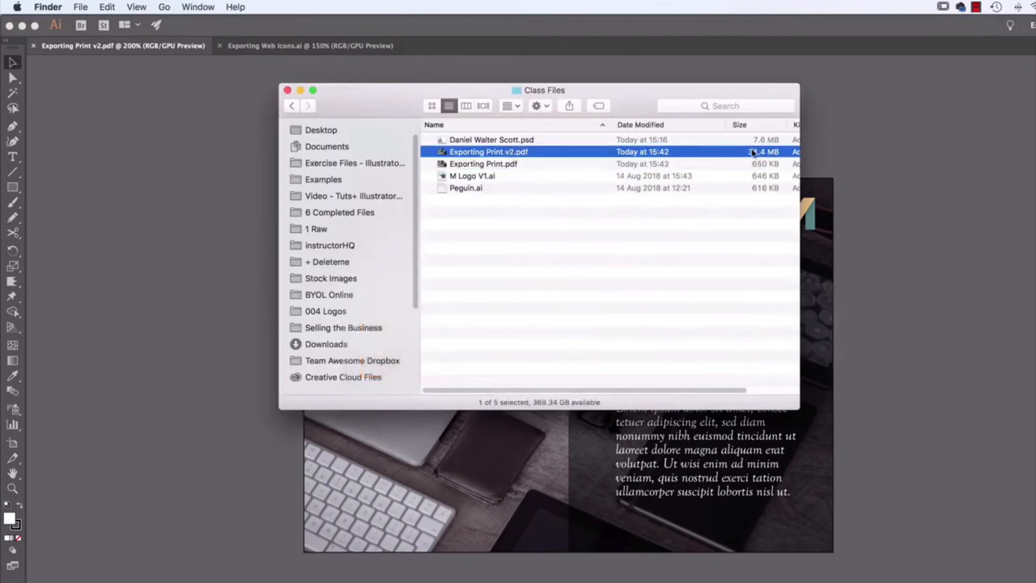
pyautogui.click(758, 166)
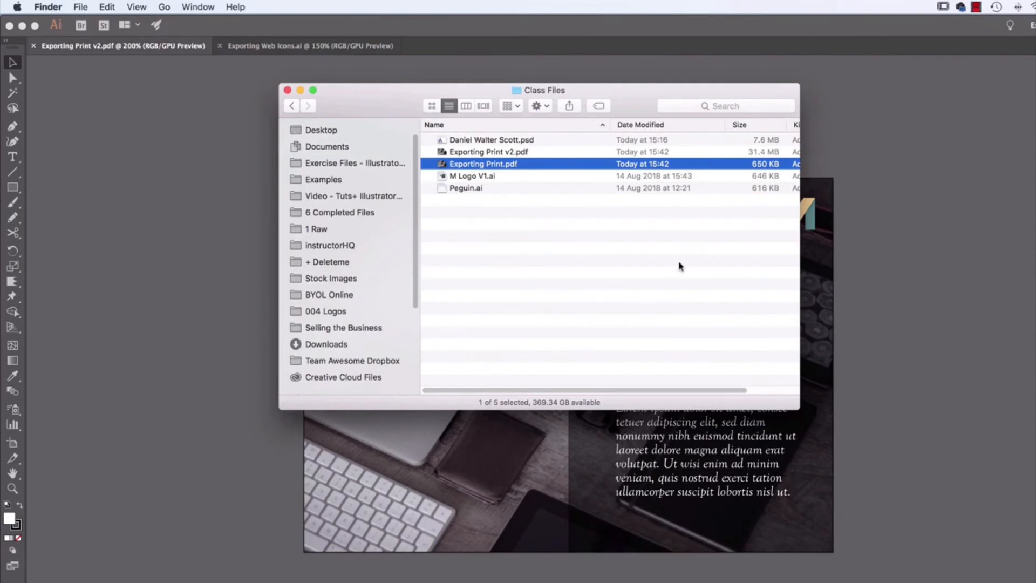
pyautogui.keyDown('shift'); pyautogui.click(499, 153); pyautogui.keyUp('shift')
pyautogui.click(521, 261)
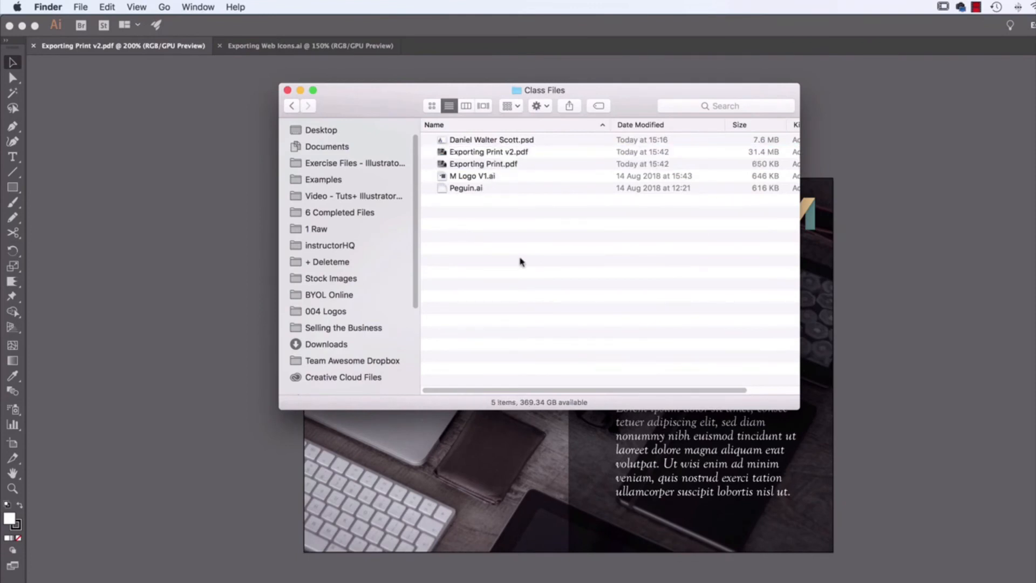
pyautogui.click(500, 152)
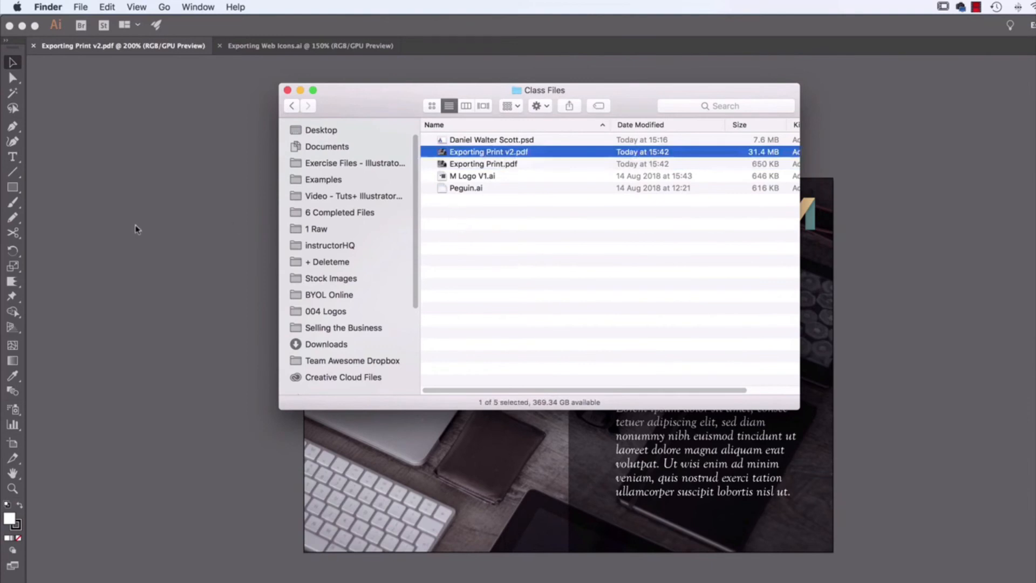
# - Return to Illustrator and save the document under the name Exporting Print Low Res.pdf in the Class Files folder
pyautogui.click(198, 238)
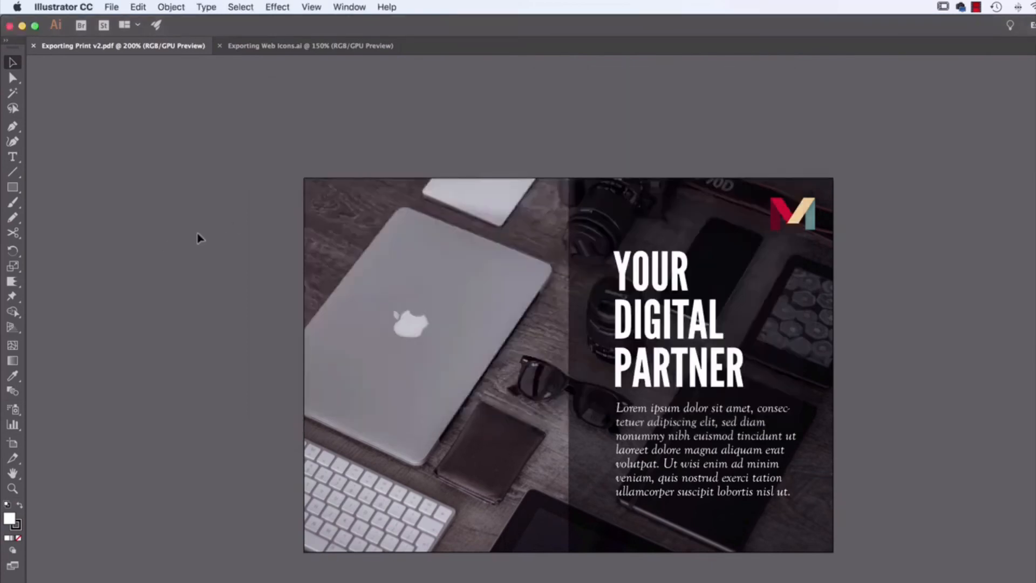
pyautogui.click(116, 7)
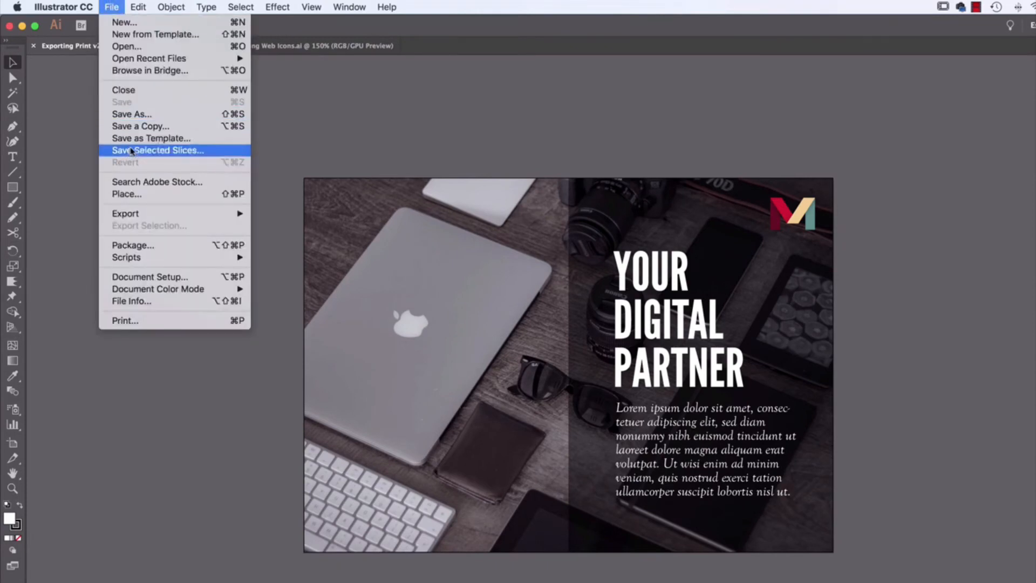
pyautogui.click(132, 114)
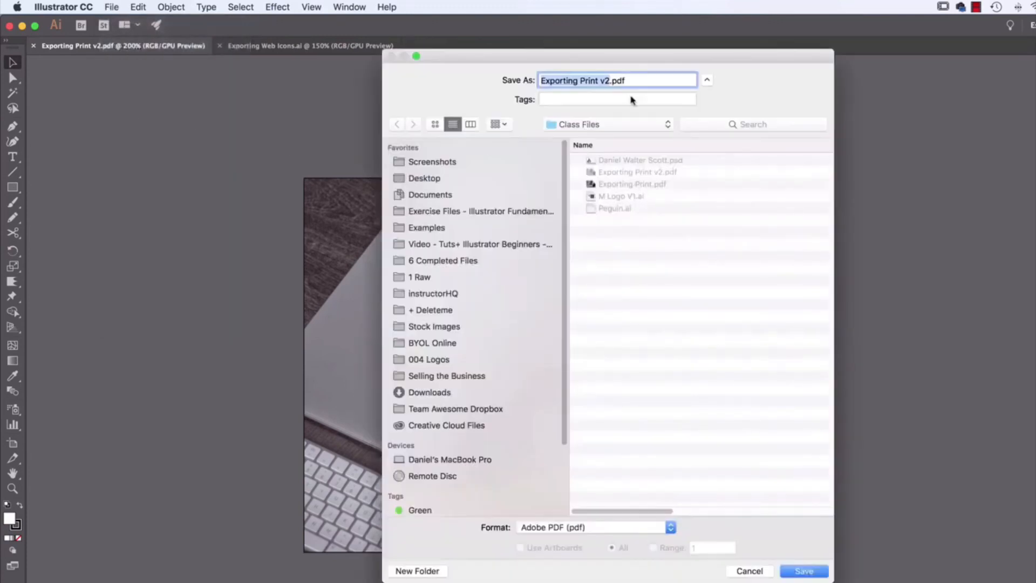
pyautogui.click(605, 81)
pyautogui.press('Delete')
pyautogui.press('BackSpace')
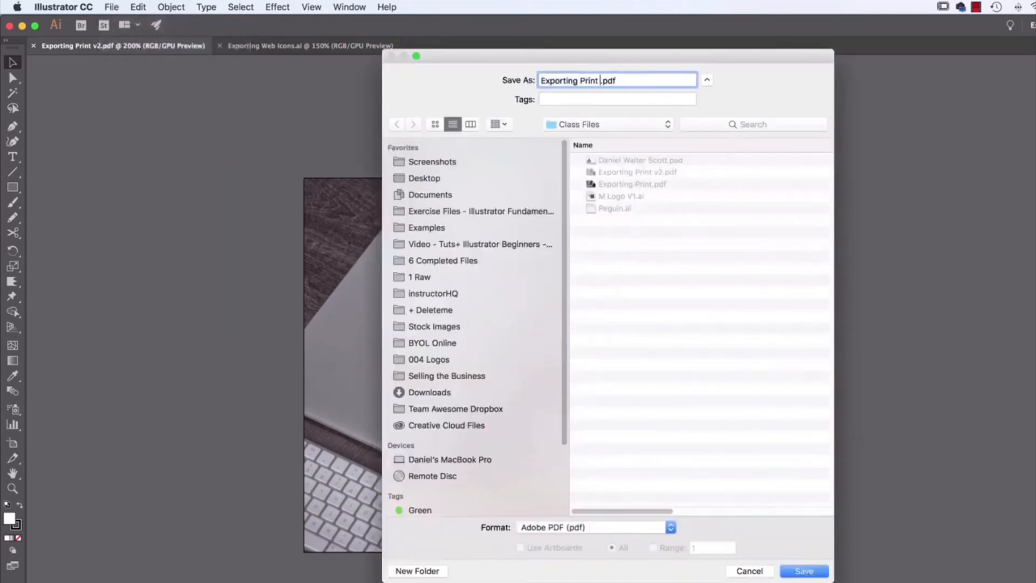
pyautogui.write('Low Res')
pyautogui.click(793, 572)
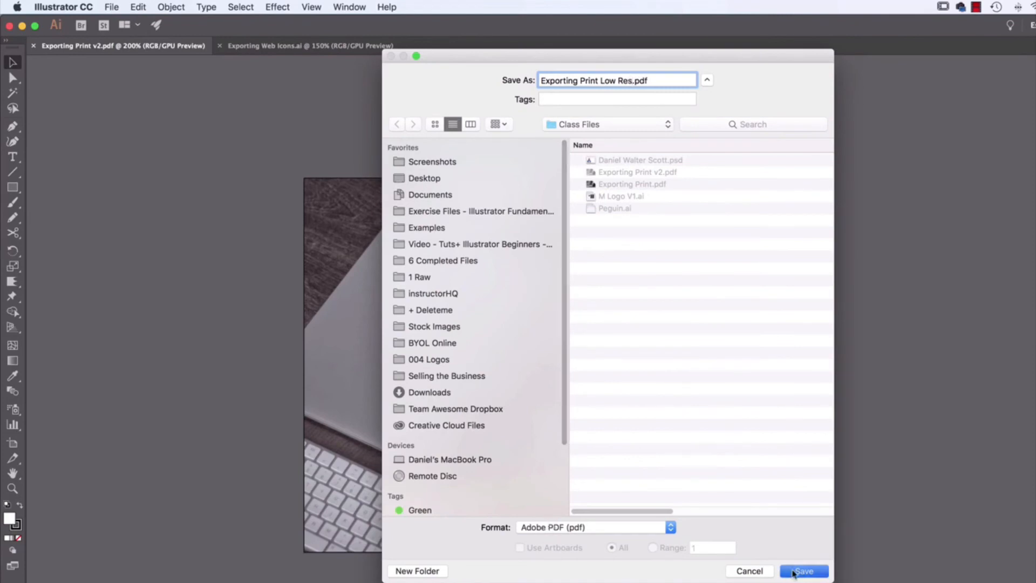
# - Apply the Smallest File Size preset and save the PDF, accepting the loss of editing features
pyautogui.click(622, 155)
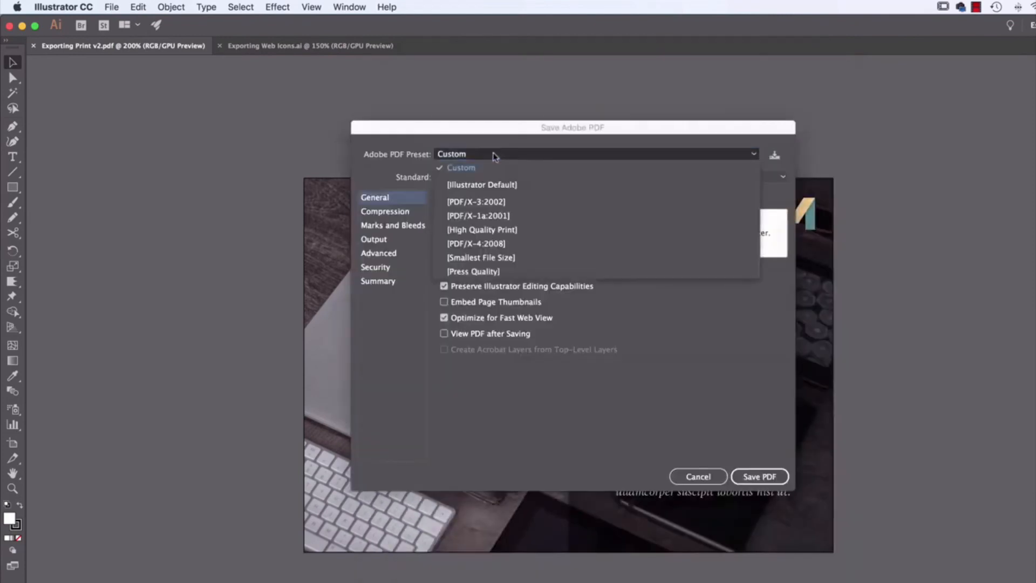
pyautogui.click(480, 258)
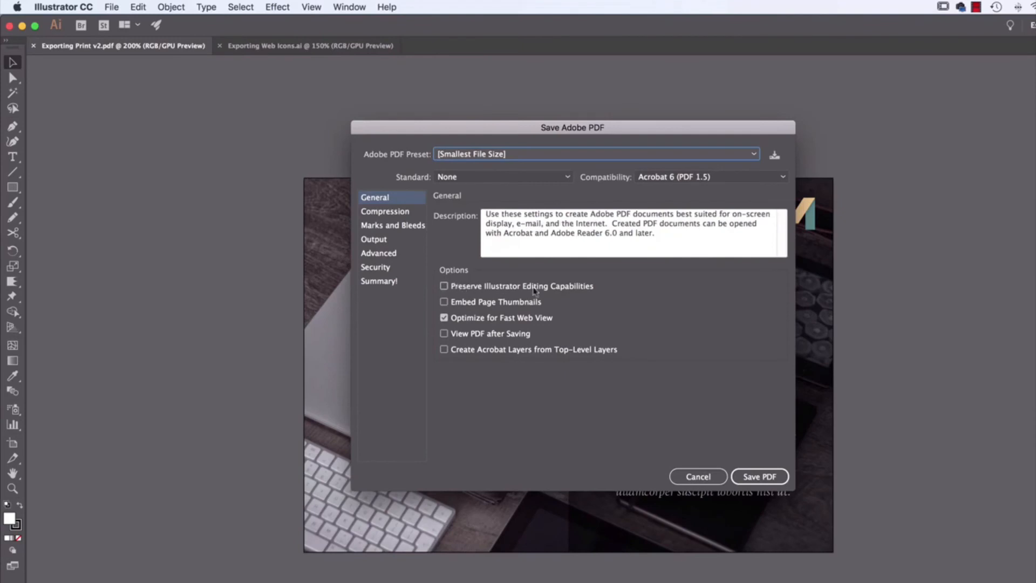
pyautogui.click(753, 477)
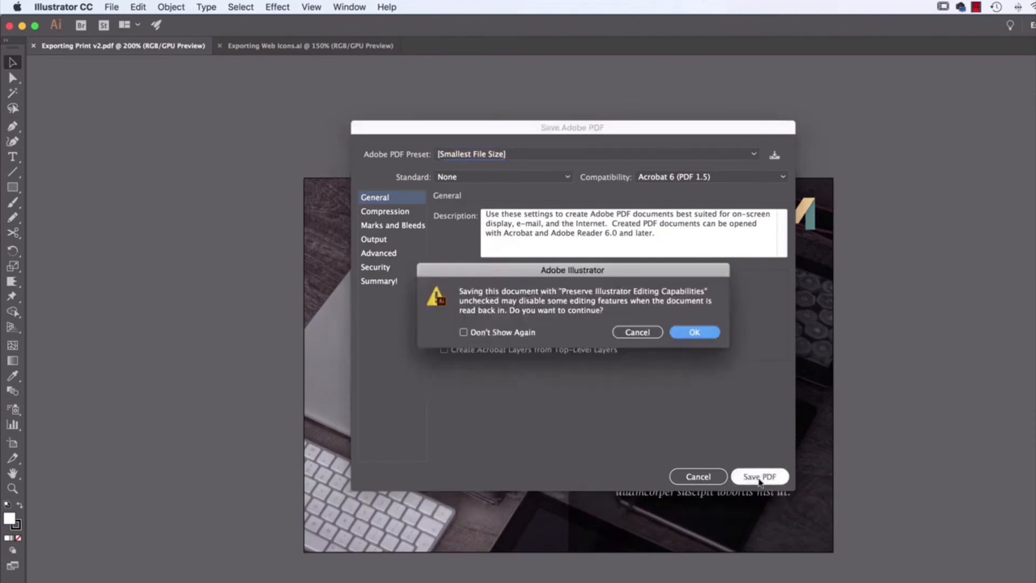
pyautogui.click(694, 332)
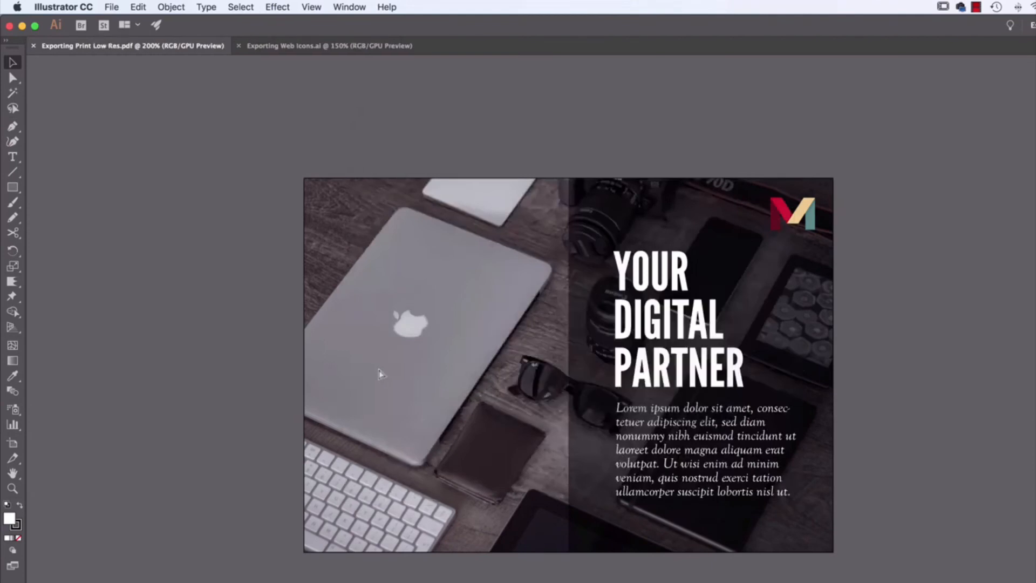
# - Switch to Finder and compare the file sizes of Exporting Print Low Res.pdf and Exporting Print.pdf
pyautogui.press('super+Tab')
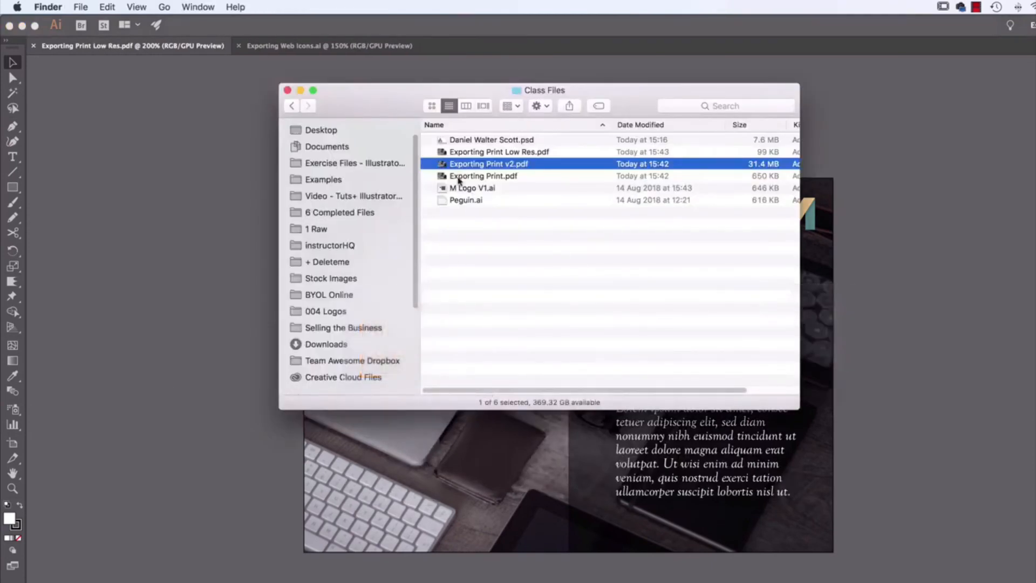
pyautogui.click(530, 157)
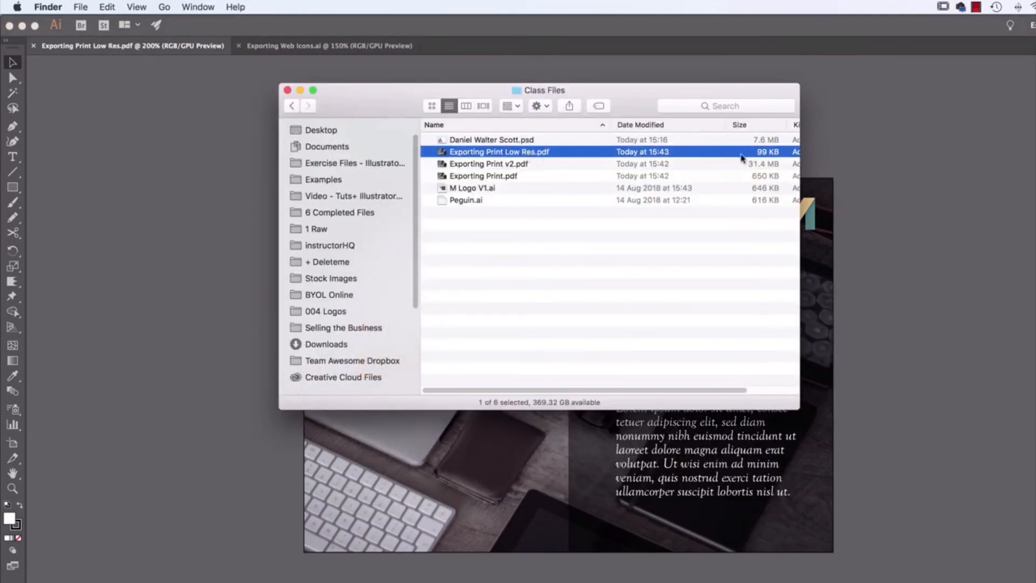
pyautogui.click(763, 179)
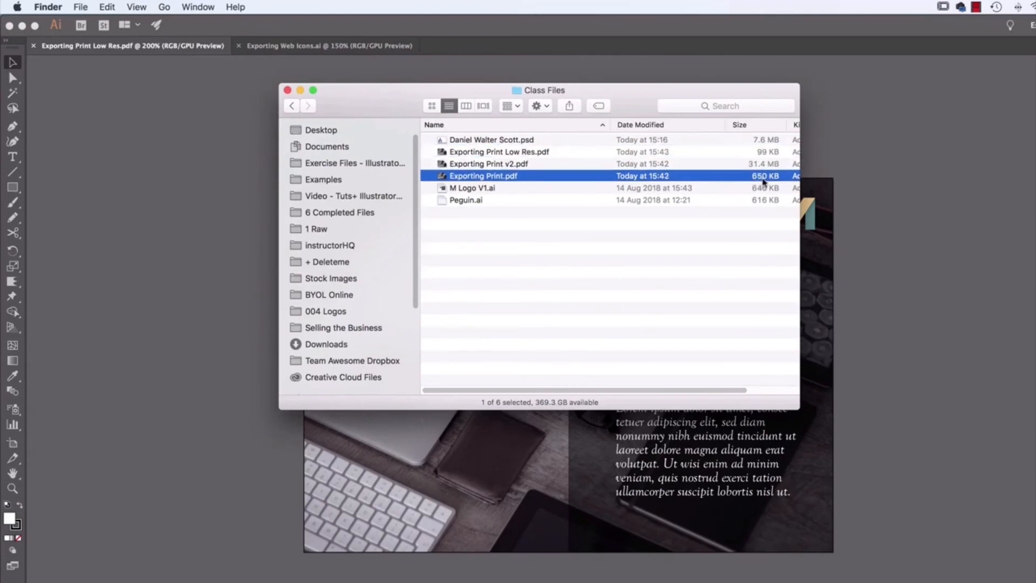
pyautogui.click(769, 156)
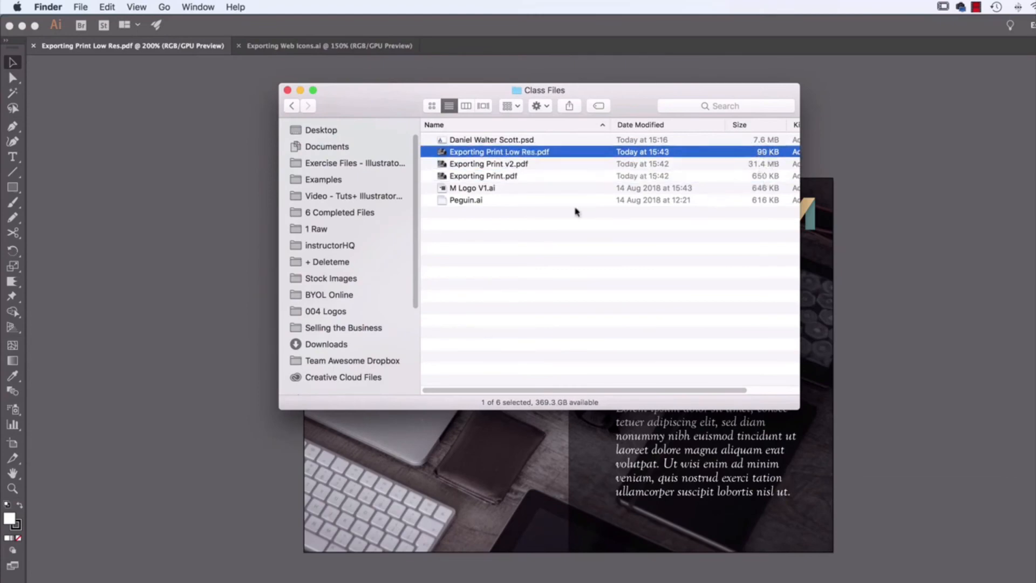
# - Preview Exporting Print Low Res.pdf to judge its image quality and recheck its size against Exporting Print.pdf
pyautogui.press('space')
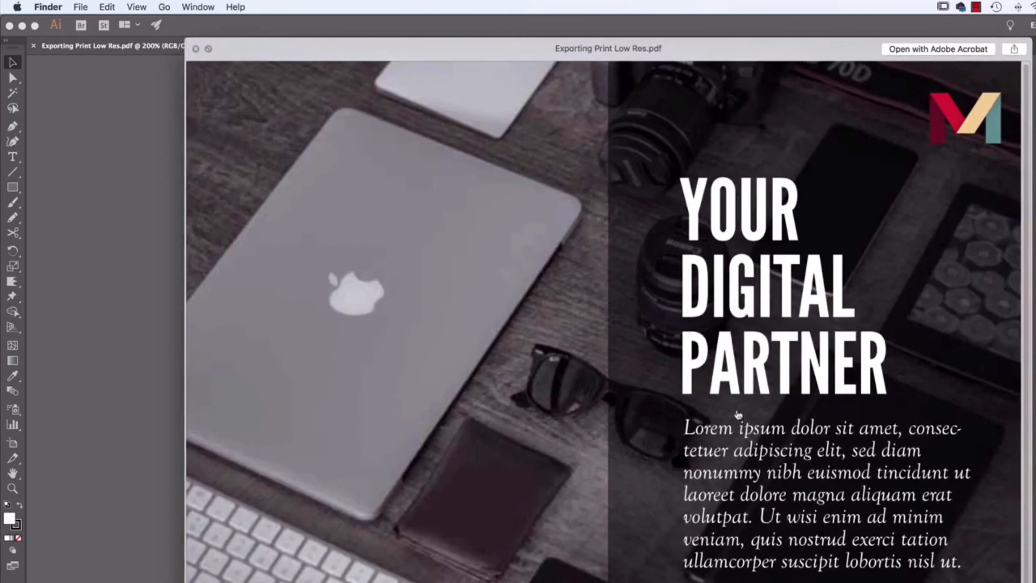
pyautogui.press('space')
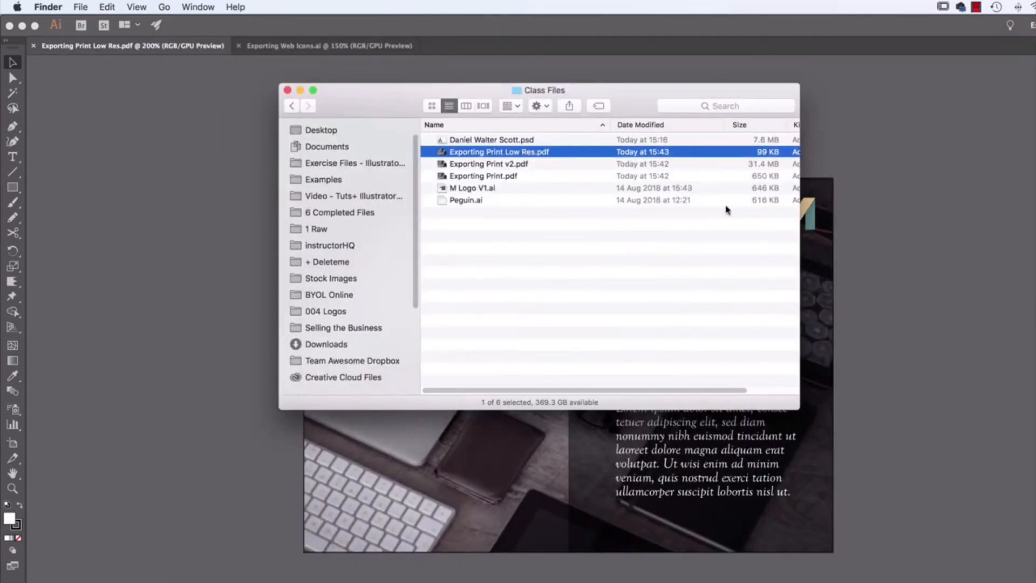
pyautogui.click(664, 176)
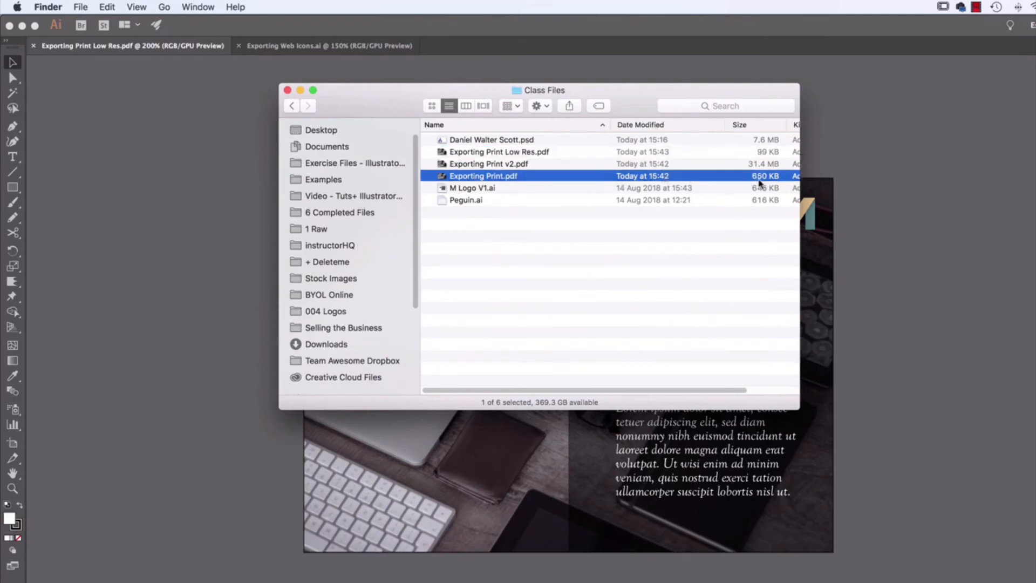
pyautogui.click(769, 156)
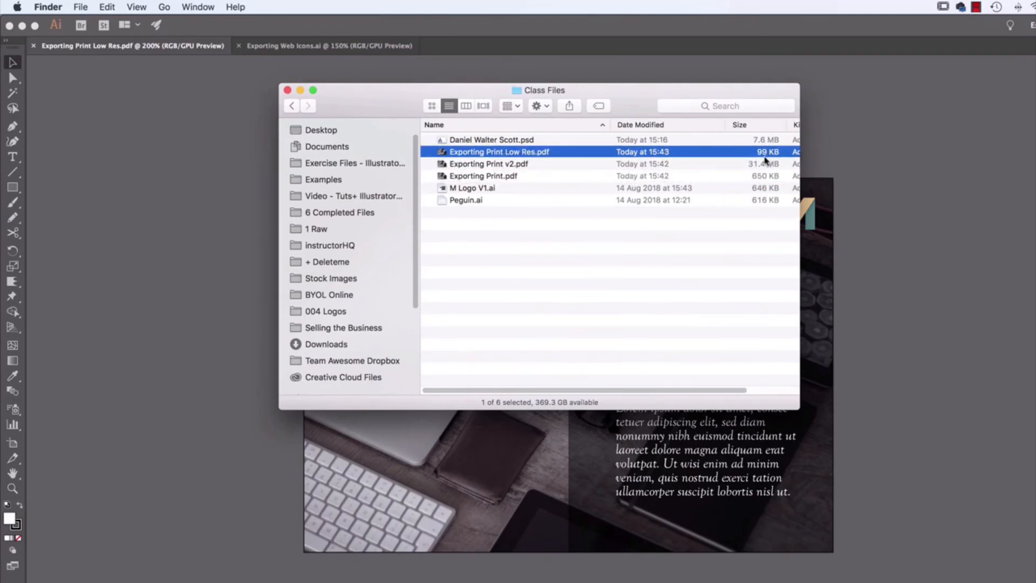
# - Return to Illustrator, try Screen (72 ppi) as the document raster effects resolution, and apply High (300 ppi) instead
pyautogui.click(898, 363)
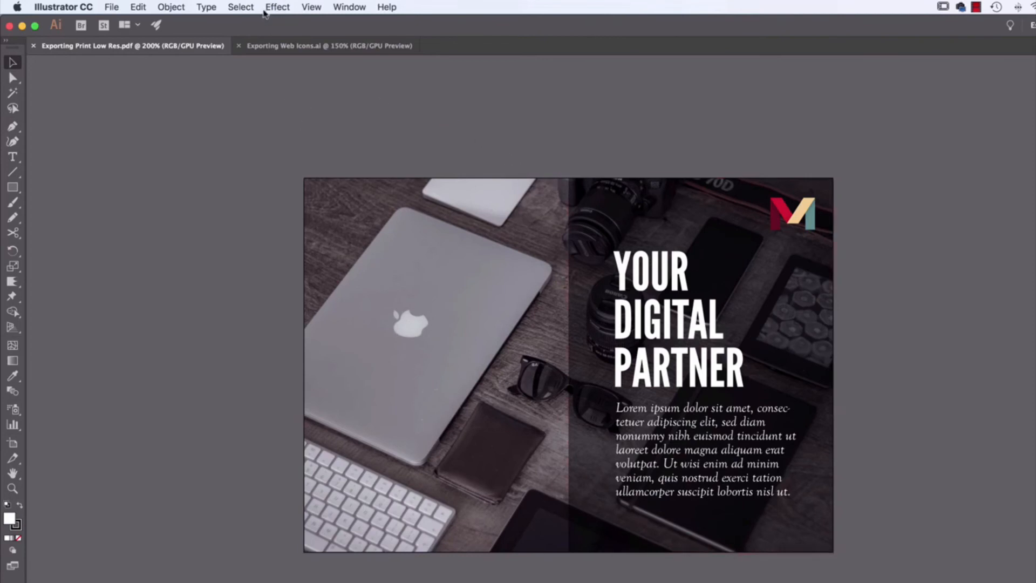
pyautogui.click(285, 7)
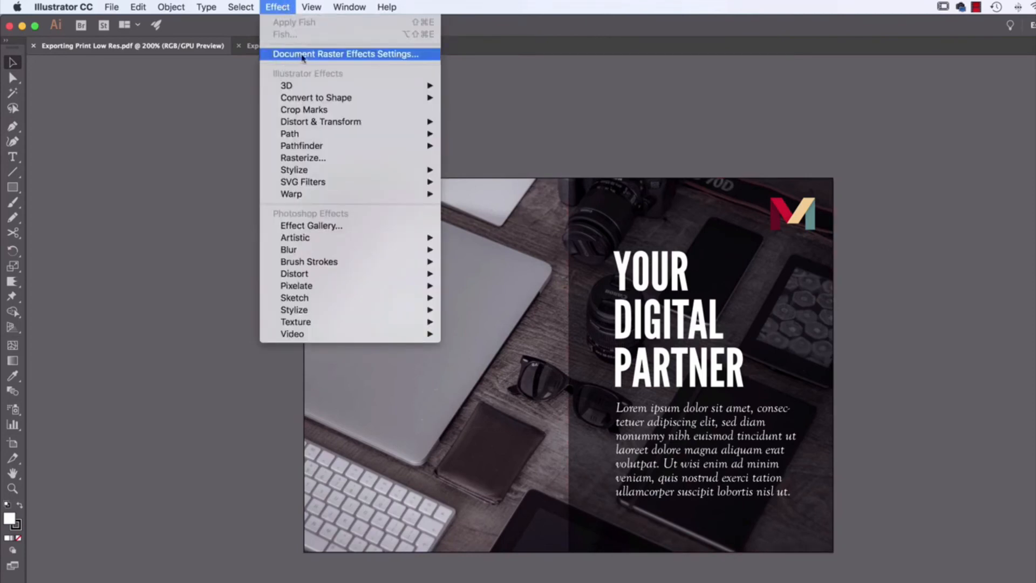
pyautogui.click(346, 55)
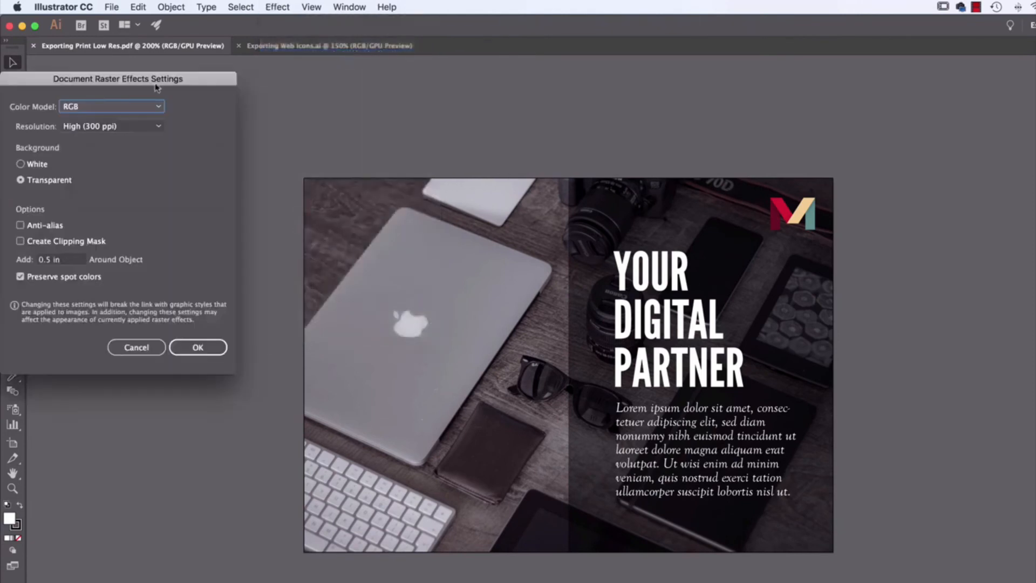
pyautogui.moveTo(157, 81); pyautogui.dragTo(449, 103)
pyautogui.click(416, 150)
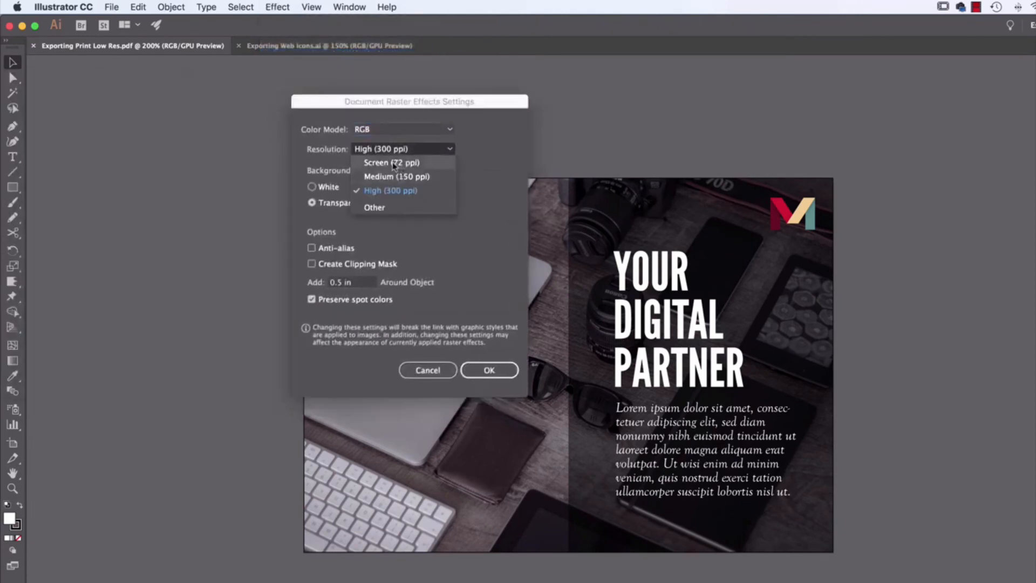
pyautogui.click(395, 163)
pyautogui.click(402, 152)
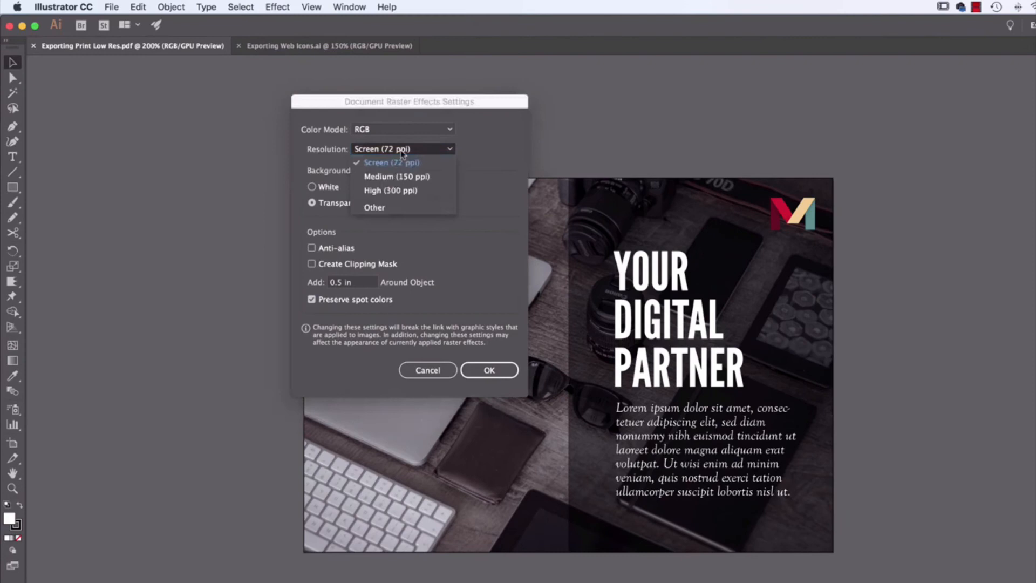
pyautogui.click(399, 191)
pyautogui.click(489, 371)
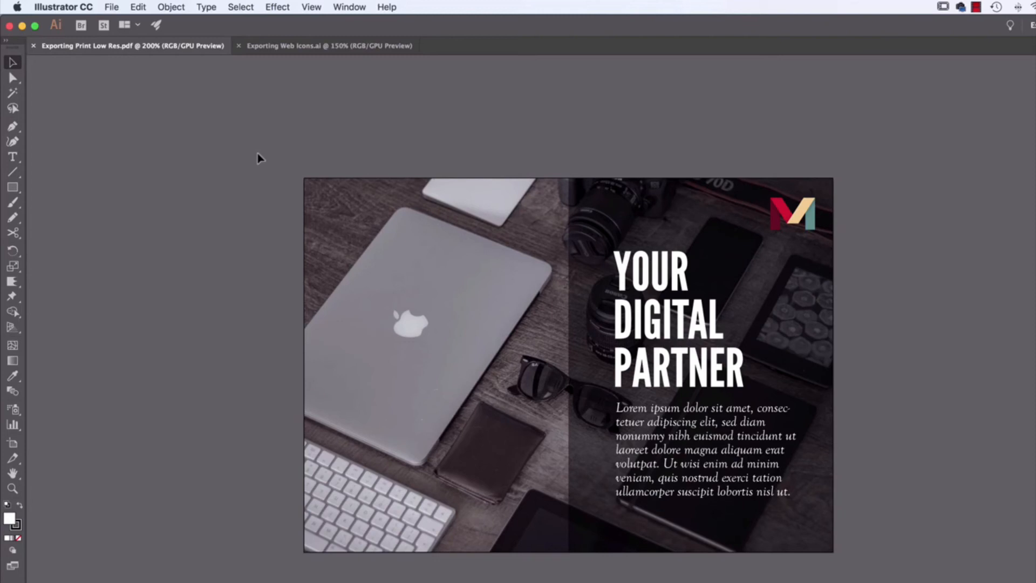
# - Start Export for Screens for the print design and show its artboards instead of assets
pyautogui.click(103, 5)
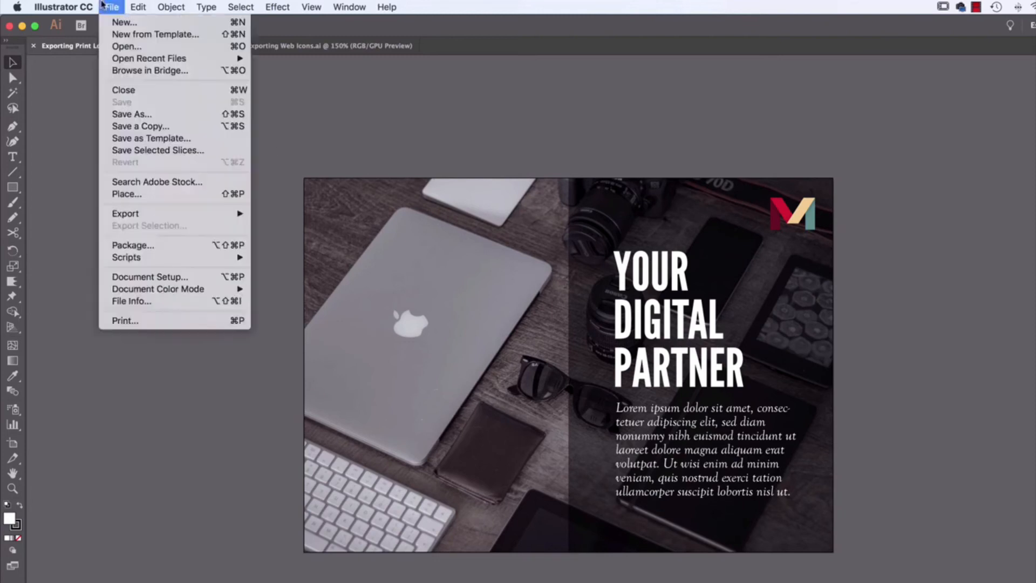
pyautogui.moveTo(158, 216)
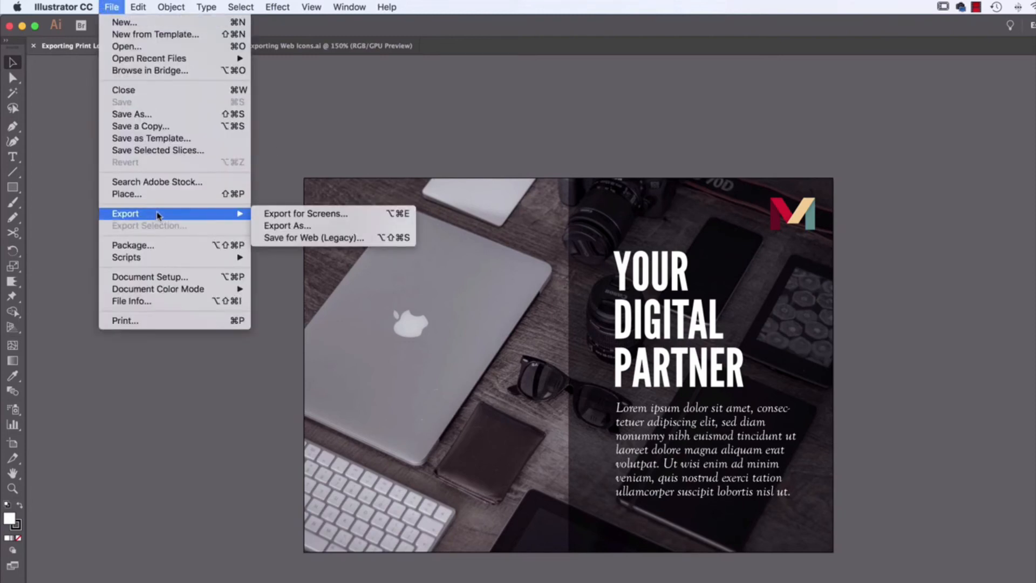
pyautogui.click(309, 215)
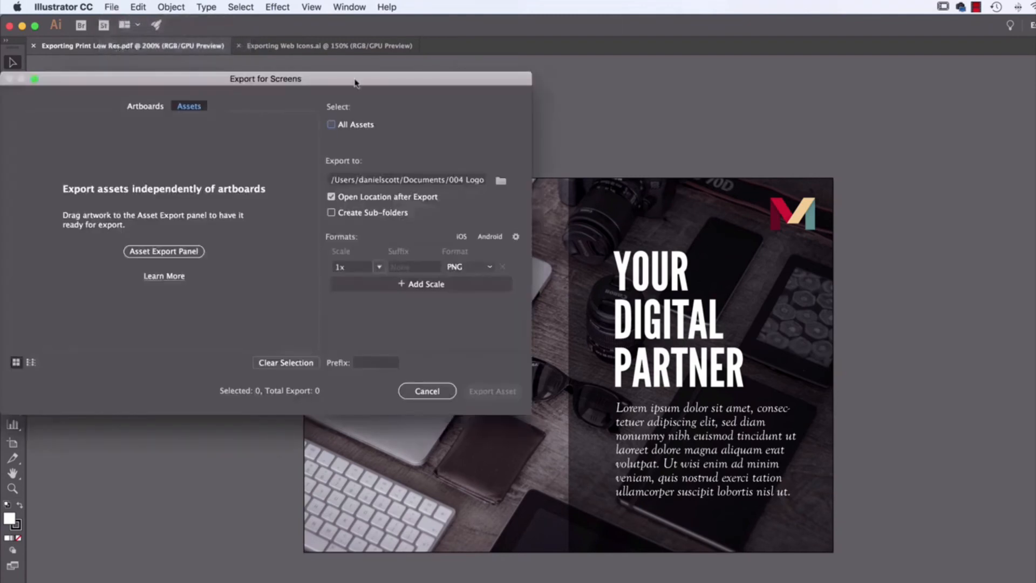
pyautogui.moveTo(463, 79); pyautogui.dragTo(488, 77)
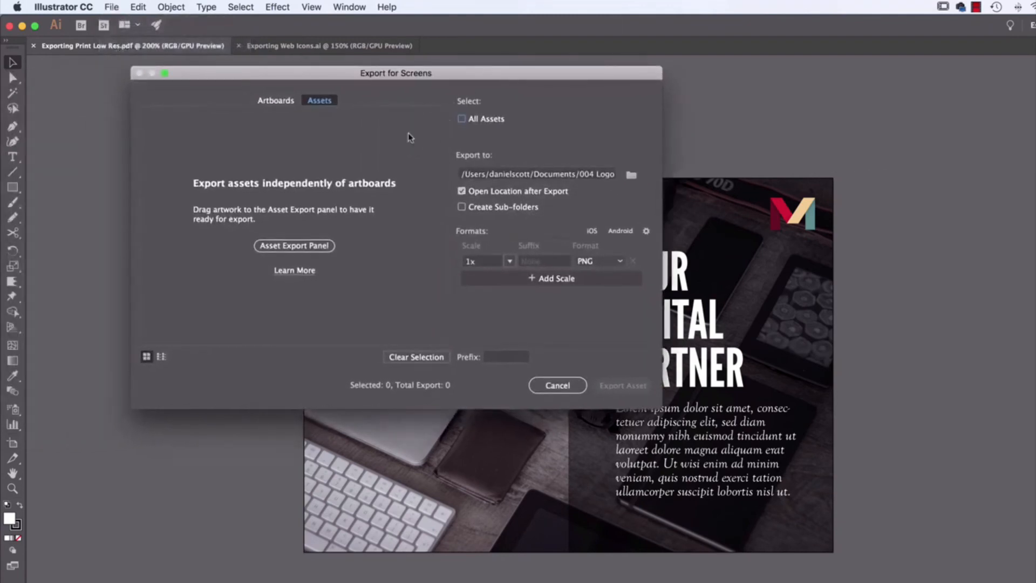
pyautogui.click(282, 102)
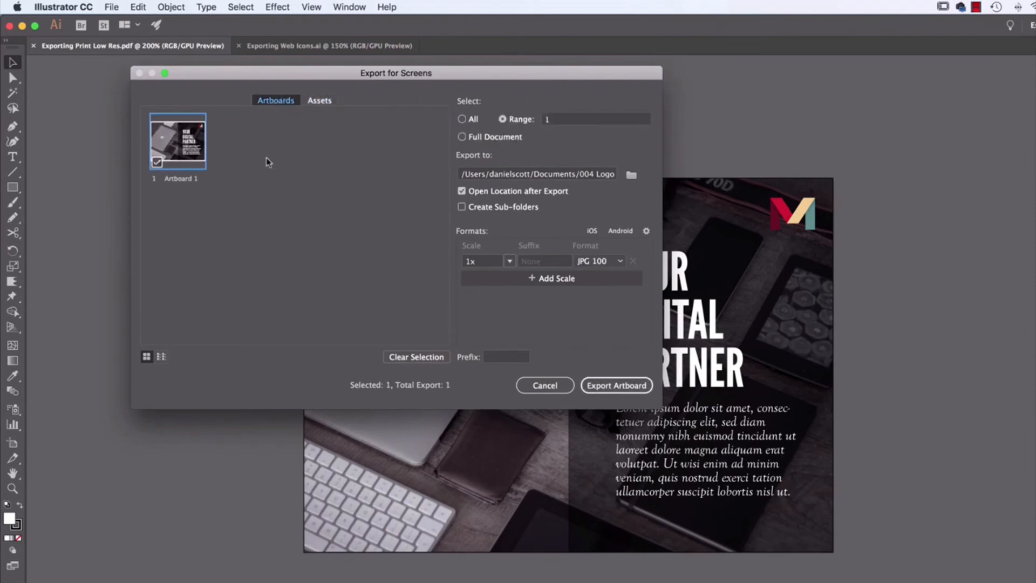
# - Set the export destination to the Class Files folder on the Desktop
pyautogui.click(631, 175)
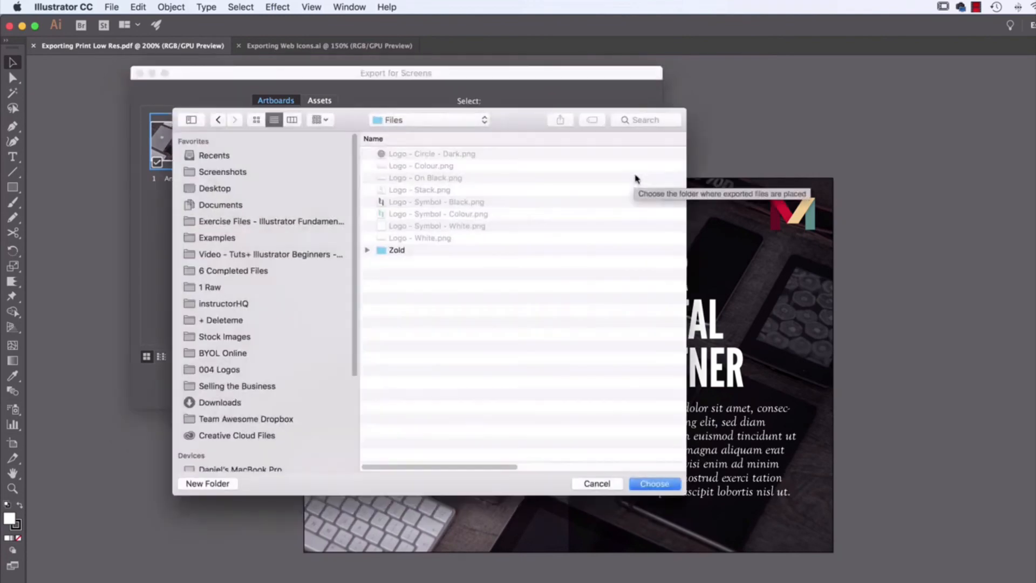
pyautogui.click(227, 189)
pyautogui.doubleClick(419, 157)
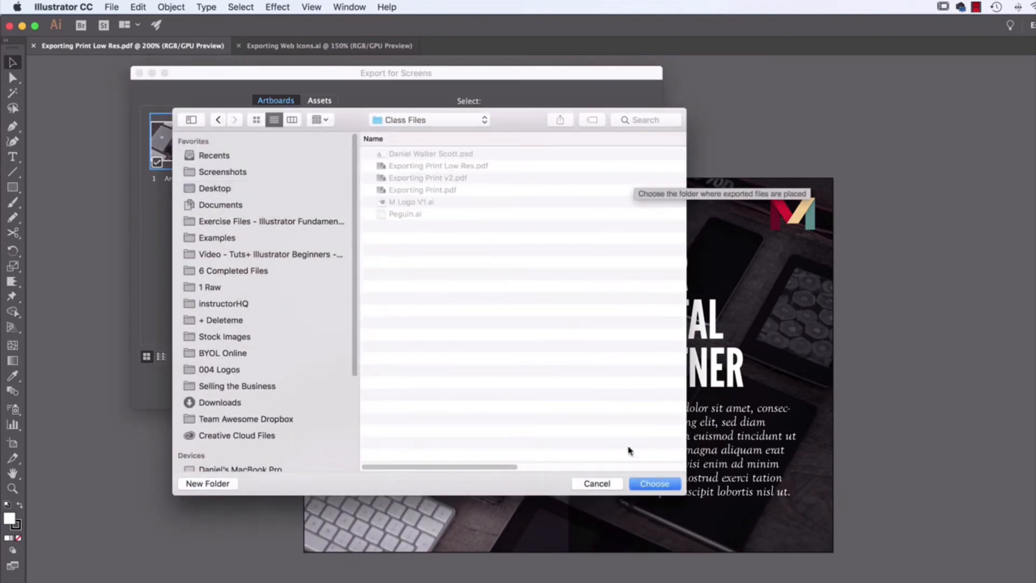
pyautogui.click(666, 484)
# - Export the artboard at 1x in two versions, one as JPG 100 and a second as JPG 50
pyautogui.click(616, 263)
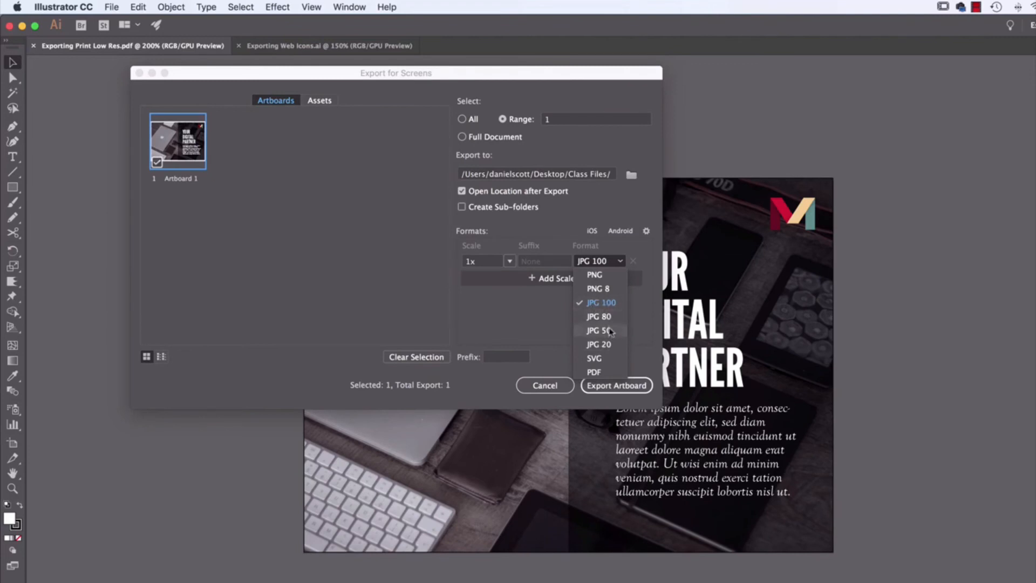
pyautogui.click(598, 304)
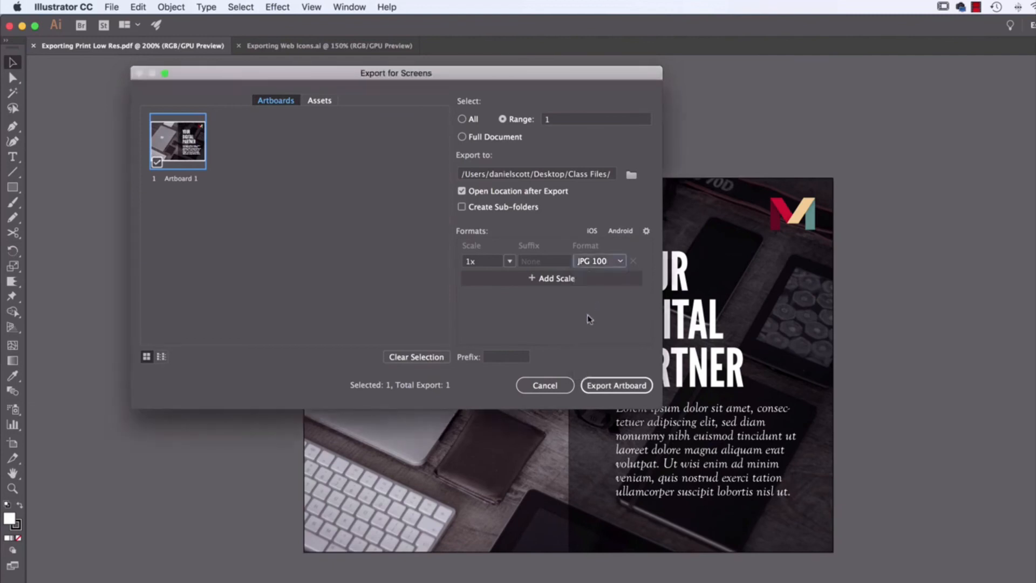
pyautogui.click(559, 278)
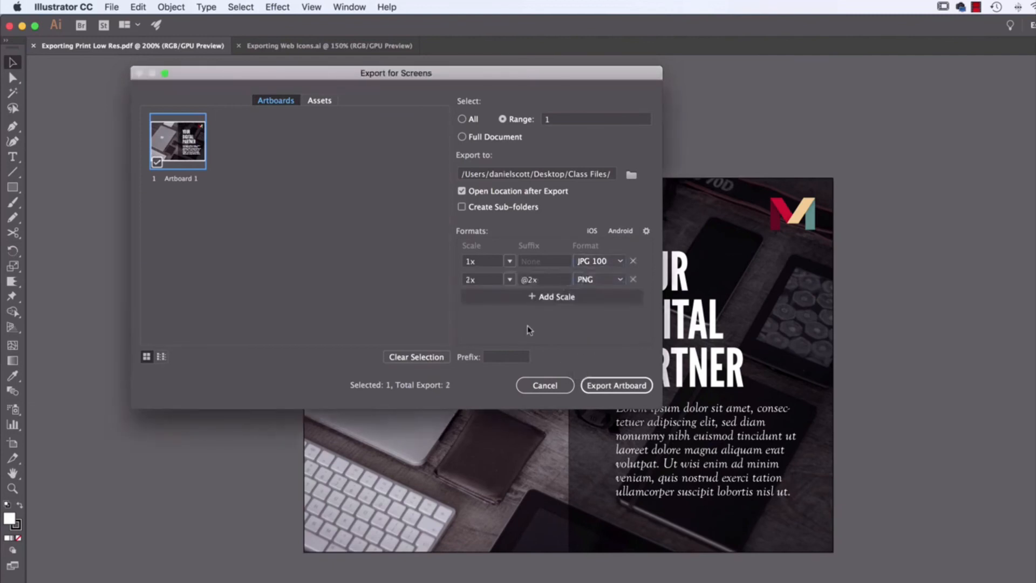
pyautogui.click(509, 279)
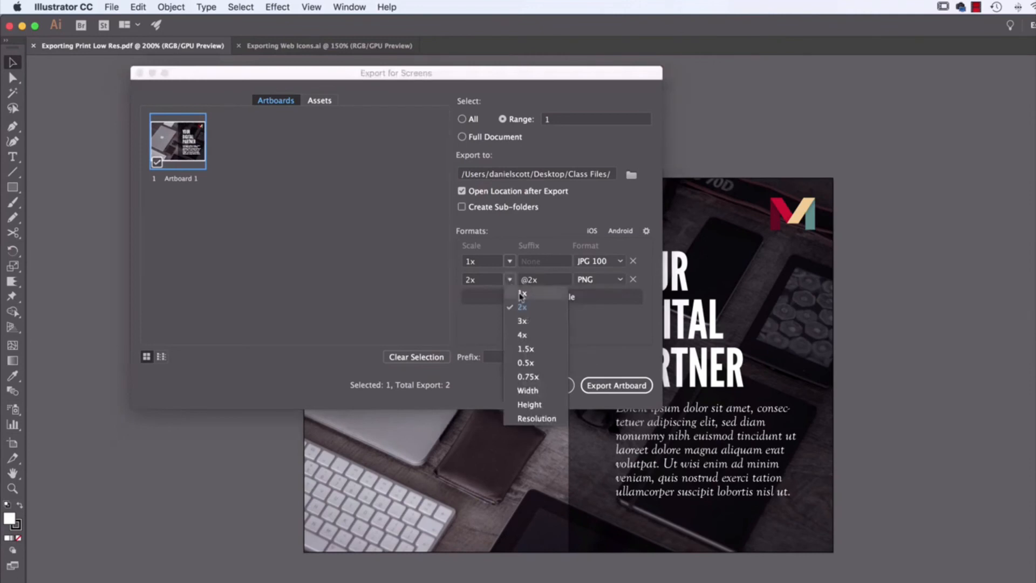
pyautogui.click(523, 294)
pyautogui.click(613, 279)
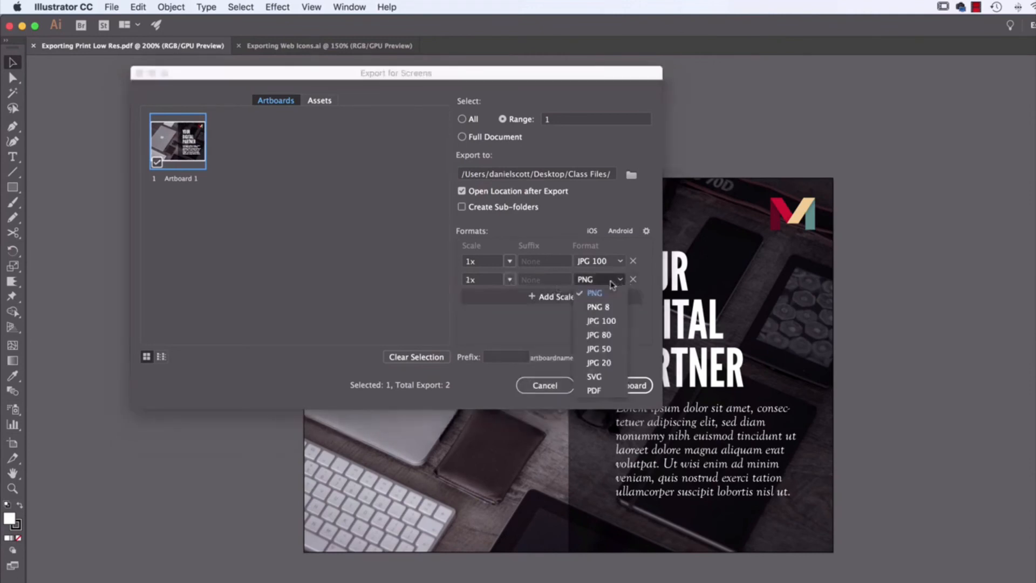
pyautogui.click(609, 348)
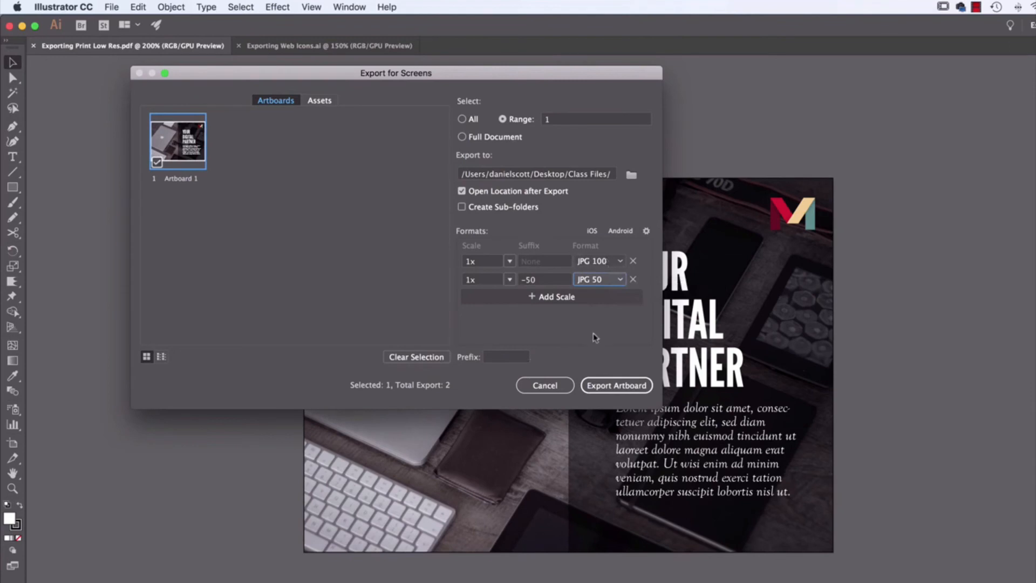
pyautogui.click(615, 386)
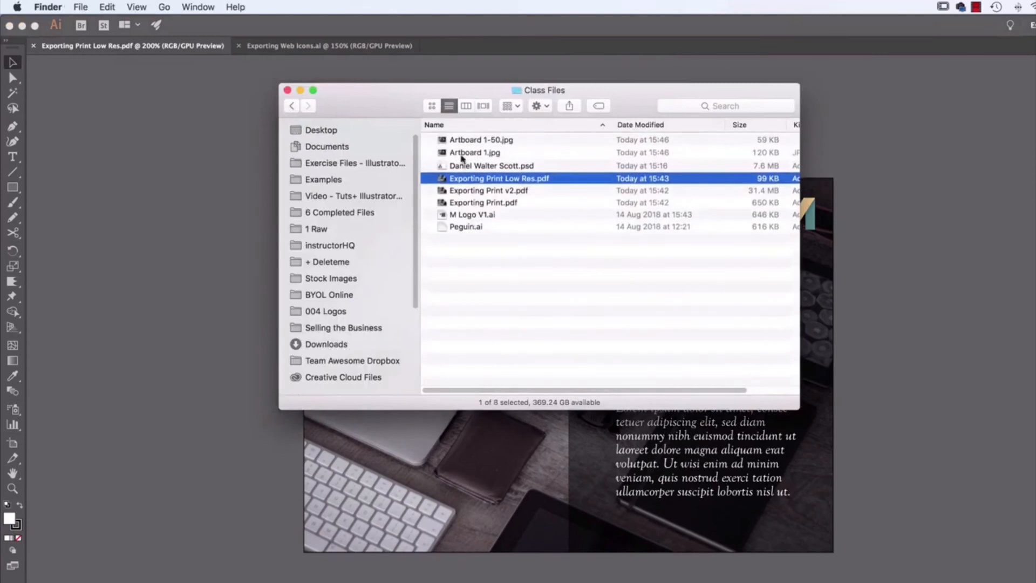
# - Compare the file sizes of Artboard 1.jpg and Artboard 1-50.jpg and preview both alternately to judge their image quality
pyautogui.click(475, 153)
pyautogui.click(486, 140)
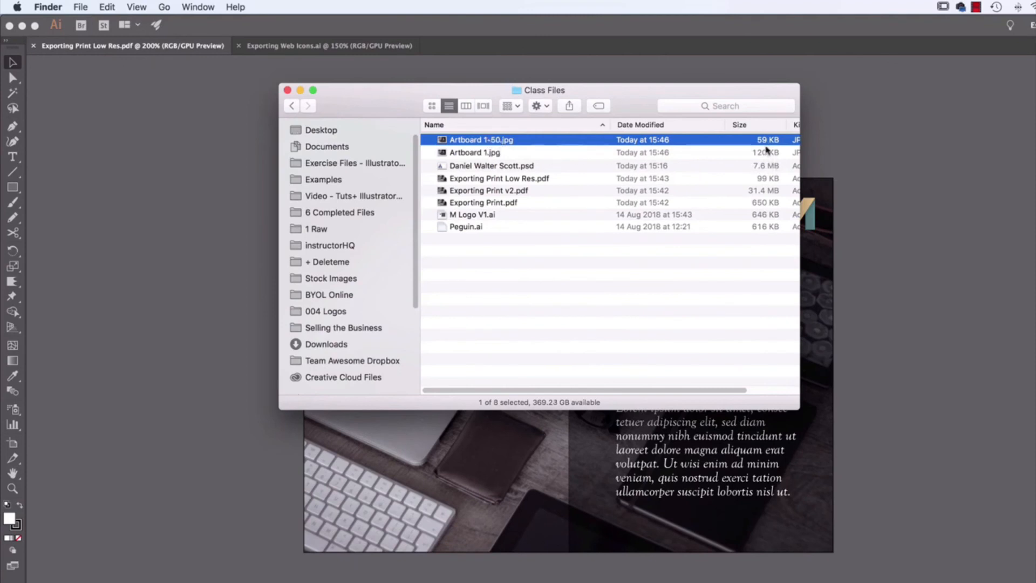
pyautogui.click(509, 153)
pyautogui.press('space')
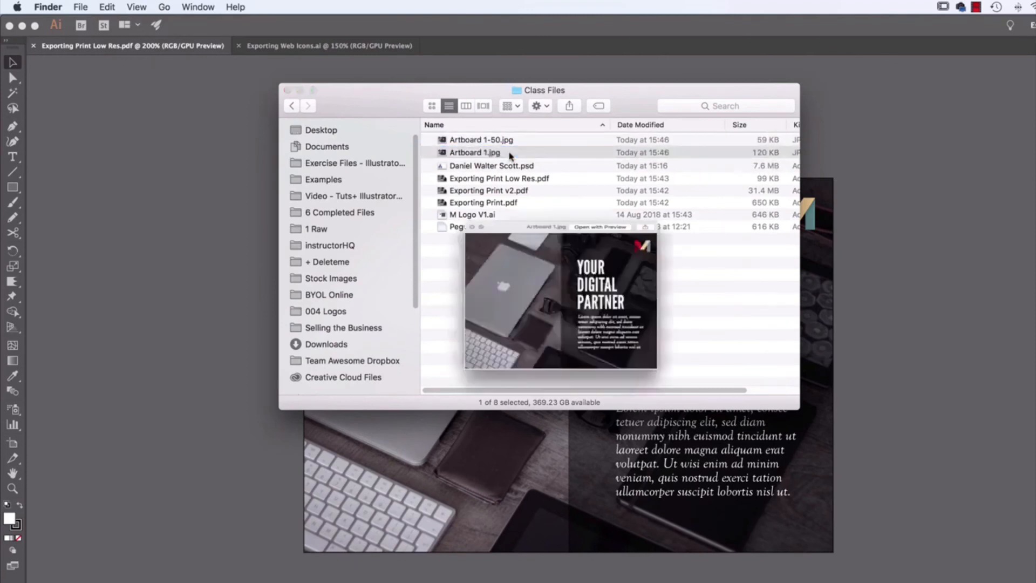
pyautogui.press('Up')
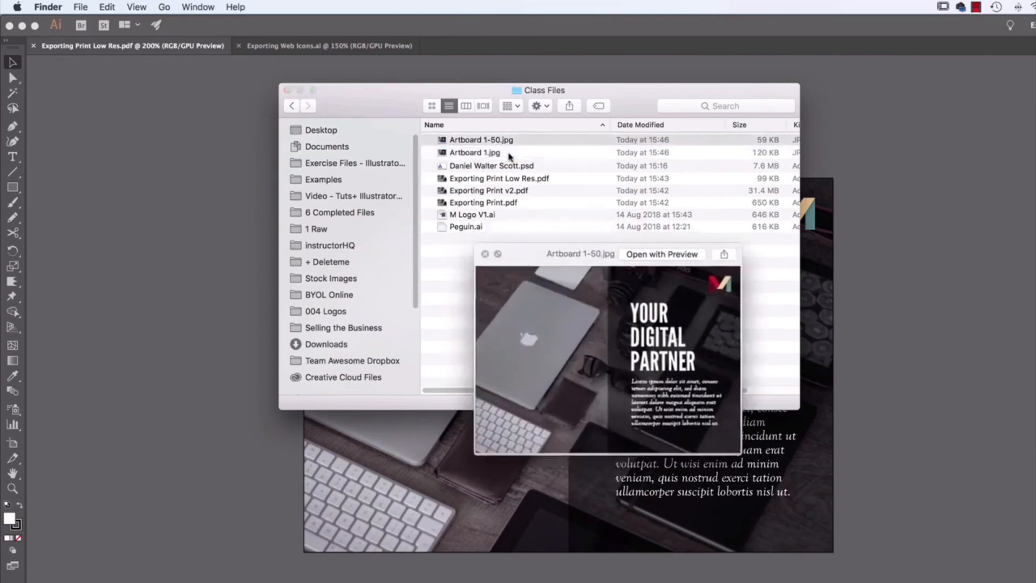
pyautogui.press('Down')
pyautogui.press('Up')
pyautogui.press('Down')
pyautogui.press('Up')
pyautogui.press('Down')
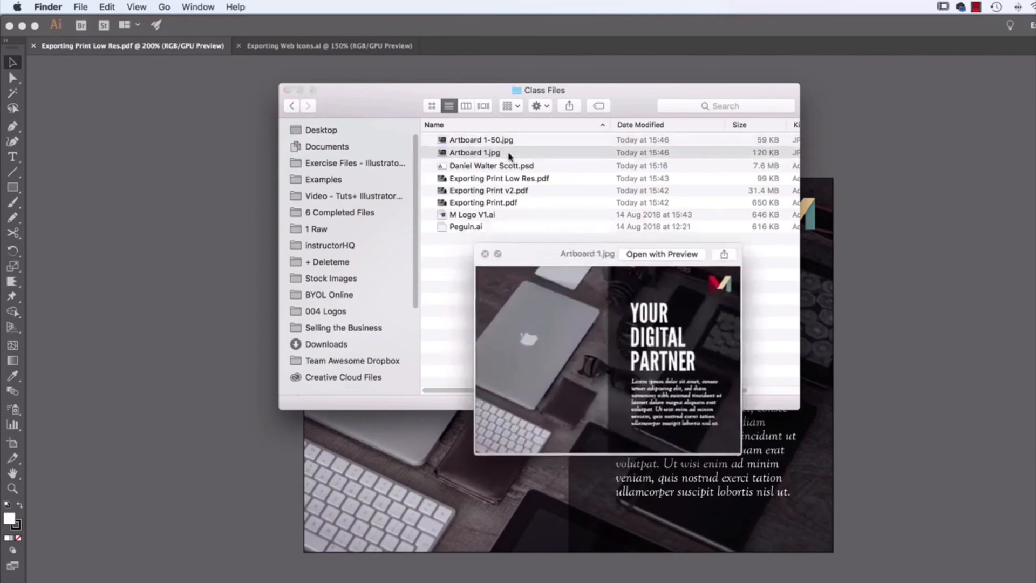
pyautogui.press('Up')
pyautogui.press('Down')
pyautogui.press('Up')
pyautogui.press('space')
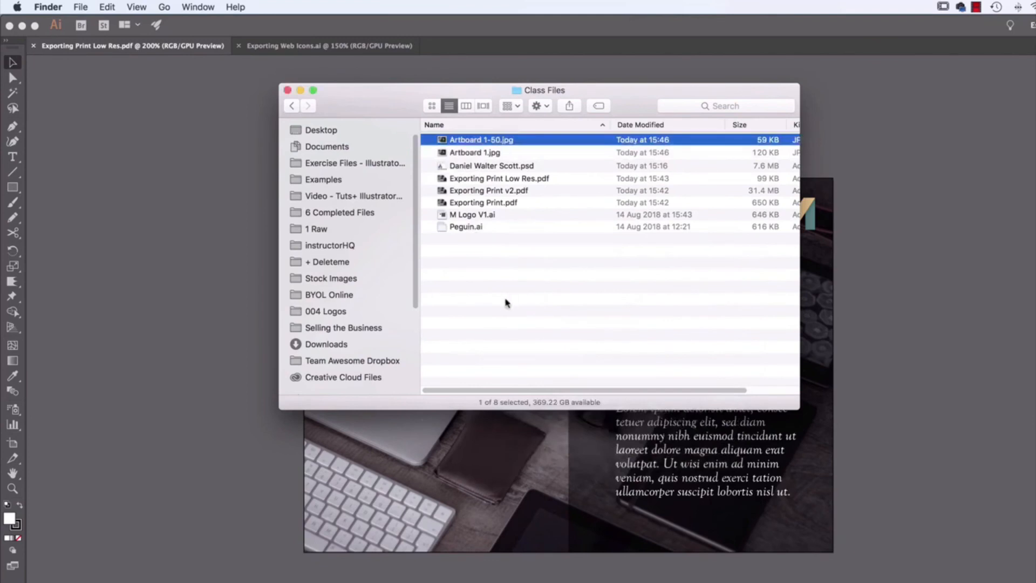
# - Return to Illustrator, bring up Exporting Web Icons.ai and check its icons by selecting them all, leaving nothing selected
pyautogui.click(199, 308)
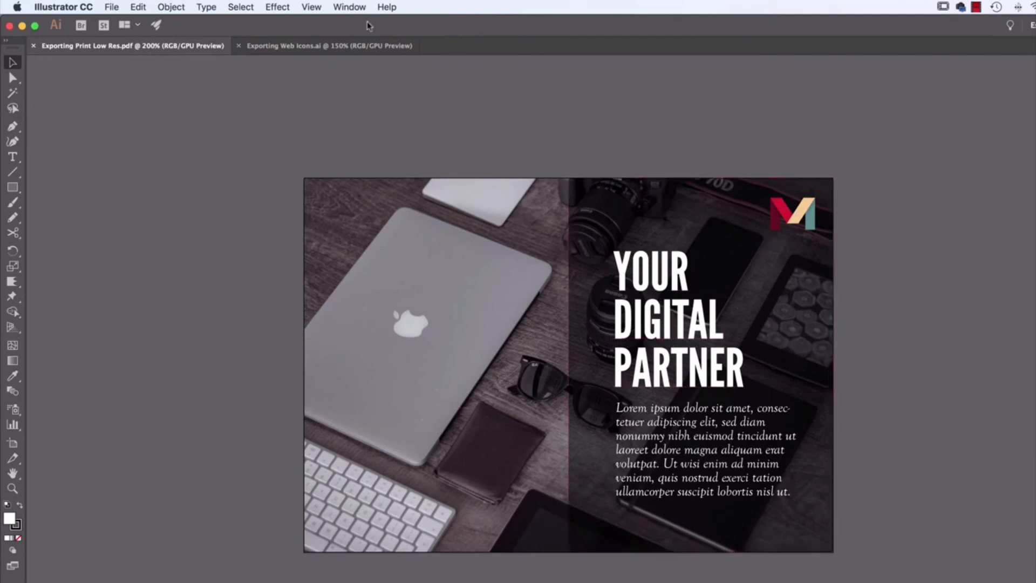
pyautogui.press('super+grave')
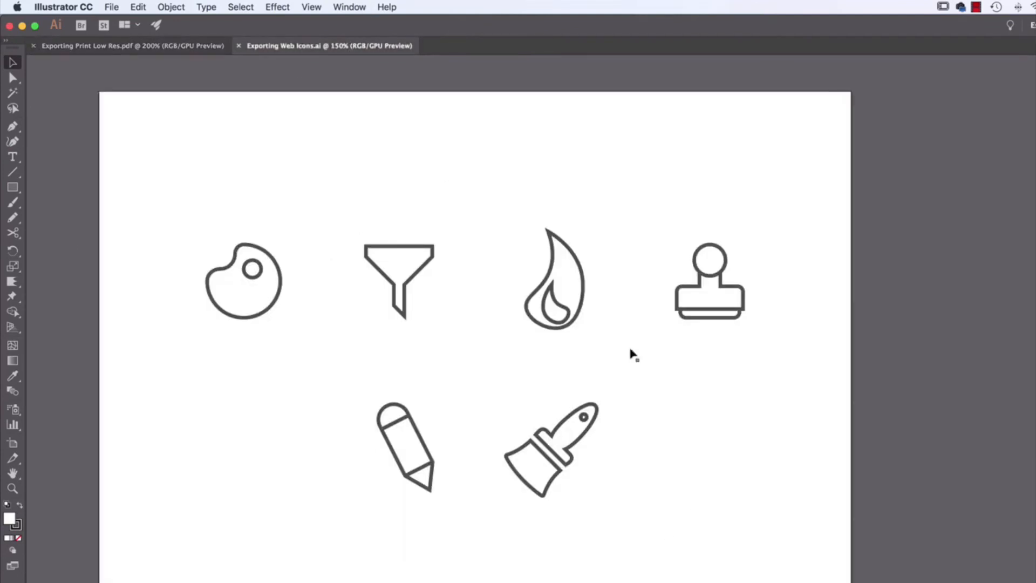
pyautogui.moveTo(184, 251); pyautogui.dragTo(773, 489)
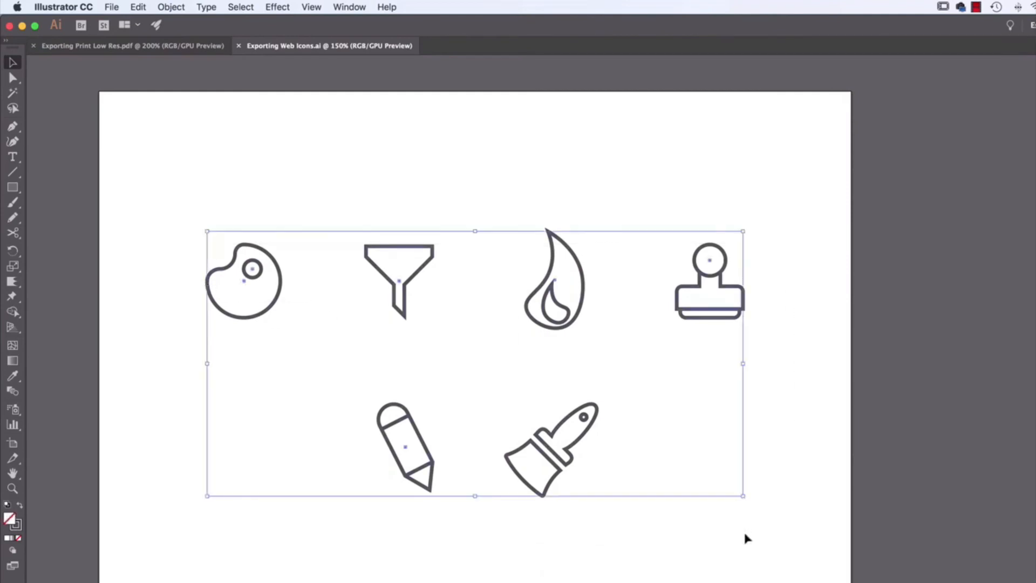
pyautogui.click(505, 392)
# - Try moving the palette icon off the artboard and deleting all the other icons, undoing each change
pyautogui.click(234, 298)
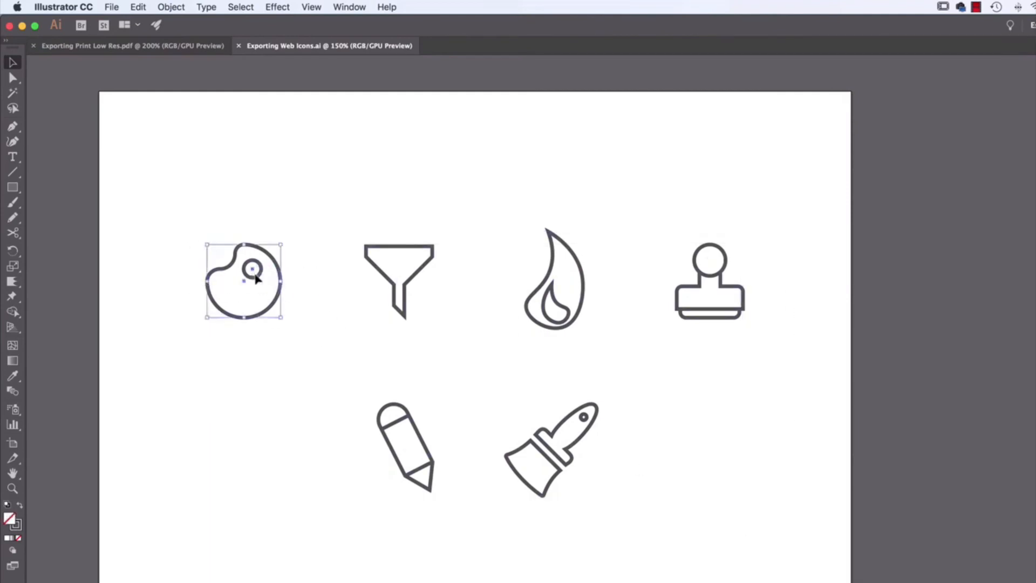
pyautogui.moveTo(234, 298); pyautogui.dragTo(63, 273)
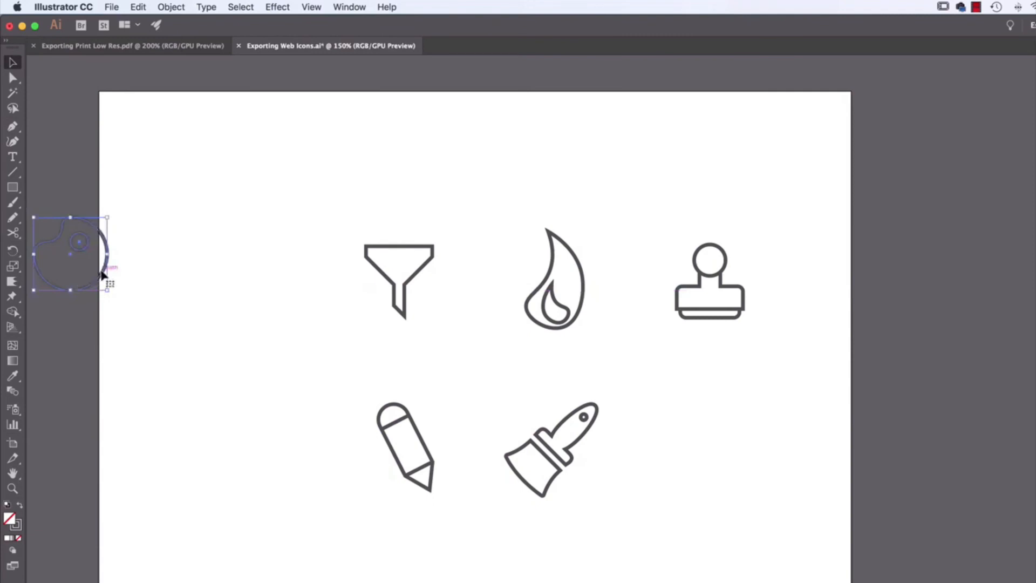
pyautogui.press('super+z')
pyautogui.click(297, 418)
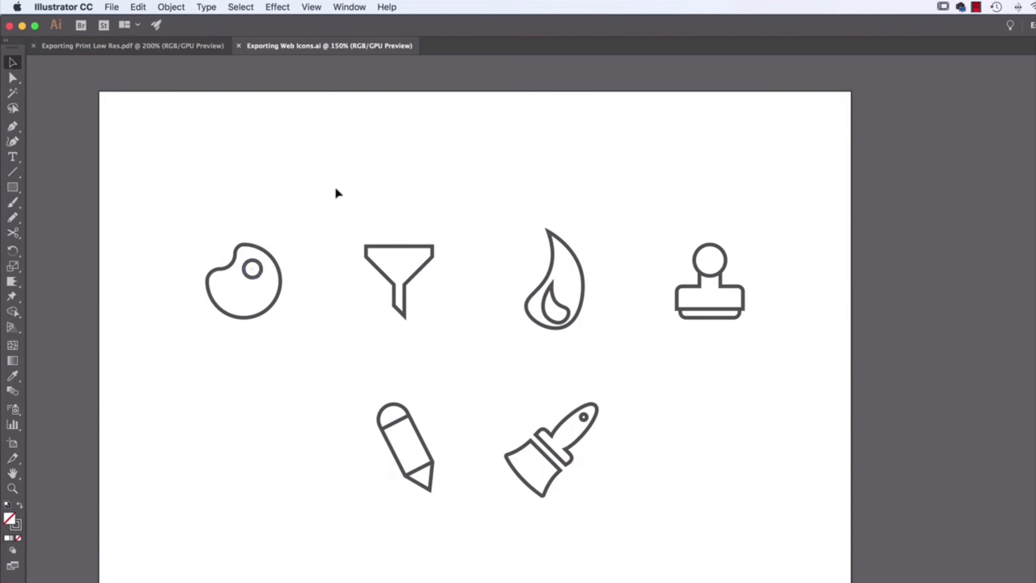
pyautogui.moveTo(334, 183); pyautogui.dragTo(798, 557)
pyautogui.press('Delete')
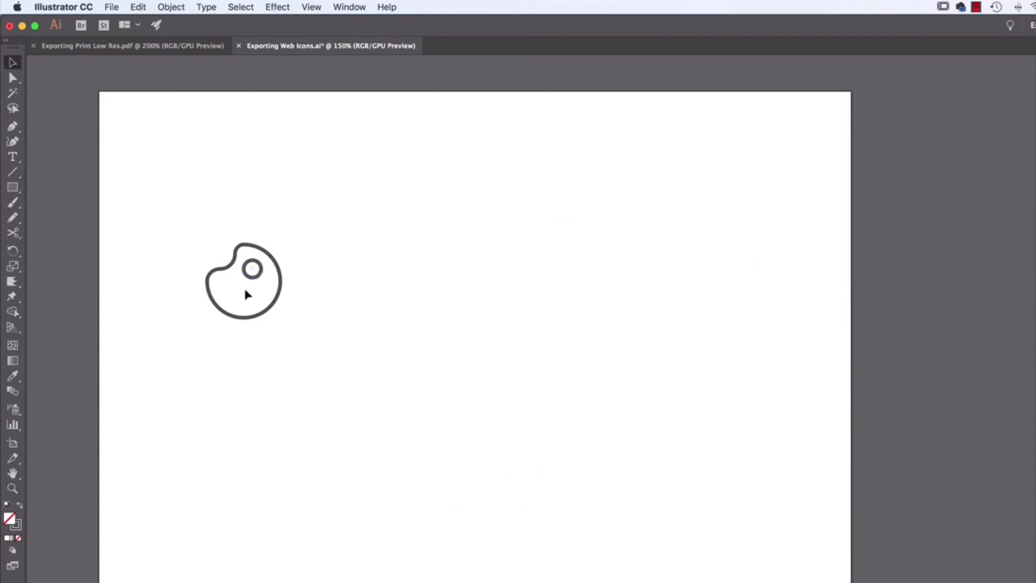
pyautogui.press('super+z')
# - Try isolating the funnel icon by deleting all the other icons, and undo the deletions
pyautogui.moveTo(152, 197); pyautogui.dragTo(275, 353)
pyautogui.press('Delete')
pyautogui.moveTo(513, 208); pyautogui.dragTo(852, 502)
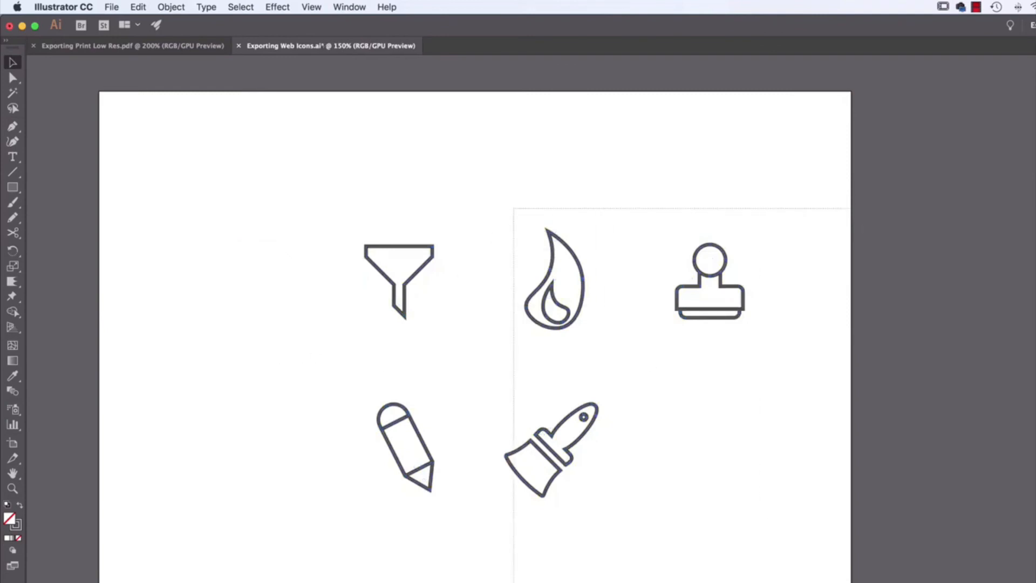
pyautogui.press('Delete')
pyautogui.moveTo(319, 378); pyautogui.dragTo(491, 548)
pyautogui.press('Delete')
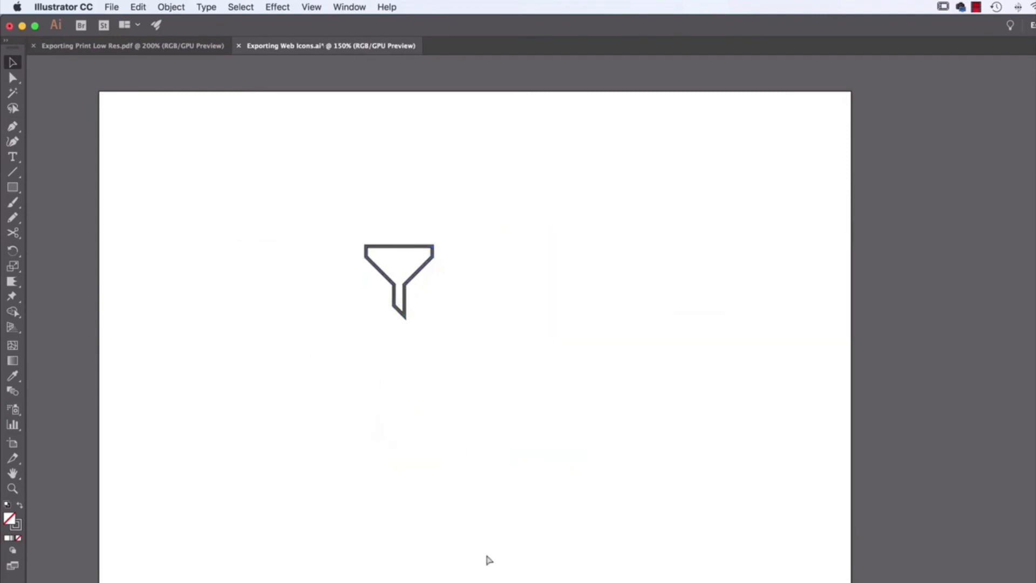
pyautogui.press('super+z')
pyautogui.press('super+z')
pyautogui.press('super+z')
pyautogui.click(685, 466)
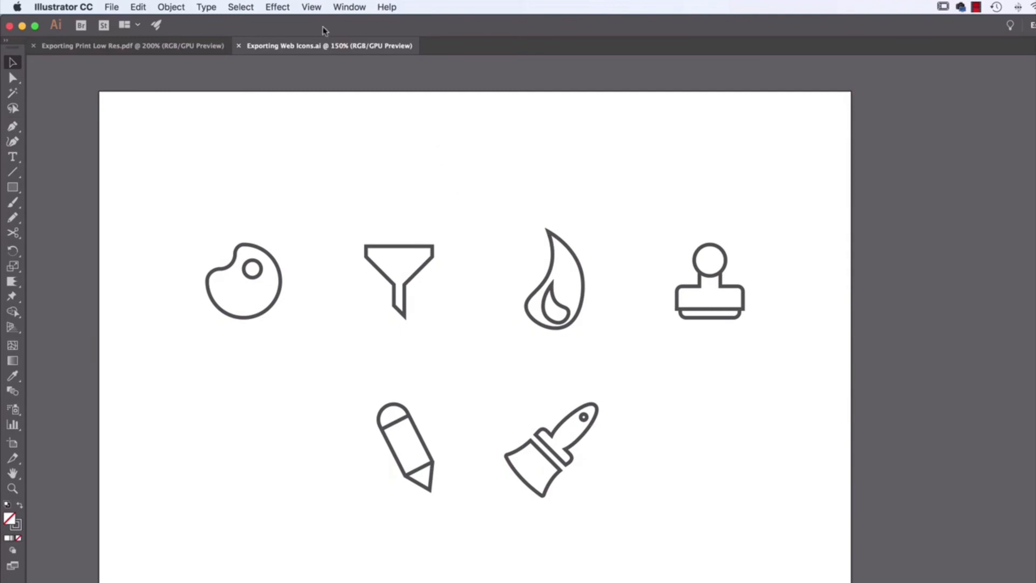
# - Show Asset Export and place it beside the icons, over the artboard's right edge
pyautogui.click(355, 9)
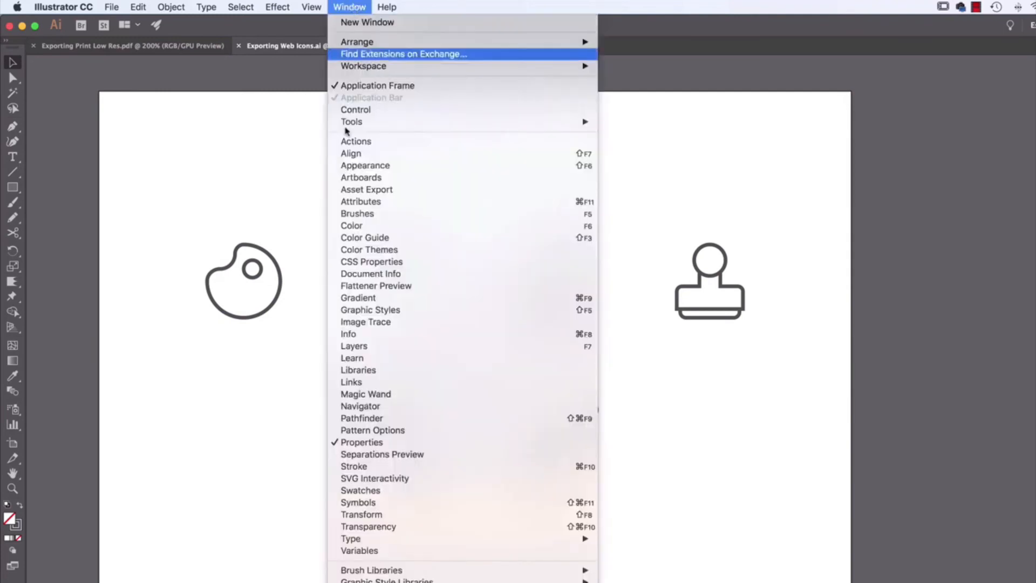
pyautogui.click(383, 190)
pyautogui.moveTo(487, 206); pyautogui.dragTo(875, 138)
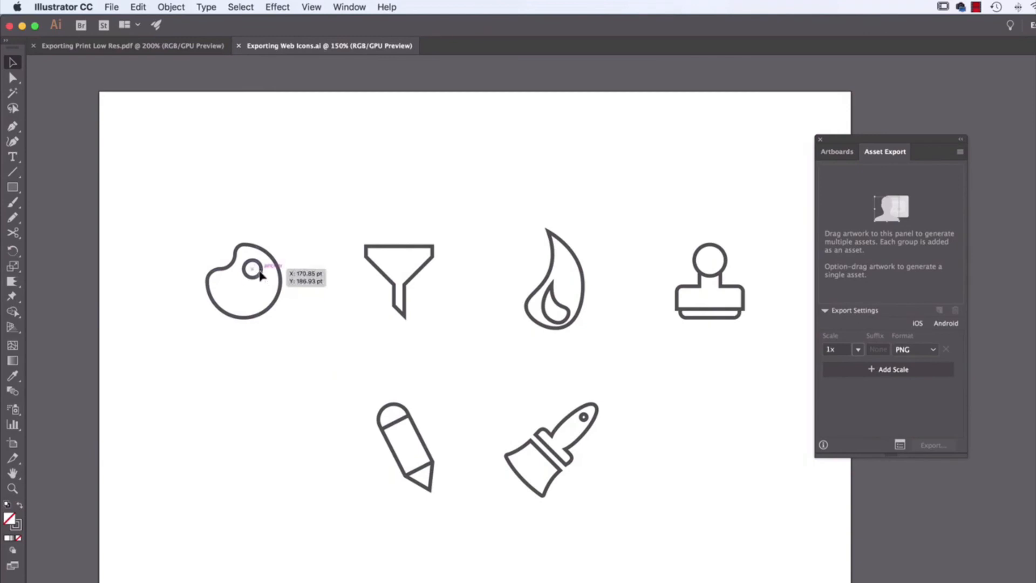
# - Shift the palette icon slightly down and right, add it as an export asset and name the asset Pallette
pyautogui.moveTo(259, 275); pyautogui.dragTo(278, 292)
pyautogui.click(254, 306)
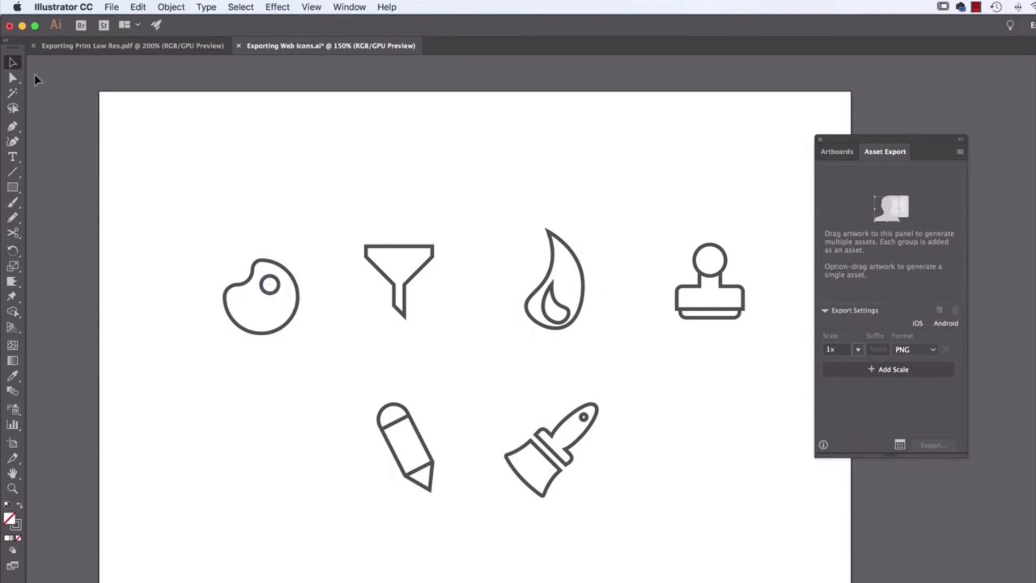
pyautogui.moveTo(280, 280); pyautogui.dragTo(892, 228)
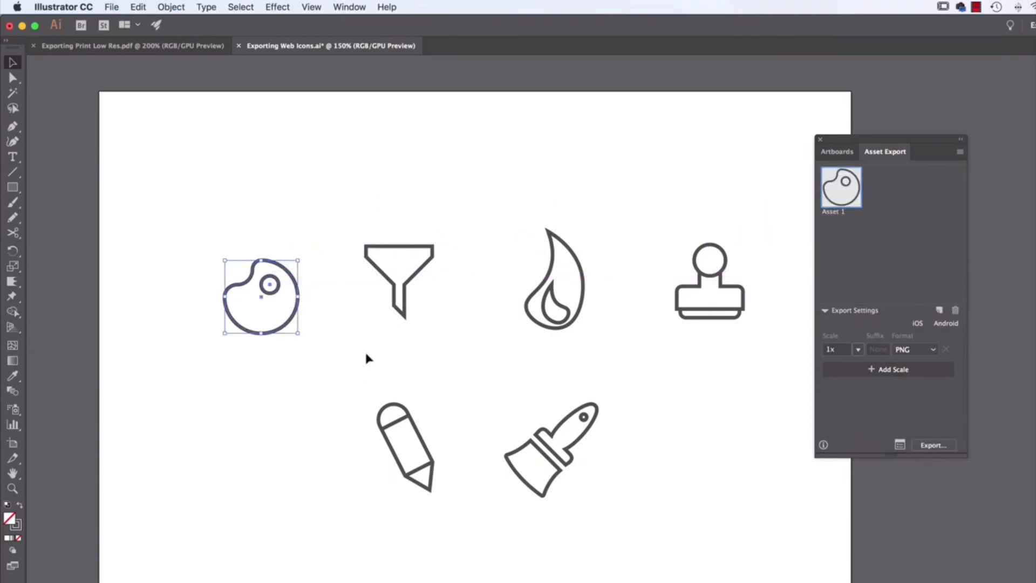
pyautogui.doubleClick(840, 212)
pyautogui.write('p')
pyautogui.press('Return')
# - Add the funnel icon as an export asset and name the asset Funnel
pyautogui.moveTo(422, 282); pyautogui.dragTo(895, 237)
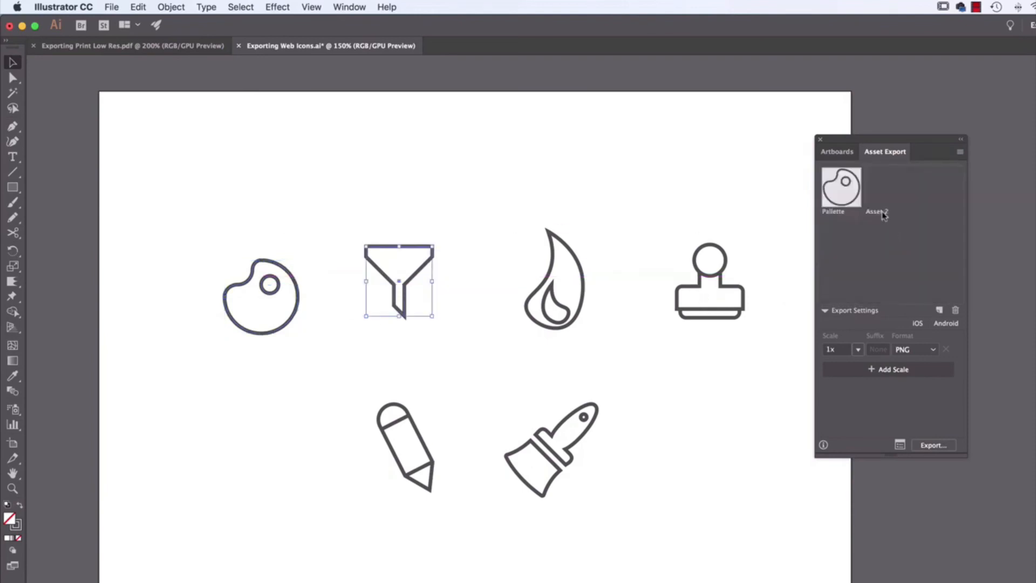
pyautogui.doubleClick(882, 213)
pyautogui.write('Funnel')
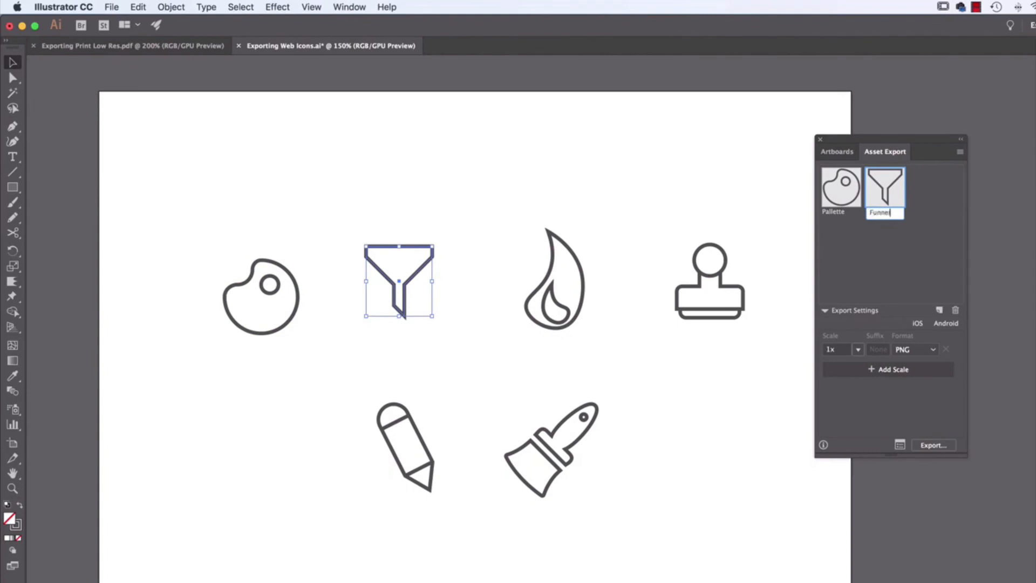
pyautogui.press('Return')
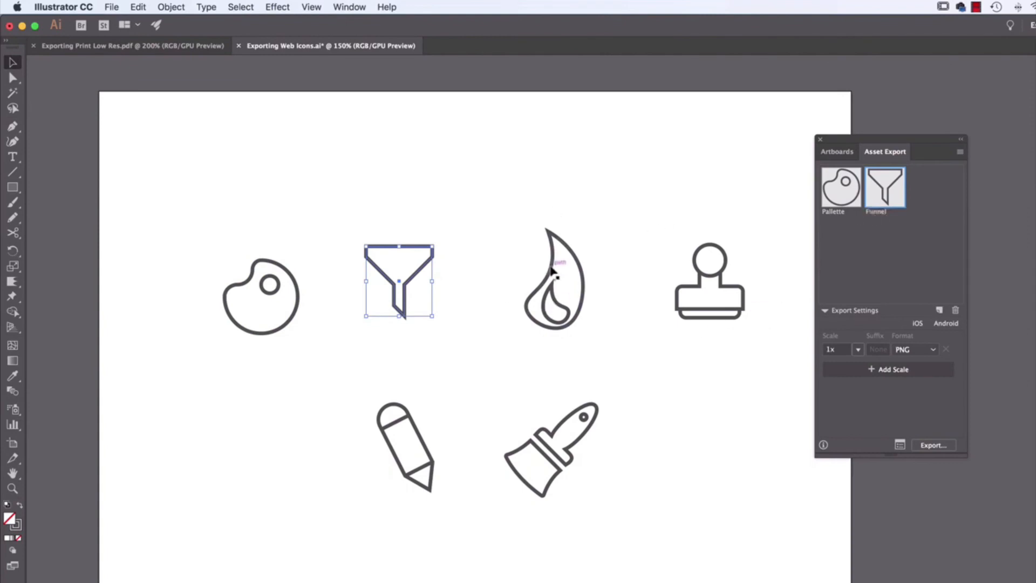
# - Try moving the flame's outline and inner drop separately and adding the ungrouped flame as export assets, undoing each attempt
pyautogui.click(494, 198)
pyautogui.moveTo(540, 291); pyautogui.dragTo(491, 277)
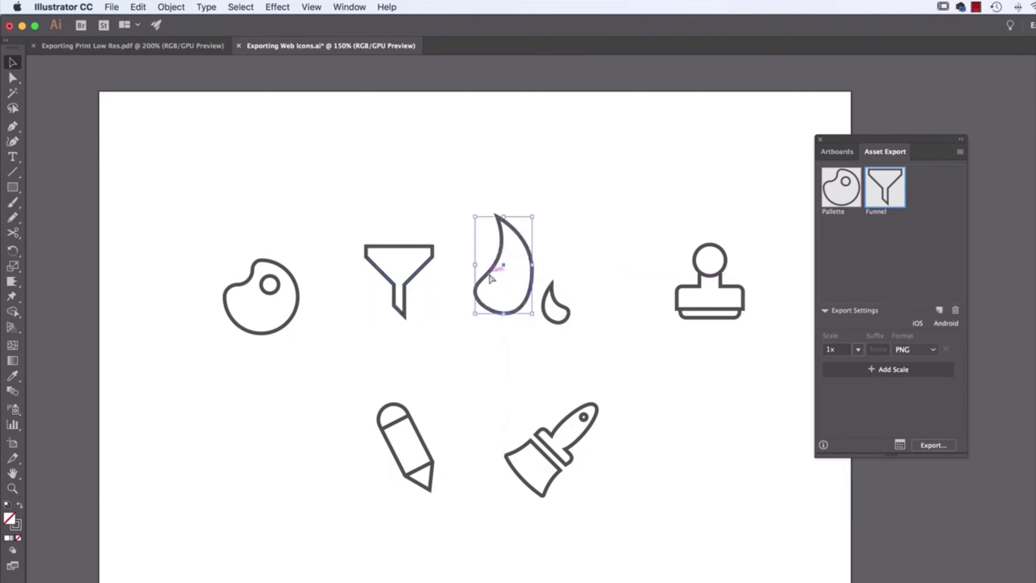
pyautogui.press('super+z')
pyautogui.click(496, 214)
pyautogui.moveTo(530, 246); pyautogui.dragTo(878, 260)
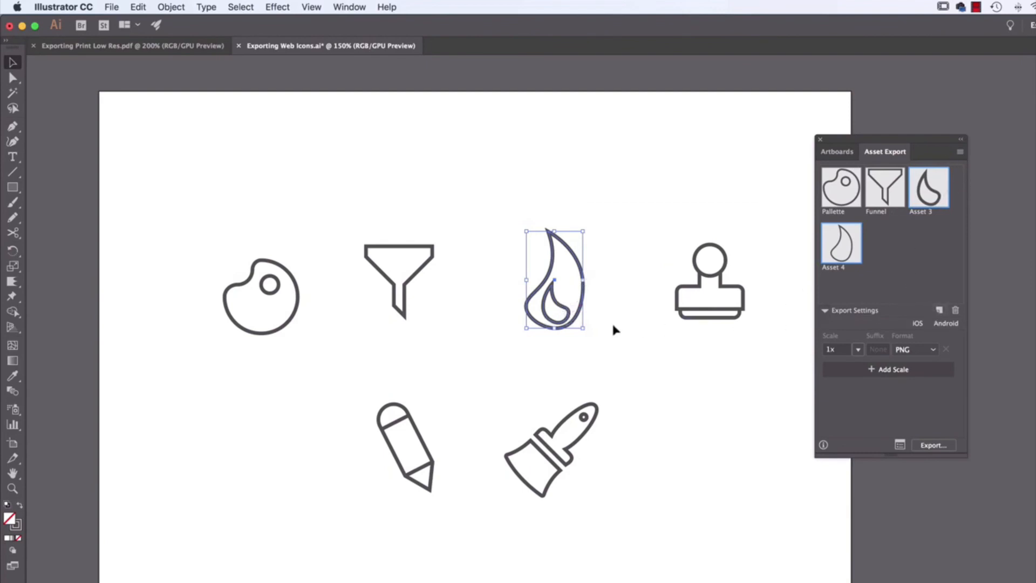
pyautogui.press('super+z')
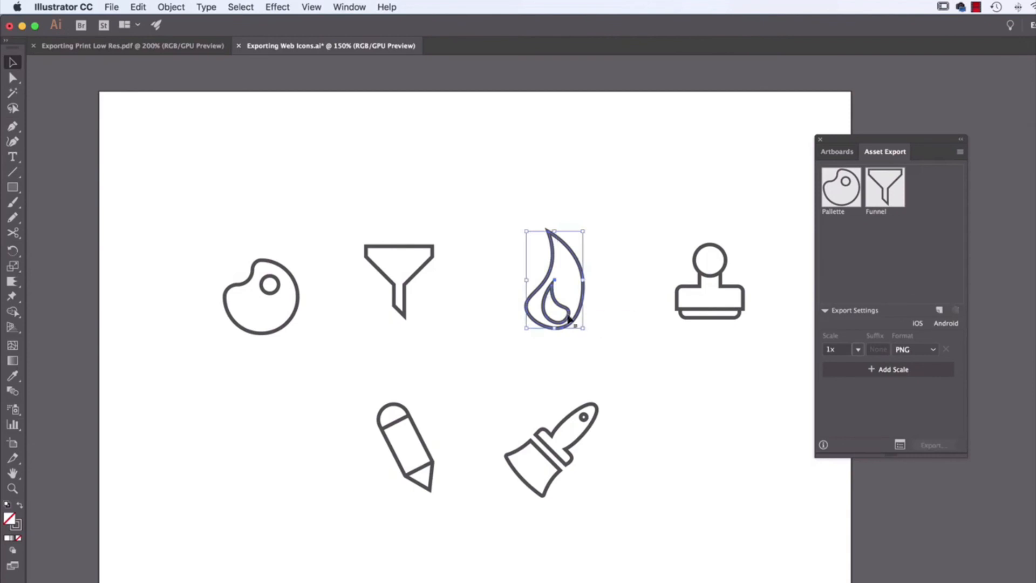
pyautogui.click(586, 313)
pyautogui.click(551, 306)
pyautogui.moveTo(551, 306); pyautogui.dragTo(475, 302)
pyautogui.press('super+z')
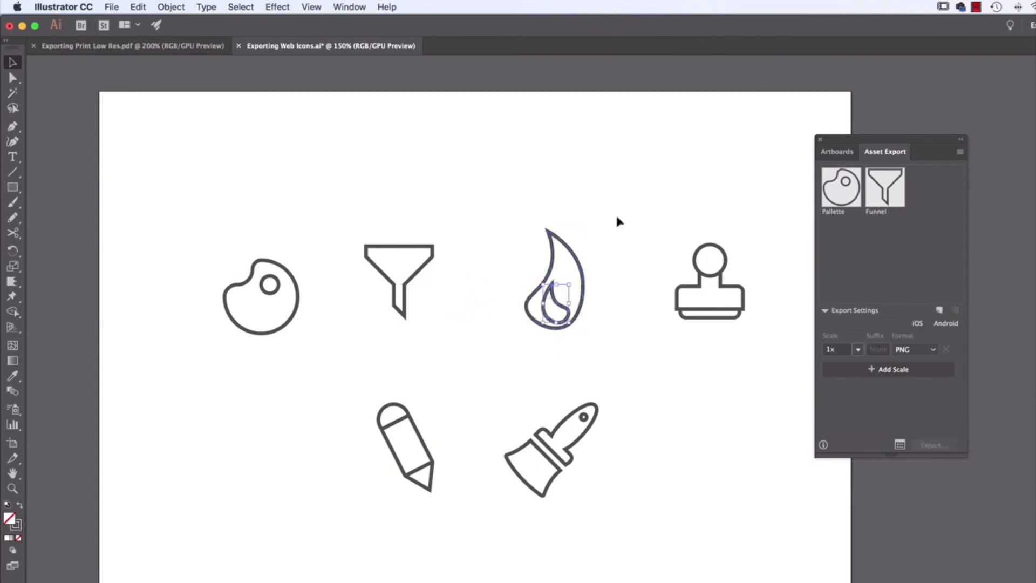
# - Group the outer and inner shapes of the flame icon
pyautogui.moveTo(619, 221); pyautogui.dragTo(509, 363)
pyautogui.click(174, 6)
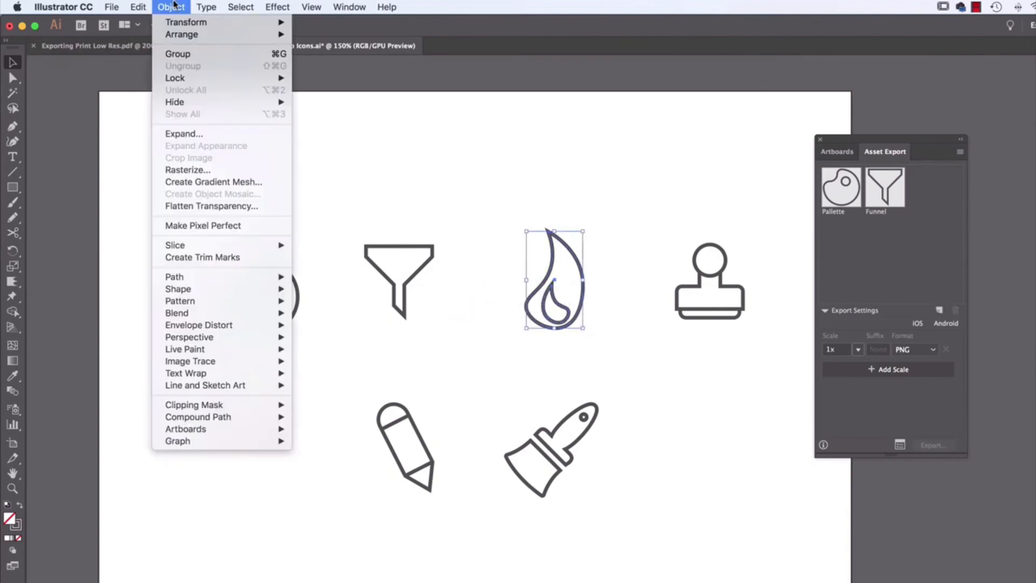
pyautogui.click(200, 56)
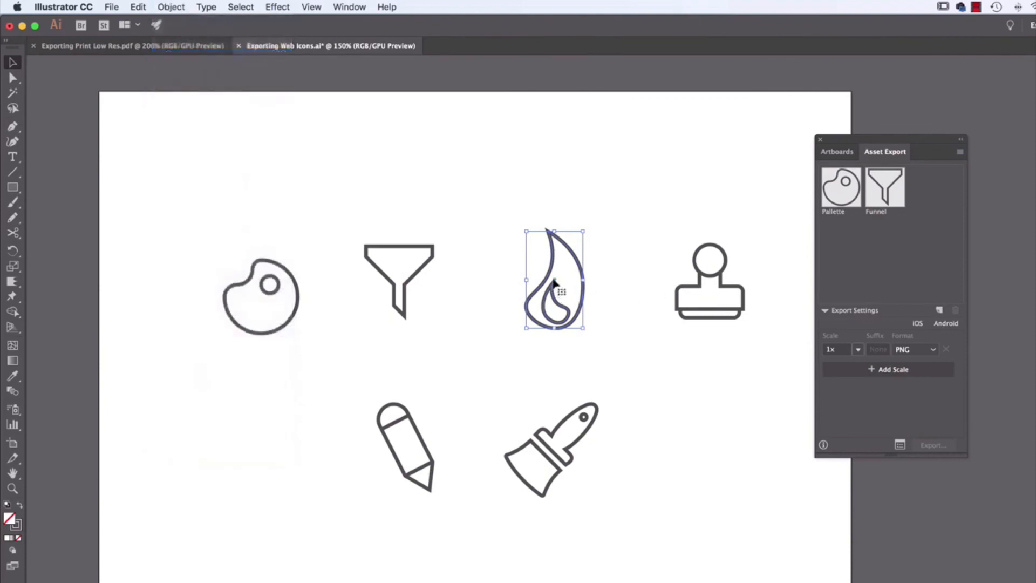
# - Add the grouped flame icon as an export asset and name the asset Flame
pyautogui.moveTo(554, 282); pyautogui.dragTo(869, 262)
pyautogui.doubleClick(929, 214)
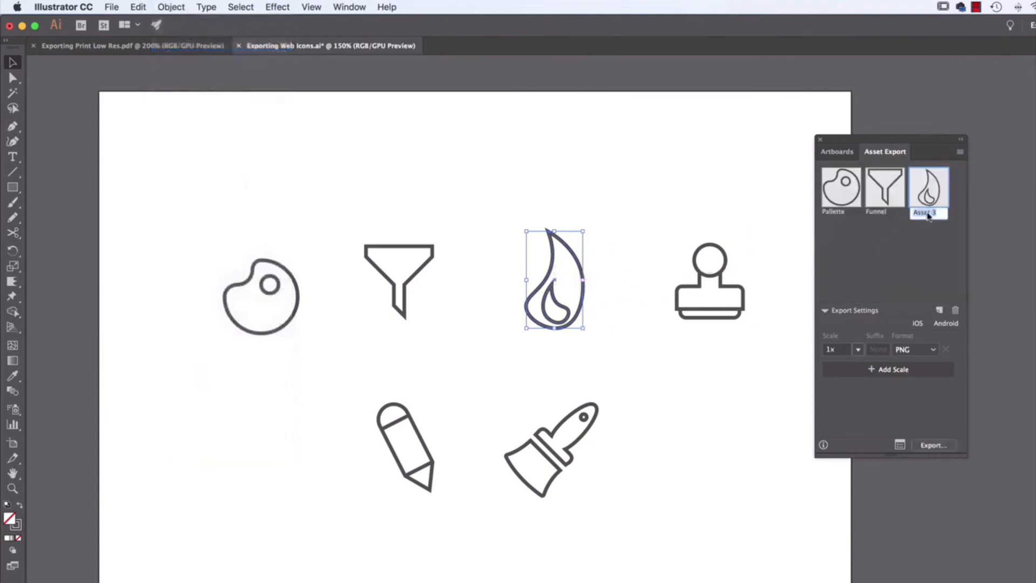
pyautogui.write('Flame')
pyautogui.press('Return')
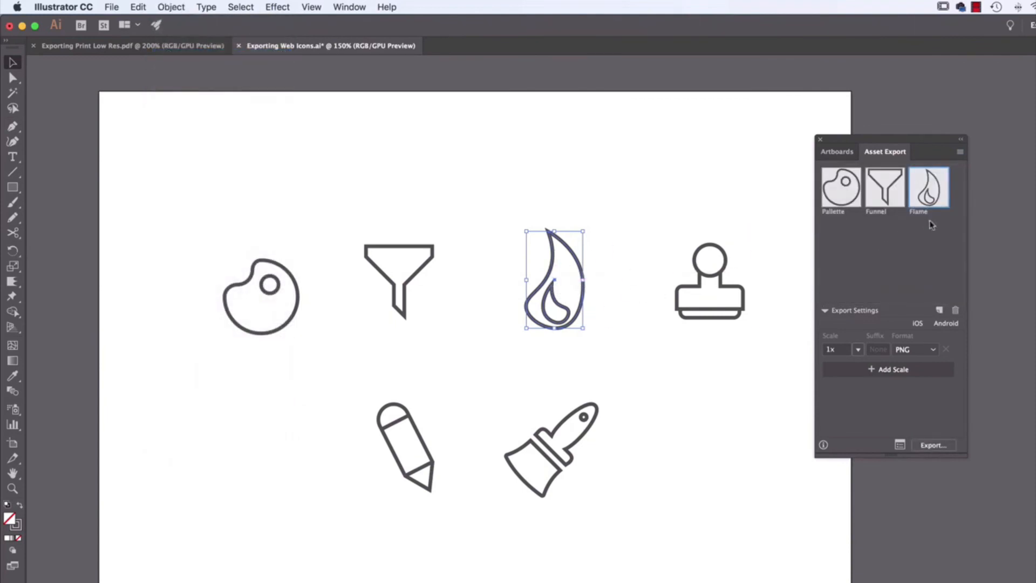
# - Move the stamp icon beside the paintbrush in the lower row and add the pencil, paintbrush and stamp together as export assets
pyautogui.click(702, 310)
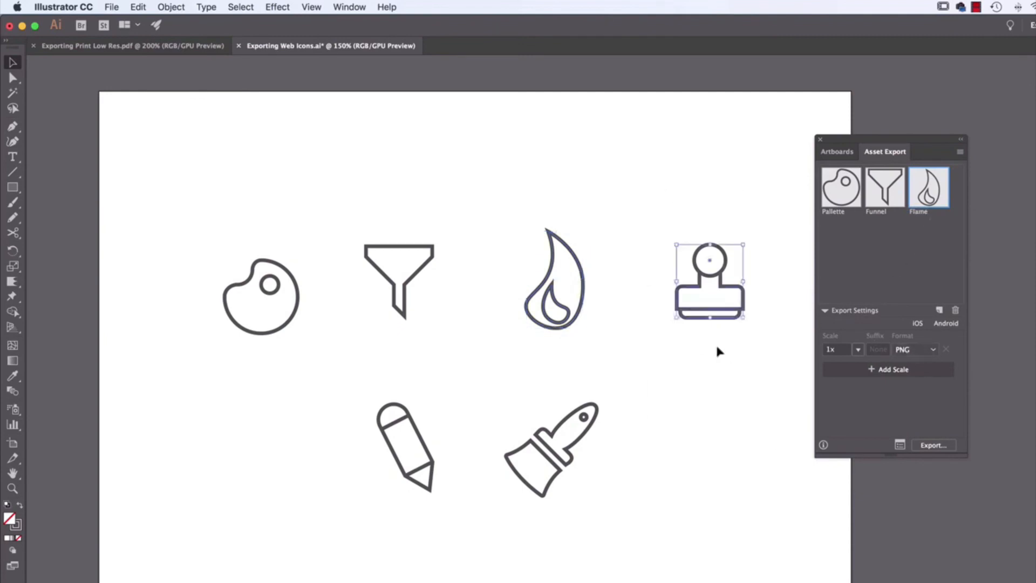
pyautogui.moveTo(718, 275); pyautogui.dragTo(694, 442)
pyautogui.click(519, 517)
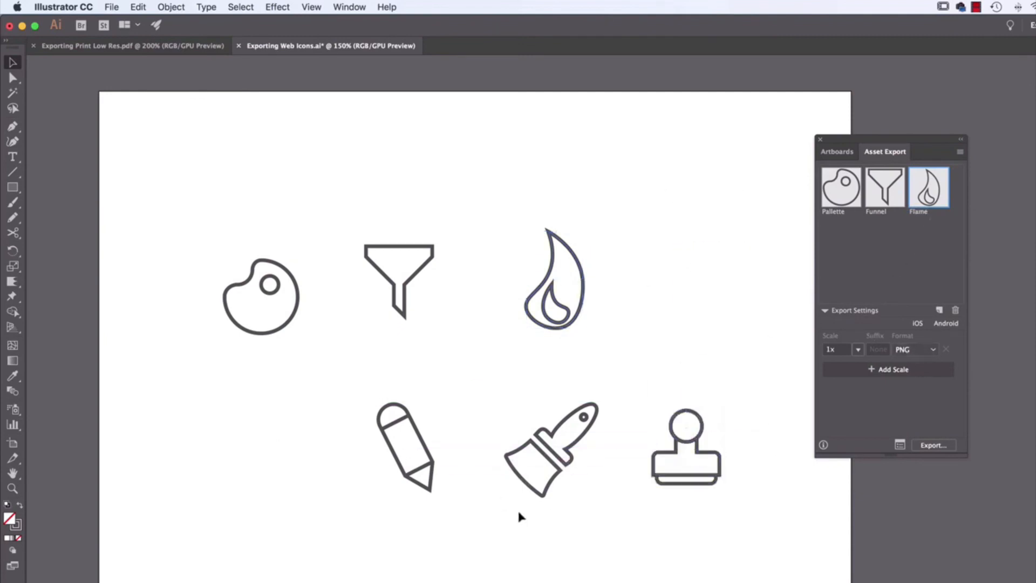
pyautogui.moveTo(351, 378); pyautogui.dragTo(809, 550)
pyautogui.moveTo(669, 464)
pyautogui.mouseDown()
pyautogui.moveTo(890, 264)
pyautogui.moveTo(880, 267)
pyautogui.mouseUp()
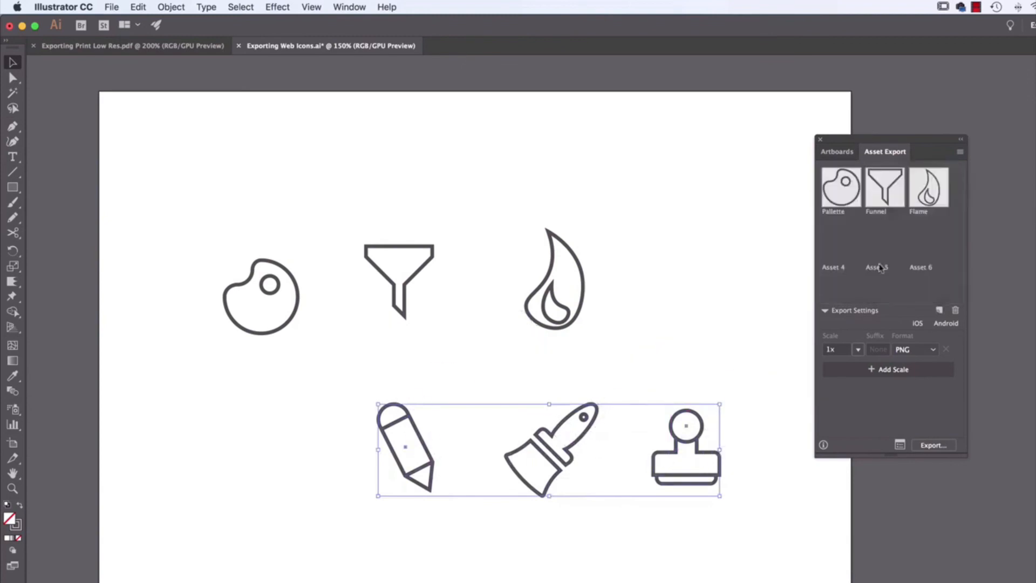
# - Name the three new export assets Brush, Stamp and Pencil to match their icons
pyautogui.click(852, 290)
pyautogui.doubleClick(839, 269)
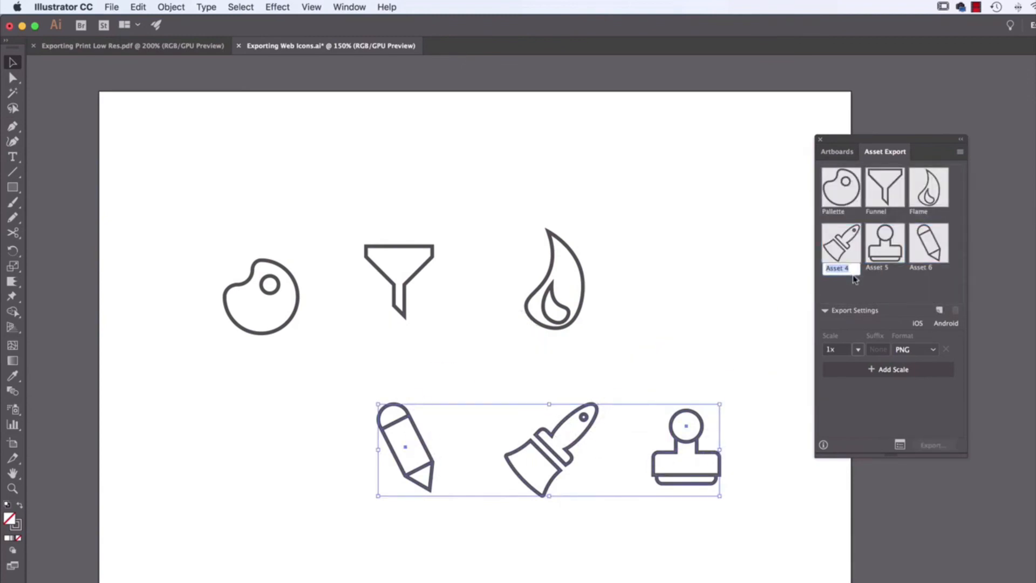
pyautogui.write('Brush')
pyautogui.press('Tab')
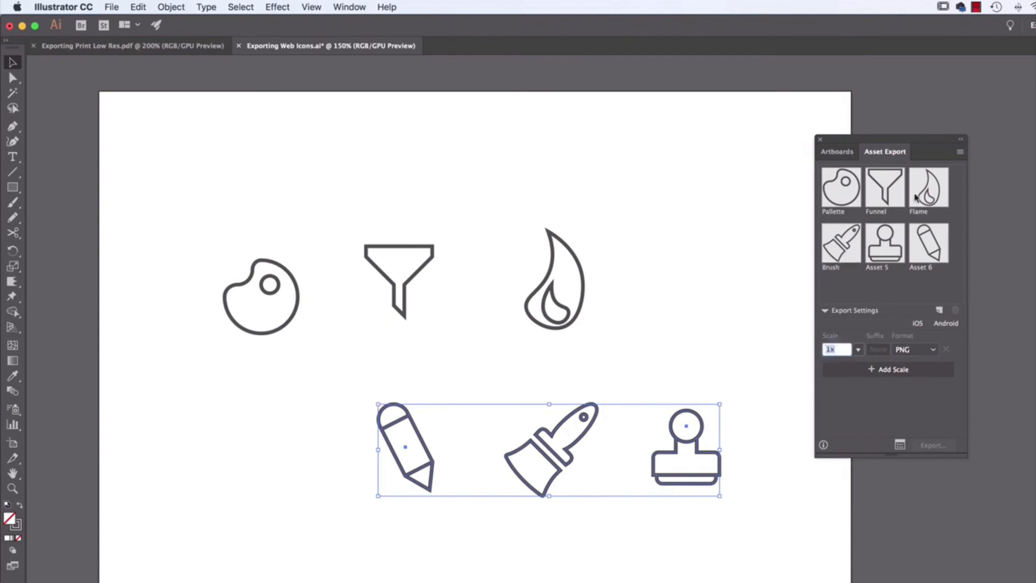
pyautogui.doubleClick(885, 271)
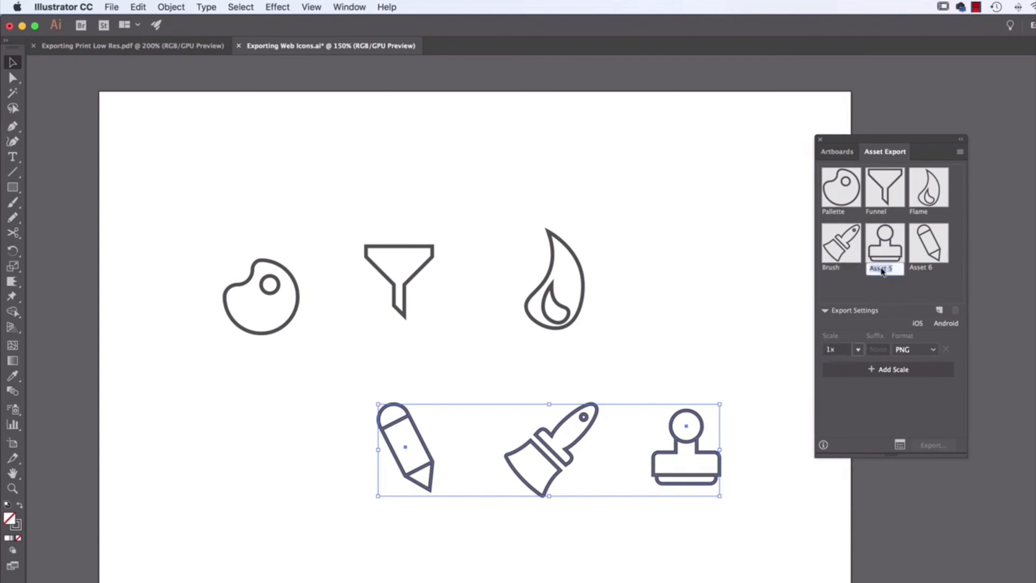
pyautogui.write('Stamp')
pyautogui.press('Return')
pyautogui.doubleClick(925, 269)
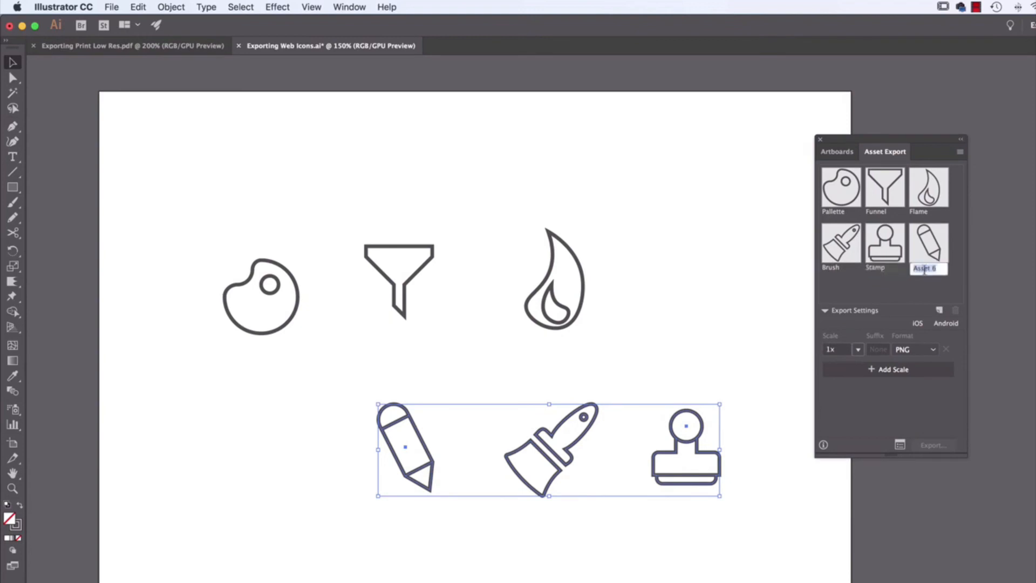
pyautogui.write('Pencil')
pyautogui.press('Return')
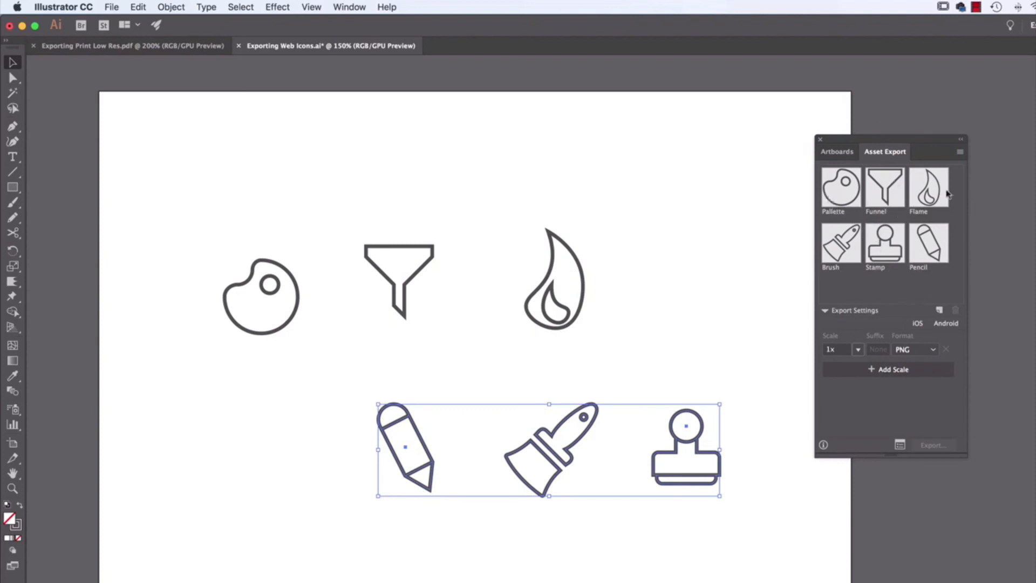
# - Select the Pallette, Funnel, Flame, Pencil and Stamp assets one at a time
pyautogui.click(834, 199)
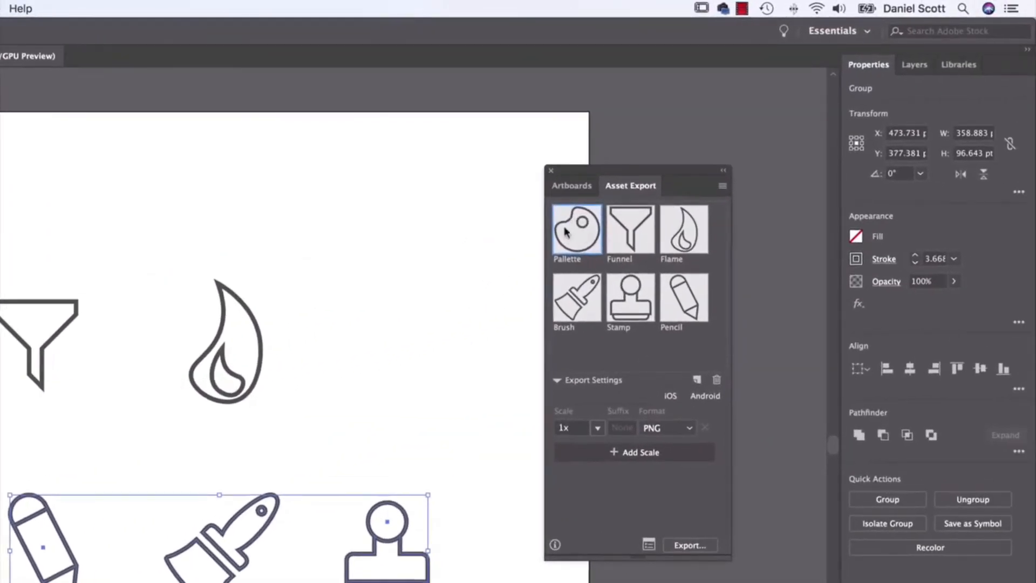
pyautogui.click(643, 240)
pyautogui.click(699, 237)
pyautogui.click(697, 293)
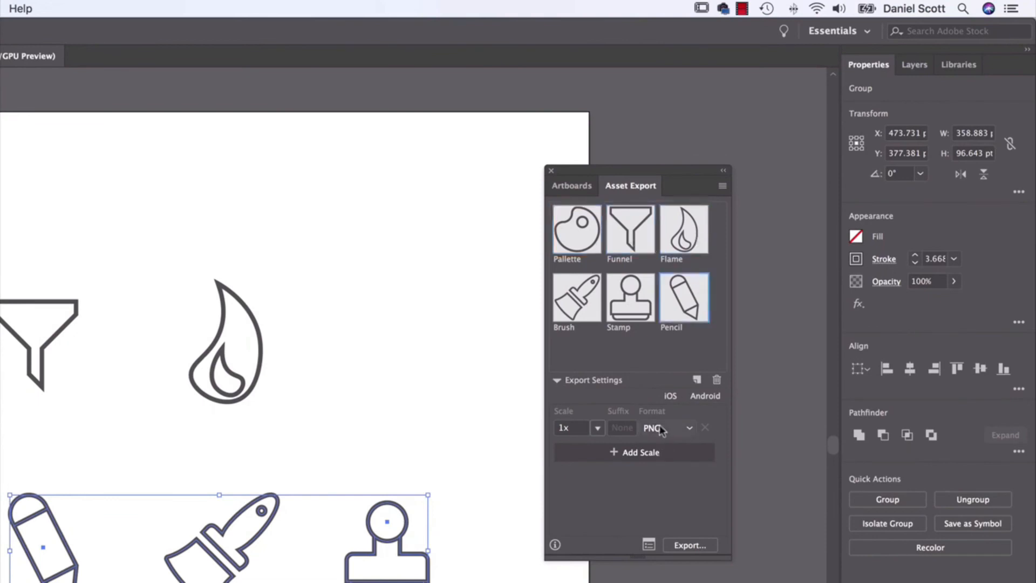
pyautogui.click(623, 316)
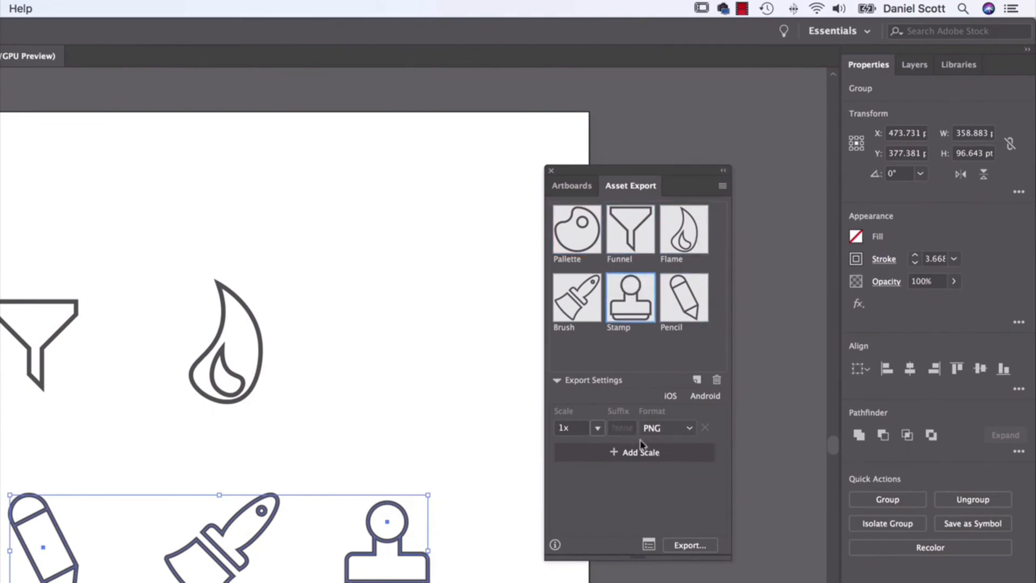
# - Select all six export assets together, from Pallette through Pencil
pyautogui.click(576, 243)
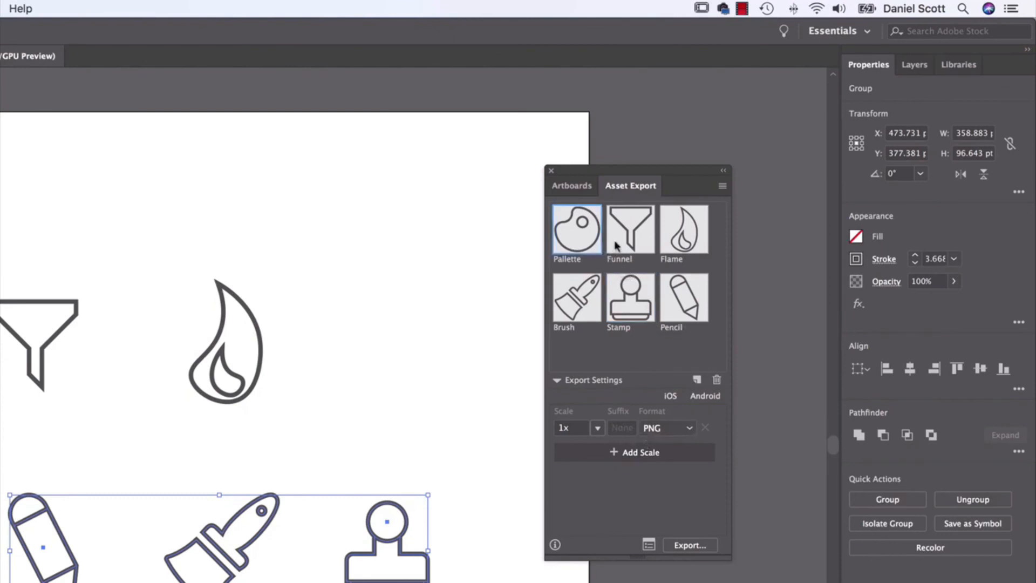
pyautogui.keyDown('shift'); pyautogui.click(678, 246); pyautogui.keyUp('shift')
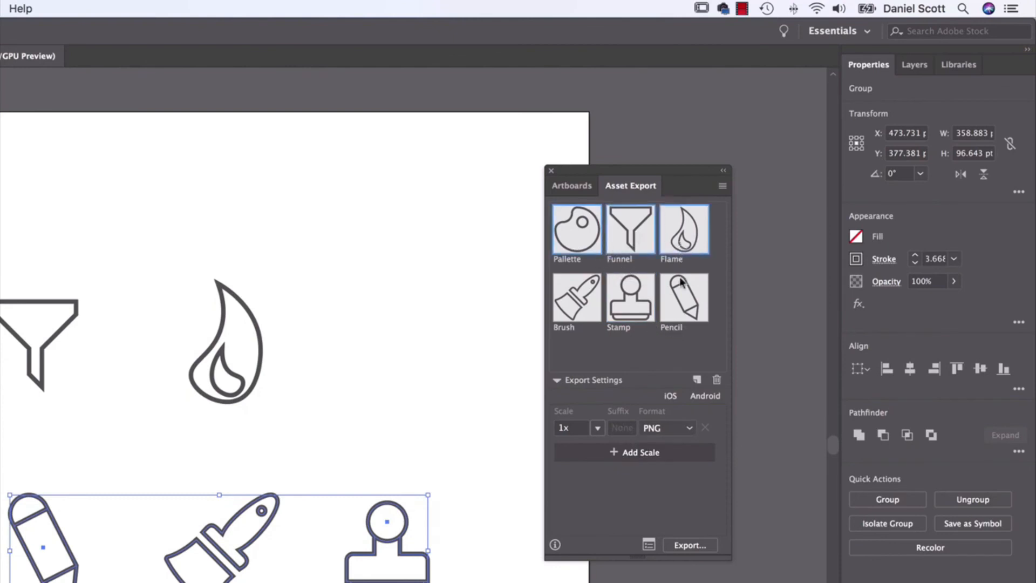
pyautogui.keyDown('shift'); pyautogui.click(682, 284); pyautogui.keyUp('shift')
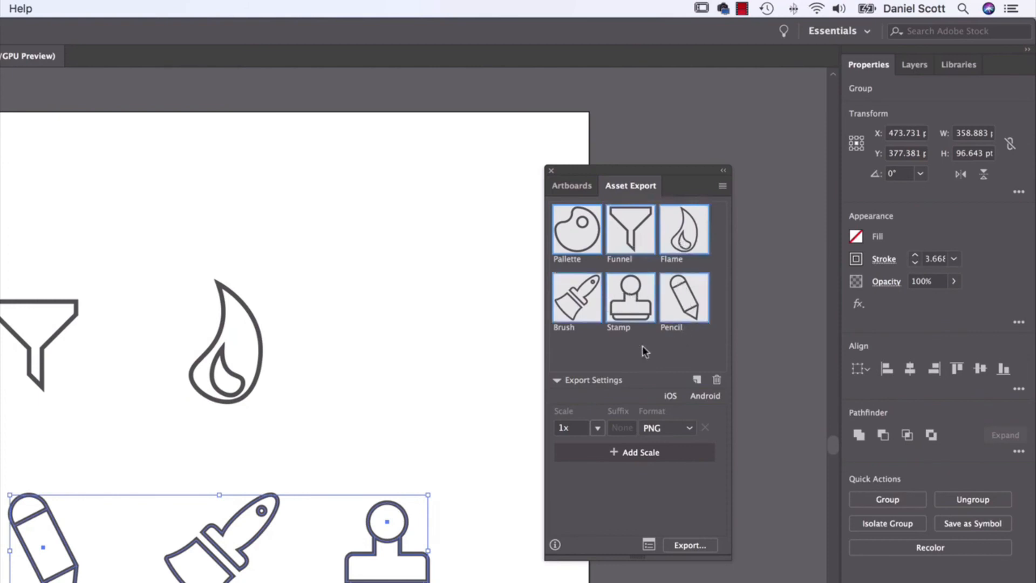
# - Try the JPG 100 format for the selected assets and set the format back to PNG
pyautogui.click(690, 428)
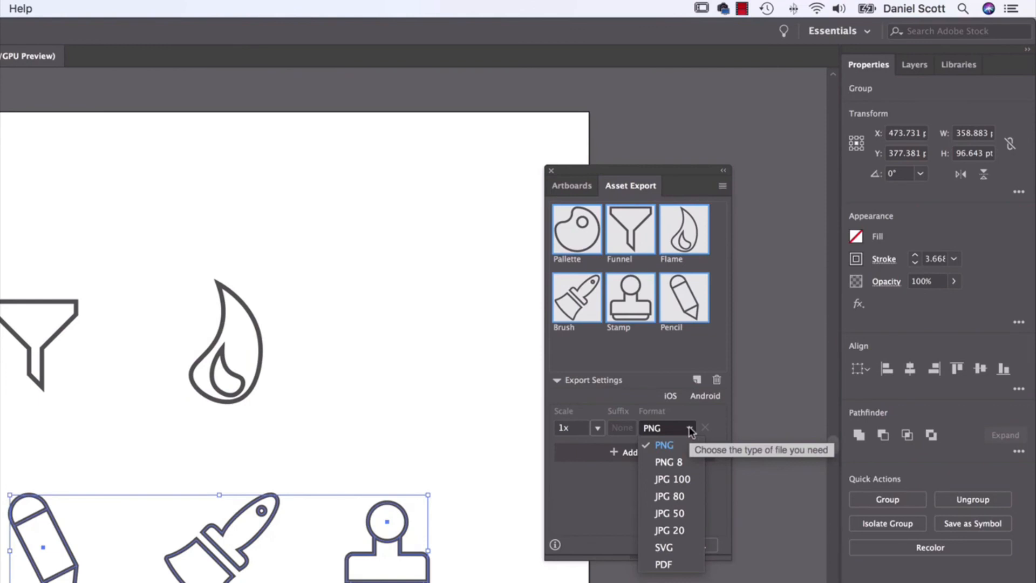
pyautogui.click(666, 479)
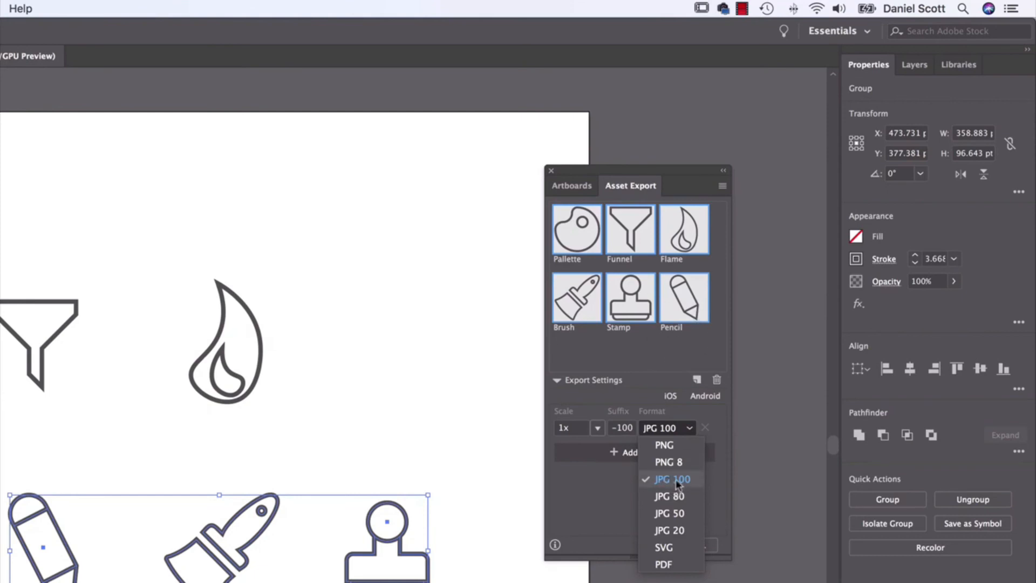
pyautogui.click(667, 446)
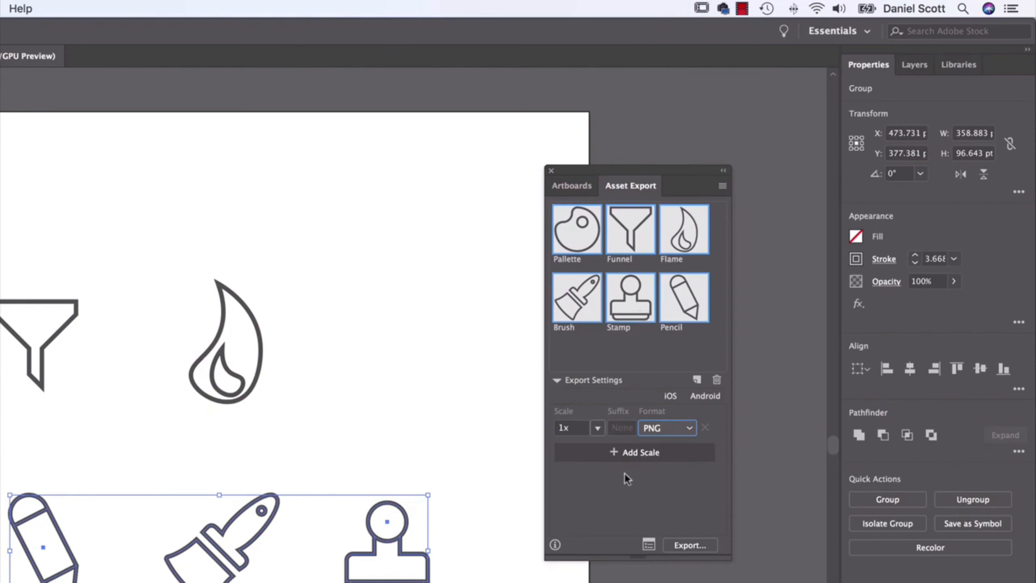
pyautogui.click(657, 429)
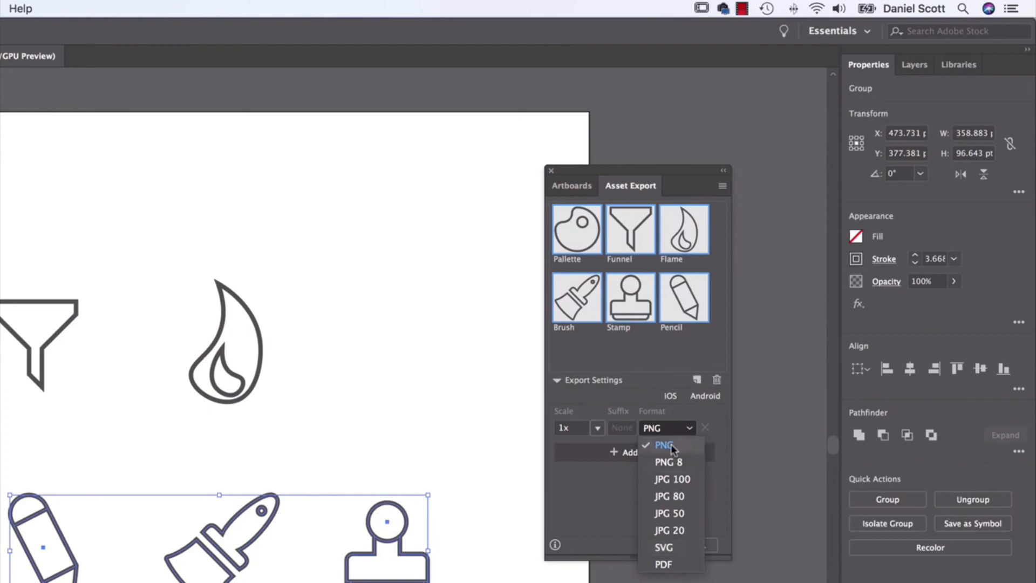
pyautogui.click(607, 489)
# - Add a second export entry for the selected assets, setting its scale to 1x and its format to SVG
pyautogui.click(629, 452)
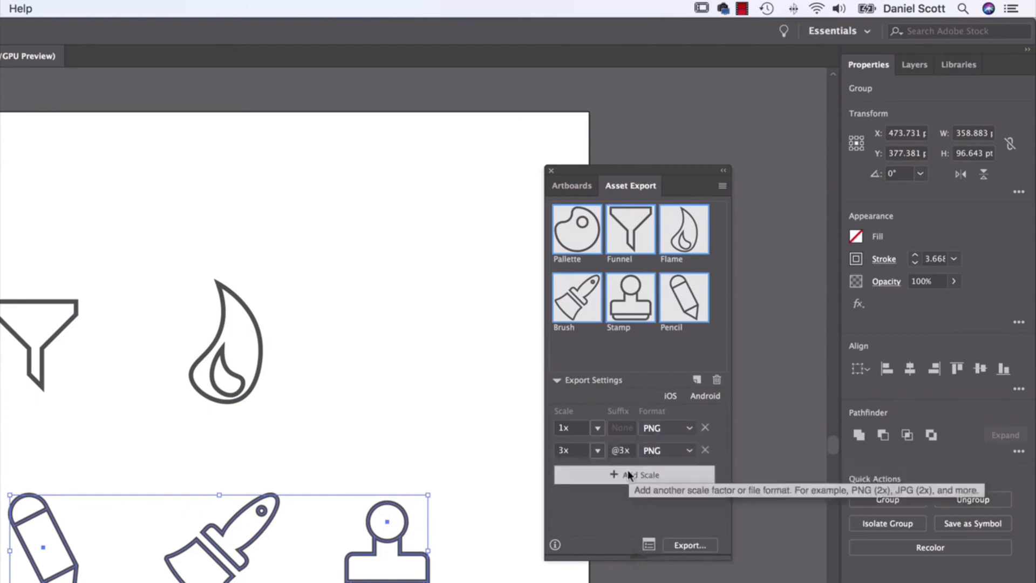
pyautogui.click(597, 450)
pyautogui.click(610, 469)
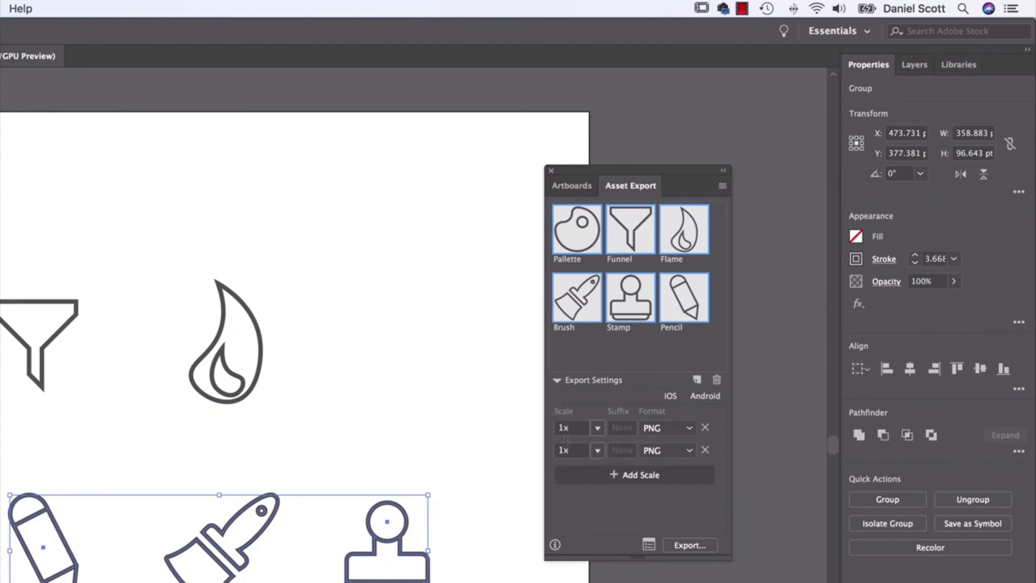
pyautogui.click(659, 452)
pyautogui.click(678, 572)
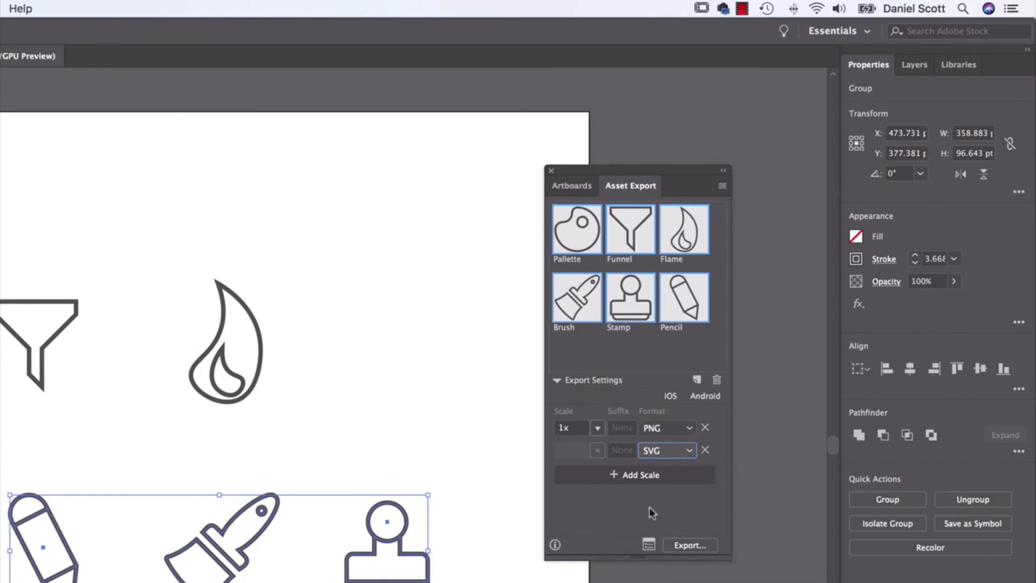
# - Export the six selected assets as PNG and SVG into a new folder named Web Icons inside Class Files
pyautogui.click(700, 545)
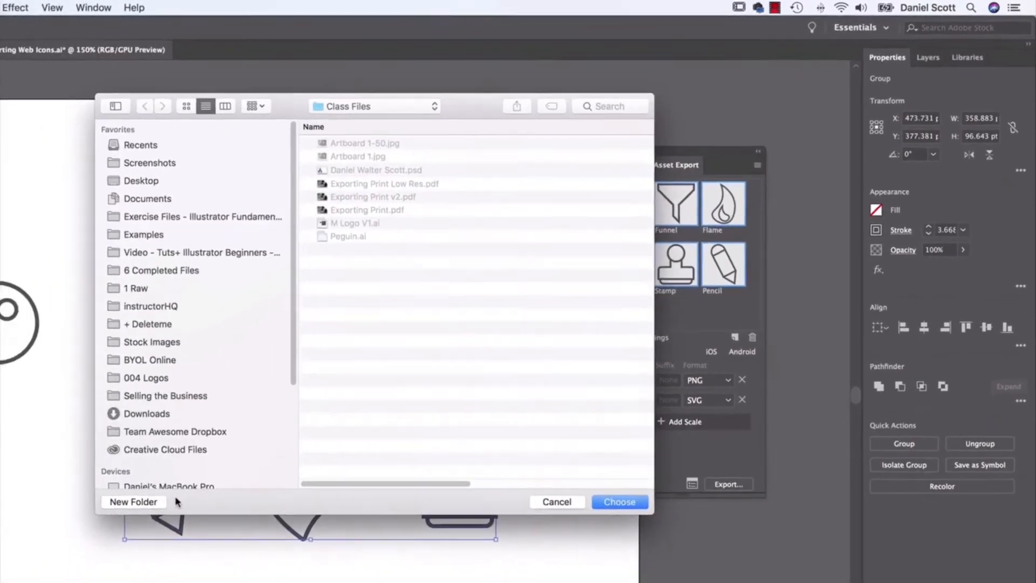
pyautogui.click(66, 558)
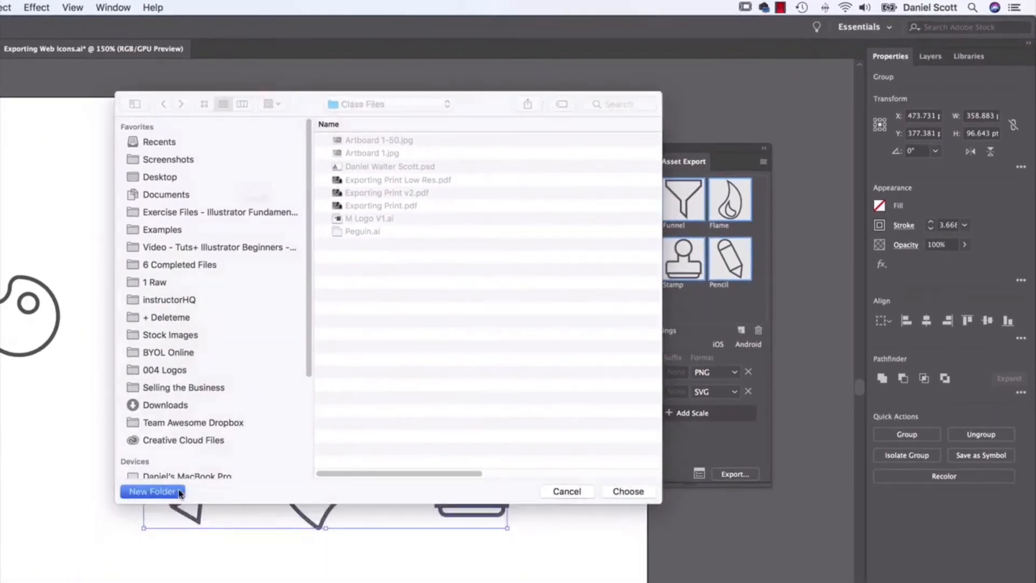
pyautogui.write('Web ')
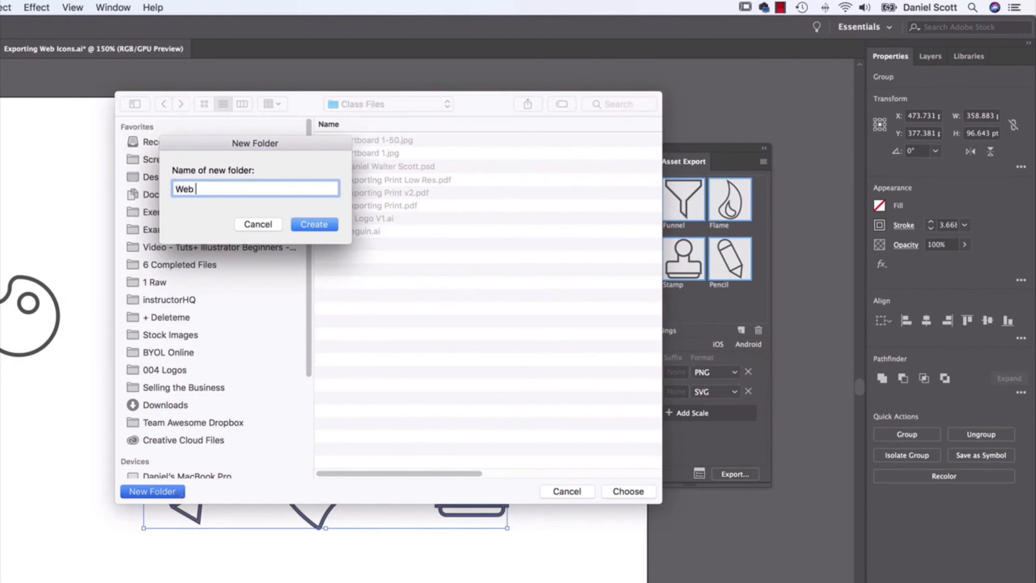
pyautogui.write('Fold')
pyautogui.press('BackSpace')
pyautogui.press('BackSpace')
pyautogui.press('BackSpace')
pyautogui.write('i')
pyautogui.press('BackSpace')
pyautogui.press('BackSpace')
pyautogui.write('Icons')
pyautogui.click(329, 225)
pyautogui.click(622, 491)
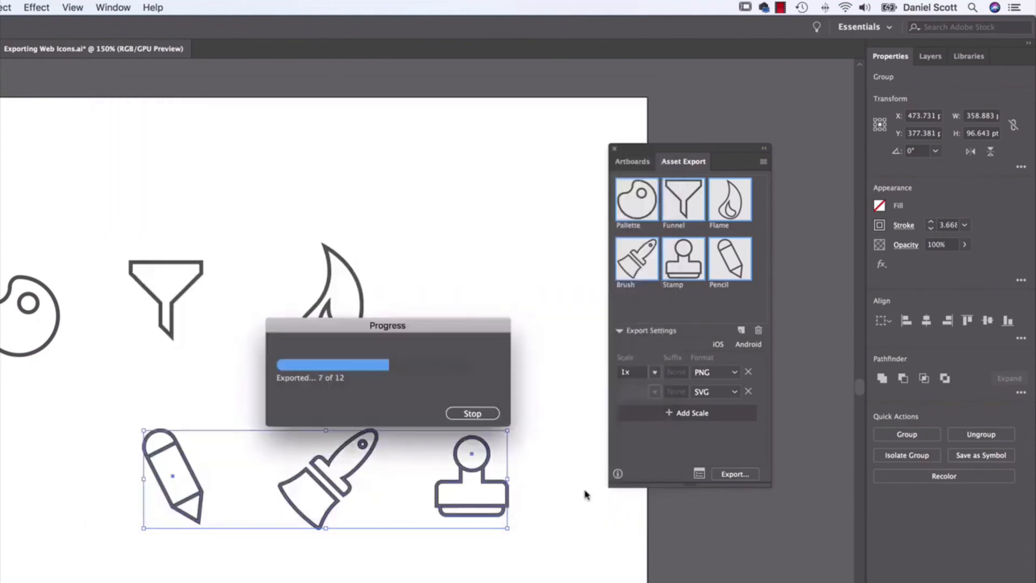
# - Switch to Finder, open the Web Icons folder and check the exported Brush.png and Brush.svg files
pyautogui.press('super+Tab')
pyautogui.press('super+Tab')
pyautogui.press('super+Tab')
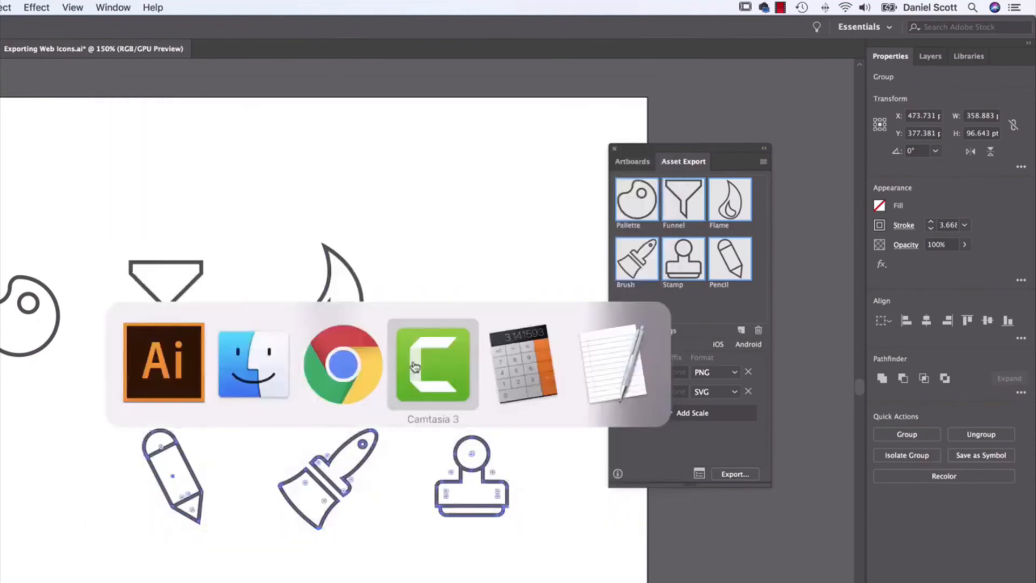
pyautogui.click(283, 376)
pyautogui.doubleClick(232, 258)
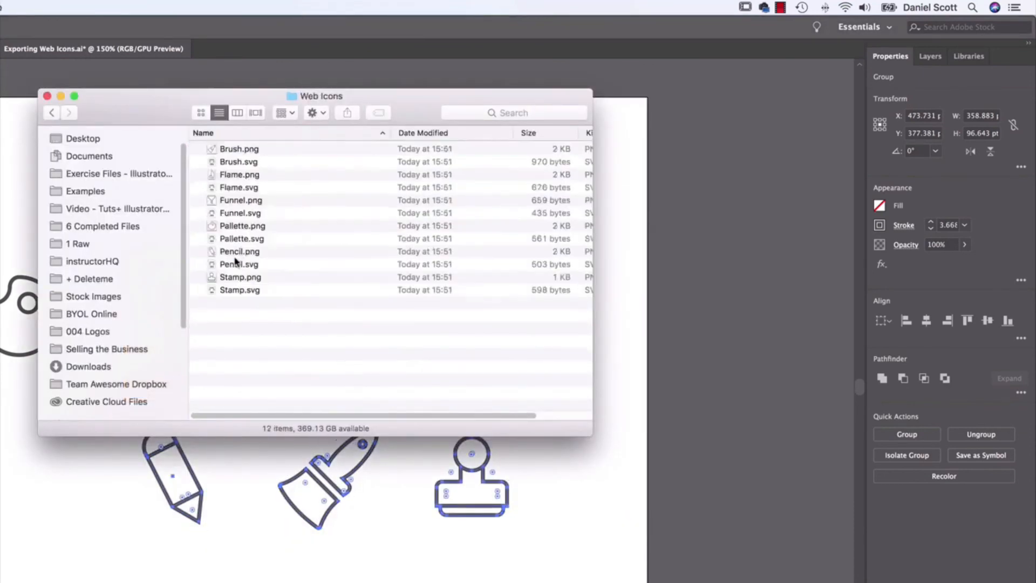
pyautogui.click(259, 153)
pyautogui.keyDown('shift'); pyautogui.click(253, 162); pyautogui.keyUp('shift')
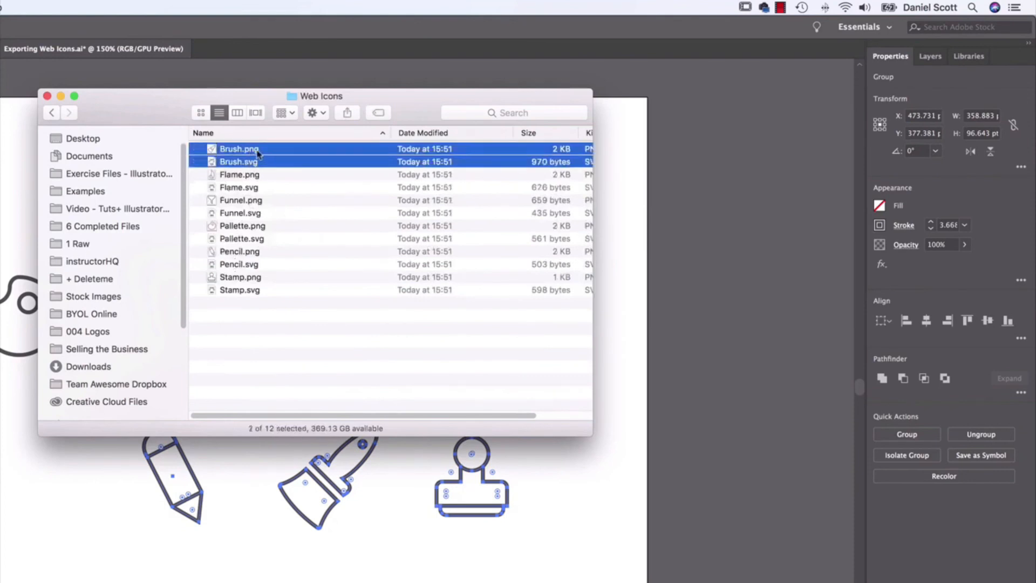
pyautogui.click(264, 344)
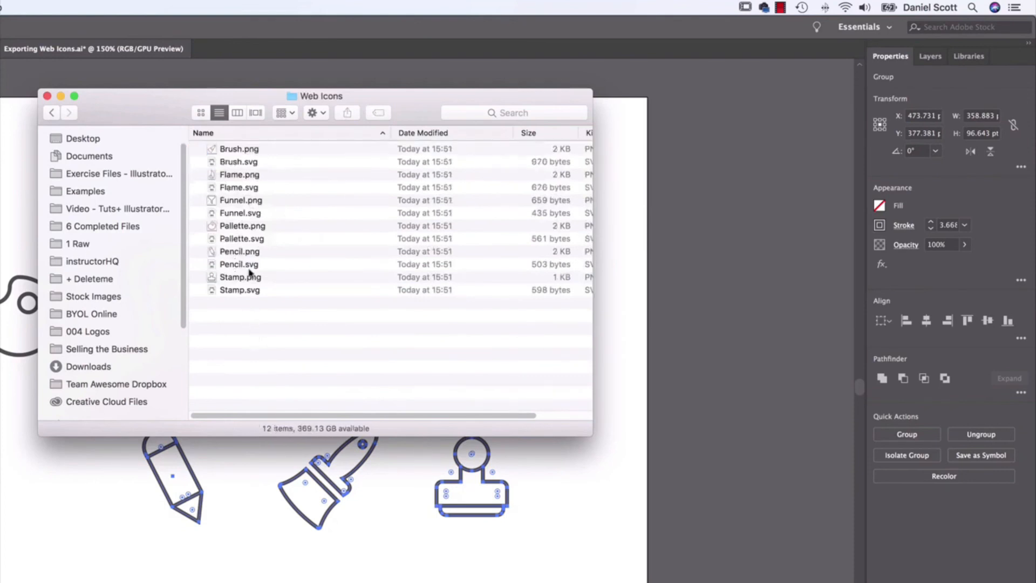
pyautogui.click(252, 163)
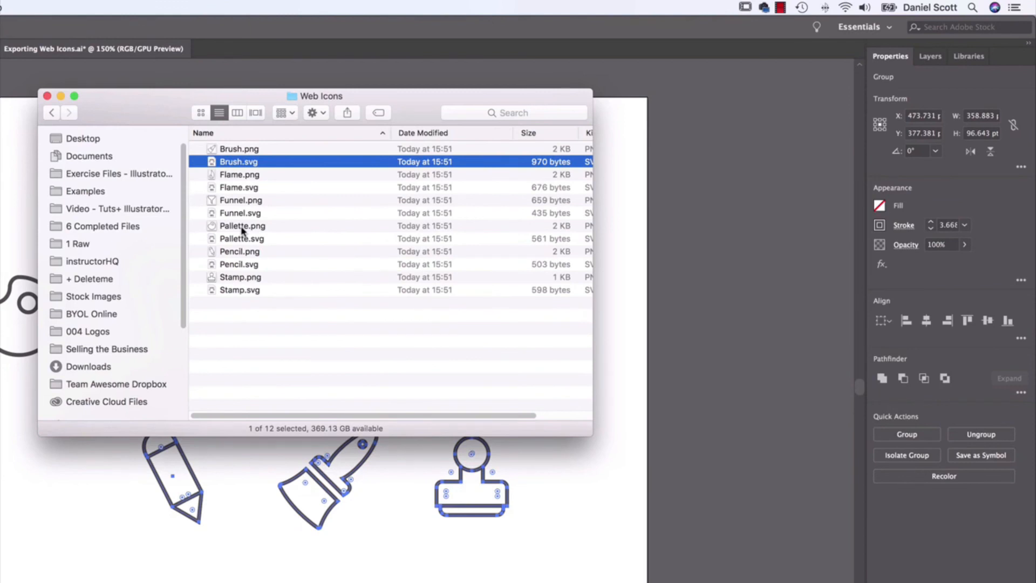
# - Preview Brush.png and Brush.svg with Quick Look and compare their file sizes
pyautogui.click(243, 150)
pyautogui.press('space')
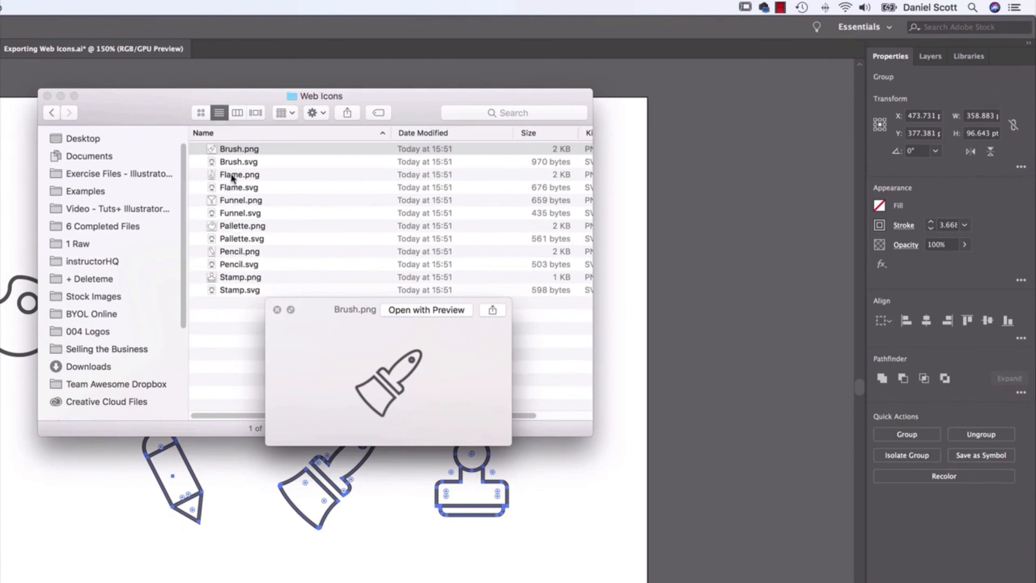
pyautogui.press('space')
pyautogui.press('Down')
pyautogui.press('space')
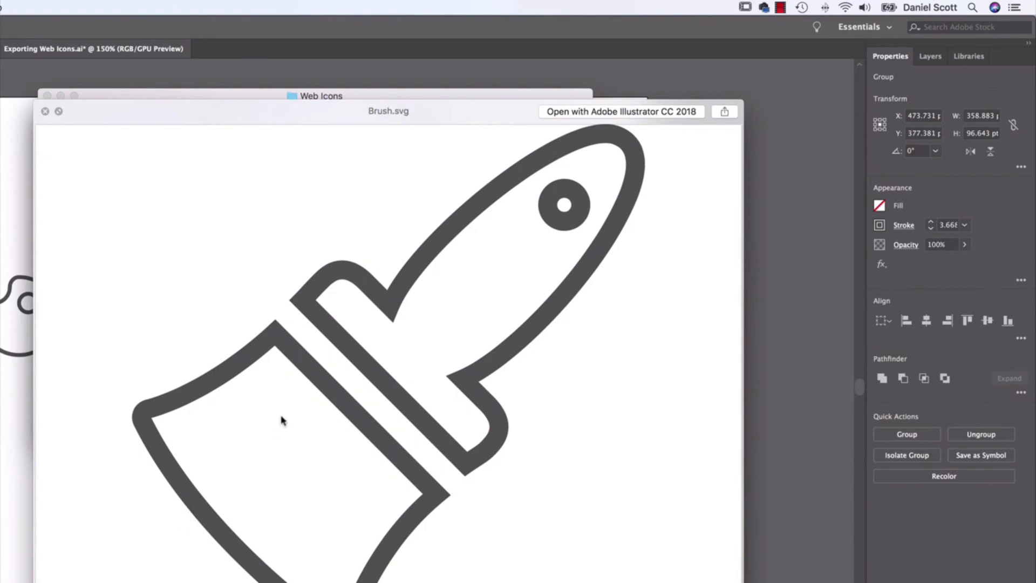
pyautogui.press('space')
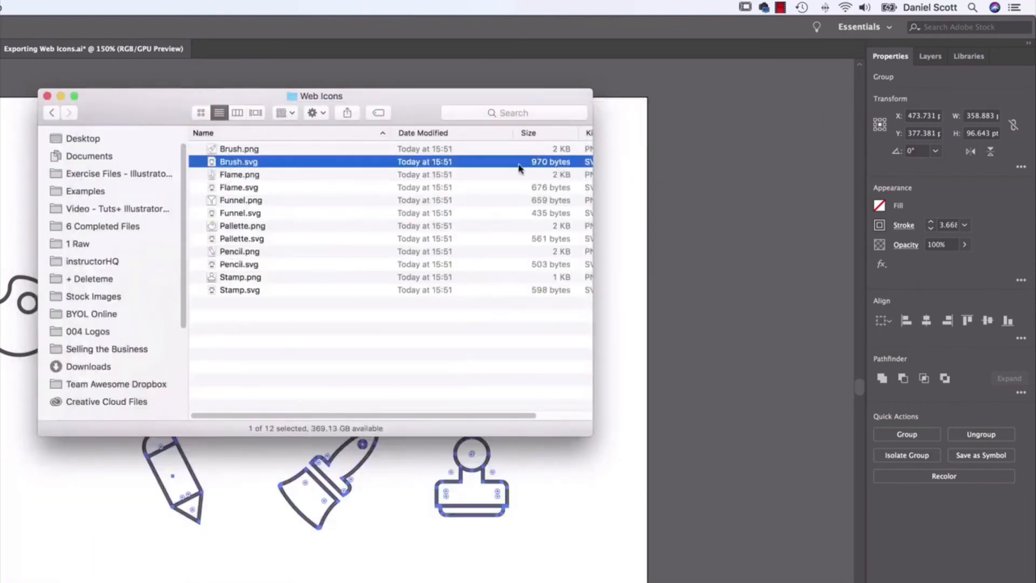
pyautogui.click(561, 149)
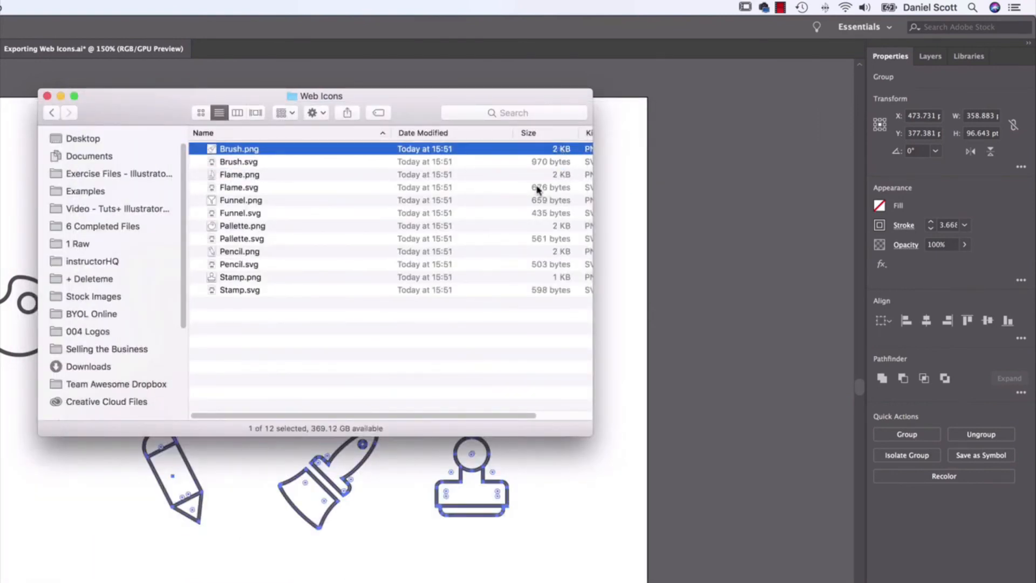
pyautogui.click(236, 163)
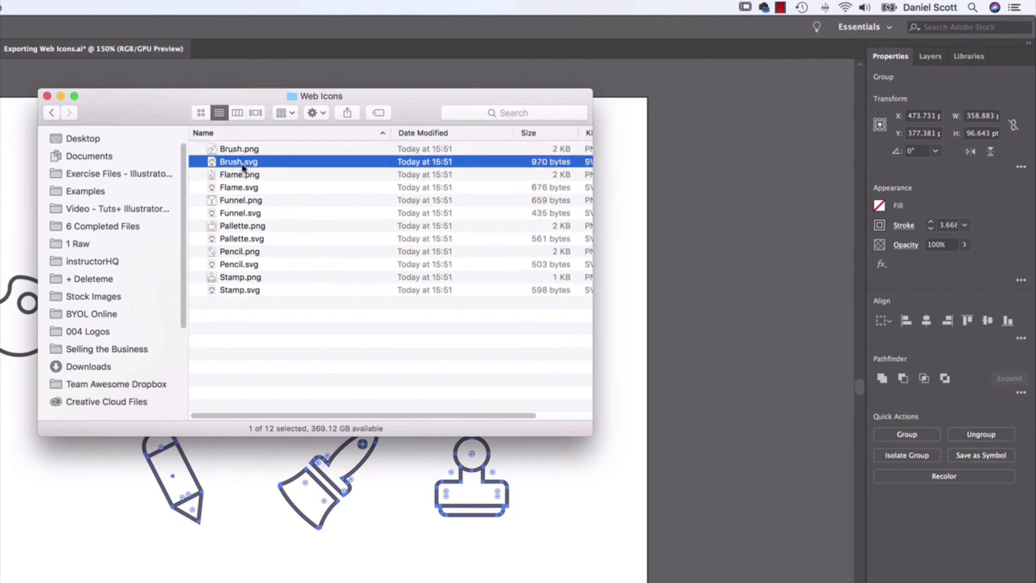
pyautogui.click(250, 149)
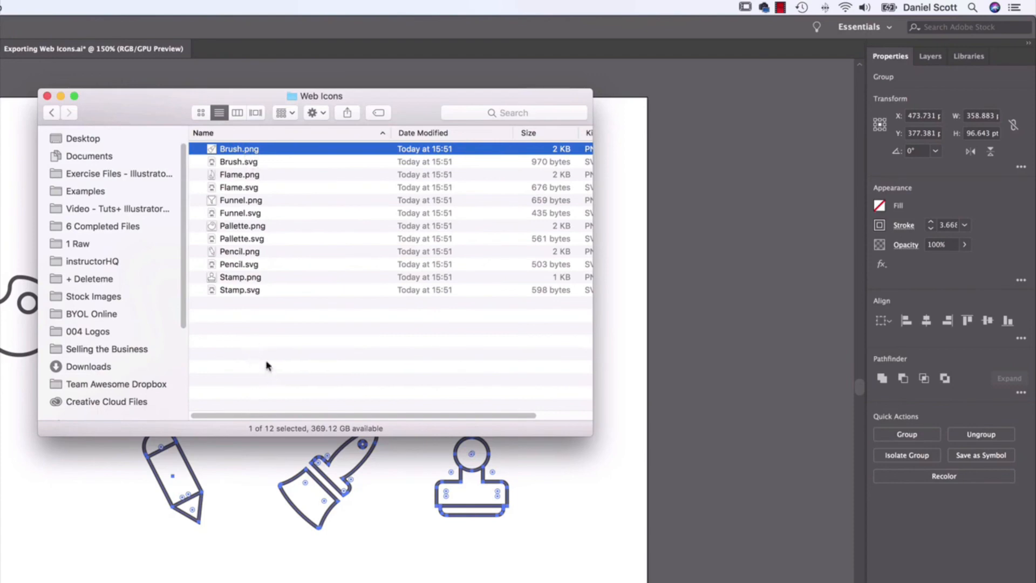
# - Look through the Quick Look previews of the exported icons from Brush.png down to Pencil.svg
pyautogui.press('space')
pyautogui.press('Down')
pyautogui.press('Down')
pyautogui.press('Down')
pyautogui.press('Down')
pyautogui.press('Down')
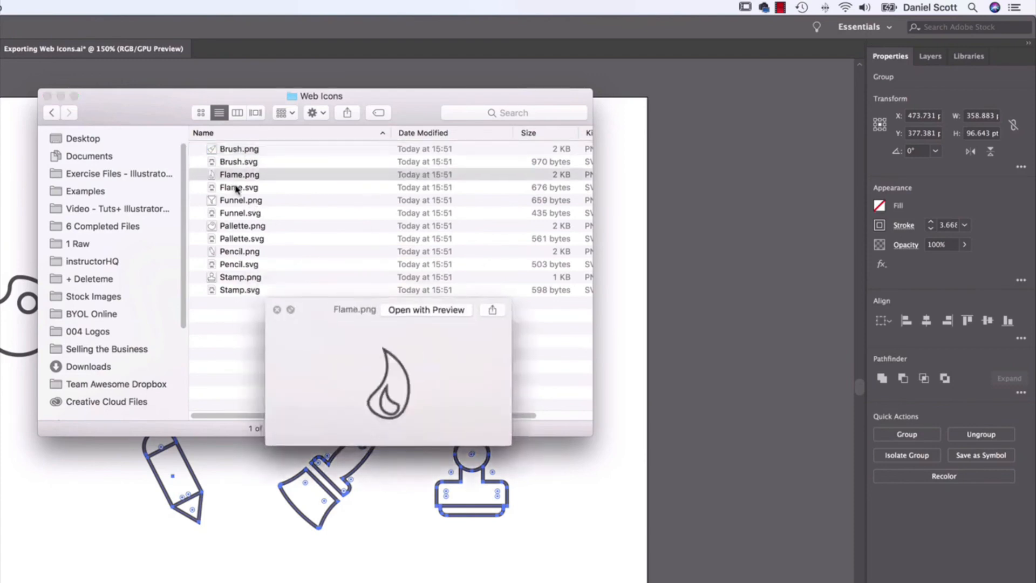
pyautogui.press('Down')
pyautogui.press('Down')
pyautogui.press('Down')
pyautogui.press('Down')
pyautogui.press('space')
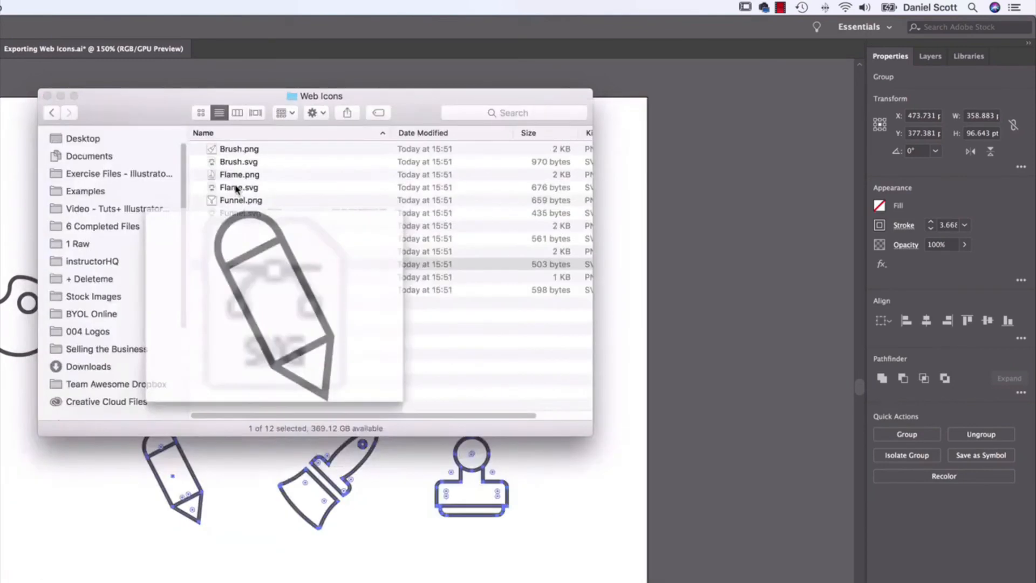
# - Switch back to Illustrator and change the Stamp icon's stroke colour to the magenta swatch
pyautogui.click(728, 450)
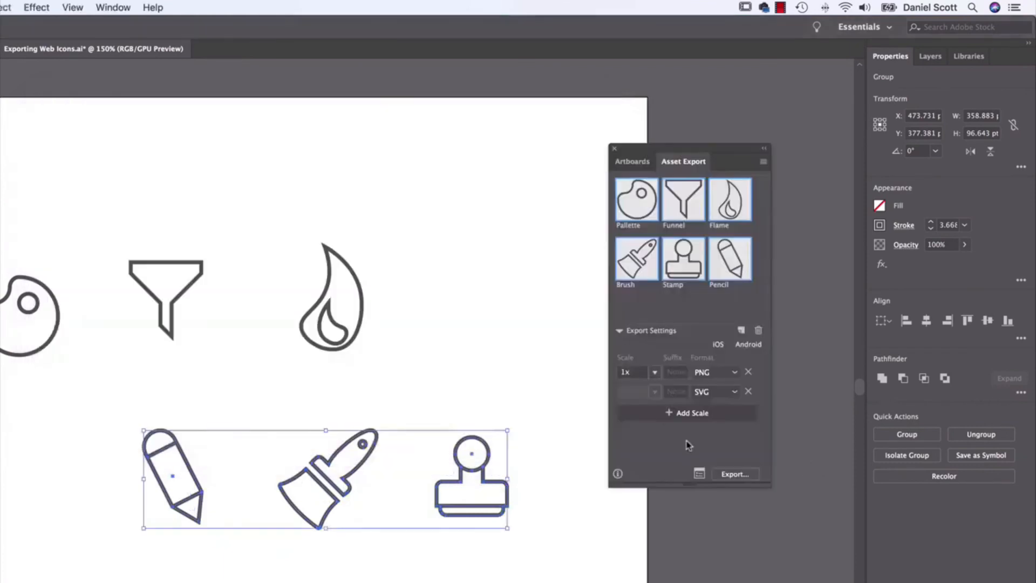
pyautogui.click(554, 414)
pyautogui.moveTo(439, 413); pyautogui.dragTo(527, 502)
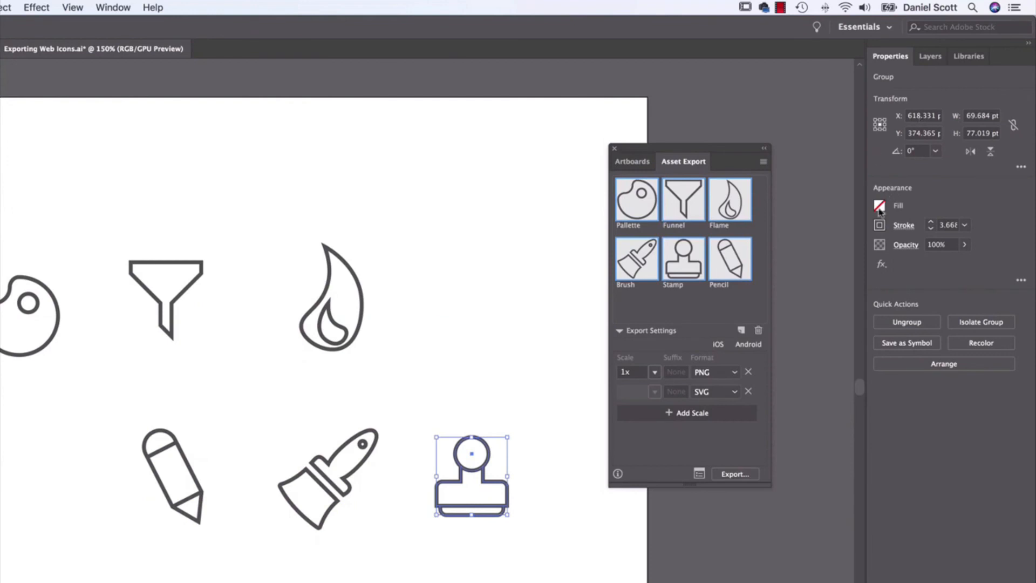
pyautogui.click(880, 225)
pyautogui.click(818, 277)
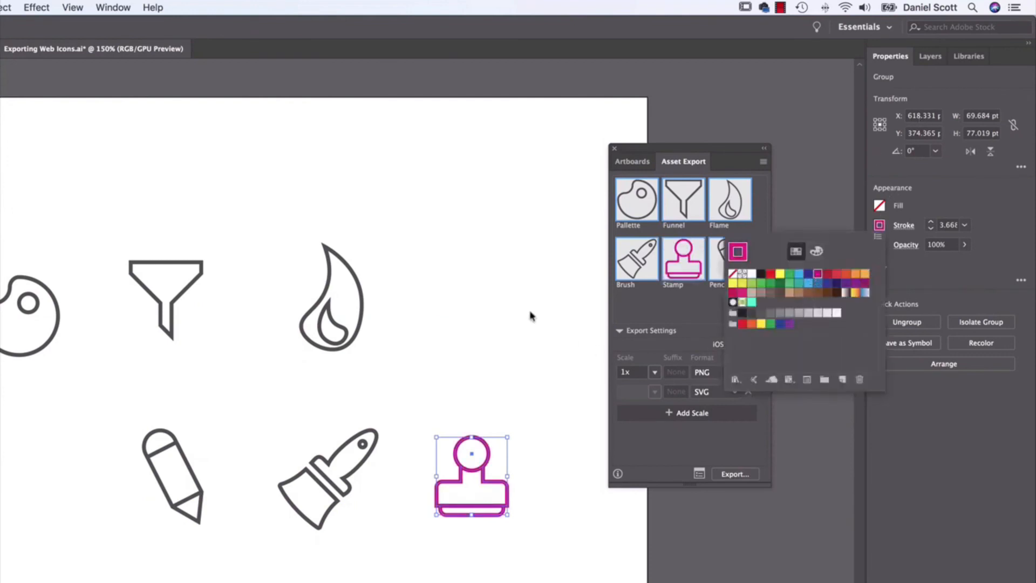
pyautogui.click(532, 317)
pyautogui.click(735, 474)
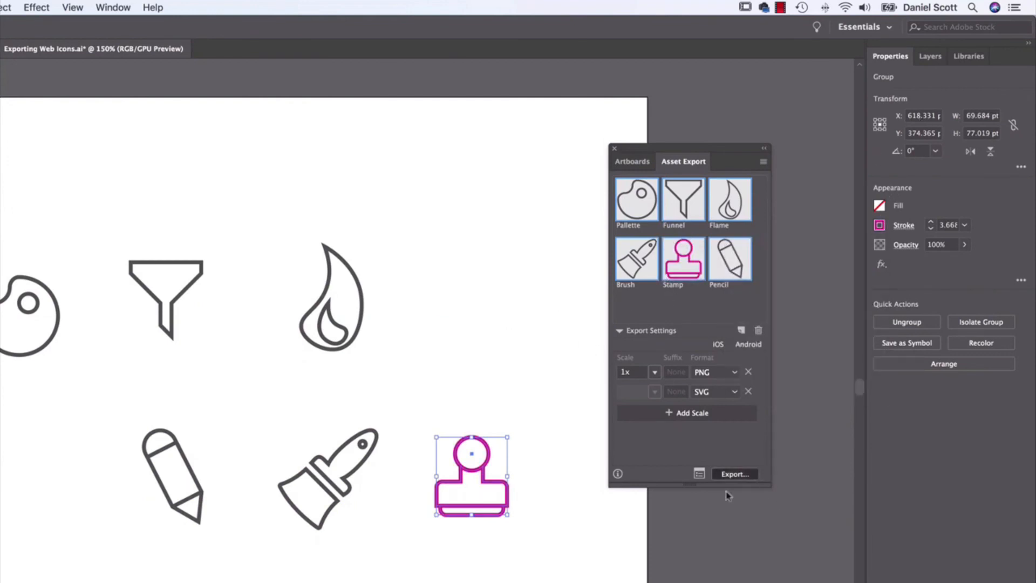
pyautogui.click(556, 491)
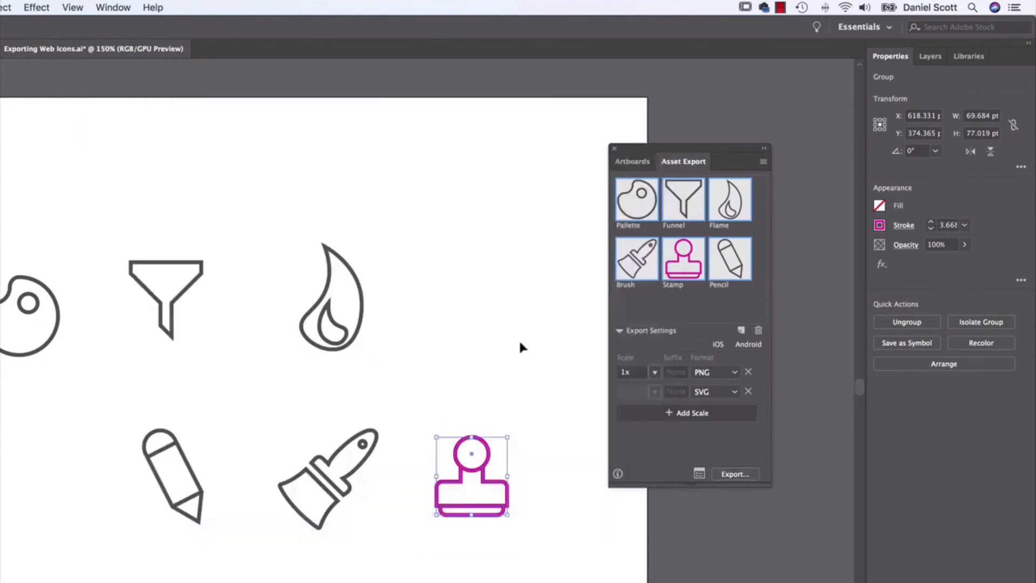
# - Select all six icons on the artboard and set their stroke colour to magenta
pyautogui.moveTo(471, 211); pyautogui.dragTo(38, 458)
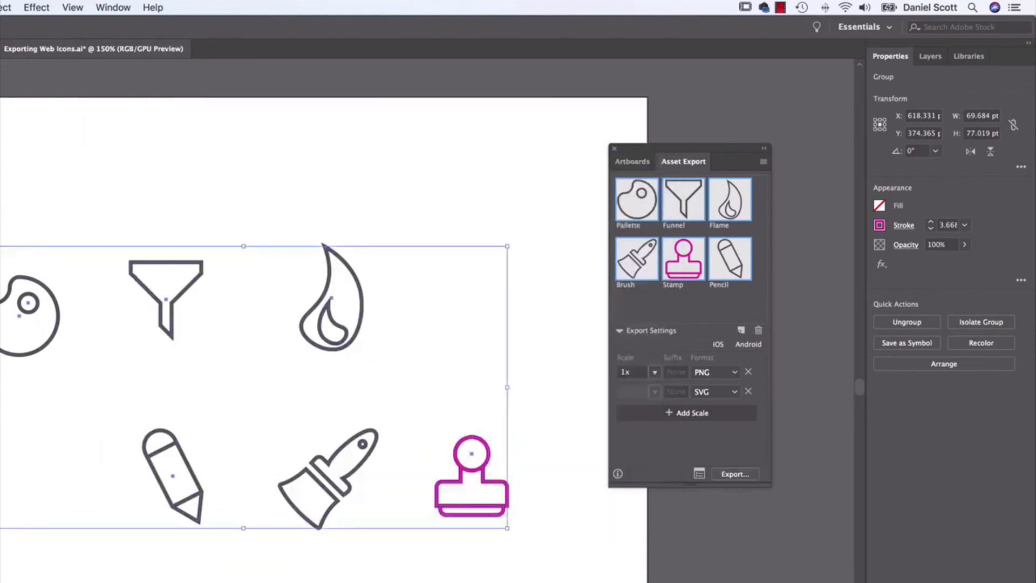
pyautogui.click(879, 225)
pyautogui.click(818, 274)
pyautogui.click(518, 210)
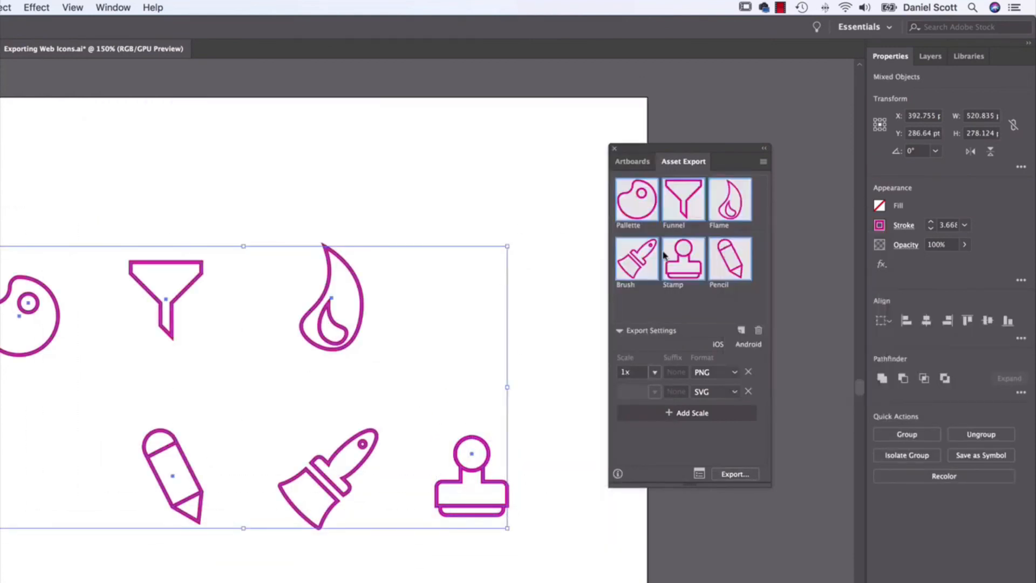
# - Export the recoloured assets into the Web Icons folder again, replacing the existing PNG and SVG files
pyautogui.click(729, 474)
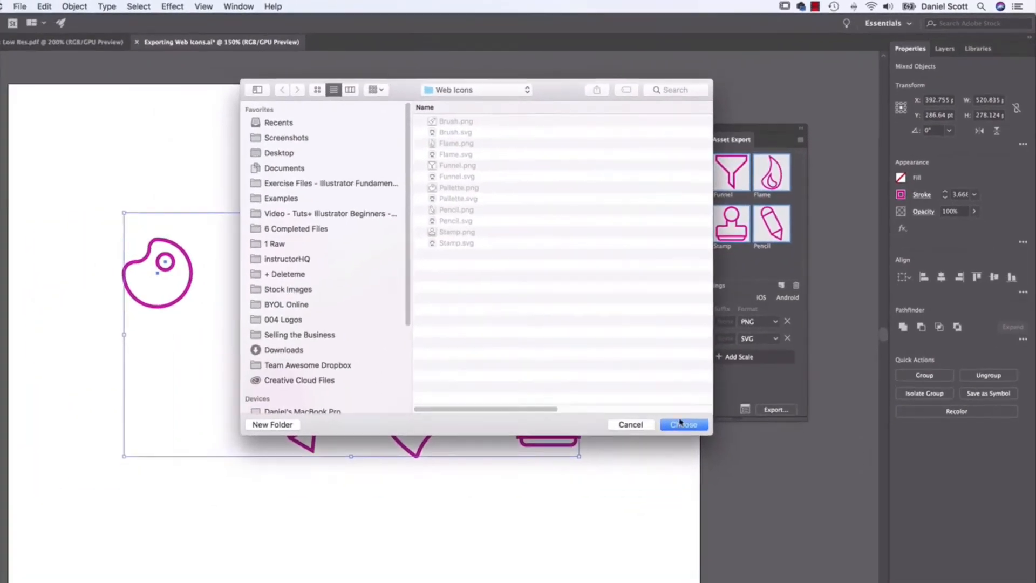
pyautogui.click(629, 488)
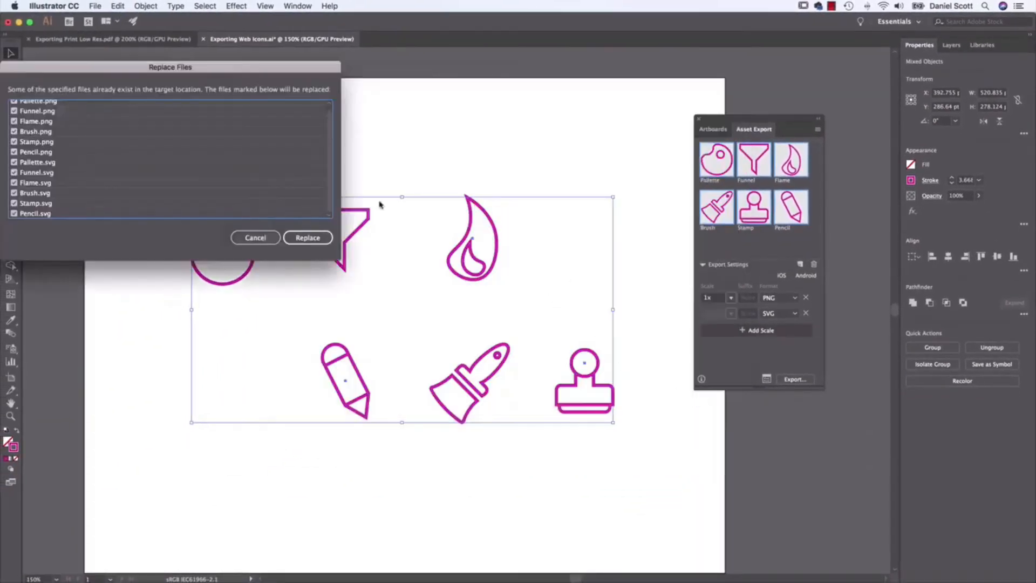
pyautogui.click(304, 236)
pyautogui.click(340, 276)
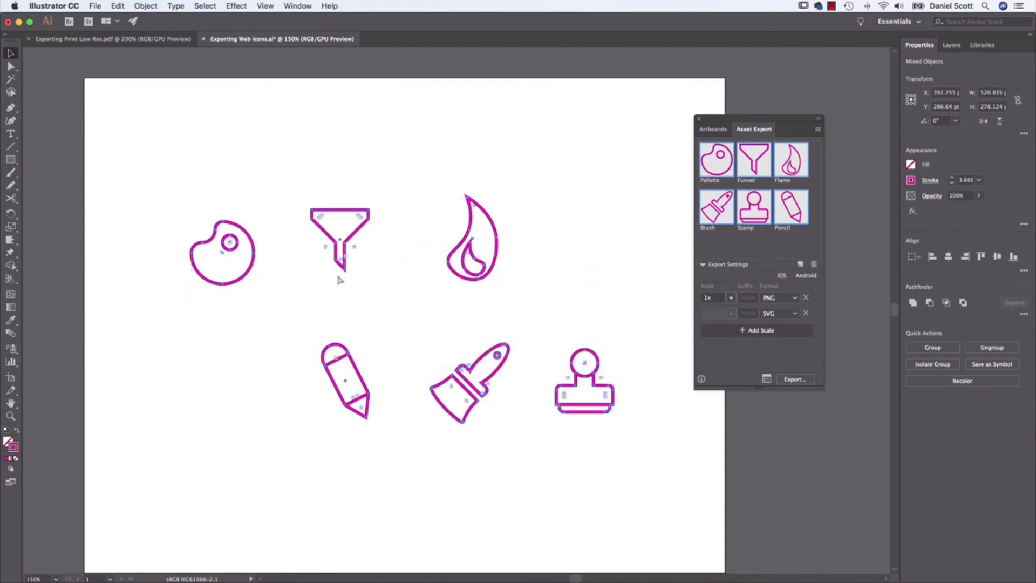
# - Switch to Finder, check the replaced icons' previews from Pencil.svg up to Flame.svg, then return to Illustrator and clear the selection
pyautogui.press('super+Tab')
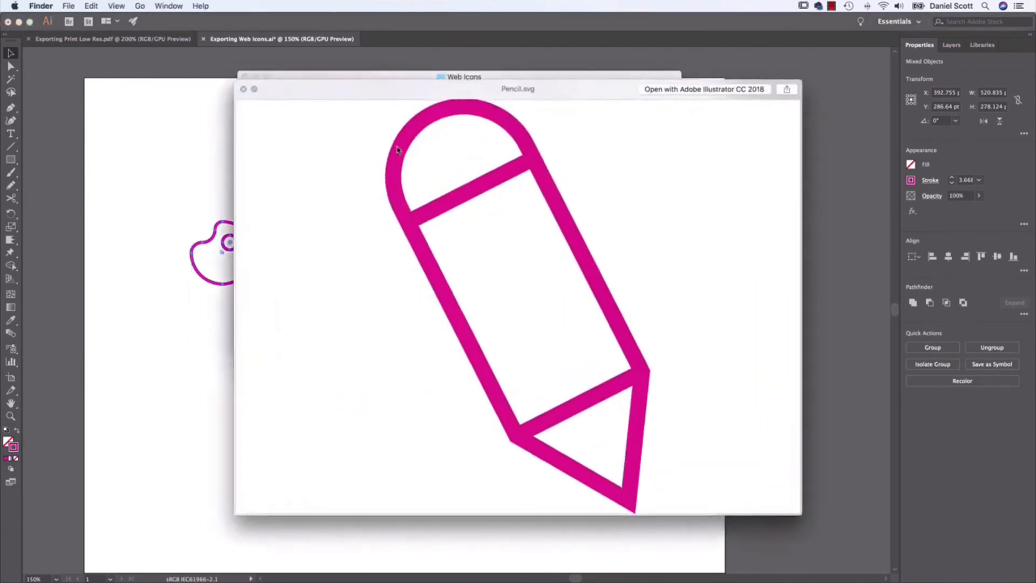
pyautogui.press('Up')
pyautogui.press('Up')
pyautogui.press('Up')
pyautogui.press('Up')
pyautogui.press('Up')
pyautogui.press('Up')
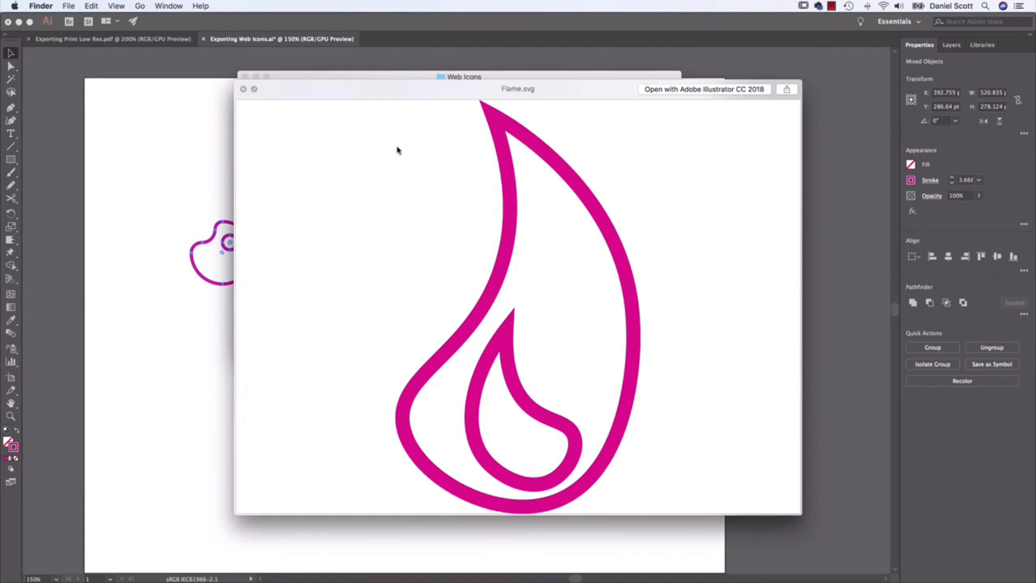
pyautogui.press('space')
pyautogui.click(115, 217)
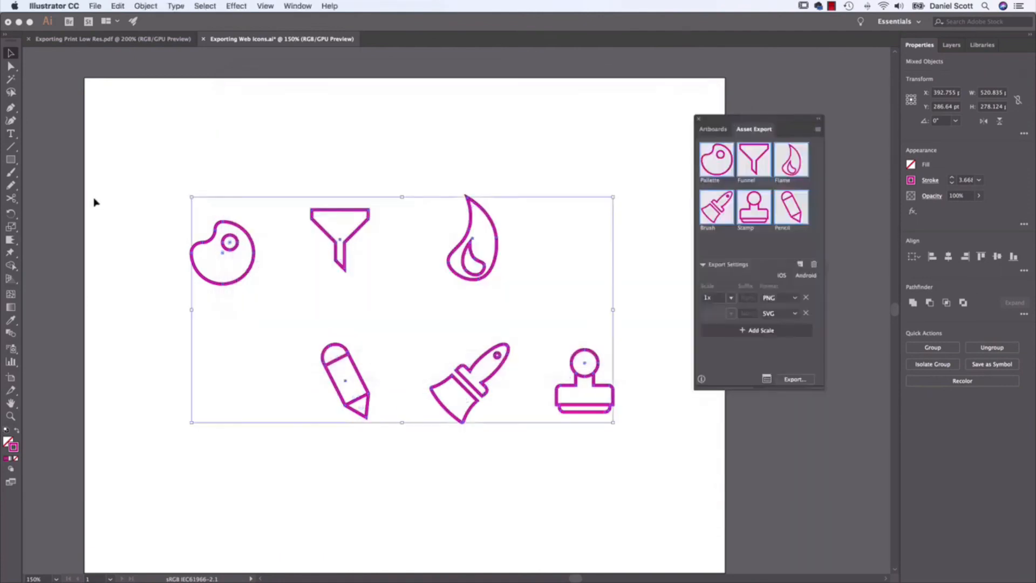
pyautogui.click(152, 190)
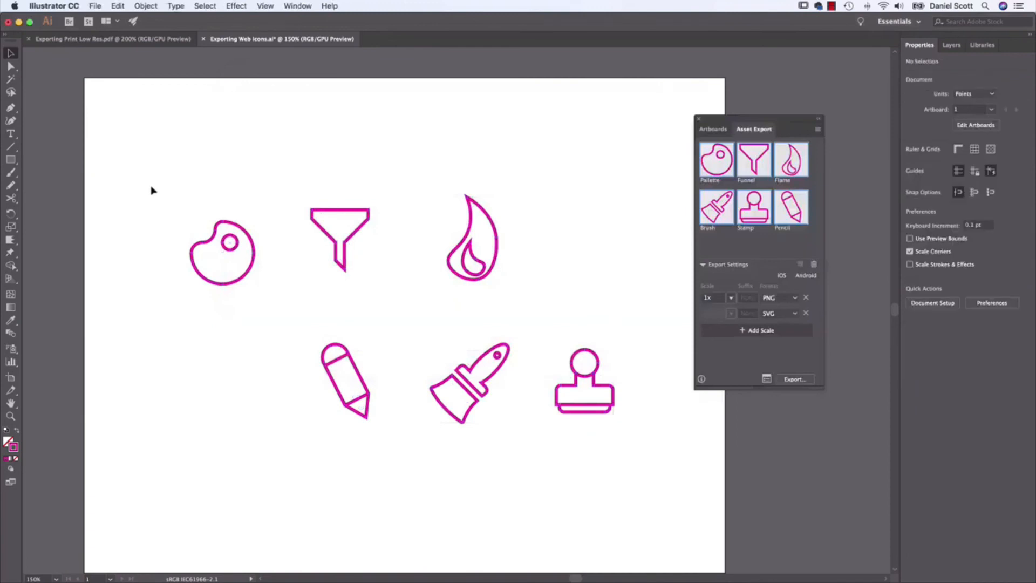